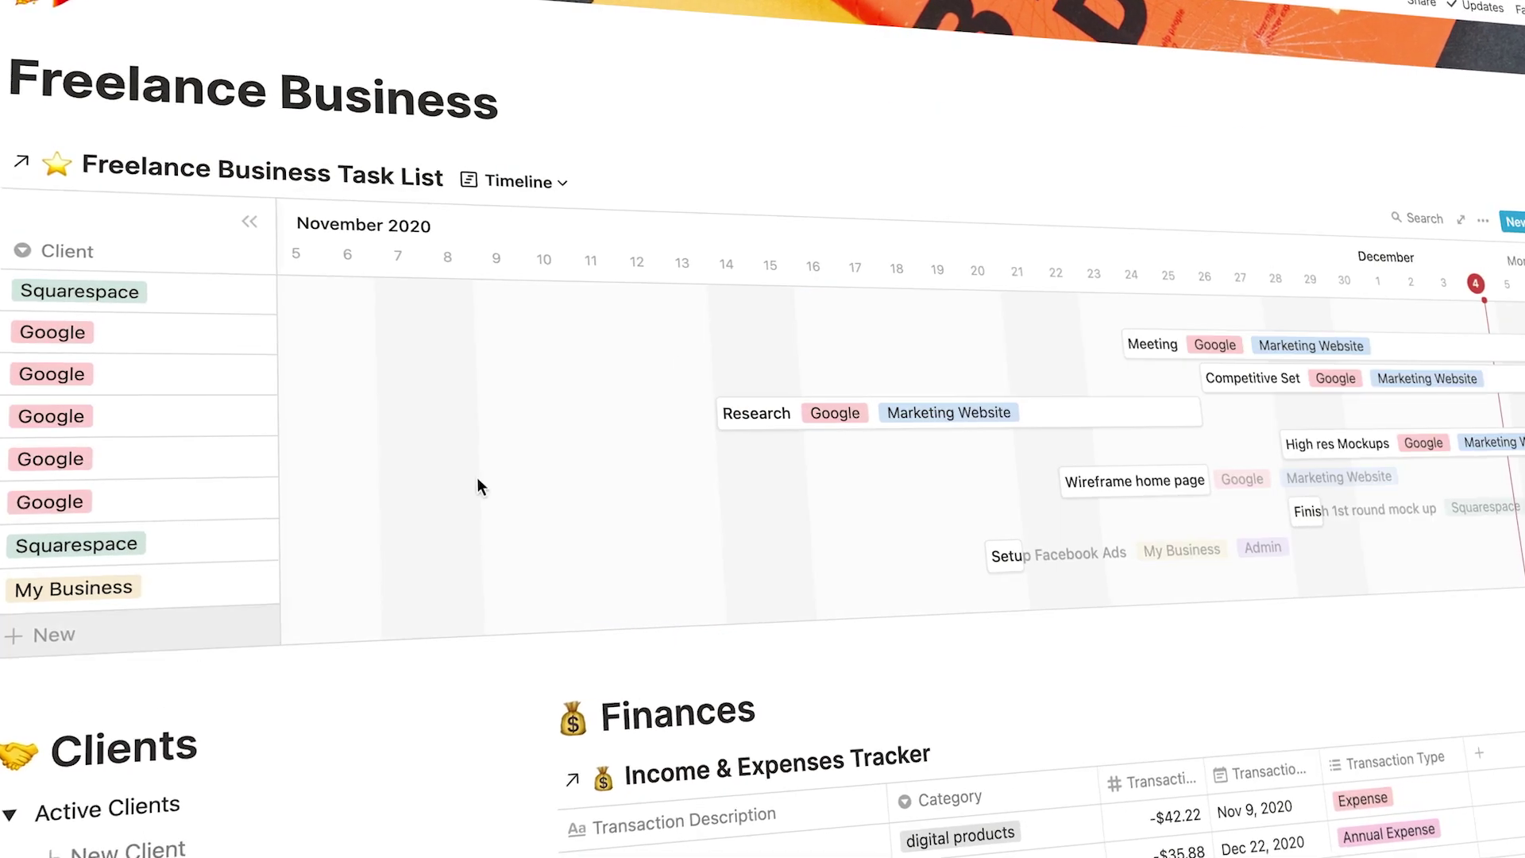
Drag the Research task later to around Dec 1, then drag an item in the sidebar.
{"action": "left_click_drag", "start_coordinate": [413, 421], "coordinate": [1238, 407]}
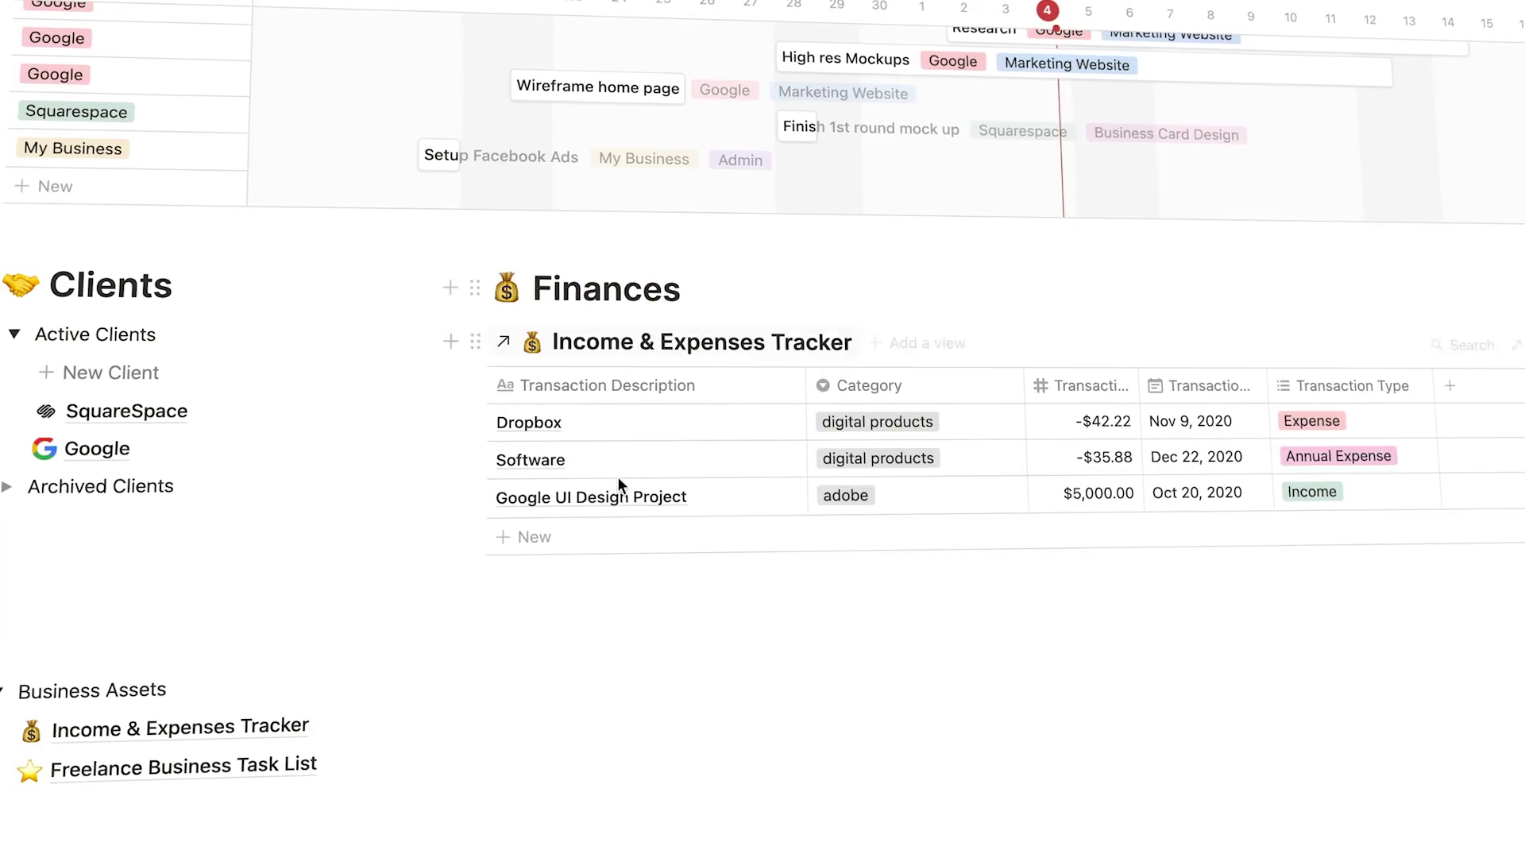
{"action": "left_click_drag", "start_coordinate": [96, 484], "coordinate": [119, 425]}
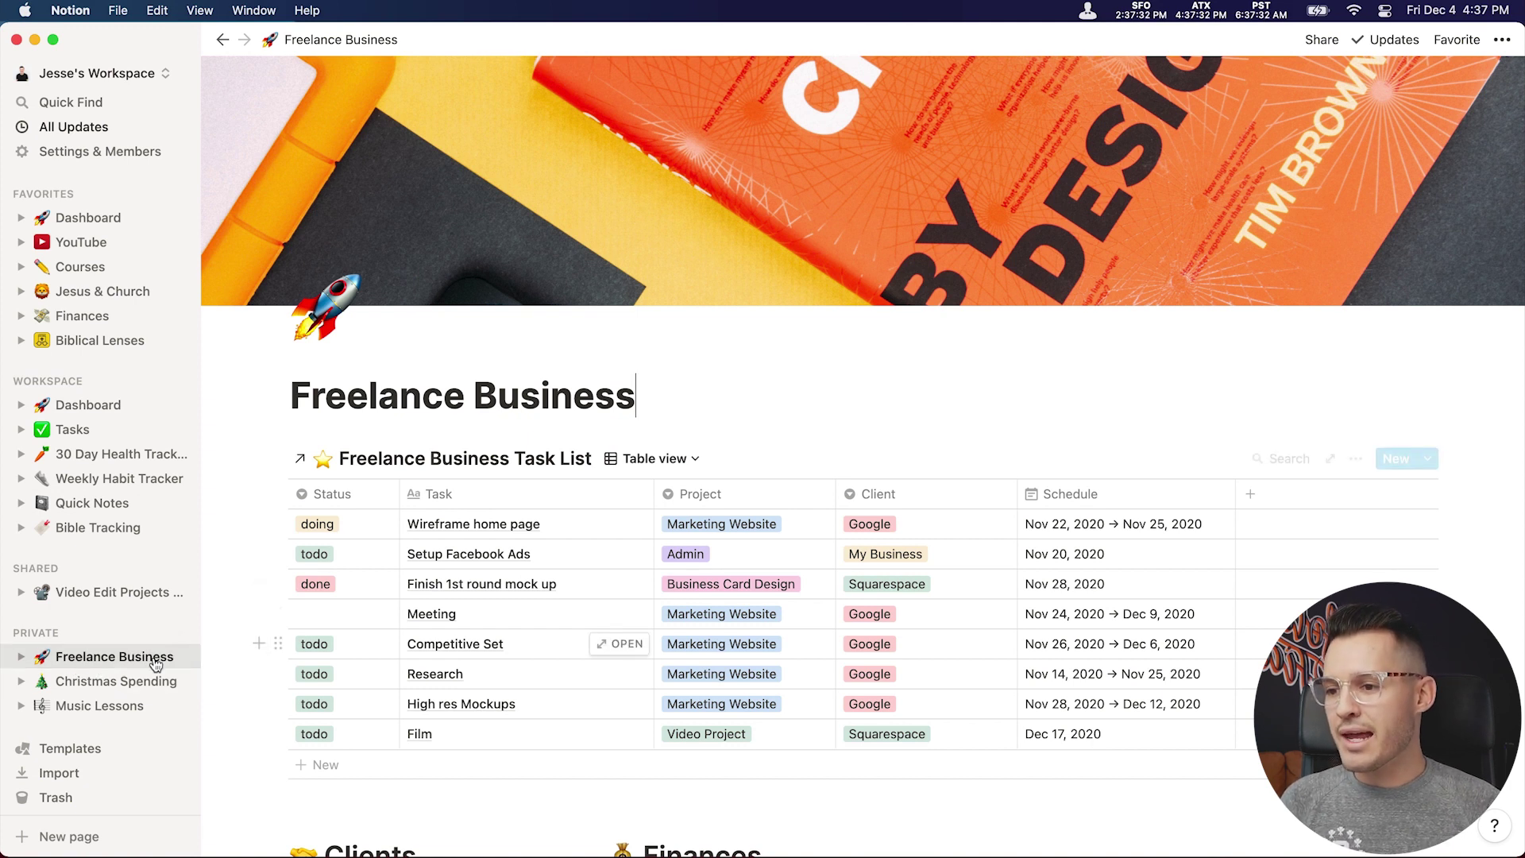
Expand Freelance Business's sub-pages in the sidebar, then collapse the sidebar with «.
{"action": "left_click", "coordinate": [24, 660]}
{"action": "scroll", "coordinate": [32, 668], "scroll_direction": "down", "scroll_amount": 3}
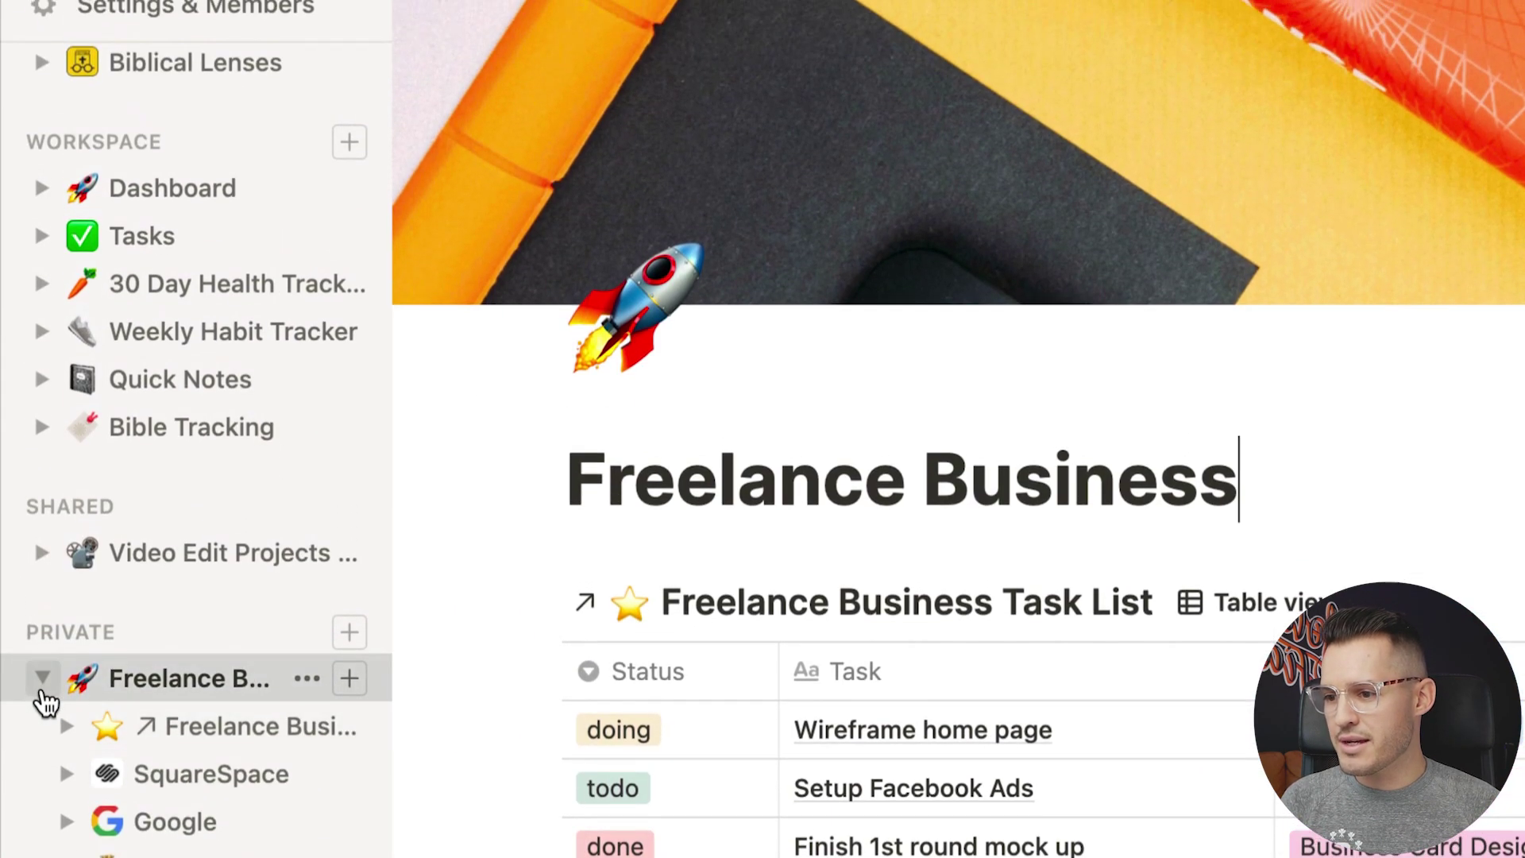
{"action": "scroll", "coordinate": [39, 699], "scroll_direction": "up", "scroll_amount": 5}
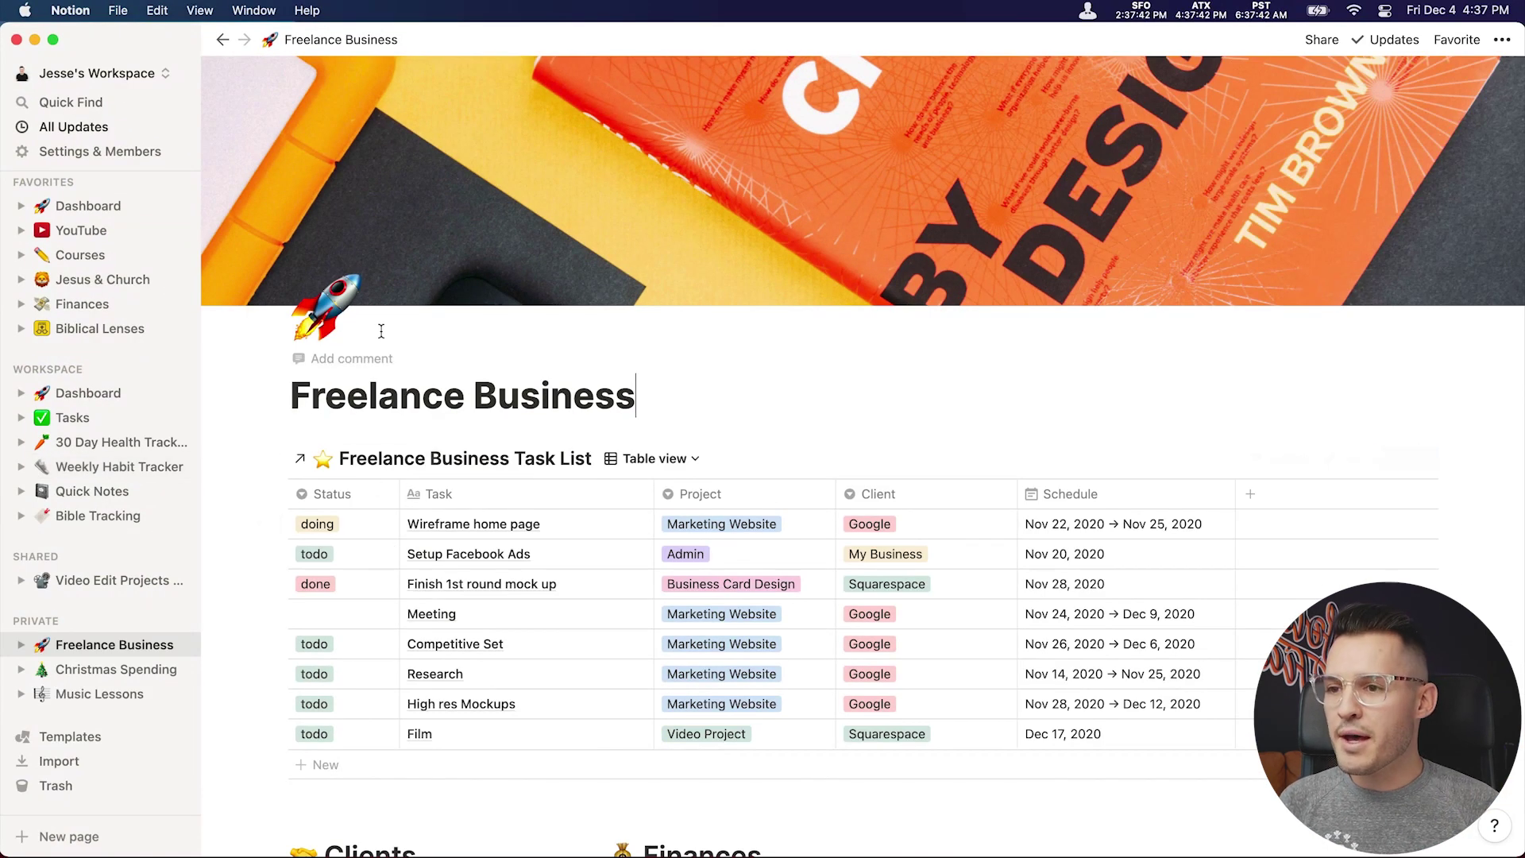
{"action": "left_click", "coordinate": [182, 40]}
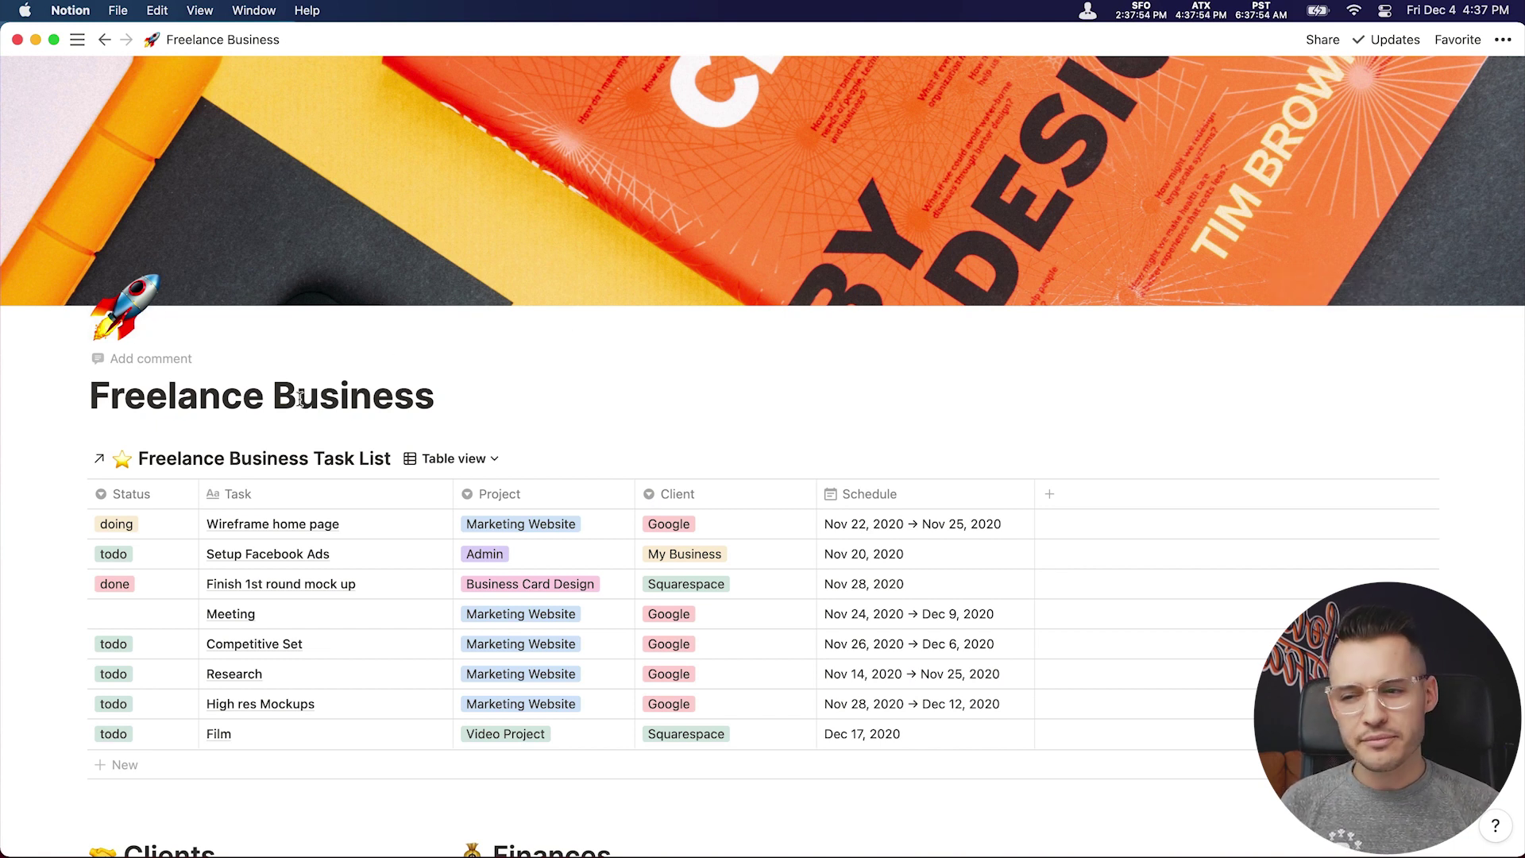
Collapse the Active Clients toggle and expand it again.
{"action": "scroll", "coordinate": [503, 381], "scroll_direction": "down", "scroll_amount": 4}
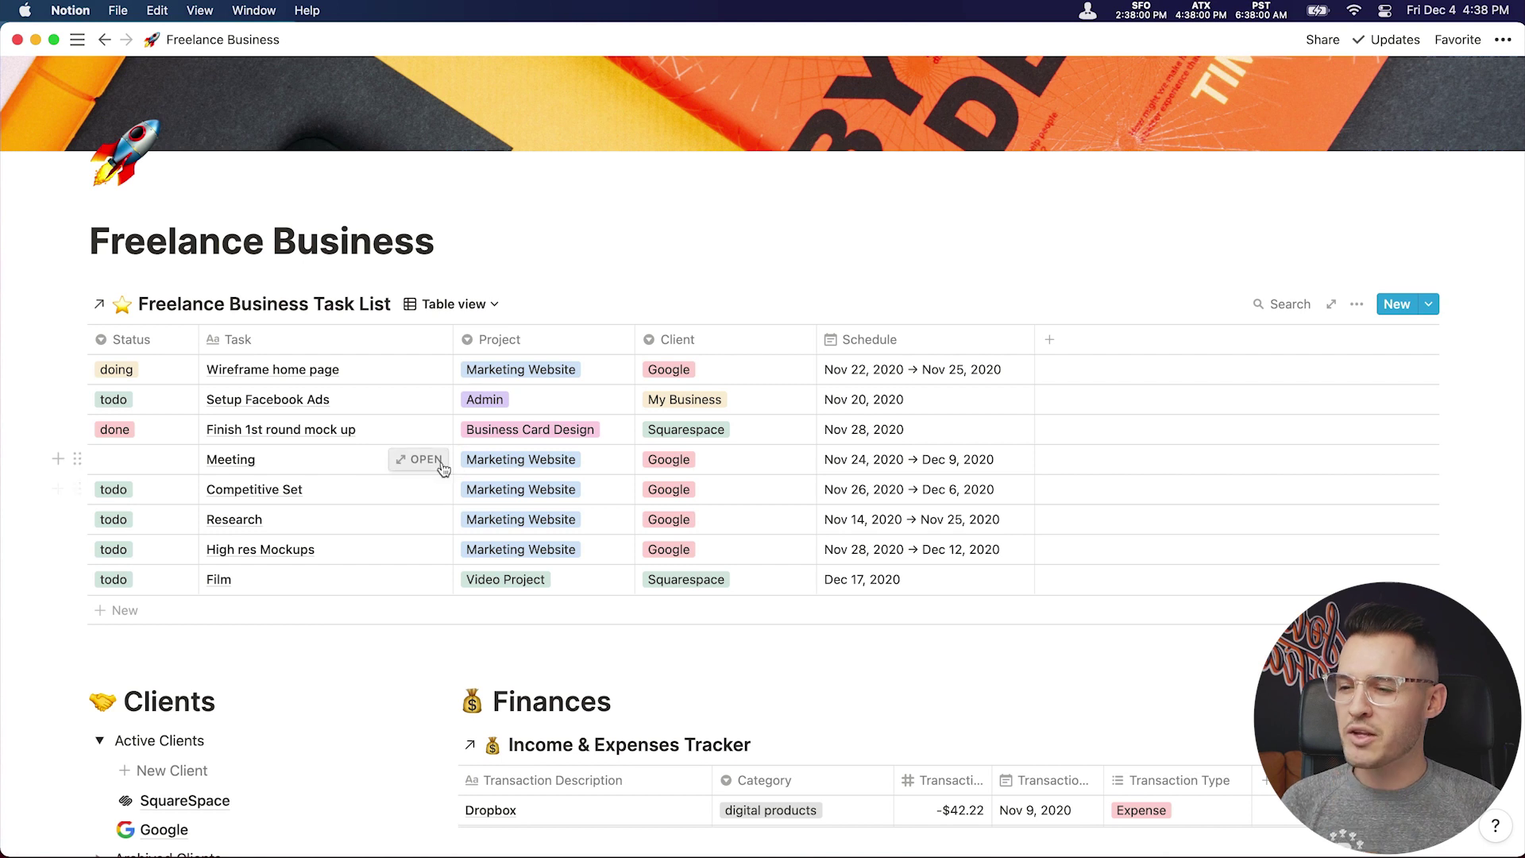
{"action": "scroll", "coordinate": [442, 469], "scroll_direction": "down", "scroll_amount": 6}
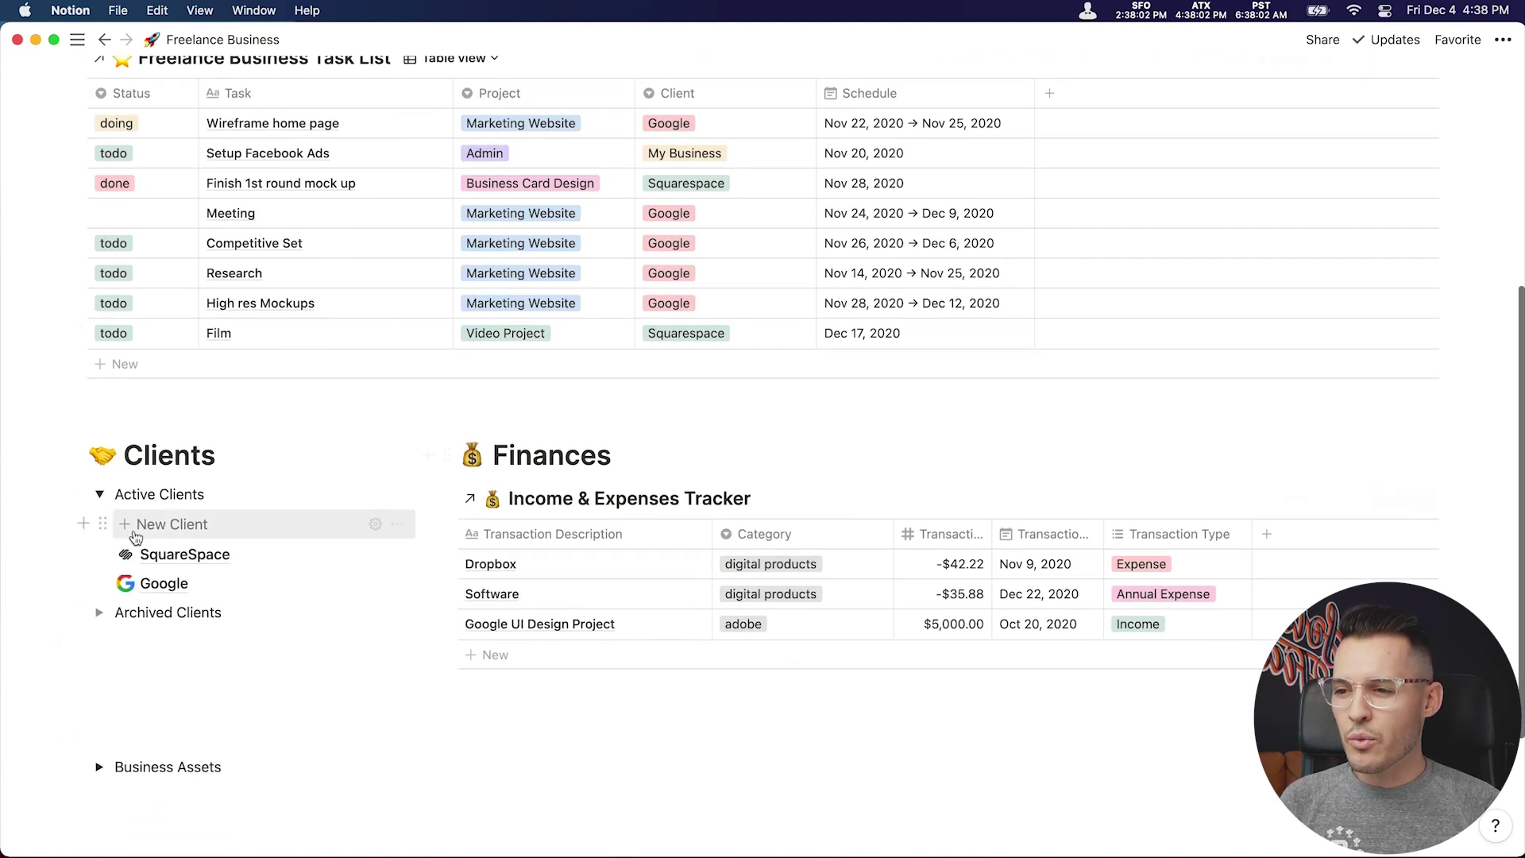
{"action": "left_click", "coordinate": [99, 494]}
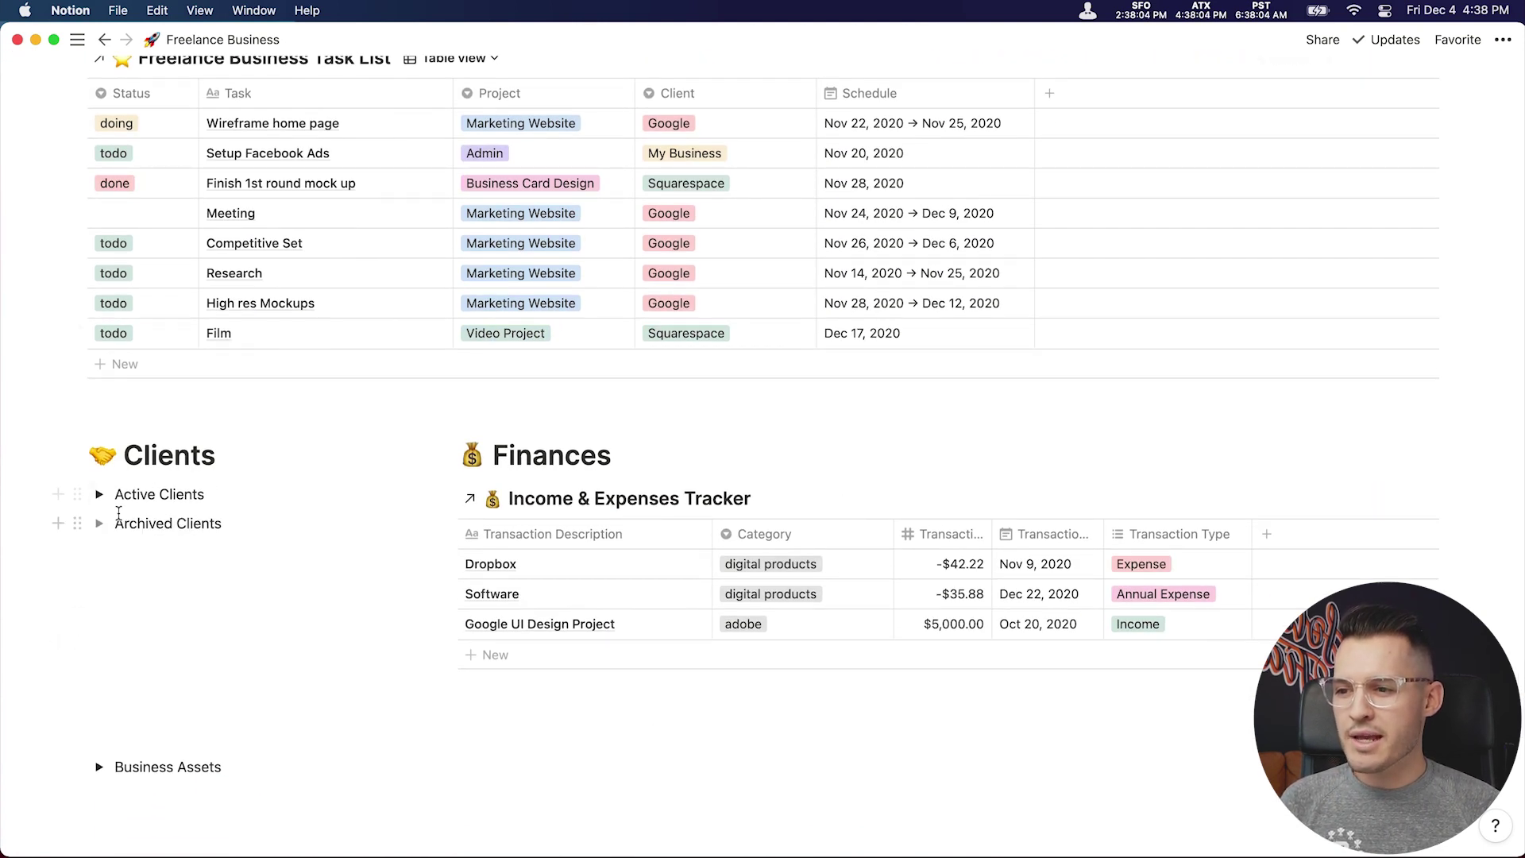
{"action": "left_click", "coordinate": [99, 495]}
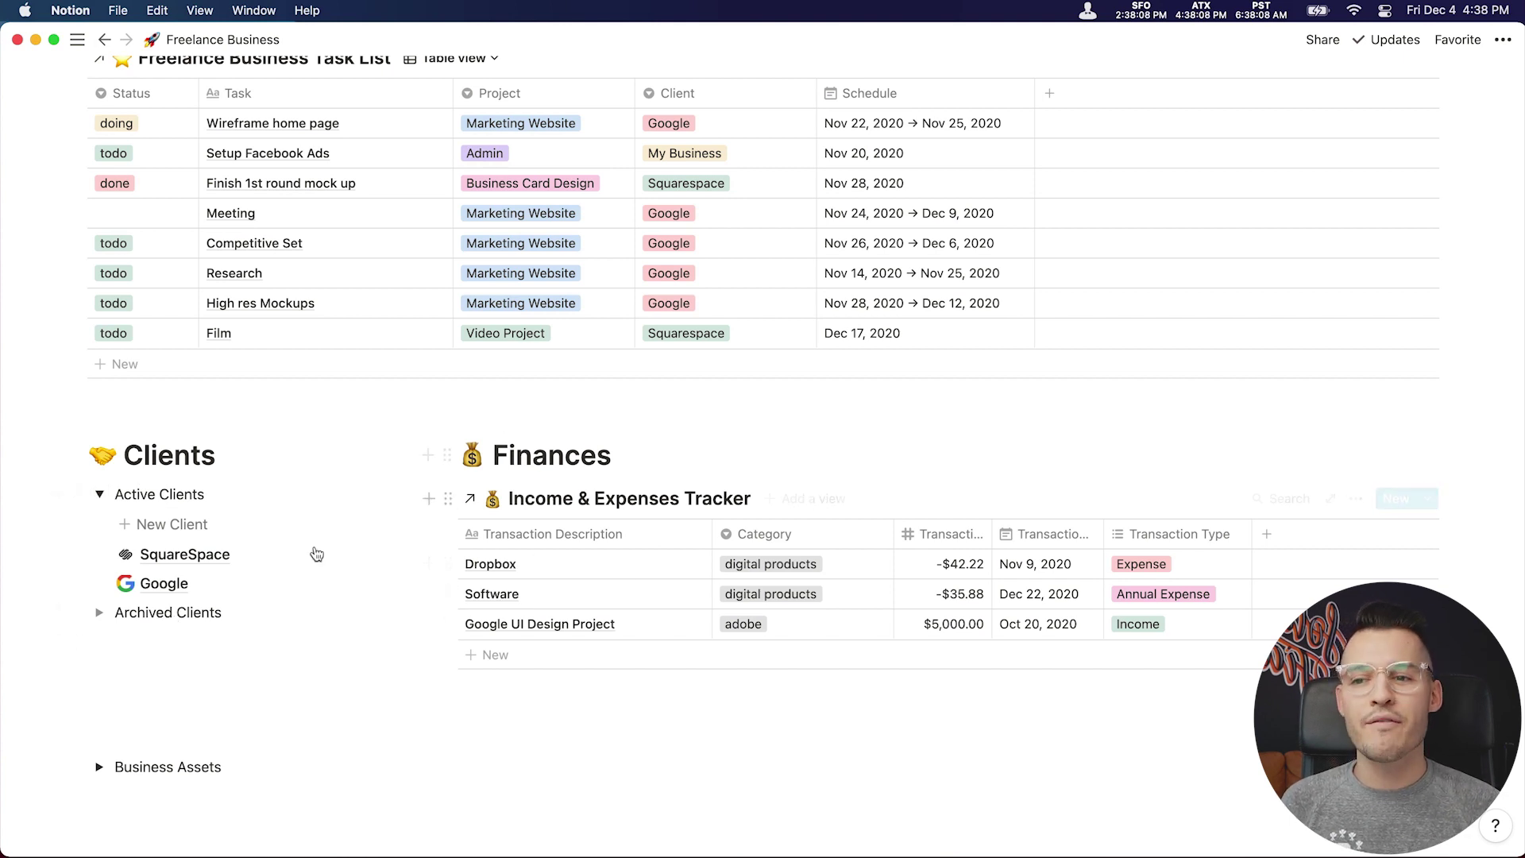
{"action": "scroll", "coordinate": [316, 548], "scroll_direction": "down", "scroll_amount": 2}
{"action": "scroll", "coordinate": [320, 551], "scroll_direction": "up", "scroll_amount": 8}
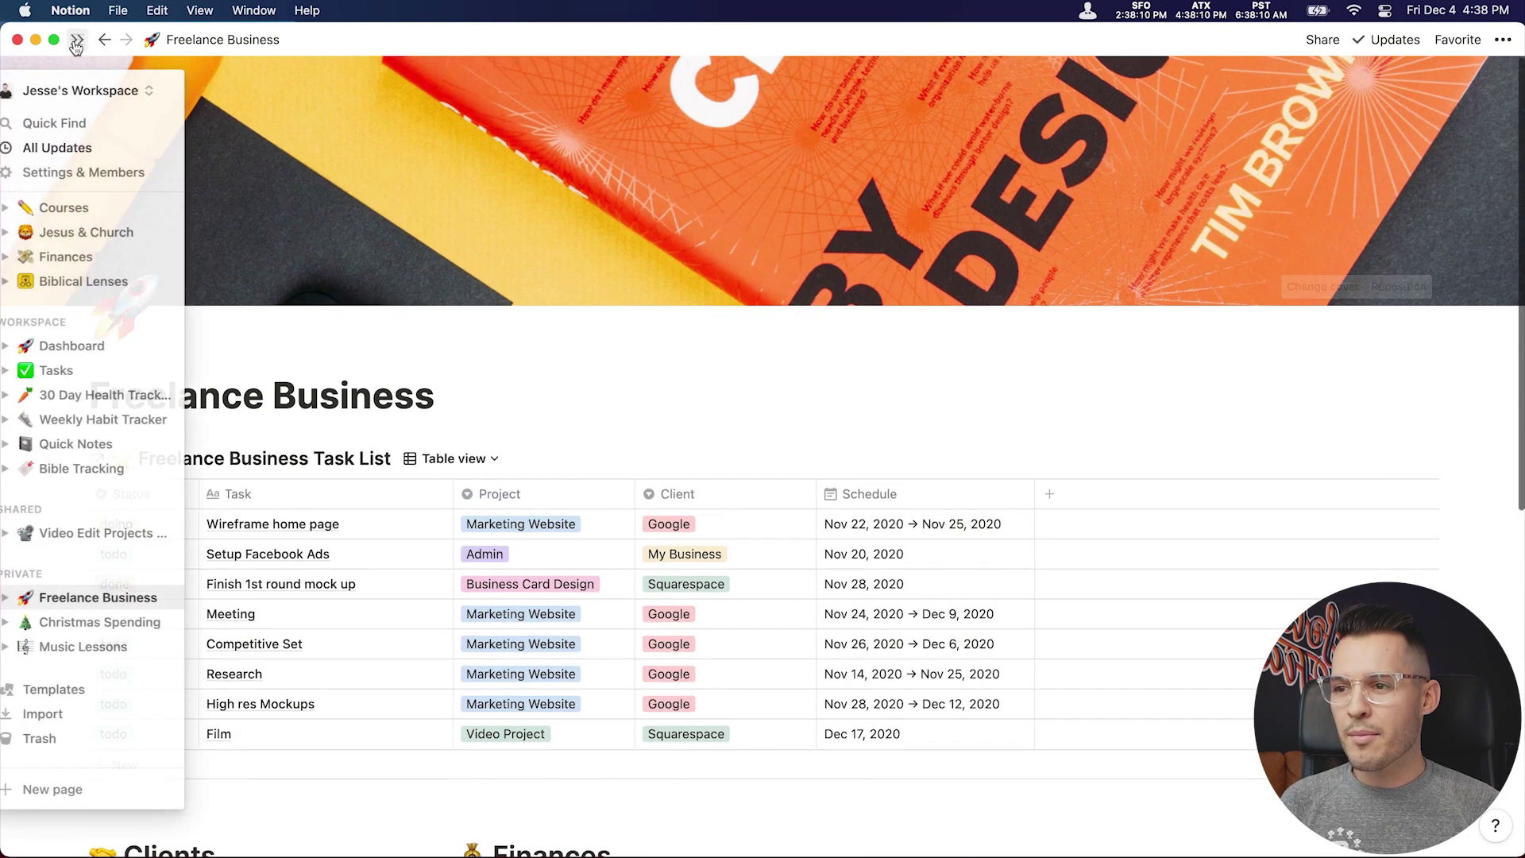
{"action": "left_click", "coordinate": [77, 39]}
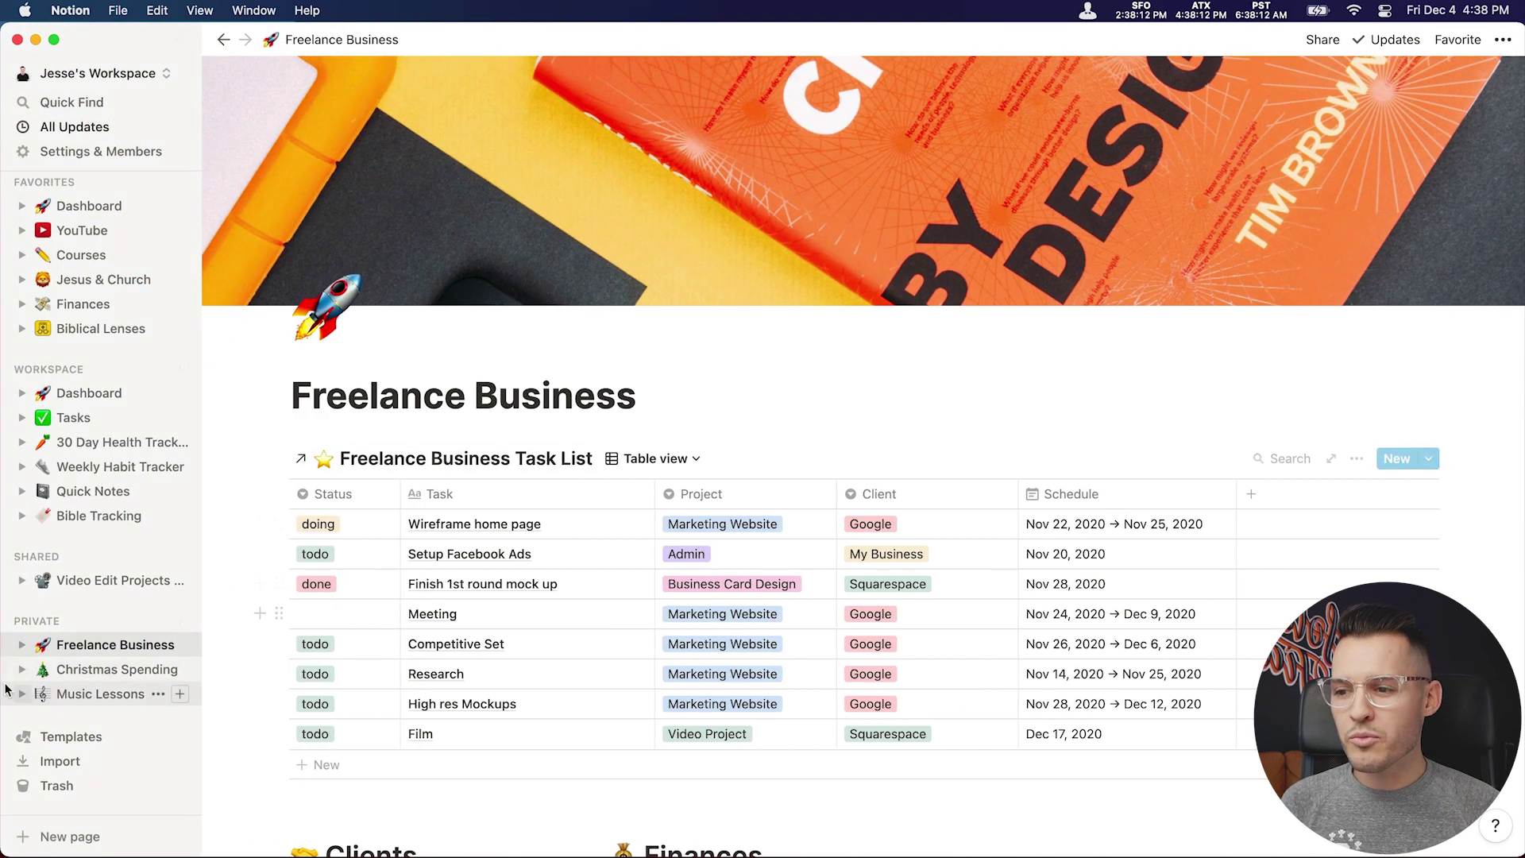
{"action": "left_click", "coordinate": [22, 644]}
{"action": "scroll", "coordinate": [39, 667], "scroll_direction": "down", "scroll_amount": 3}
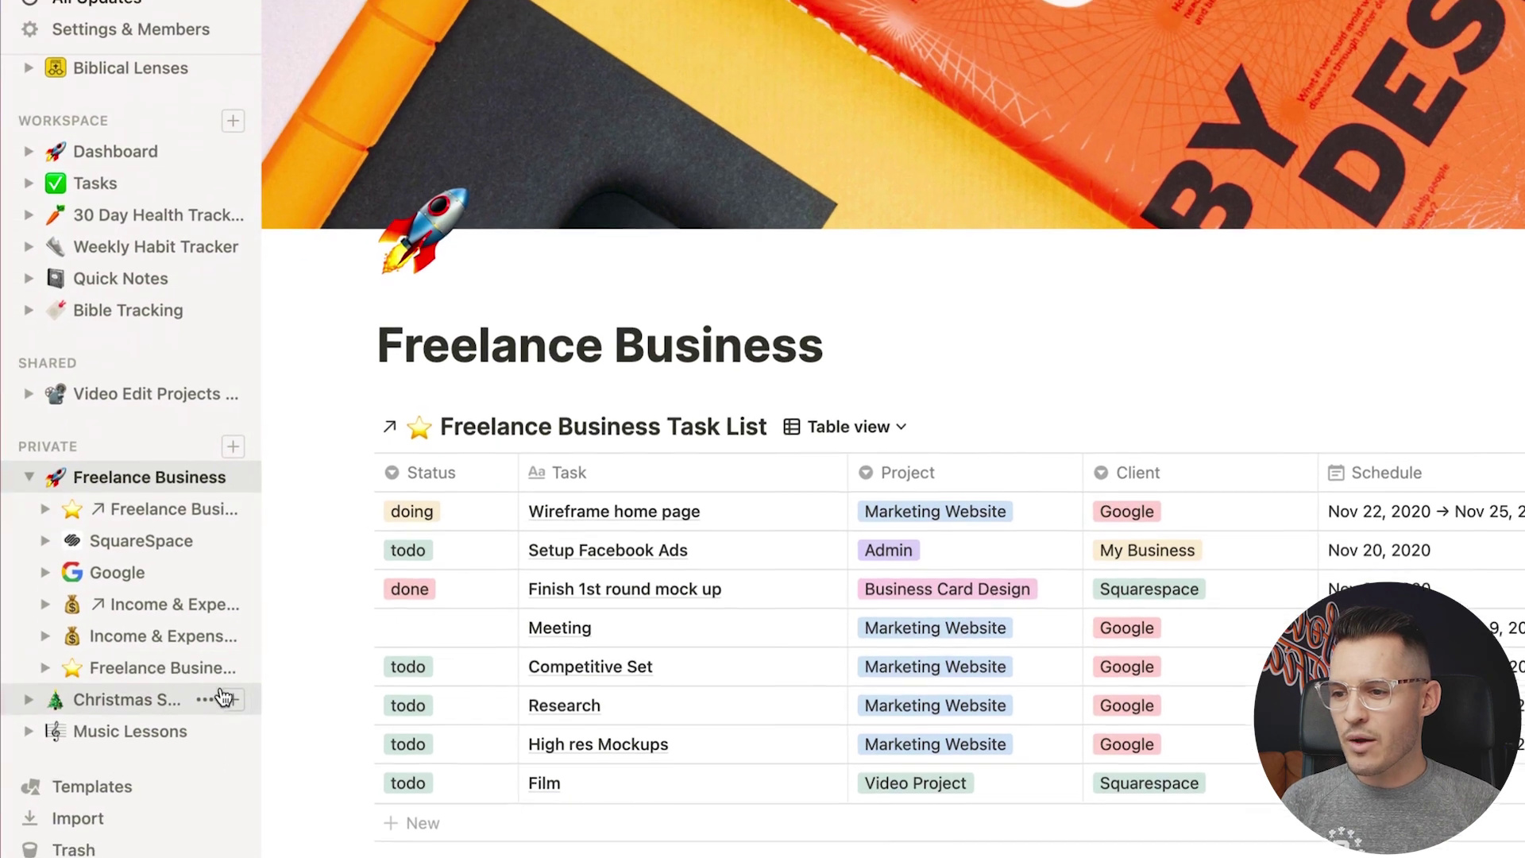
{"action": "left_click_drag", "start_coordinate": [262, 688], "coordinate": [376, 687]}
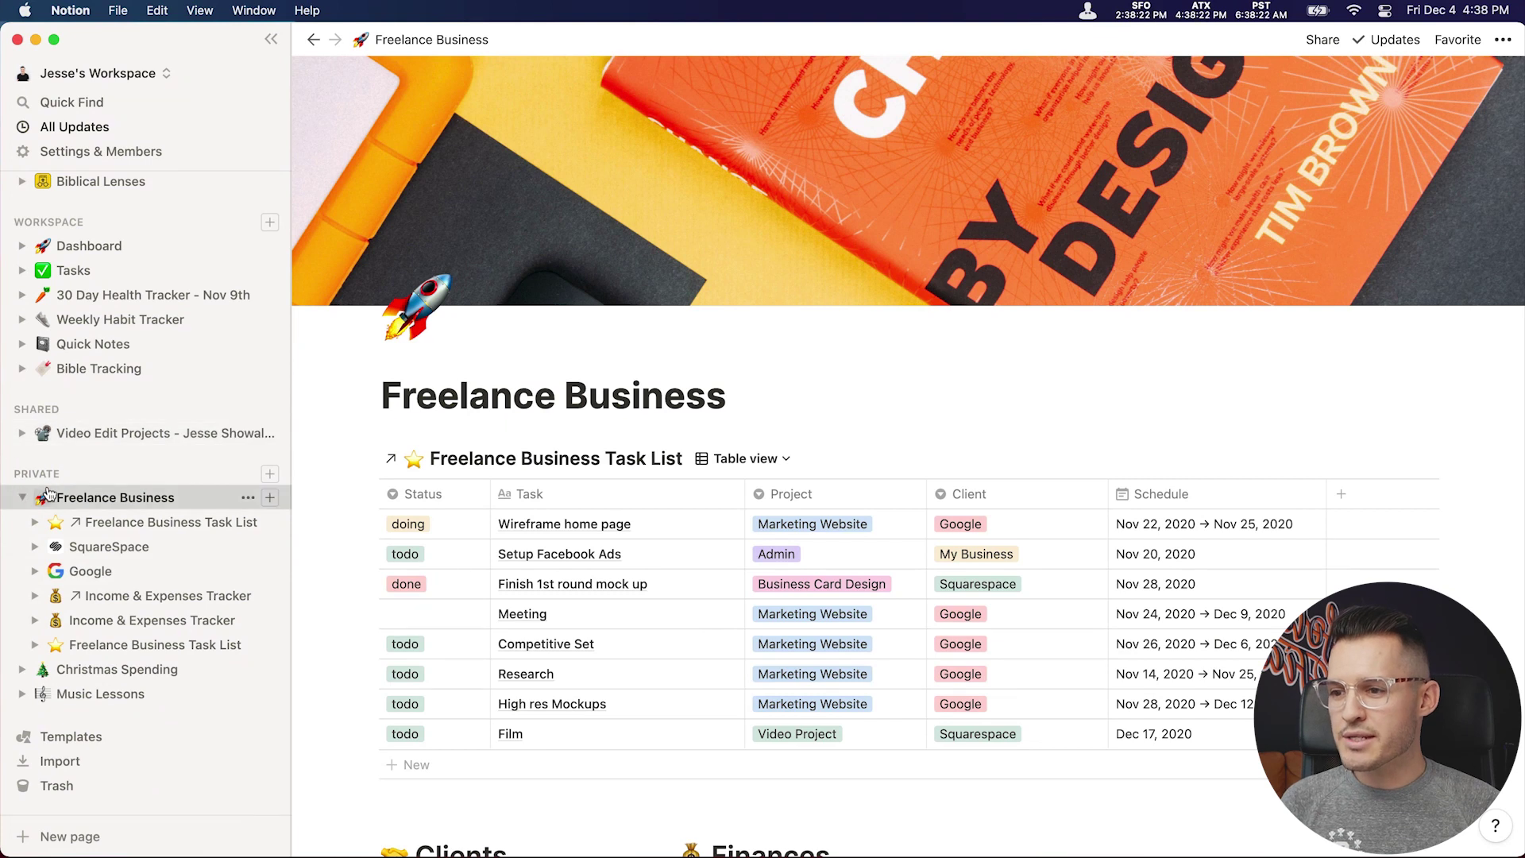
{"action": "left_click", "coordinate": [271, 39]}
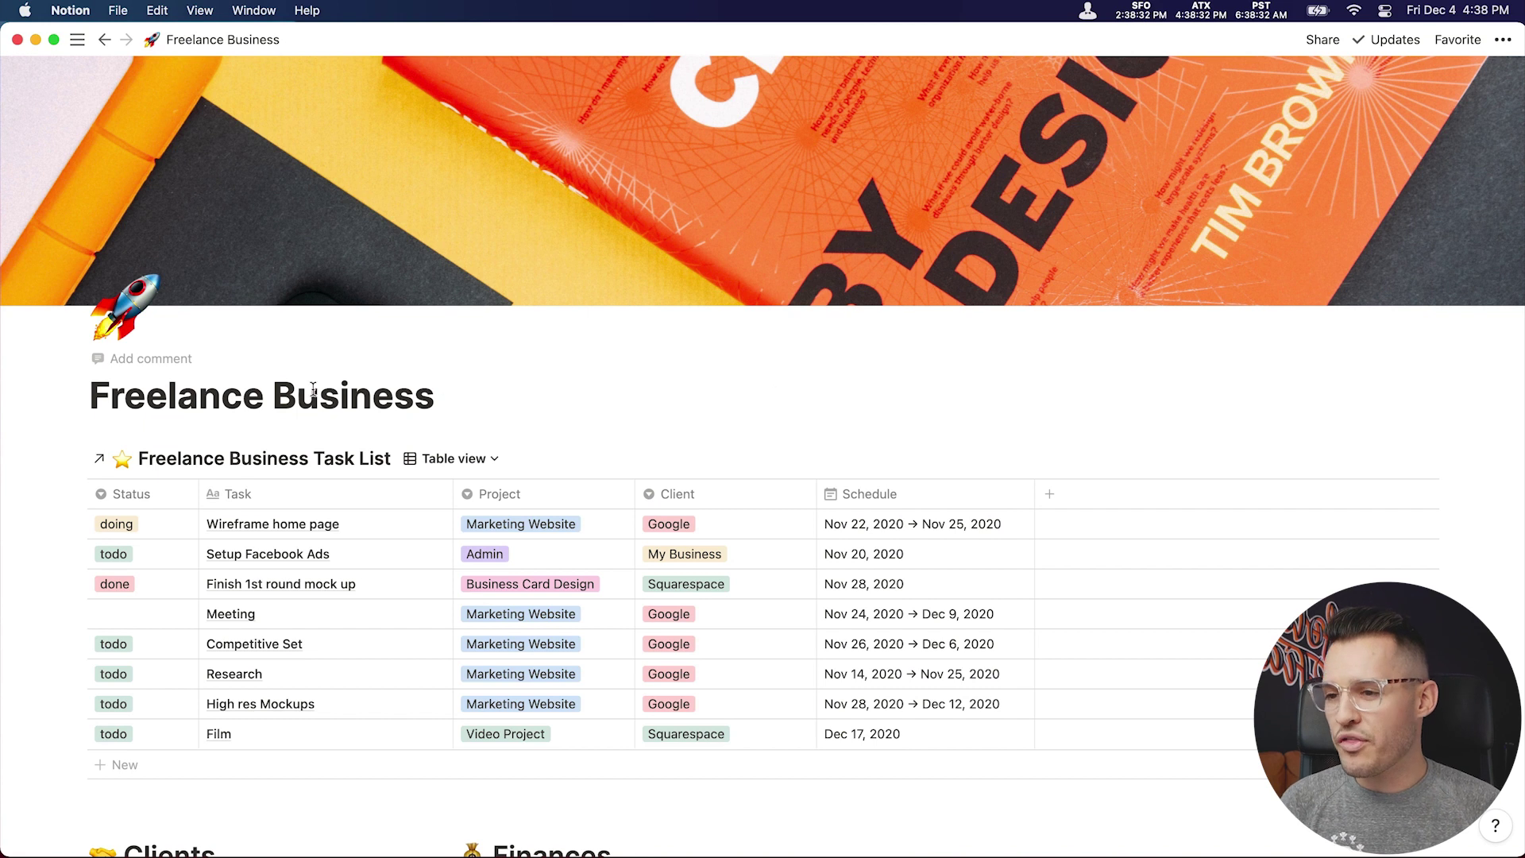
Expand Business Assets to list Income & Expenses Tracker and Freelance Business Task List.
{"action": "scroll", "coordinate": [532, 468], "scroll_direction": "down", "scroll_amount": 10}
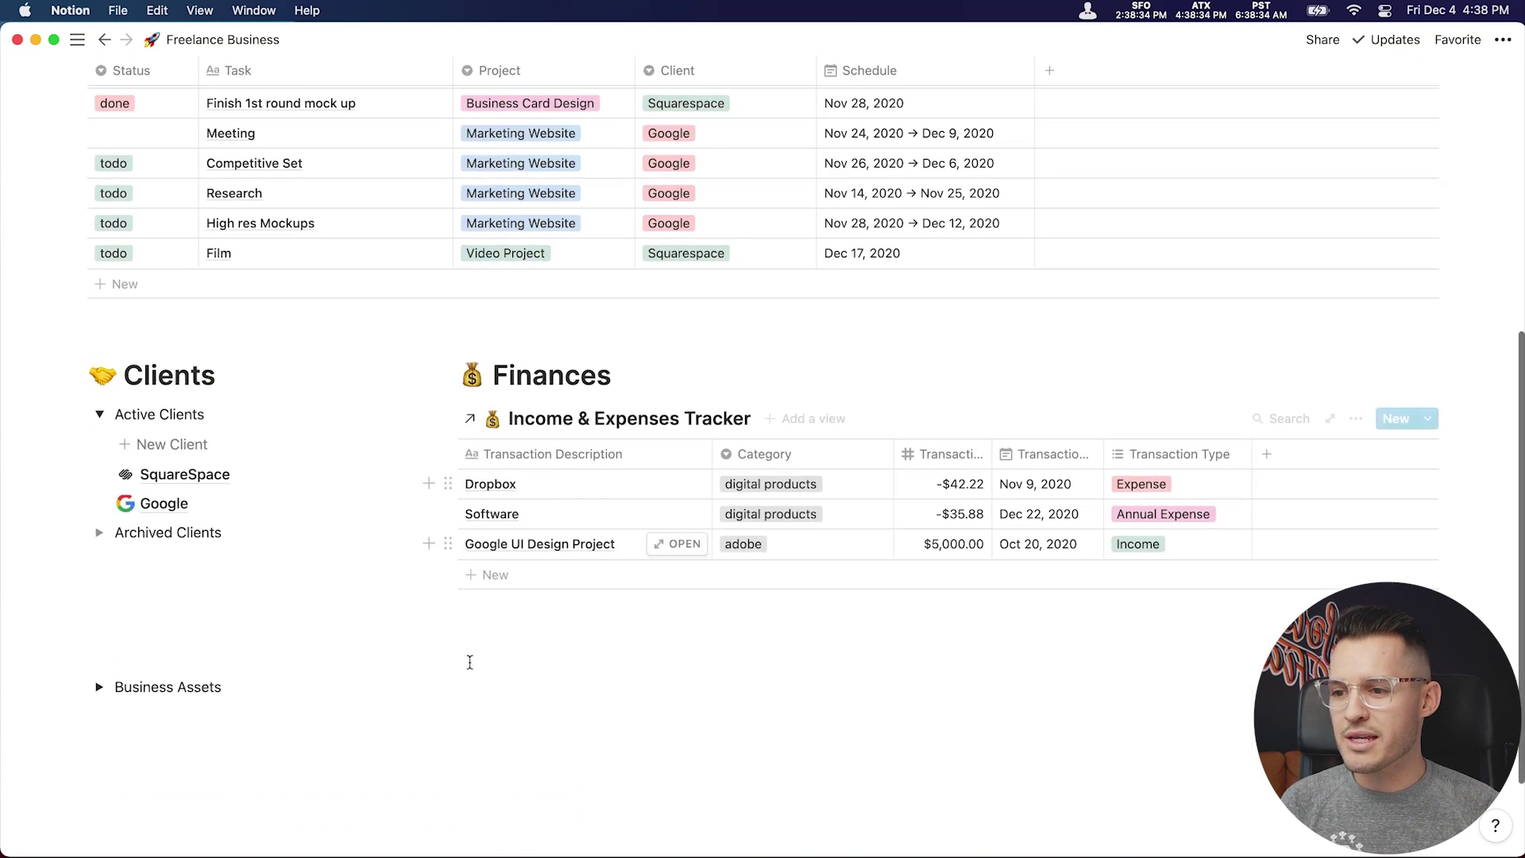
{"action": "left_click", "coordinate": [100, 688]}
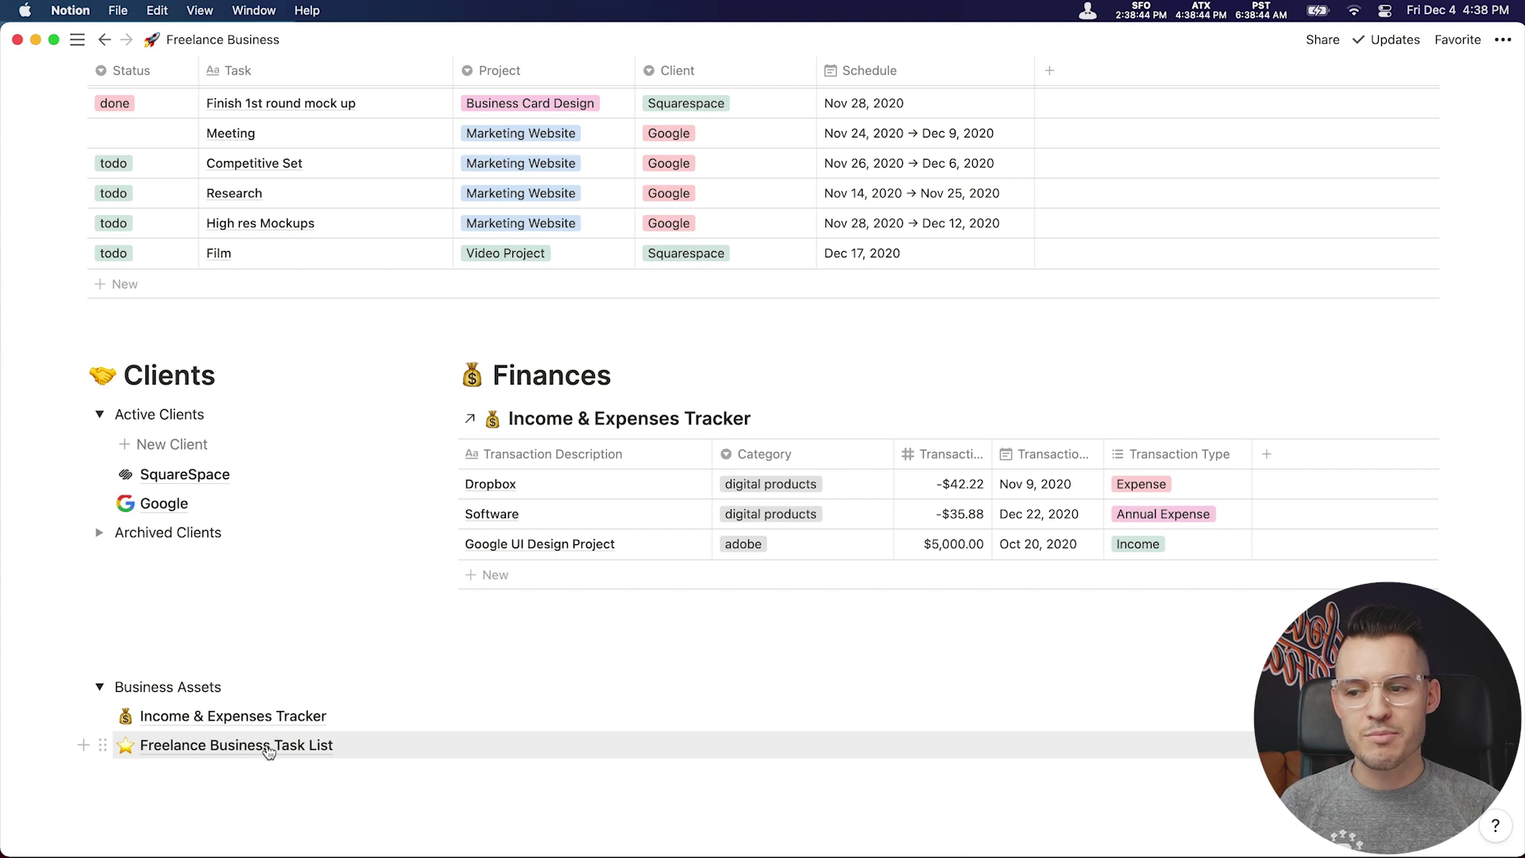
Open the Freelance Business Task List and switch it to its Default table view.
{"action": "left_click", "coordinate": [197, 748]}
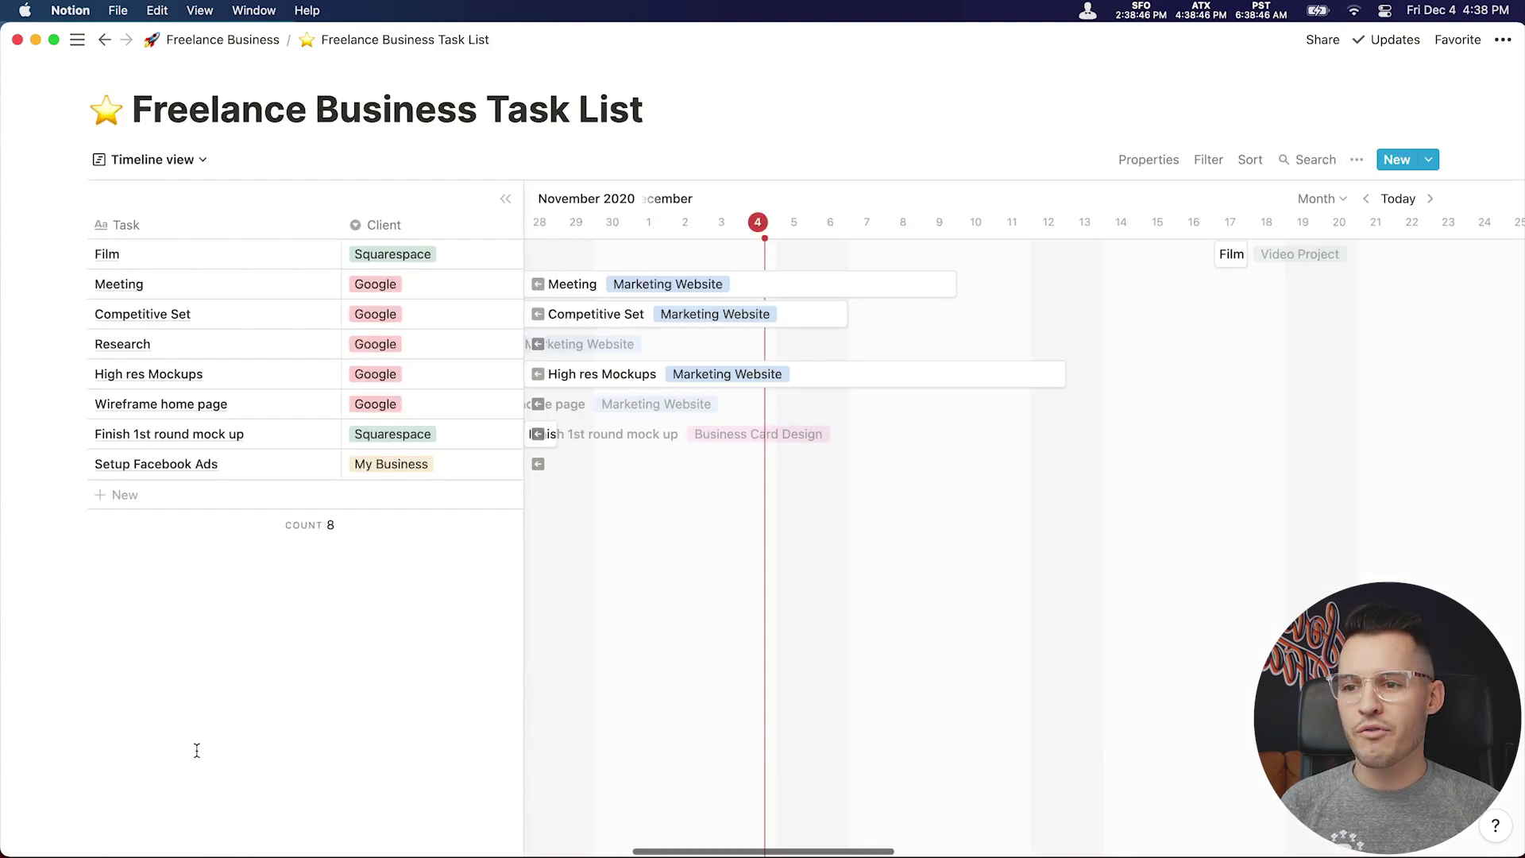
{"action": "left_click", "coordinate": [171, 160]}
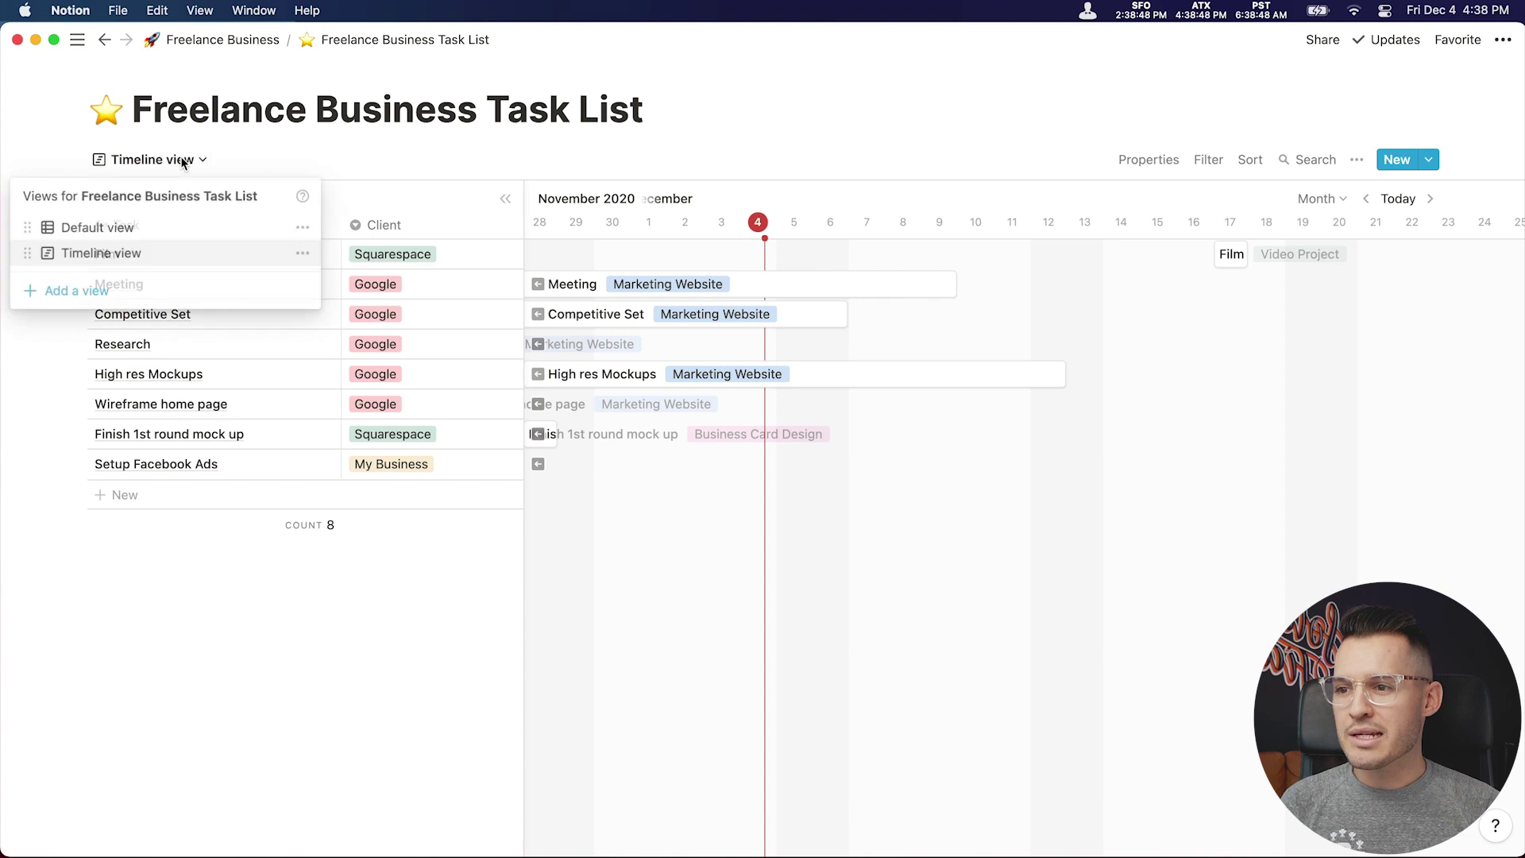
{"action": "left_click", "coordinate": [98, 227]}
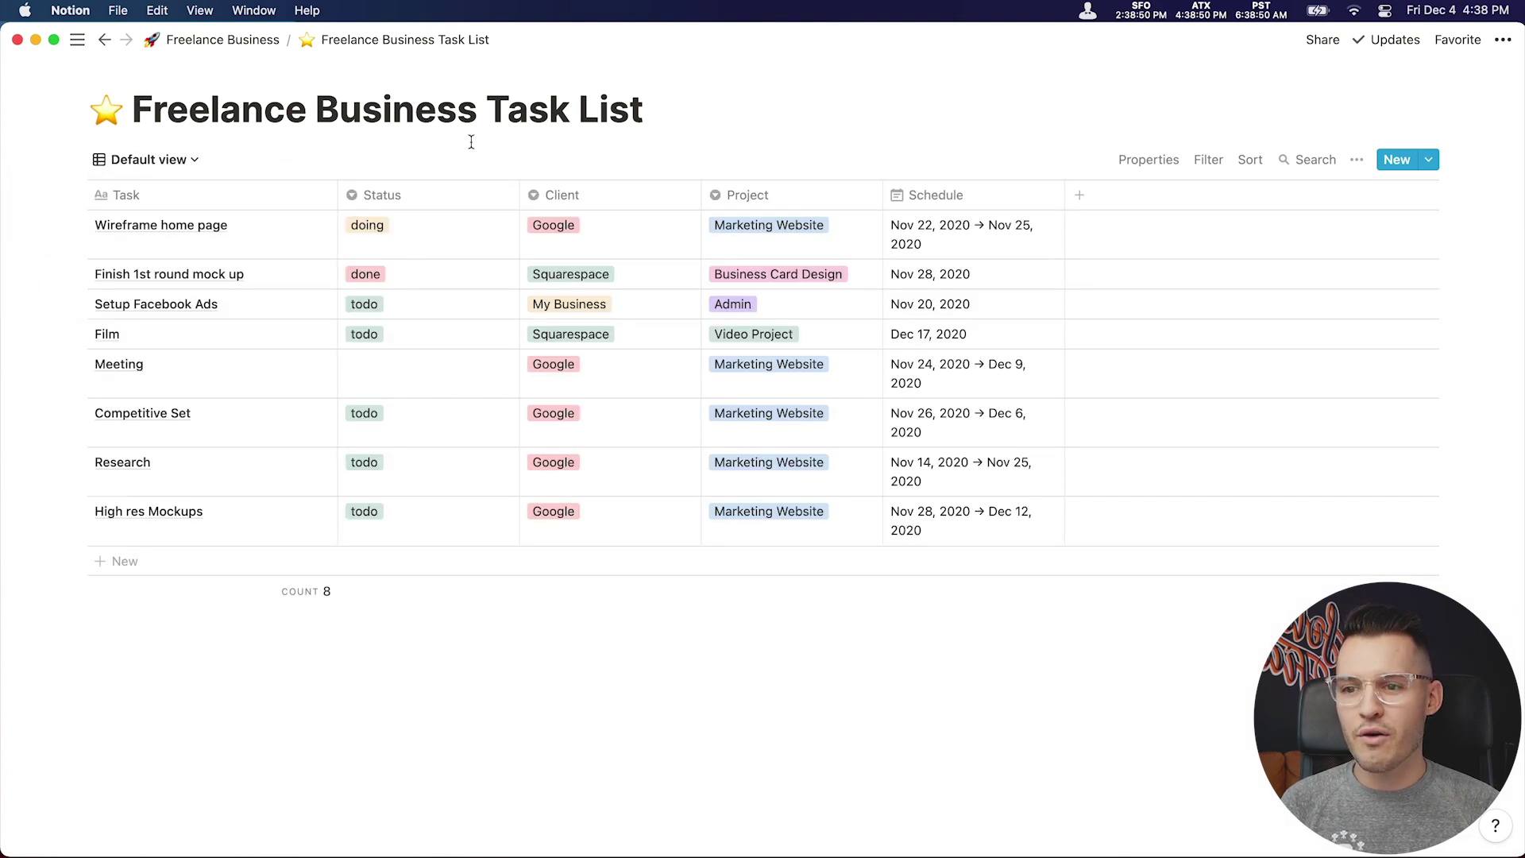
Inspect High res Mockups' client and Wireframe home page's dates unchanged, then return to Freelance Business.
{"action": "mouse_move", "coordinate": [566, 597]}
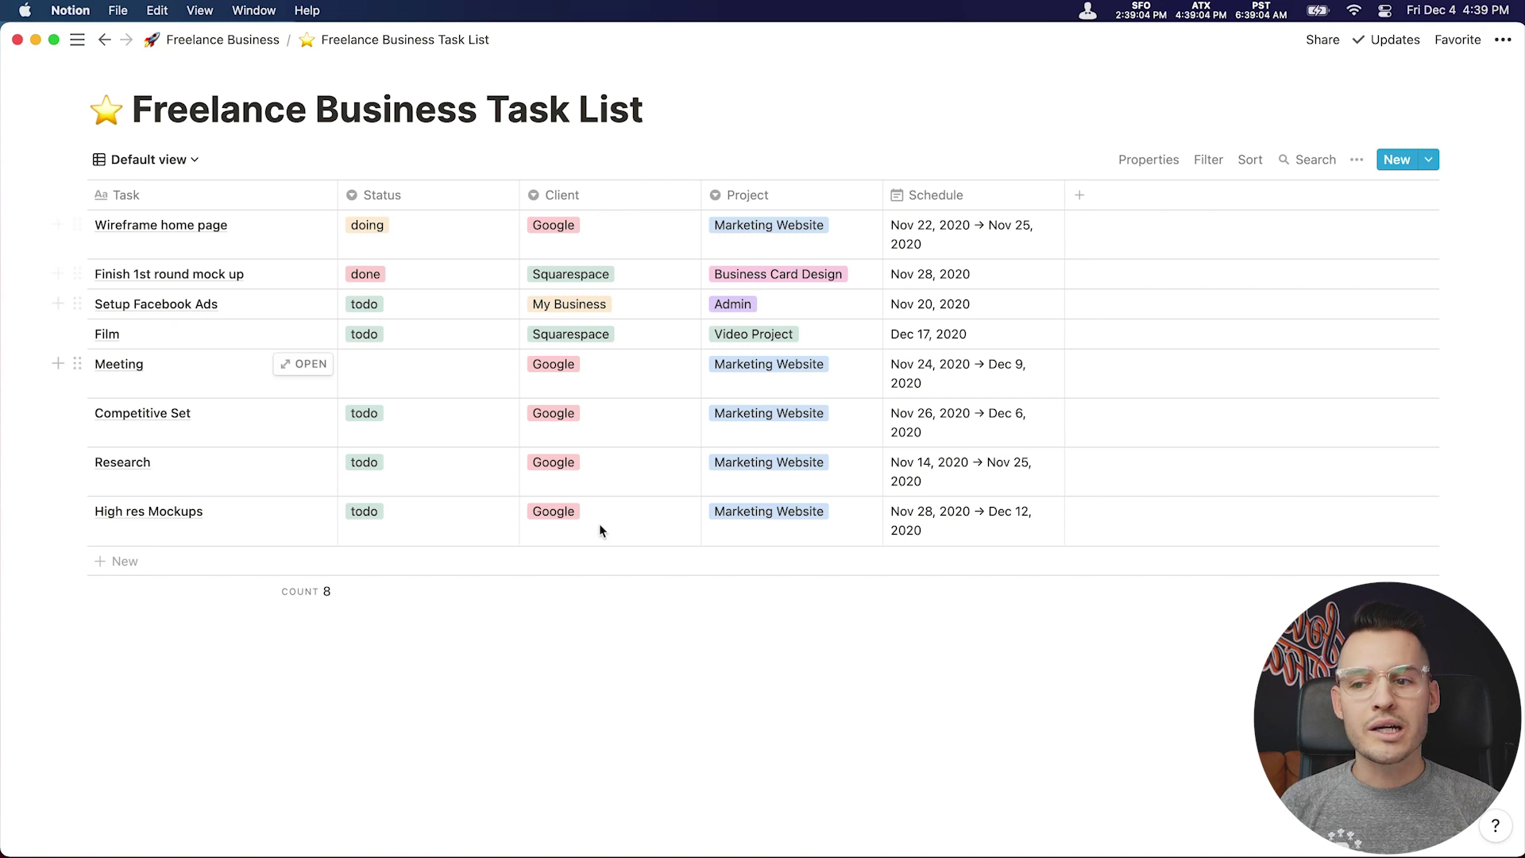
{"action": "left_click", "coordinate": [556, 513]}
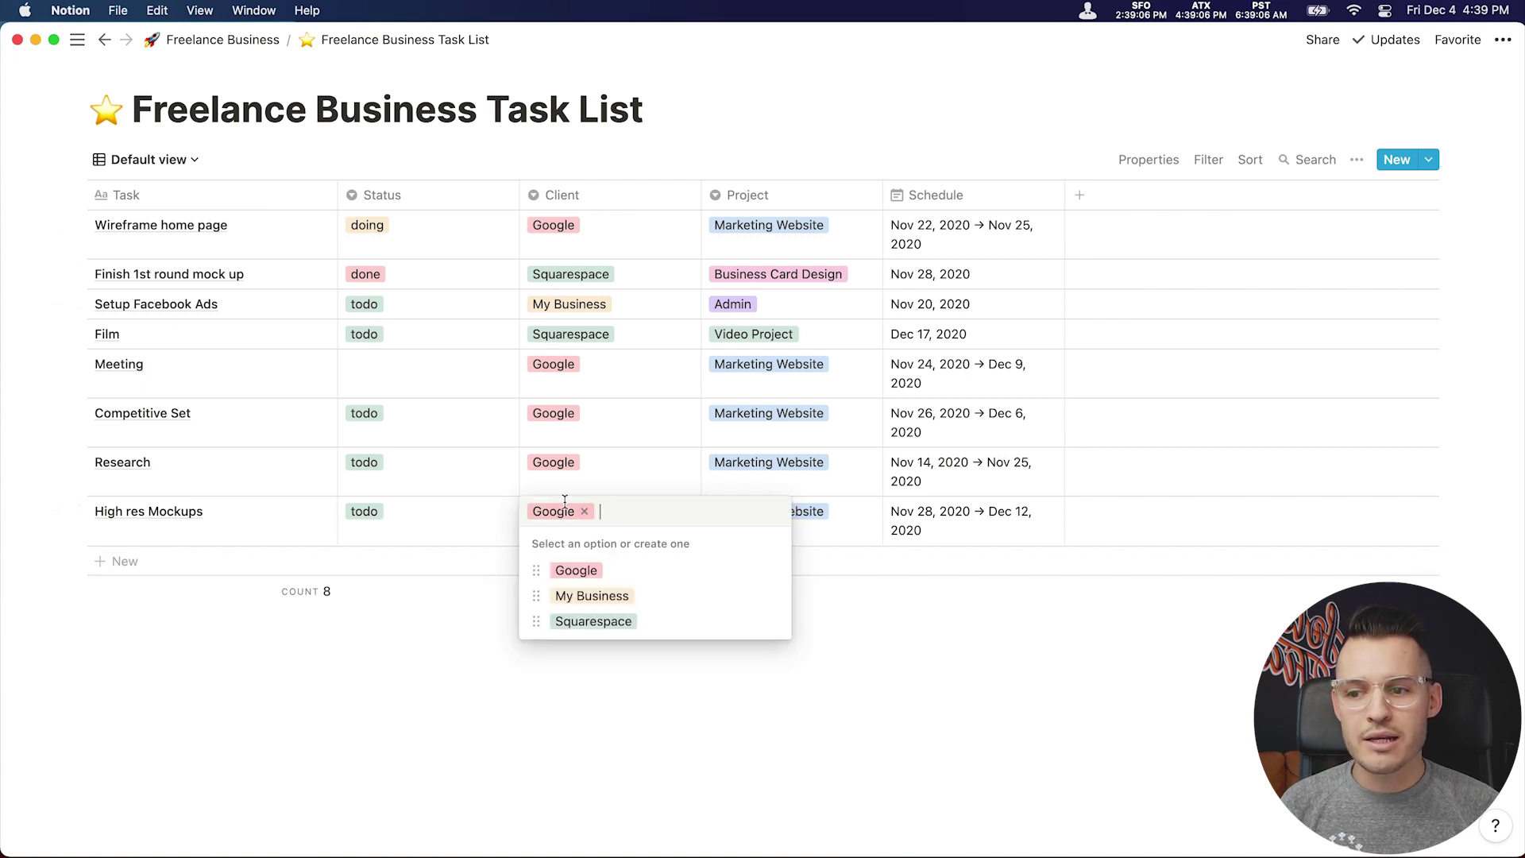
{"action": "left_click", "coordinate": [686, 721]}
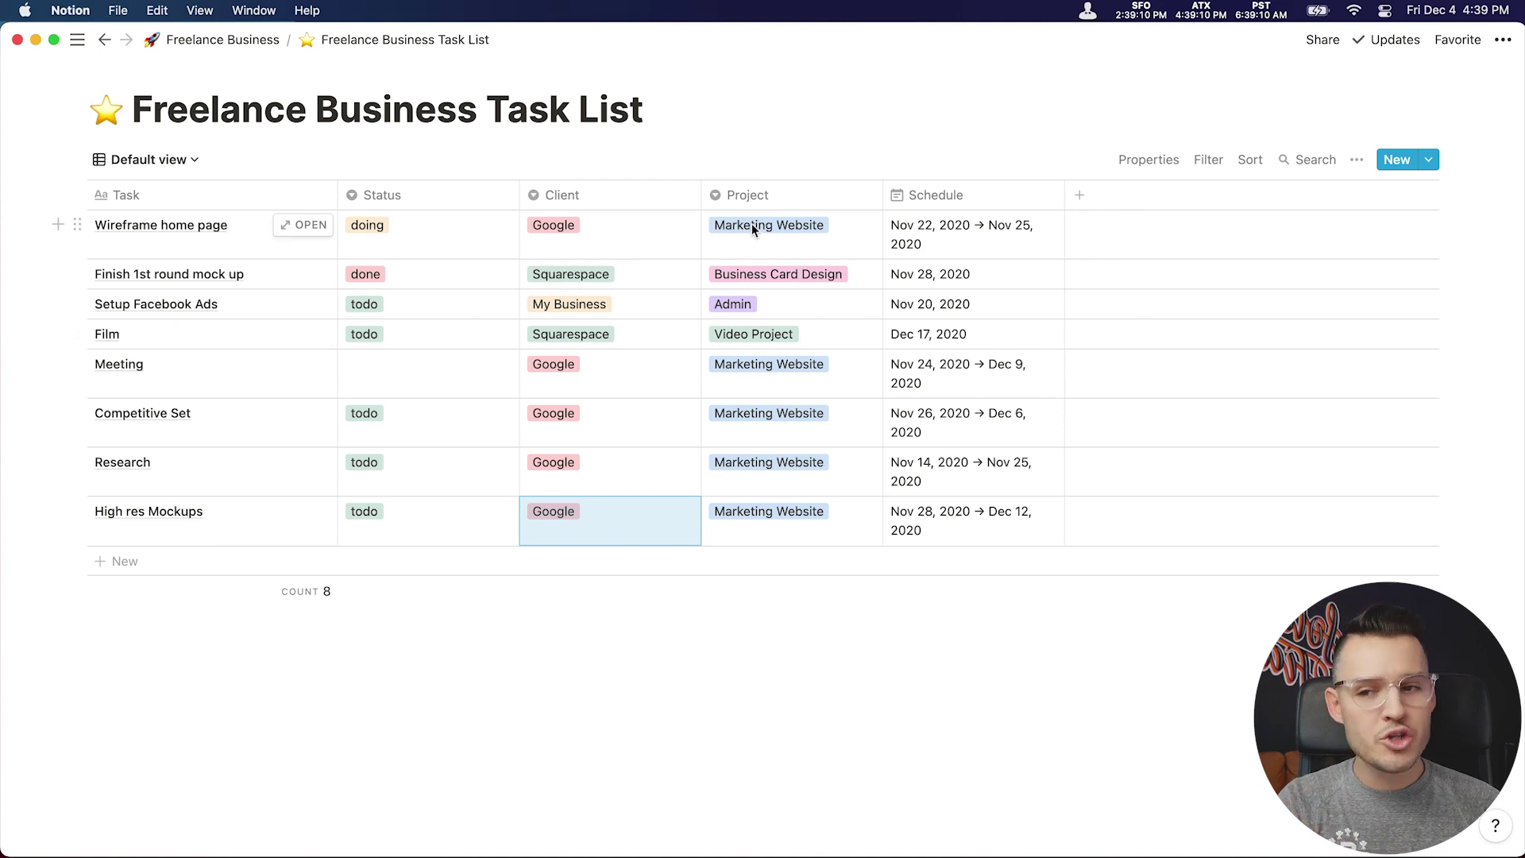
{"action": "left_click", "coordinate": [942, 229]}
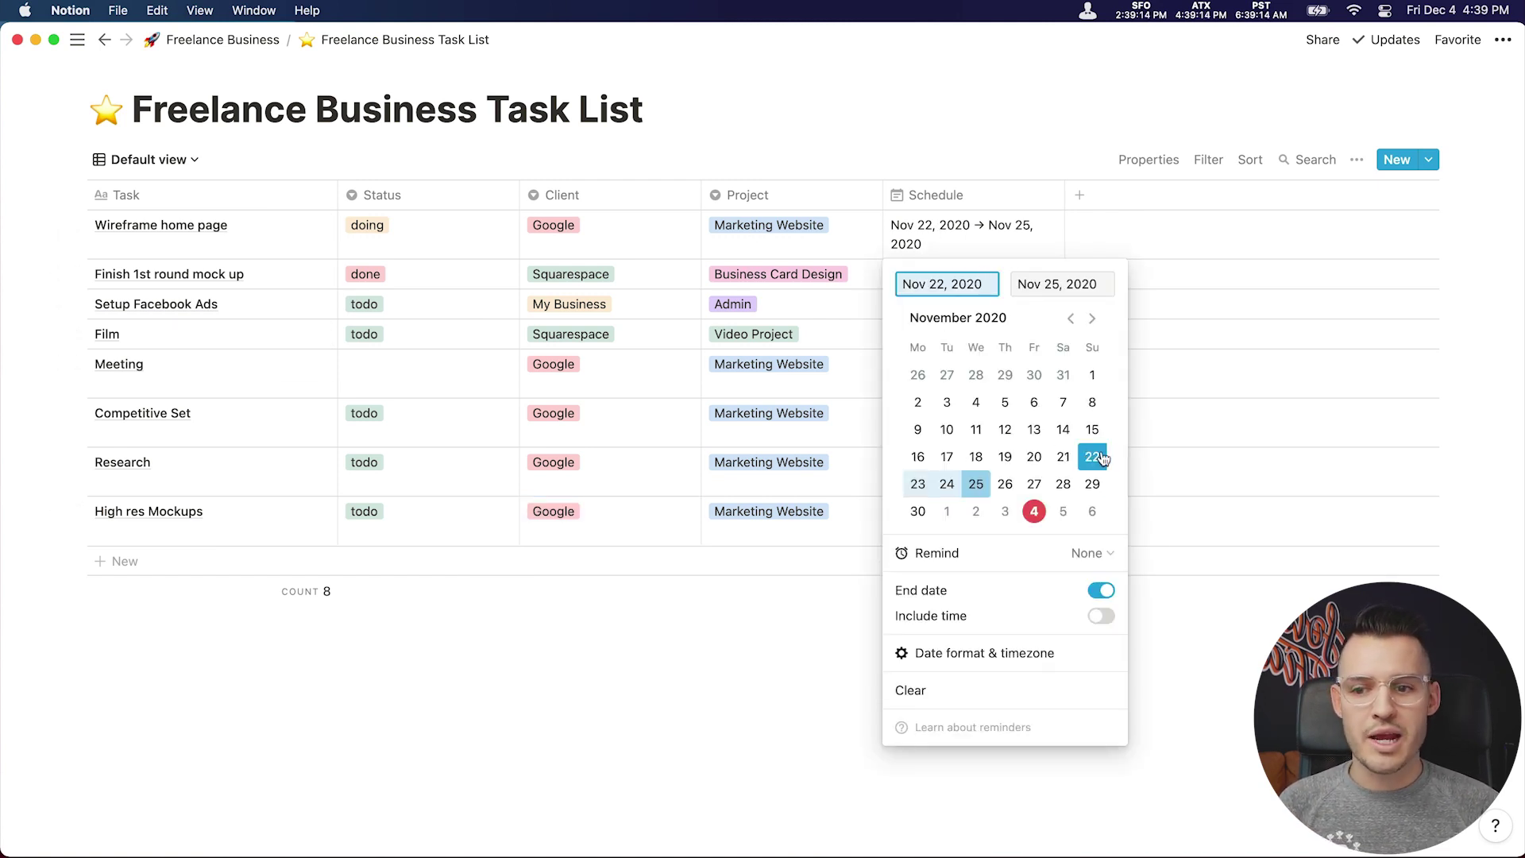
{"action": "left_click", "coordinate": [1250, 340]}
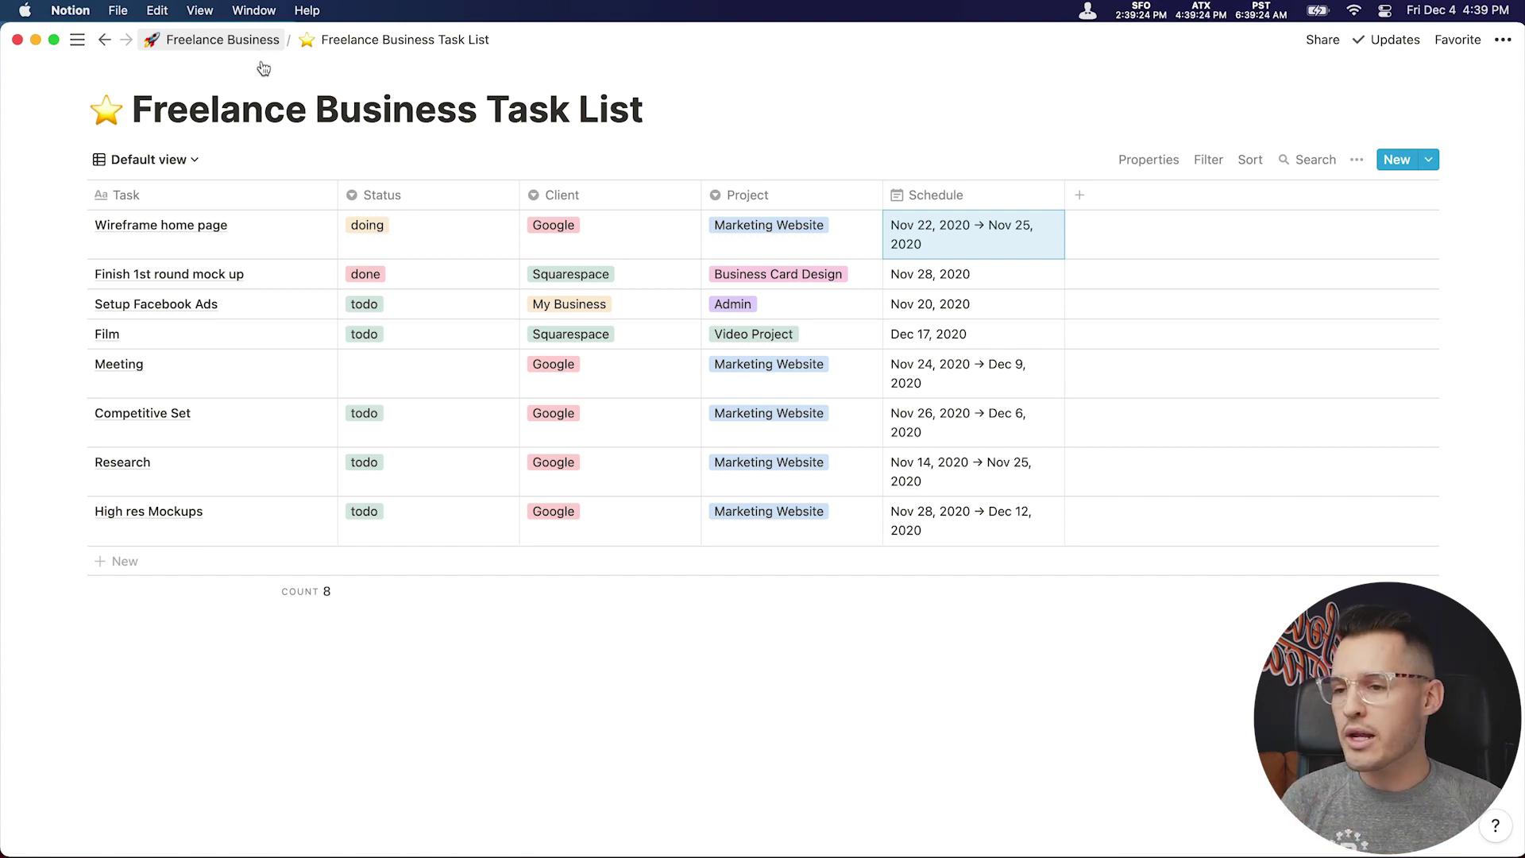
{"action": "left_click", "coordinate": [216, 41]}
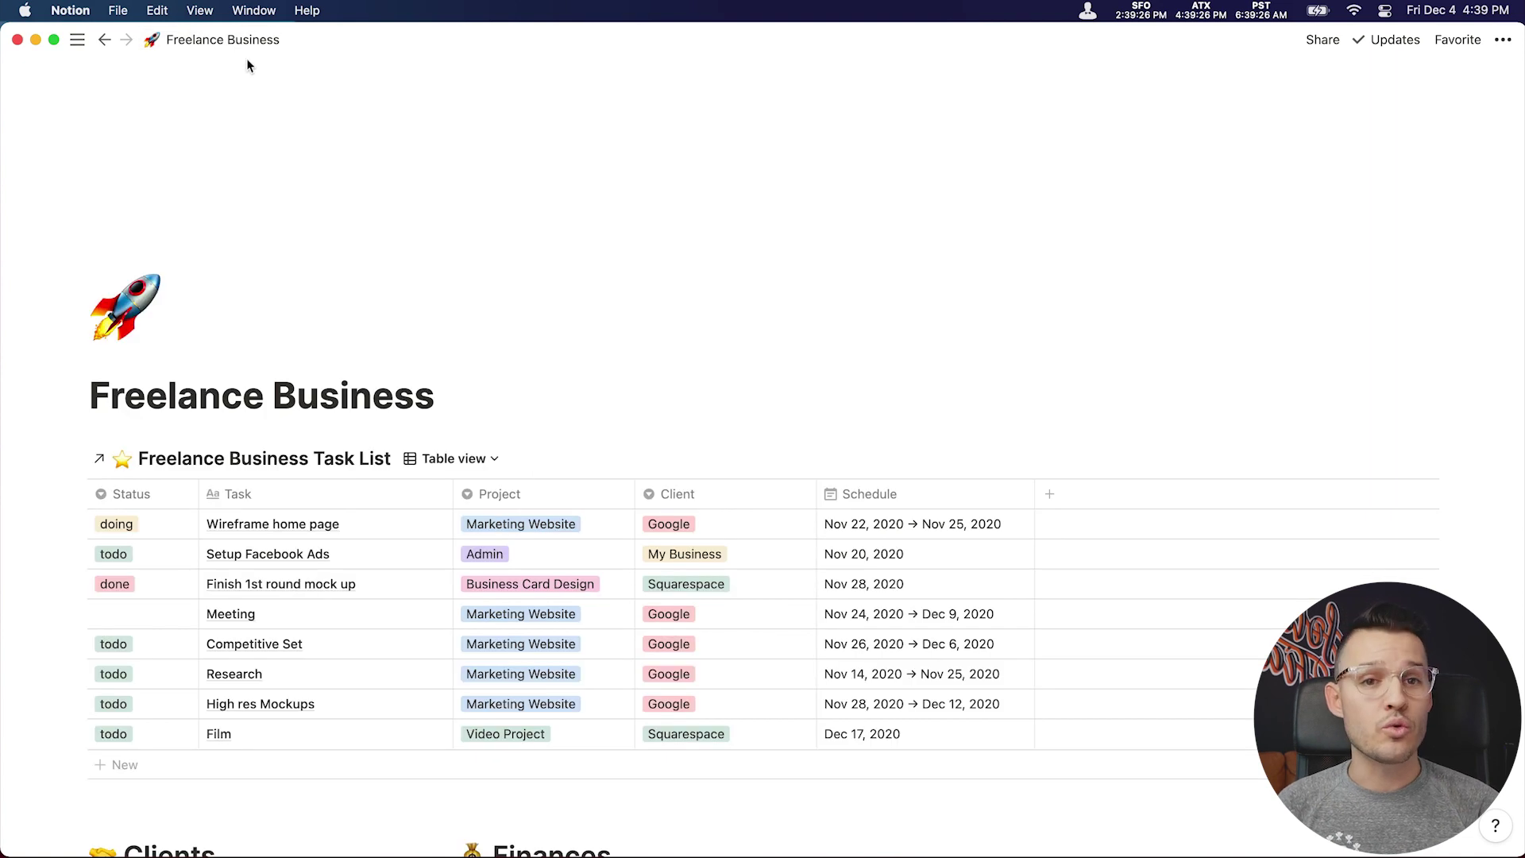
{"action": "scroll", "coordinate": [578, 450], "scroll_direction": "down", "scroll_amount": 2}
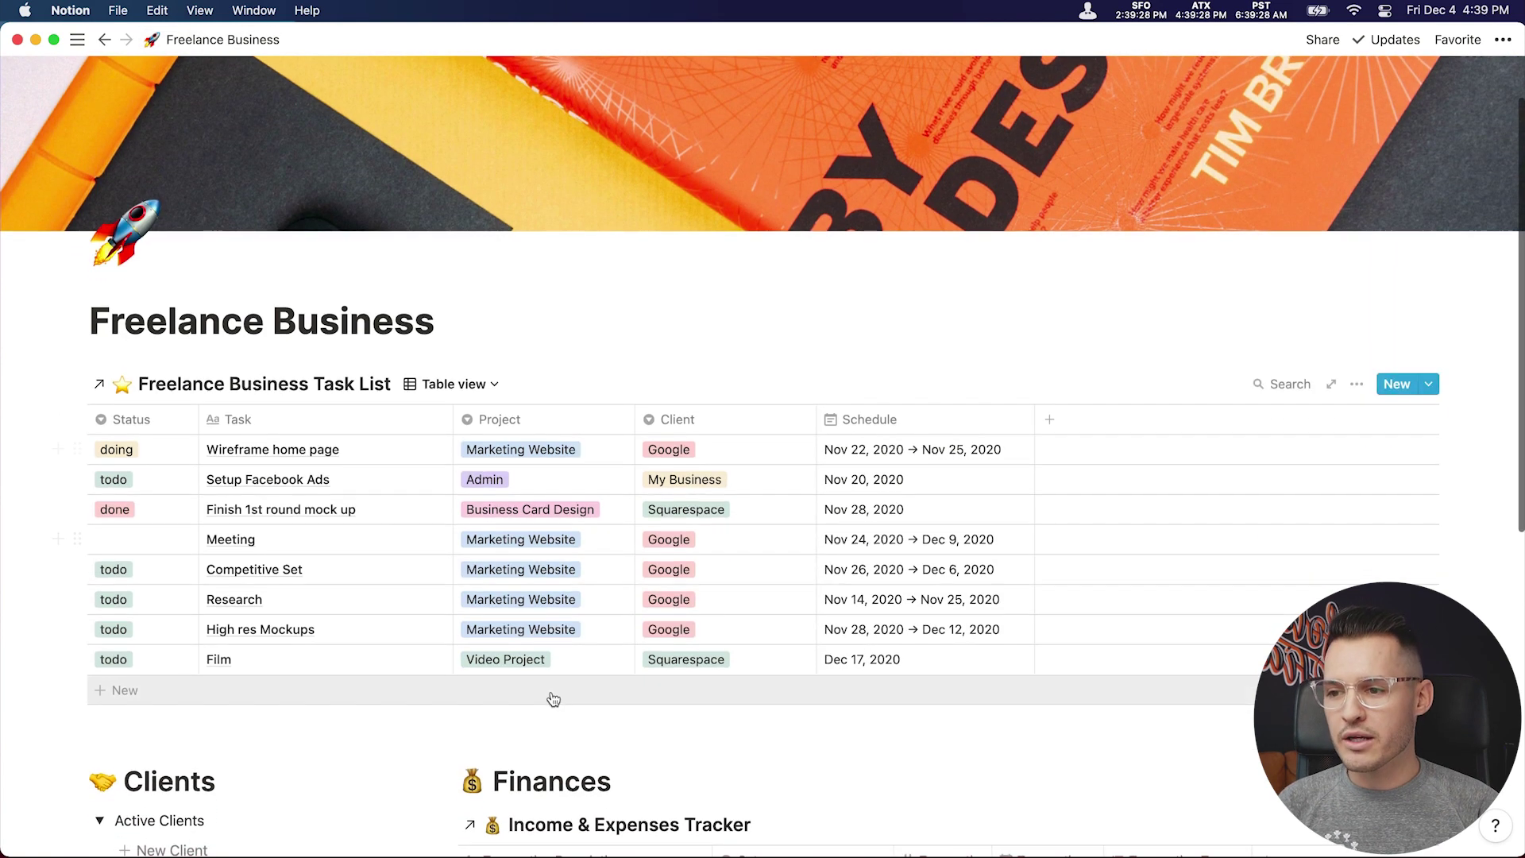
{"action": "scroll", "coordinate": [653, 335], "scroll_direction": "down", "scroll_amount": 1}
{"action": "scroll", "coordinate": [653, 334], "scroll_direction": "down", "scroll_amount": 1}
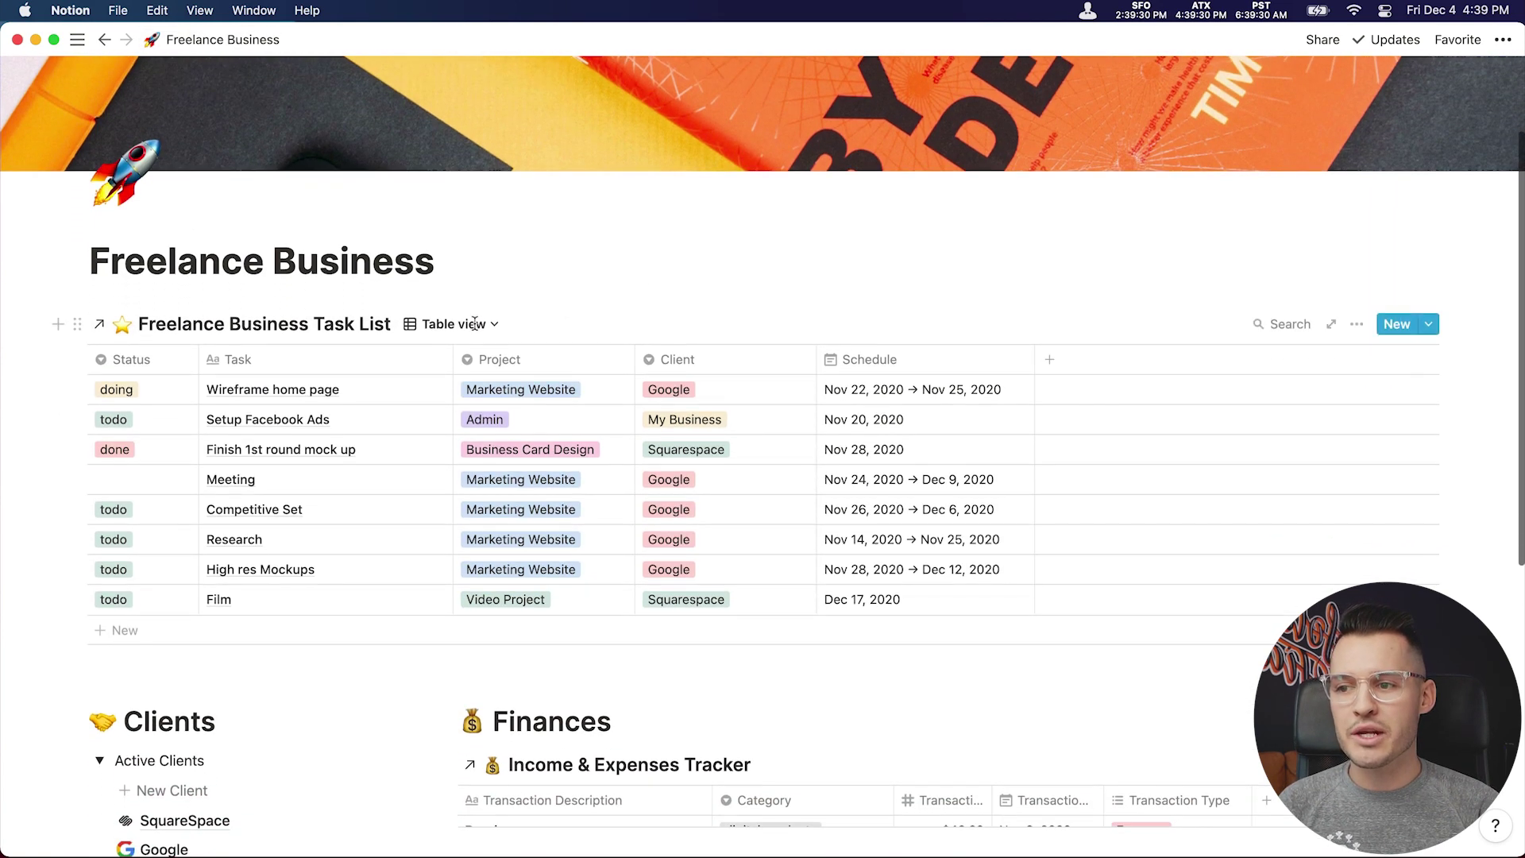
{"action": "left_click", "coordinate": [58, 324]}
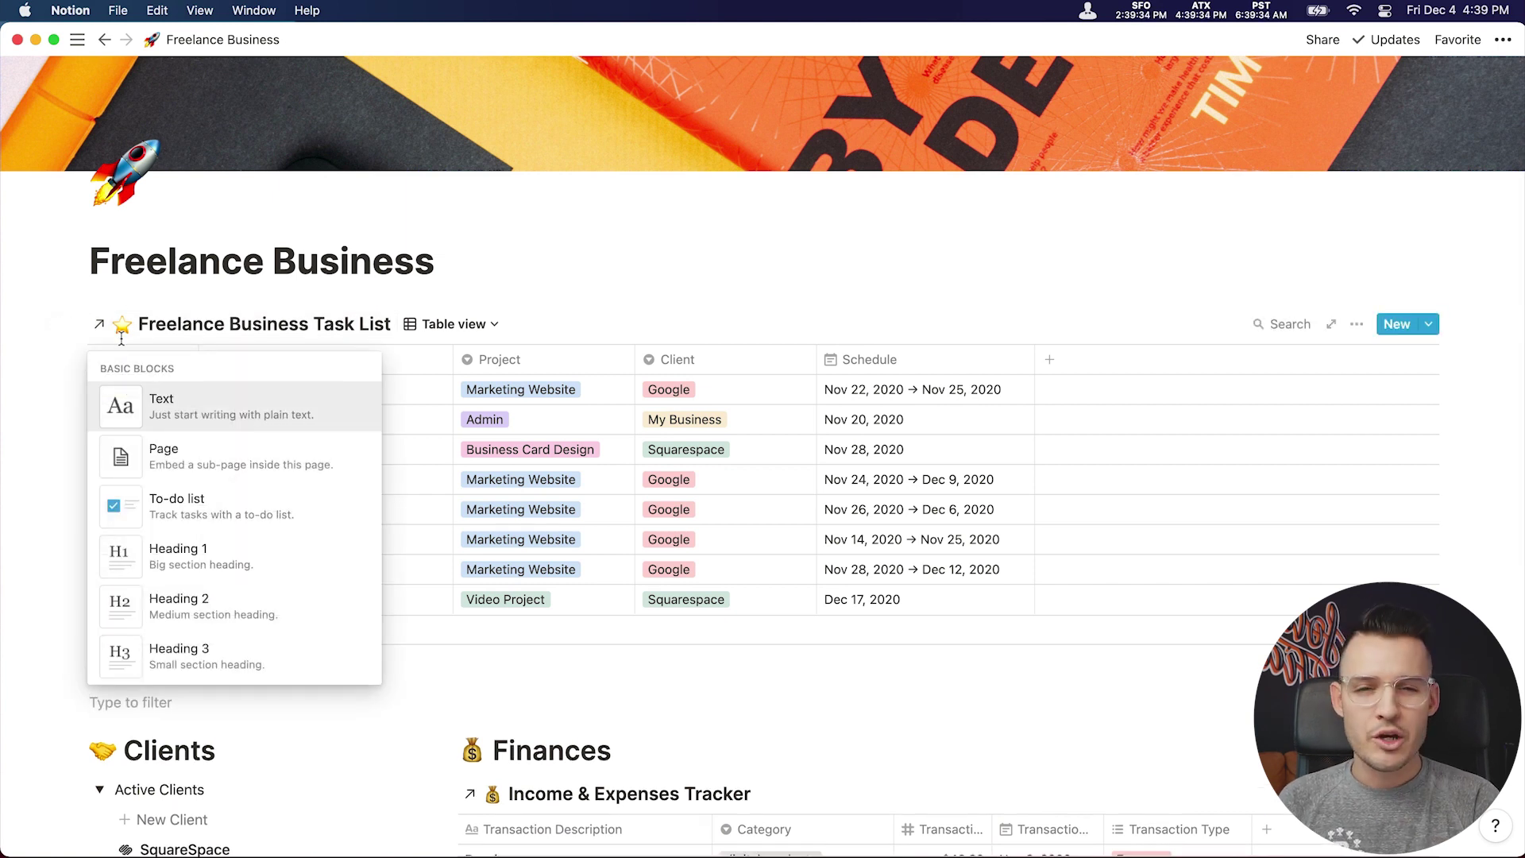
{"action": "type", "text": "linked"}
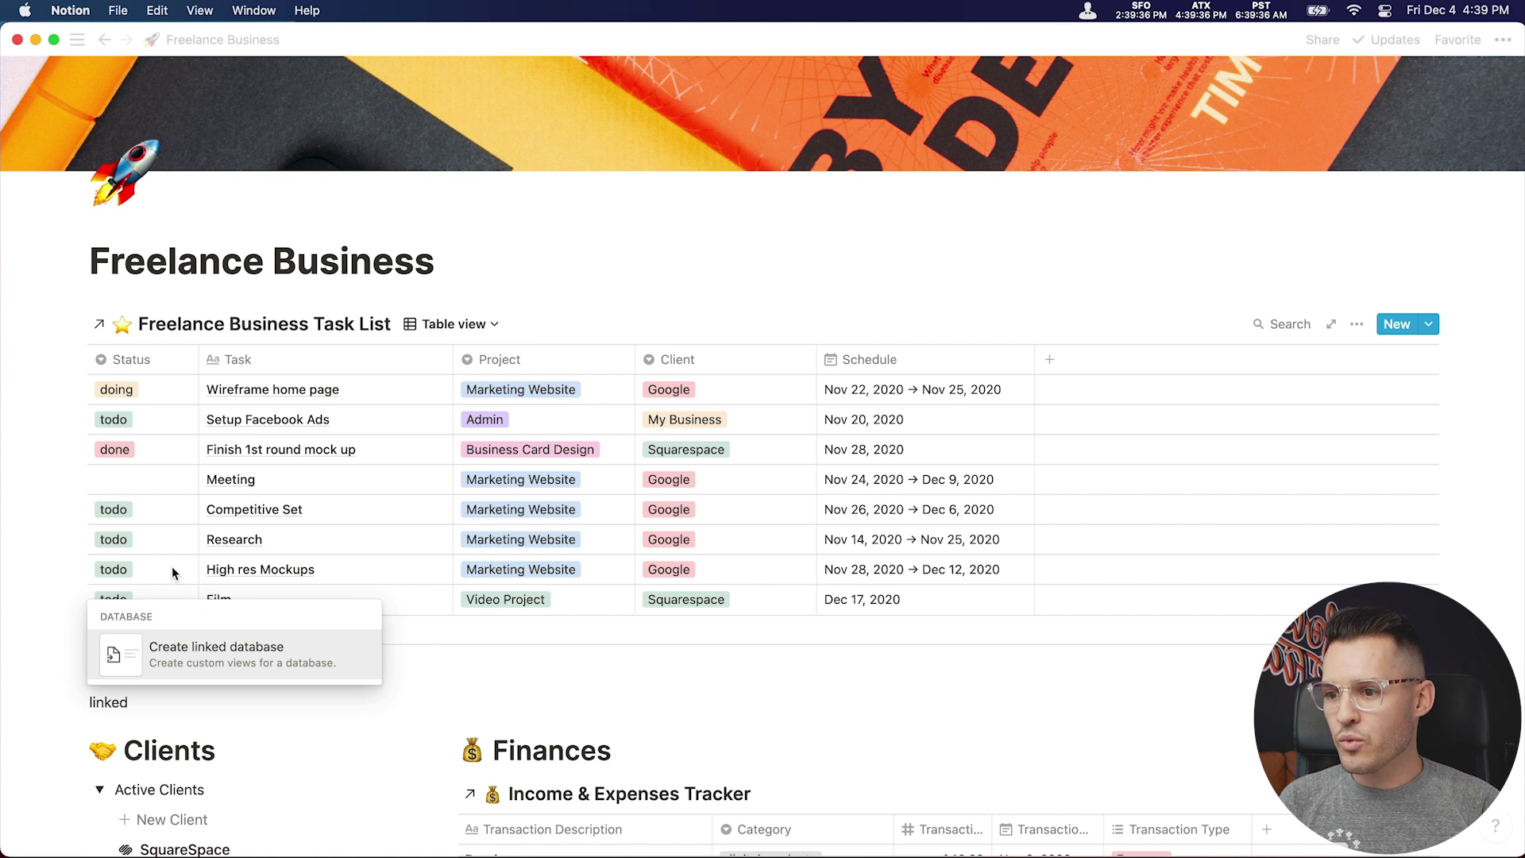
{"action": "left_click", "coordinate": [223, 659]}
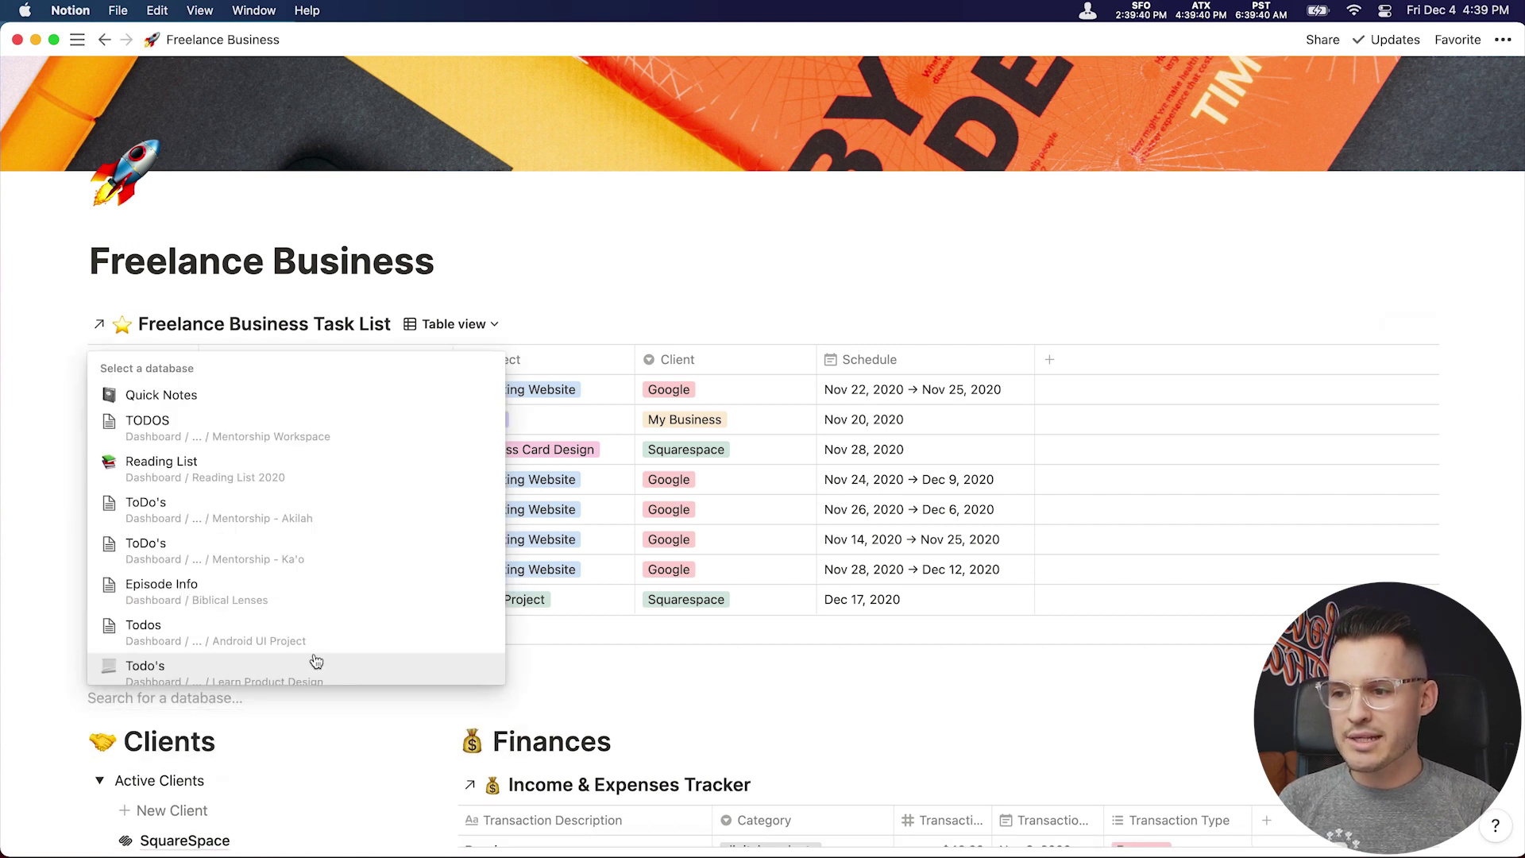
{"action": "left_click", "coordinate": [684, 650]}
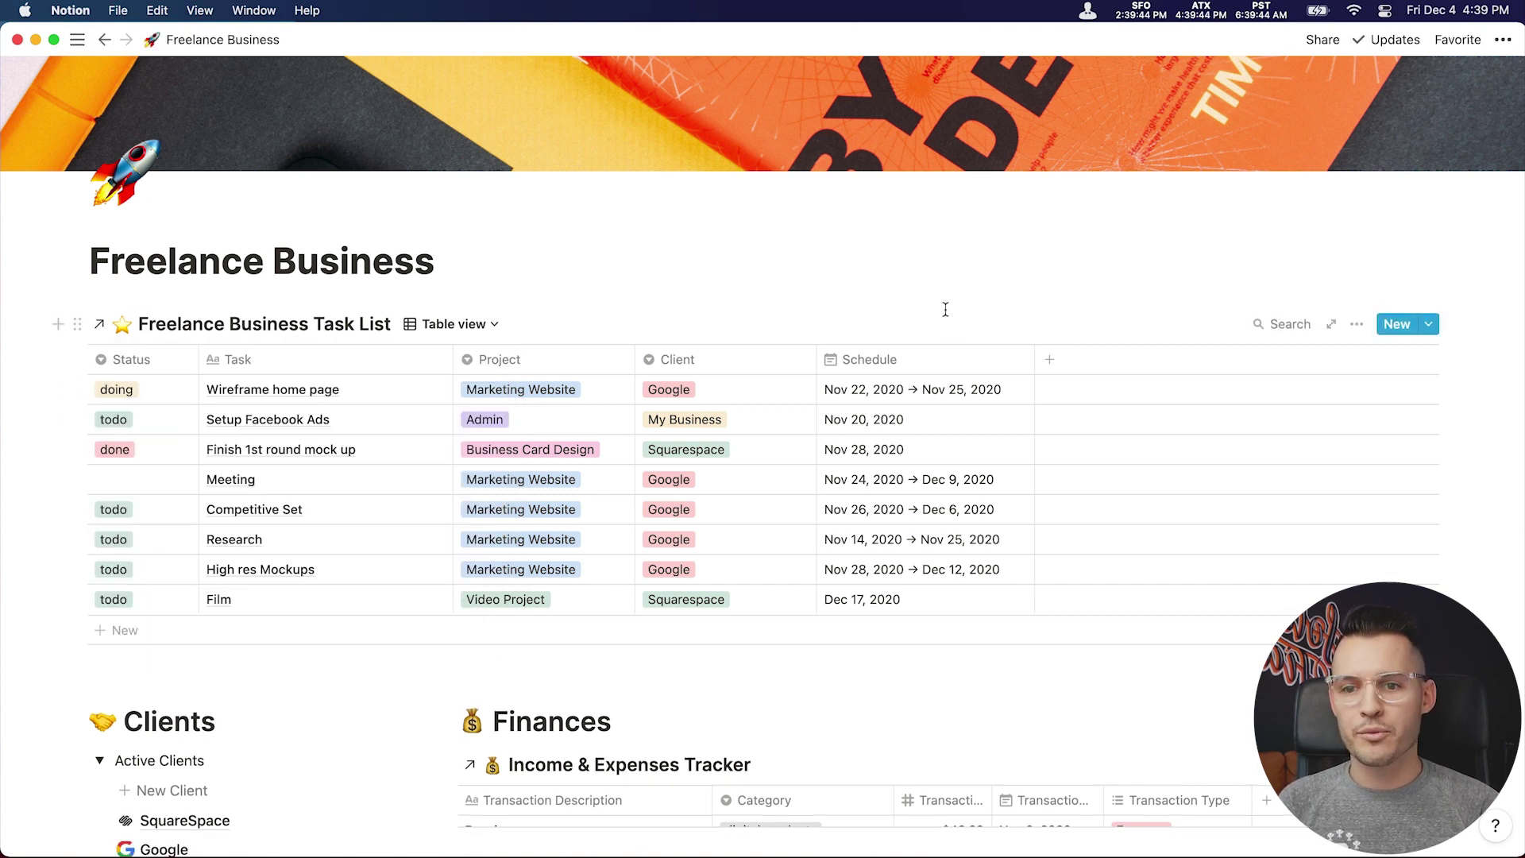
{"action": "scroll", "coordinate": [948, 313], "scroll_direction": "down", "scroll_amount": 2}
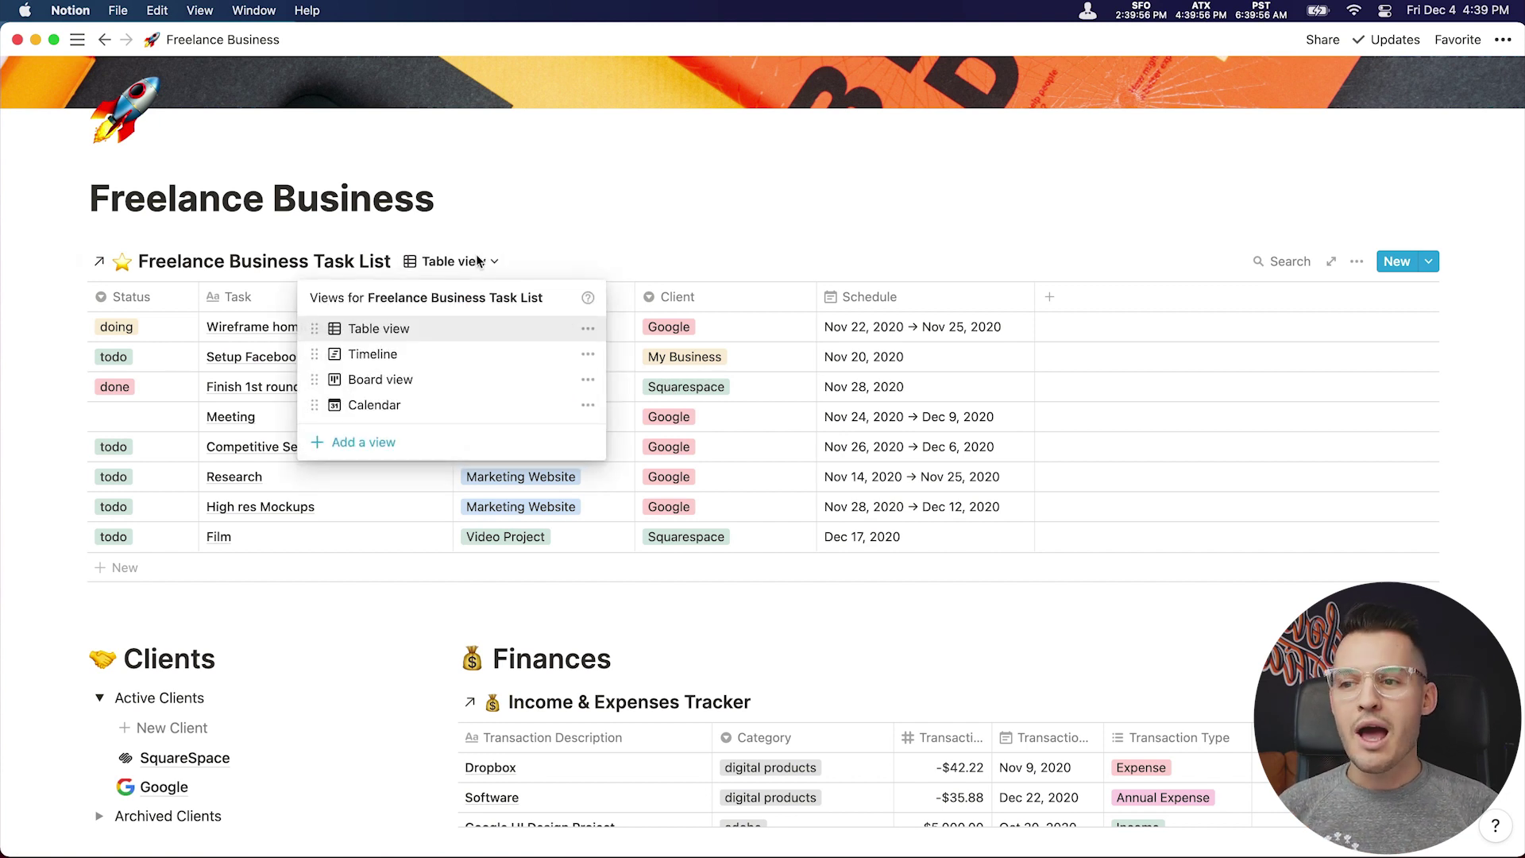
Display the task list as a Timeline.
{"action": "left_click", "coordinate": [404, 354]}
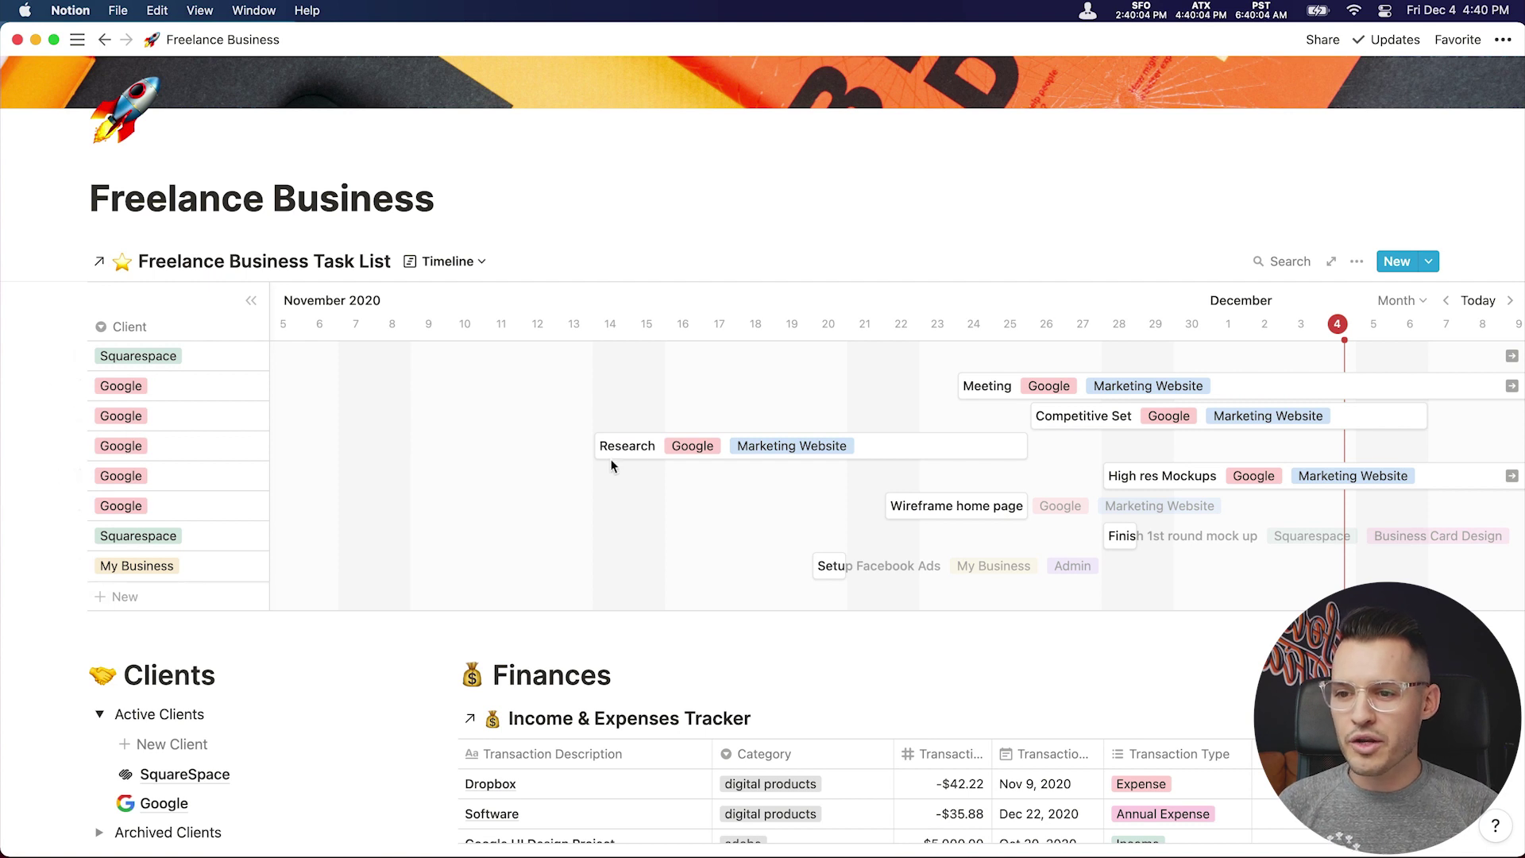
{"action": "scroll", "coordinate": [1265, 431], "scroll_direction": "right", "scroll_amount": 5}
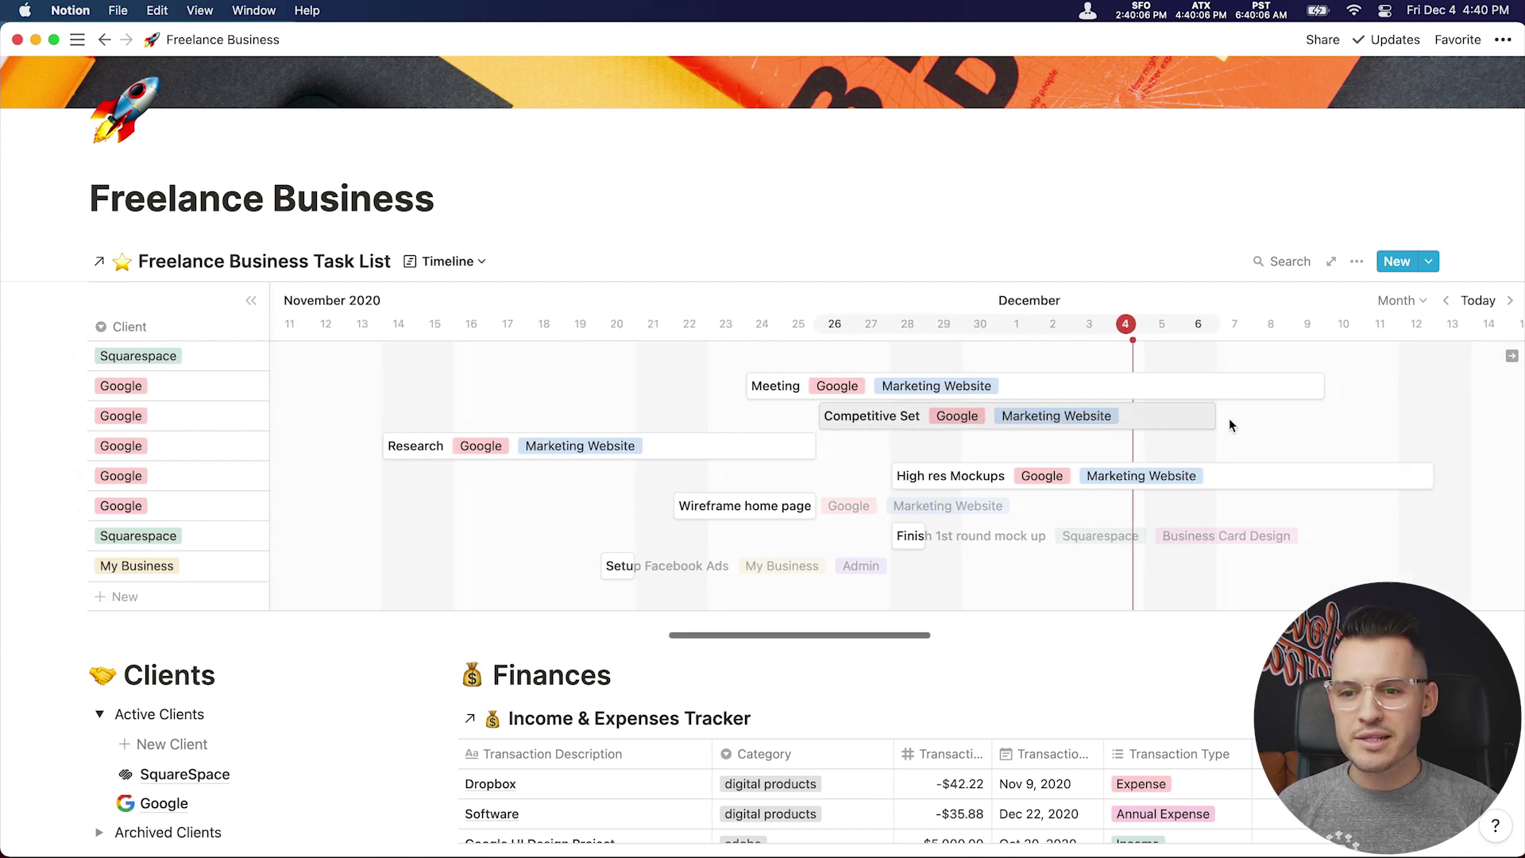
{"action": "scroll", "coordinate": [1219, 418], "scroll_direction": "left", "scroll_amount": 4}
{"action": "scroll", "coordinate": [1204, 421], "scroll_direction": "left", "scroll_amount": 2}
{"action": "scroll", "coordinate": [1207, 418], "scroll_direction": "right", "scroll_amount": 6}
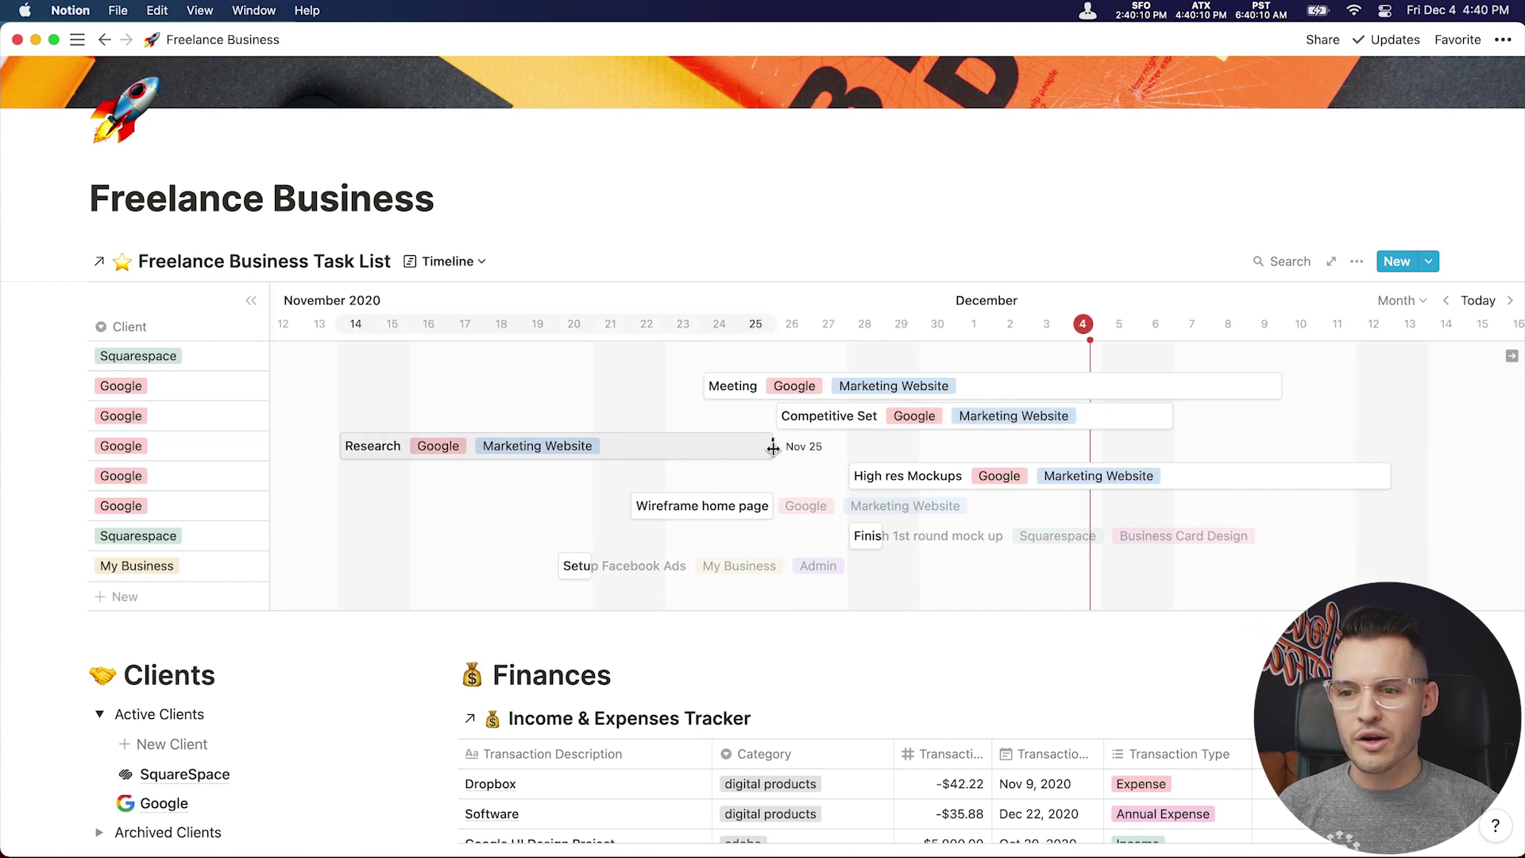
Reschedule the Research task to run Dec 2 to Dec 14, 2020.
{"action": "left_click_drag", "start_coordinate": [773, 445], "coordinate": [737, 449]}
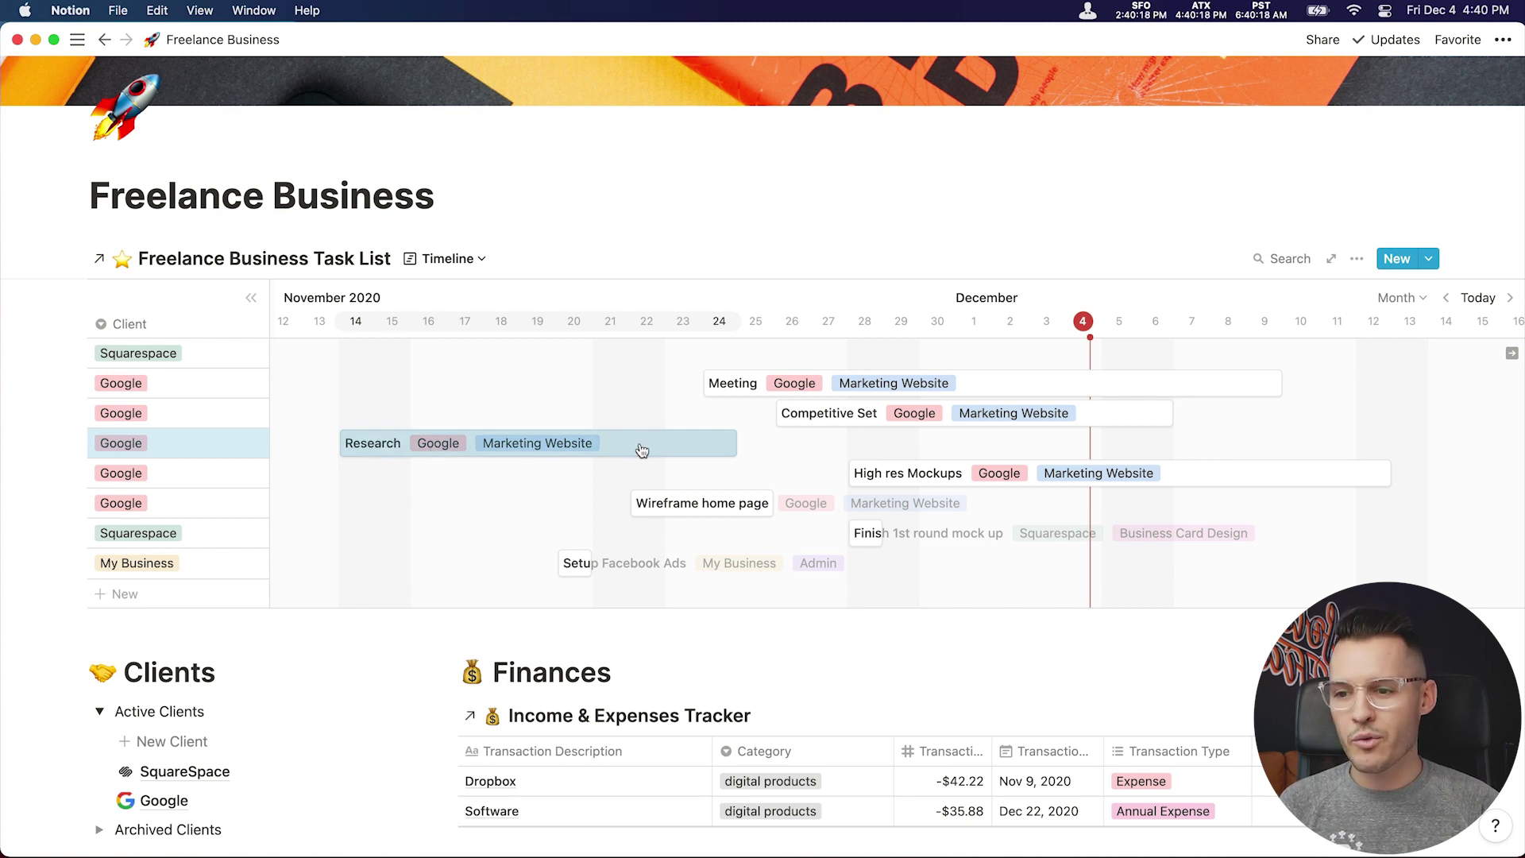
{"action": "left_click_drag", "start_coordinate": [641, 449], "coordinate": [1239, 442]}
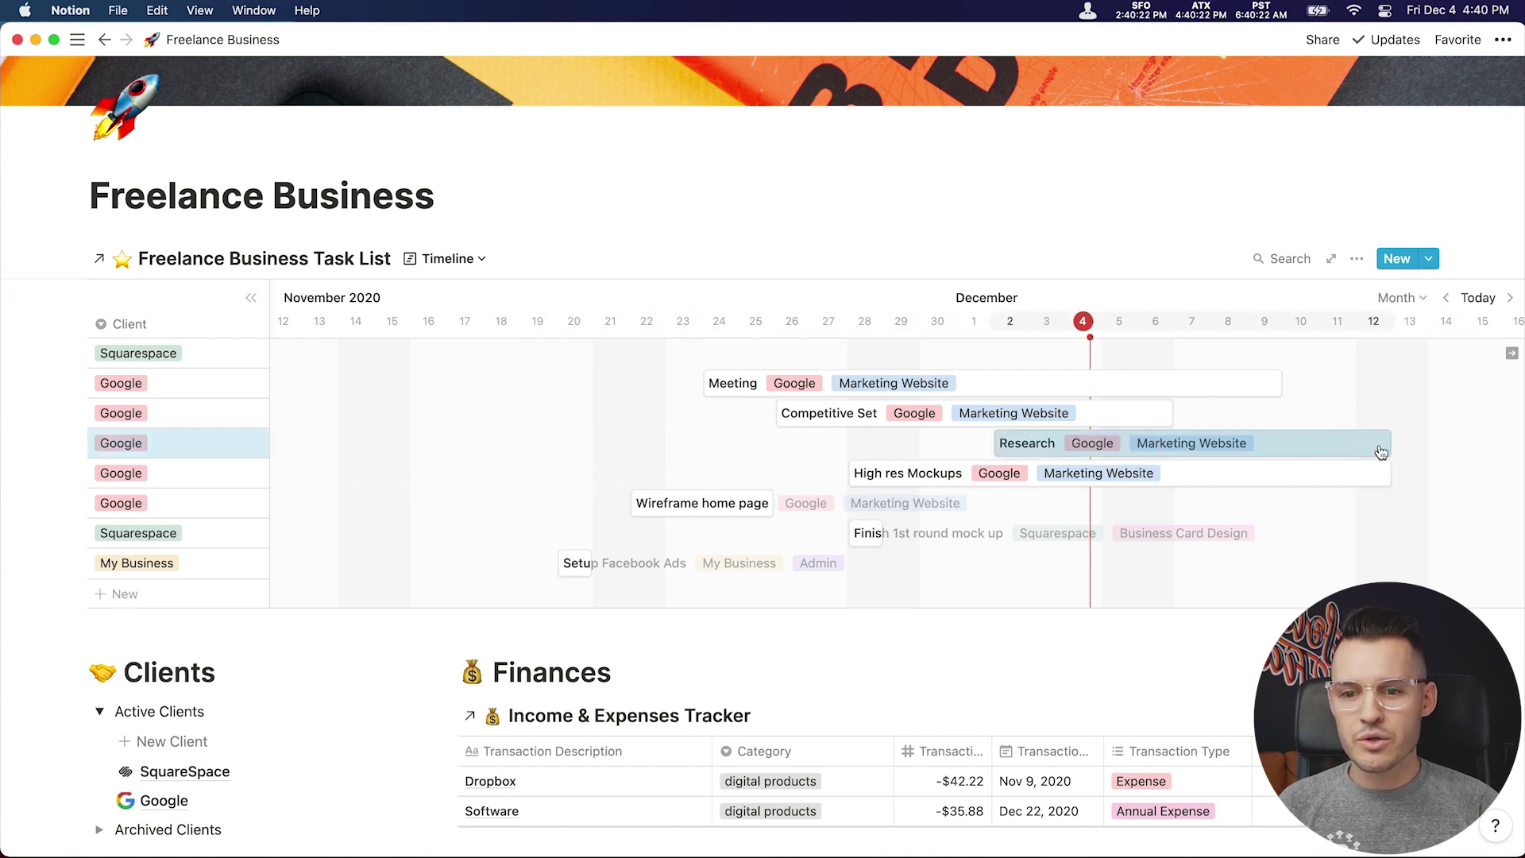
{"action": "left_click_drag", "start_coordinate": [1379, 446], "coordinate": [1147, 443]}
{"action": "scroll", "coordinate": [1064, 444], "scroll_direction": "left", "scroll_amount": 5}
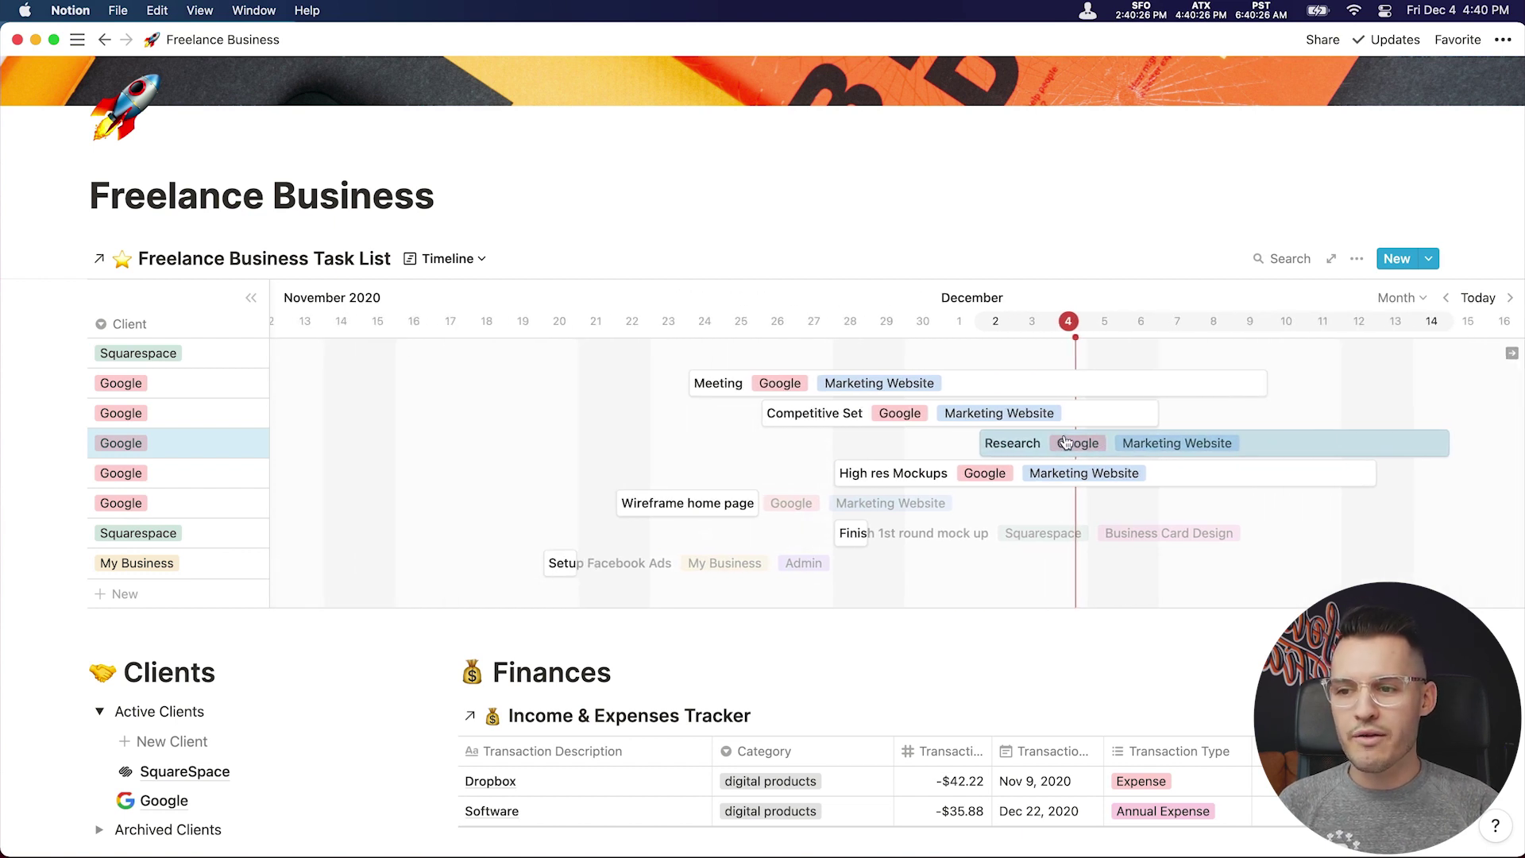
{"action": "scroll", "coordinate": [1065, 443], "scroll_direction": "right", "scroll_amount": 2}
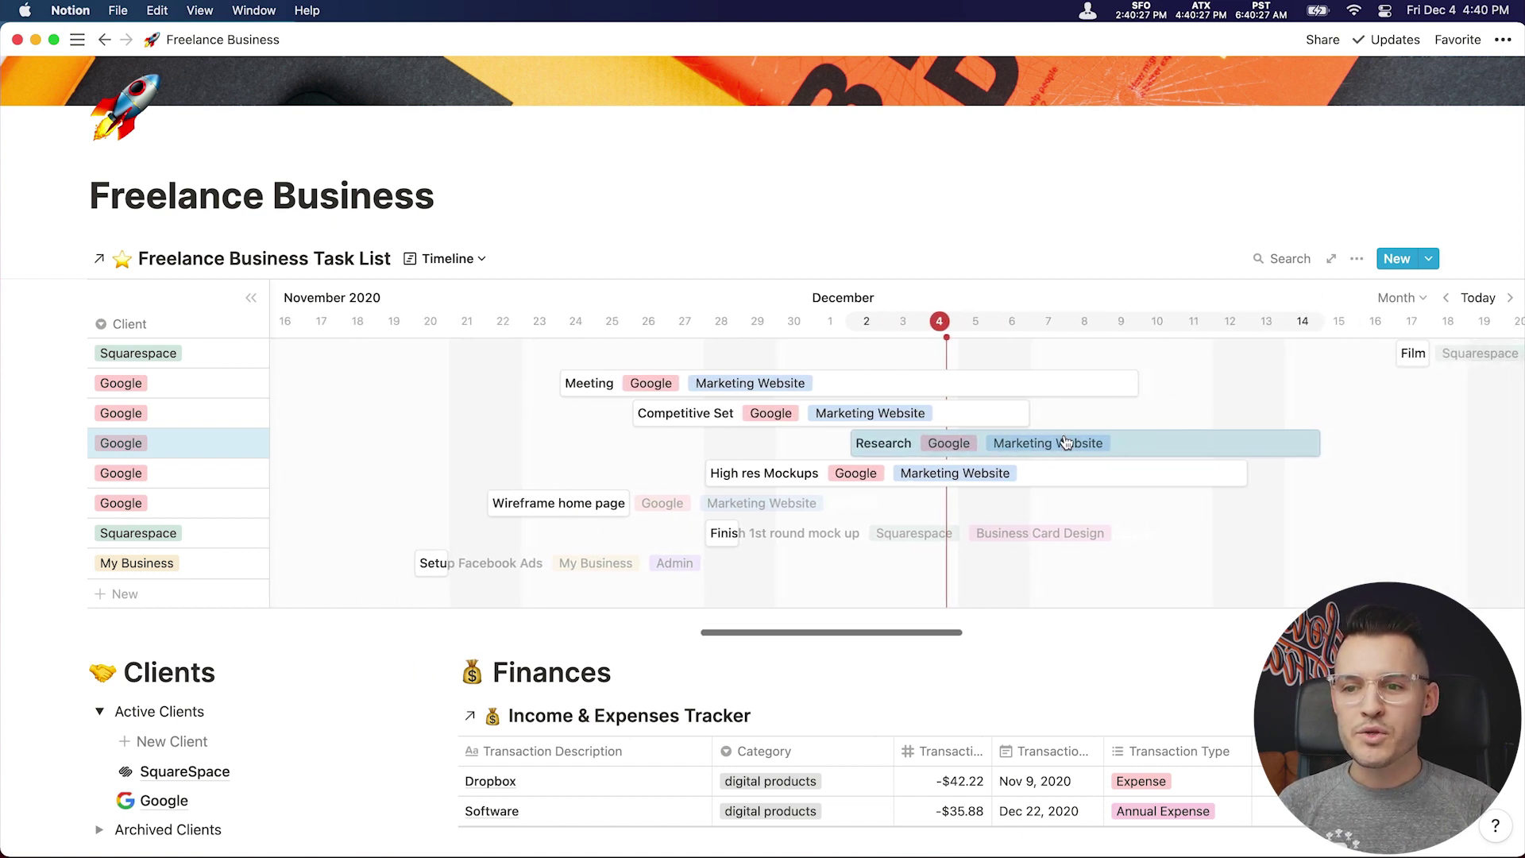
{"action": "left_click", "coordinate": [445, 259]}
Cycle the task list through Board, Calendar and Timeline views, ending back in Table view.
{"action": "left_click", "coordinate": [390, 376]}
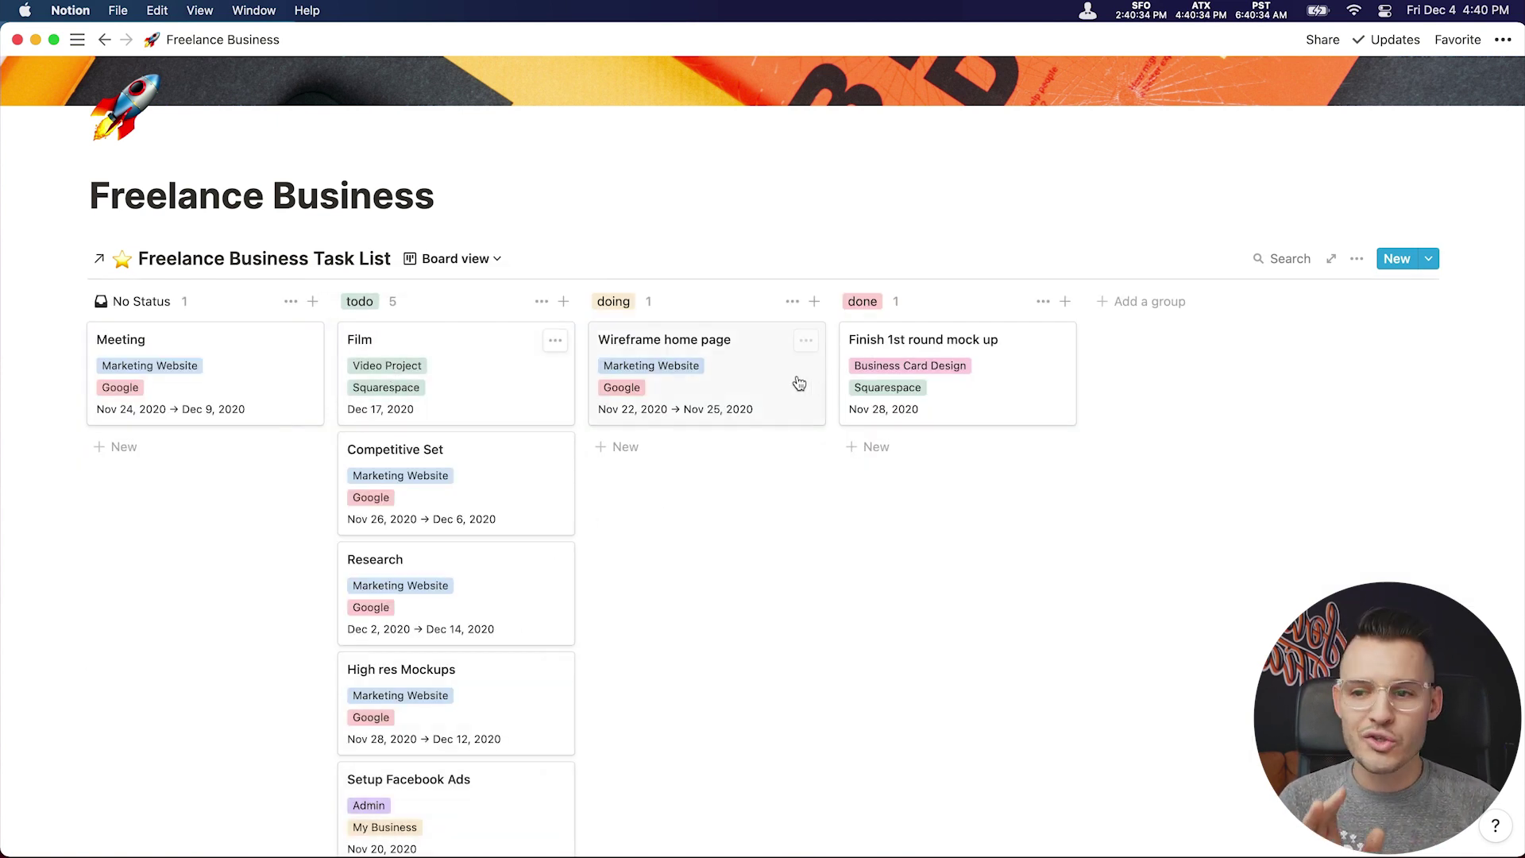
{"action": "left_click", "coordinate": [492, 265]}
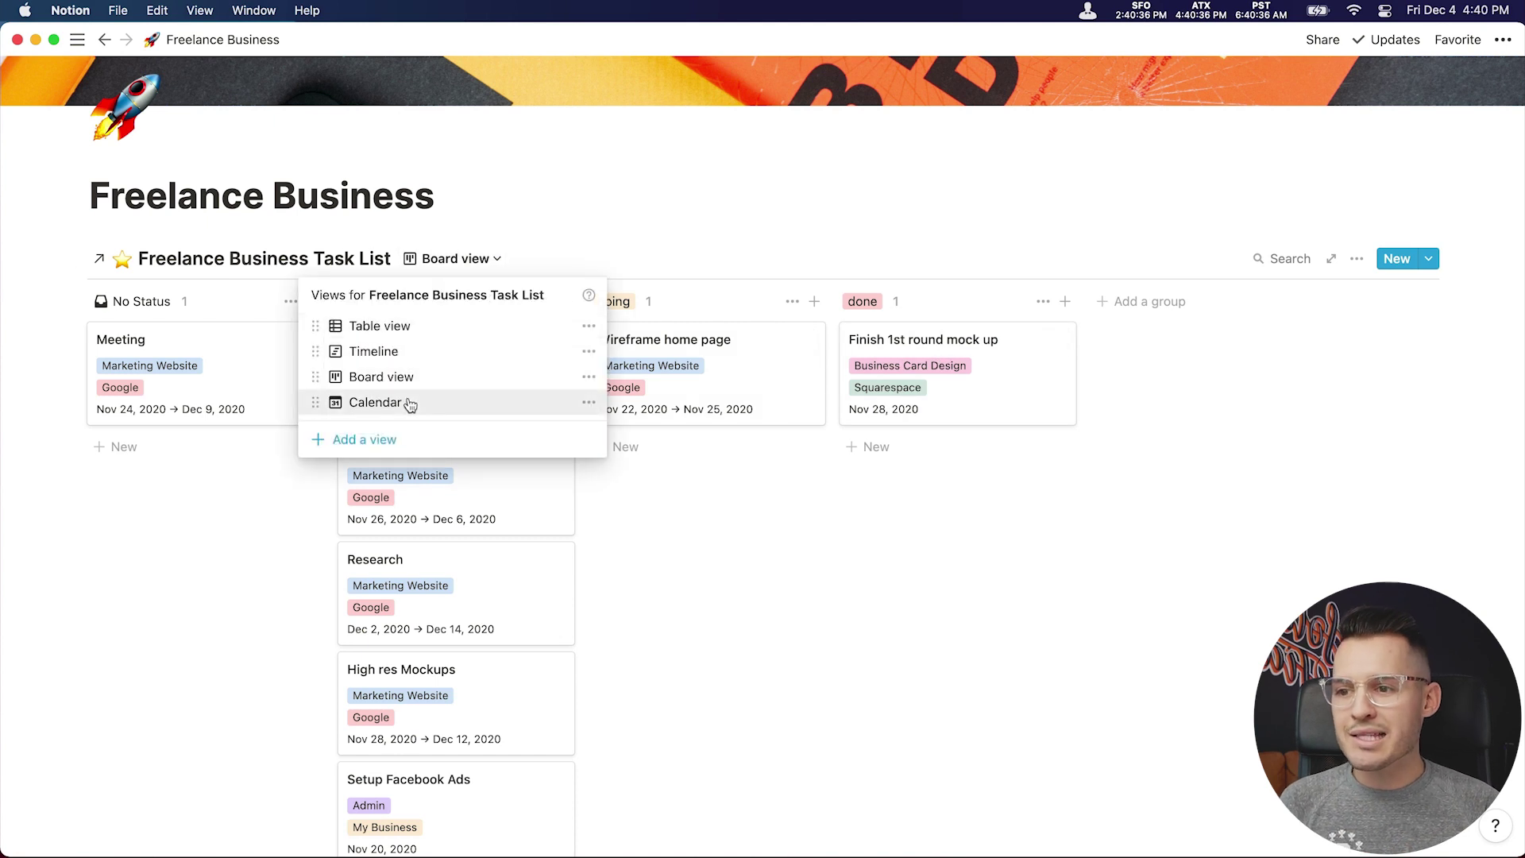
{"action": "left_click", "coordinate": [409, 403]}
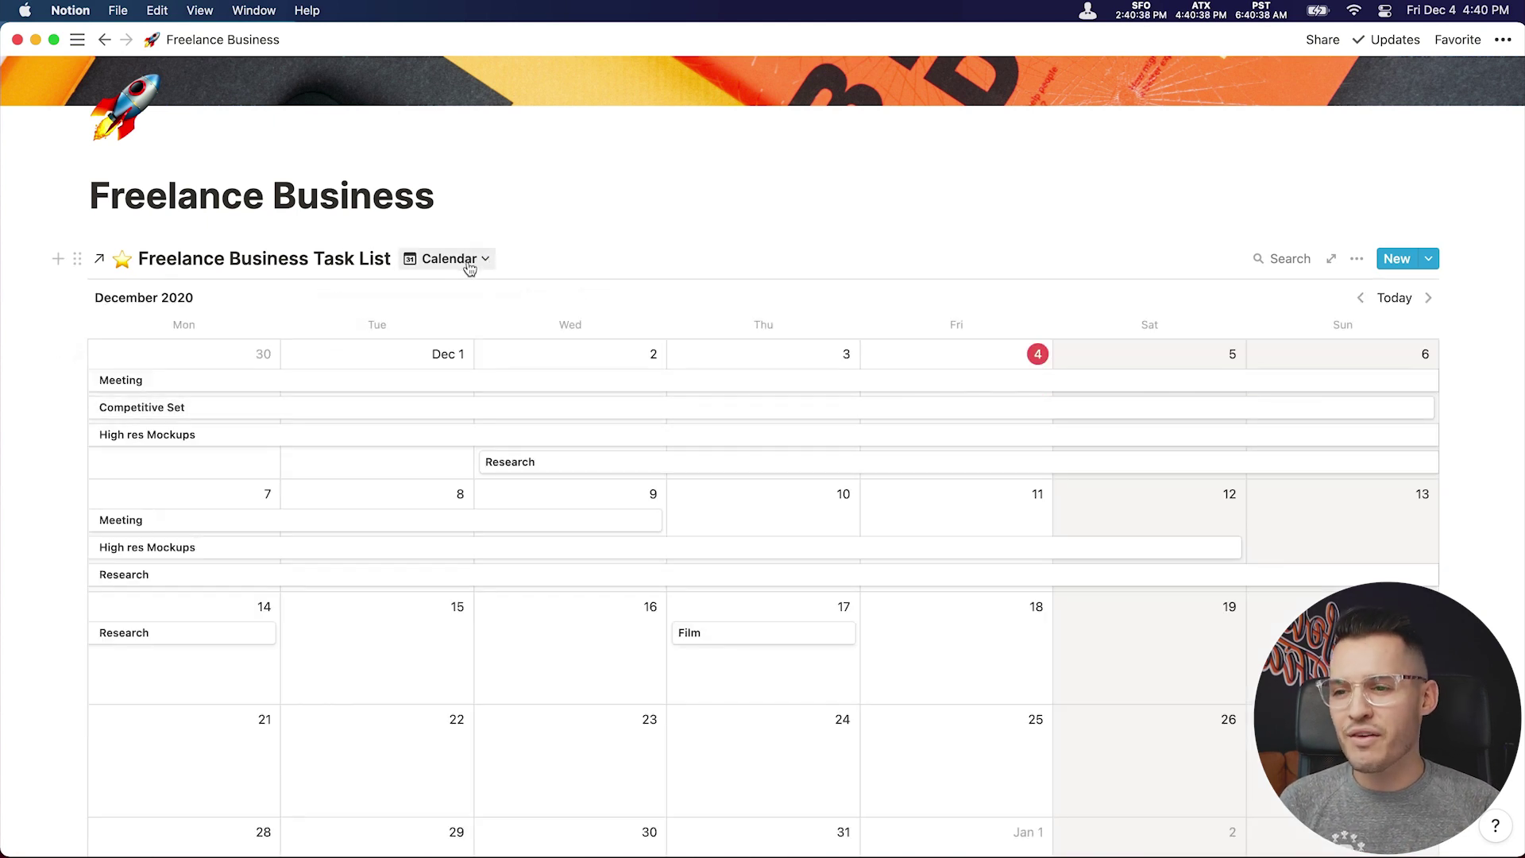
{"action": "left_click", "coordinate": [466, 261]}
{"action": "left_click", "coordinate": [397, 354]}
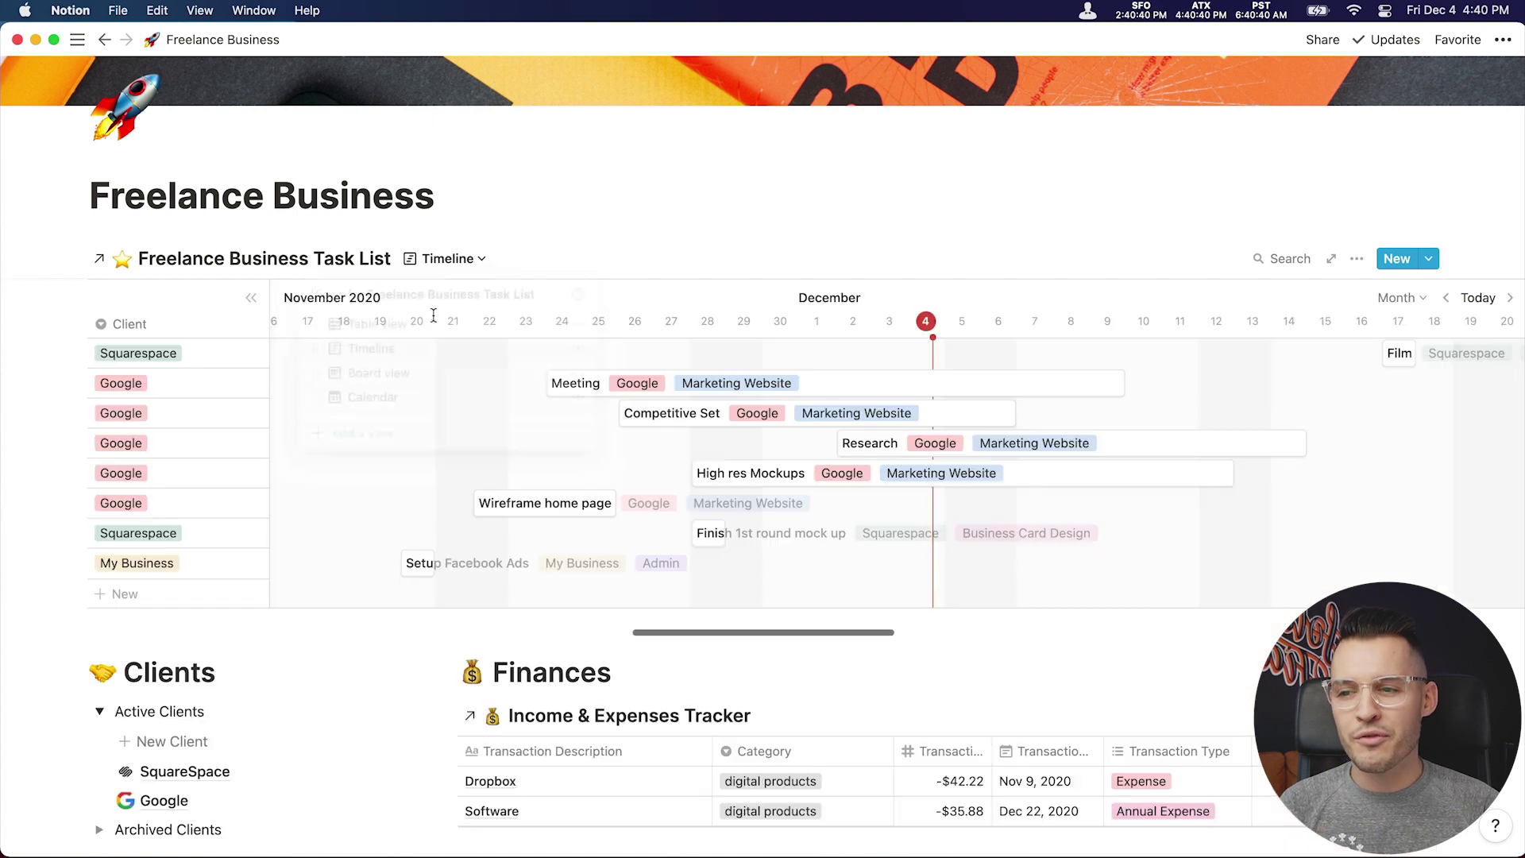
{"action": "left_click", "coordinate": [449, 262]}
{"action": "left_click", "coordinate": [389, 324]}
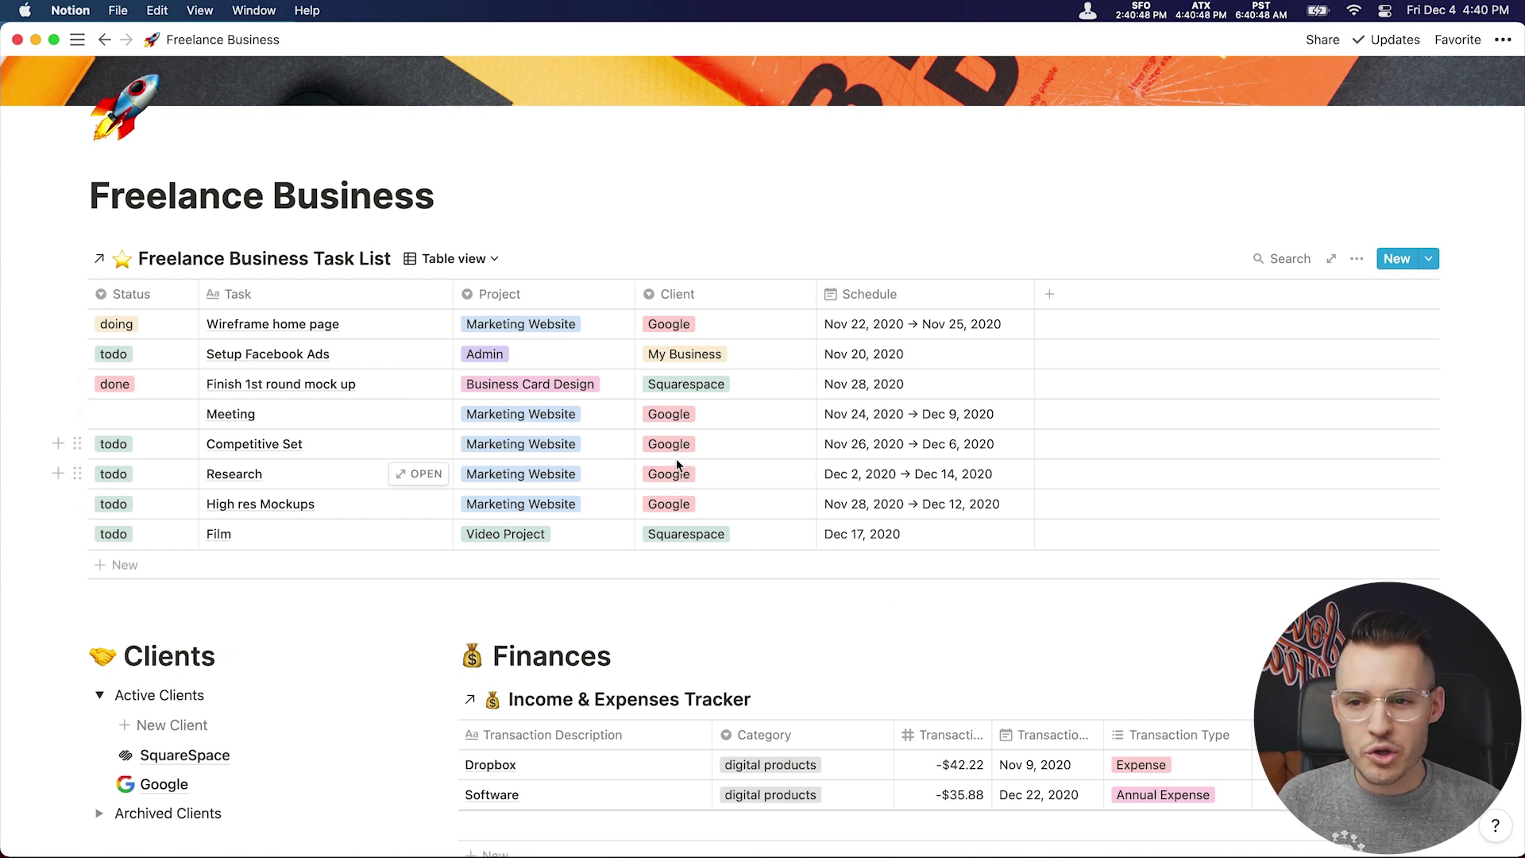
Add a sort ordering the task table by Status, Ascending.
{"action": "left_click", "coordinate": [1357, 258]}
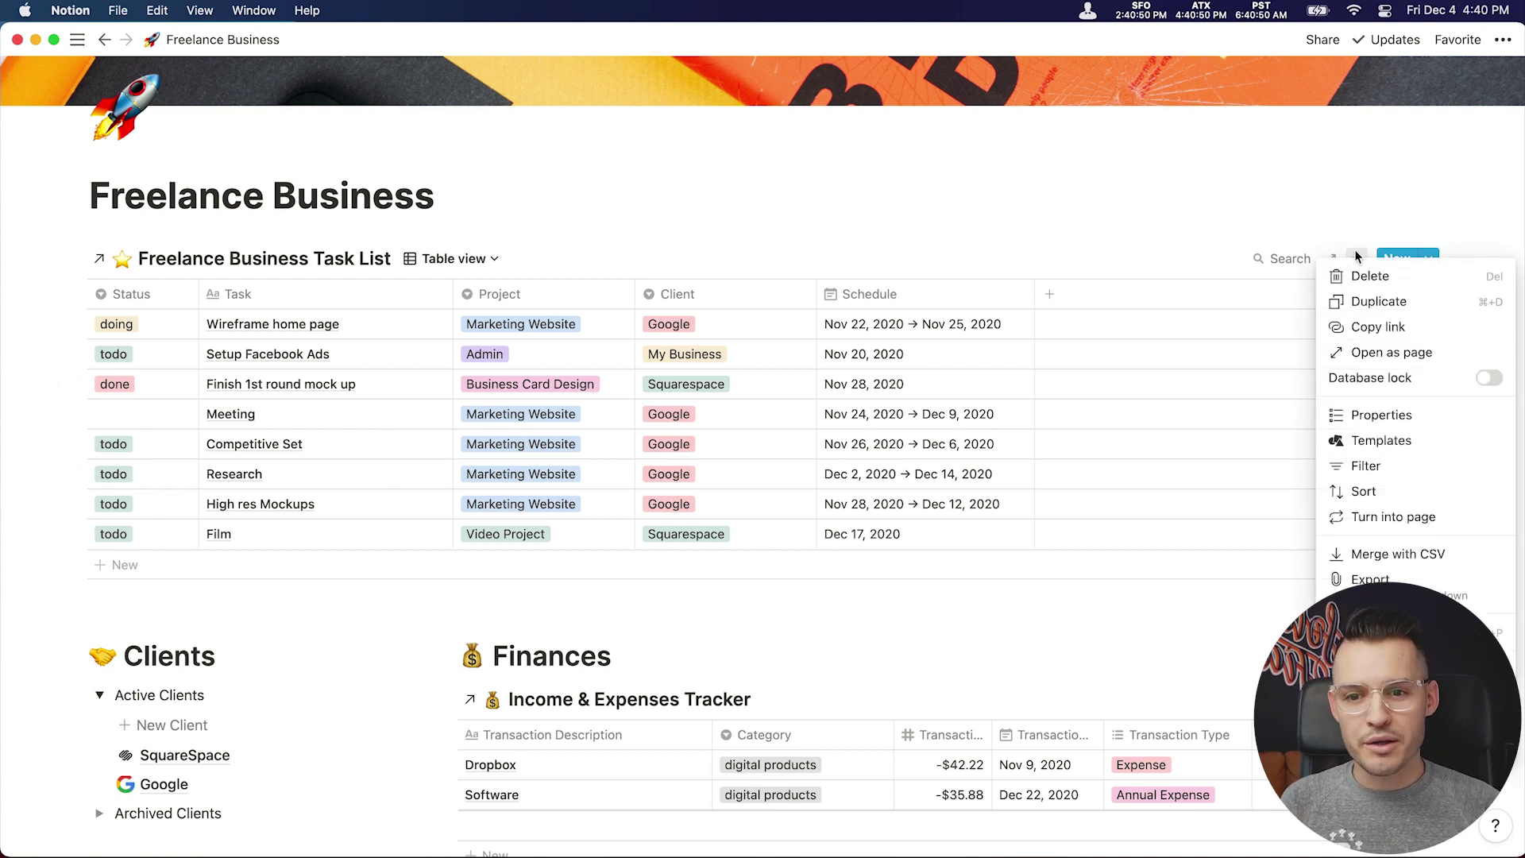
{"action": "left_click", "coordinate": [1369, 494]}
{"action": "left_click", "coordinate": [1116, 421]}
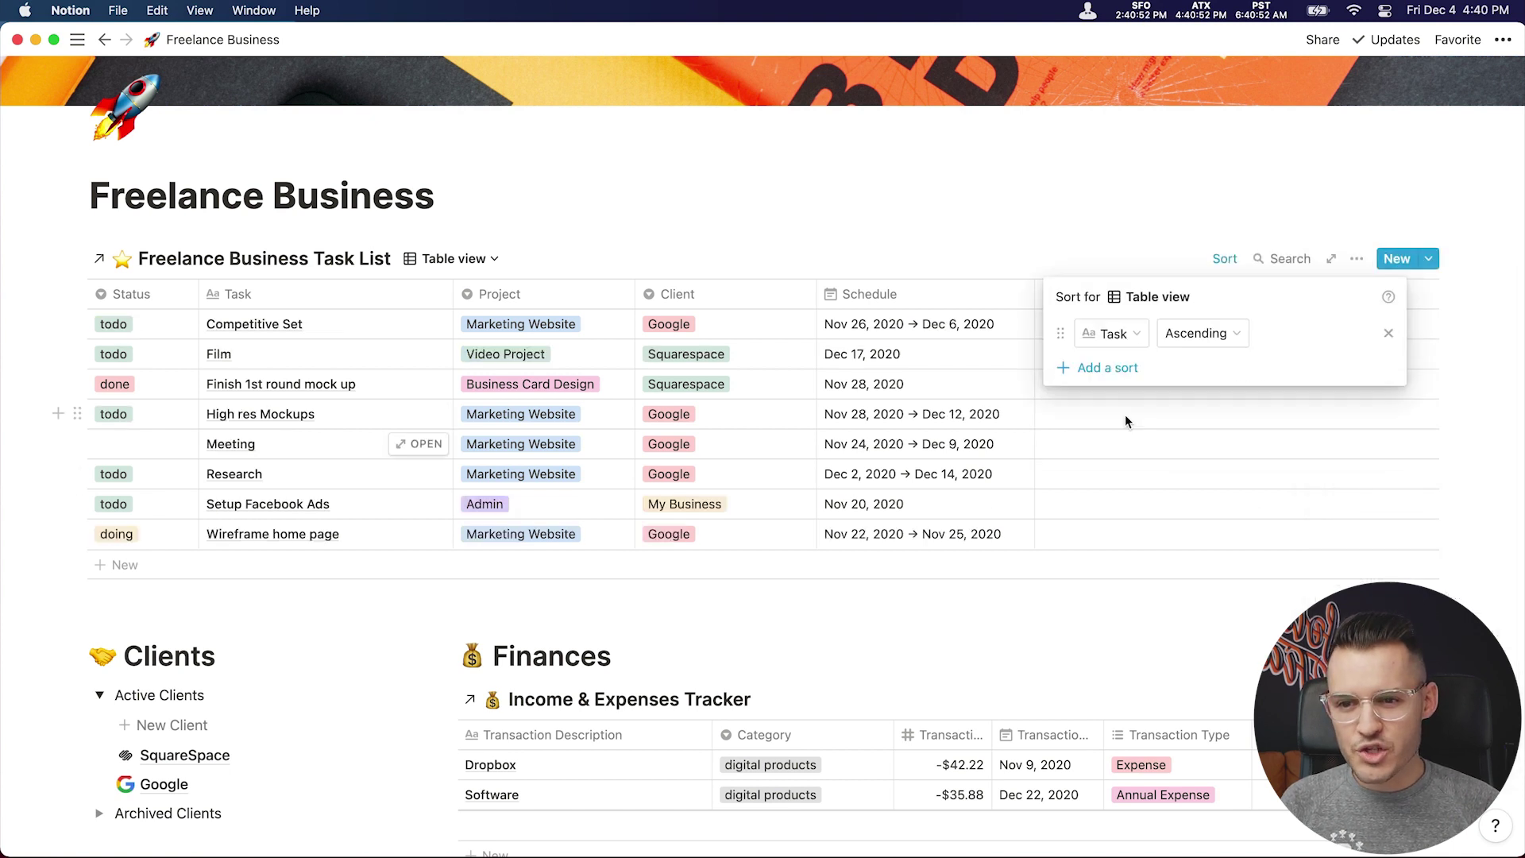
{"action": "left_click", "coordinate": [1128, 333]}
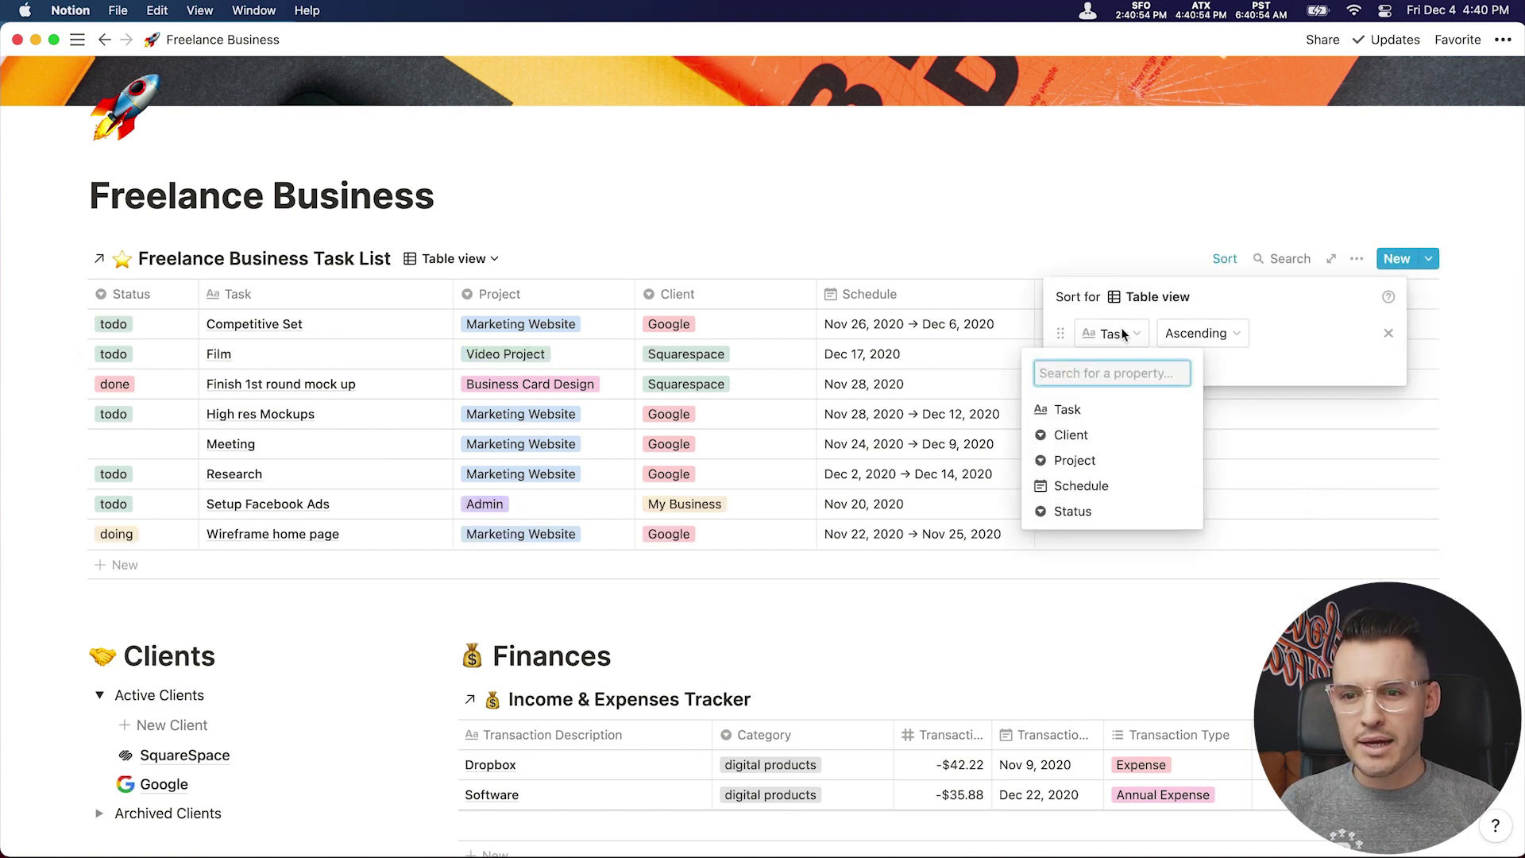
{"action": "left_click", "coordinate": [1223, 337]}
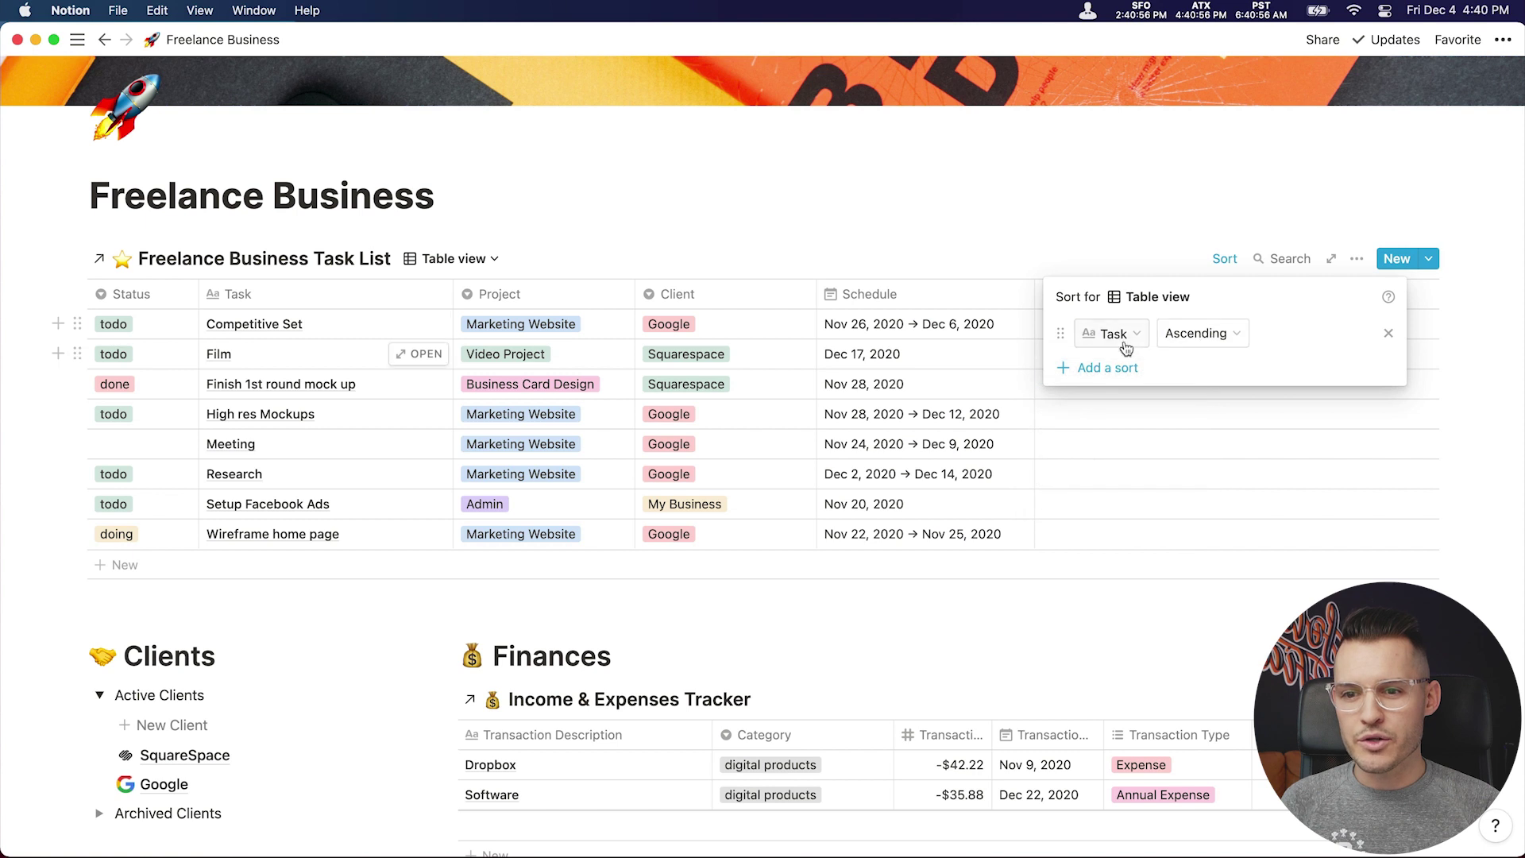
{"action": "left_click", "coordinate": [1120, 335]}
{"action": "left_click", "coordinate": [1115, 512]}
{"action": "left_click", "coordinate": [1208, 334]}
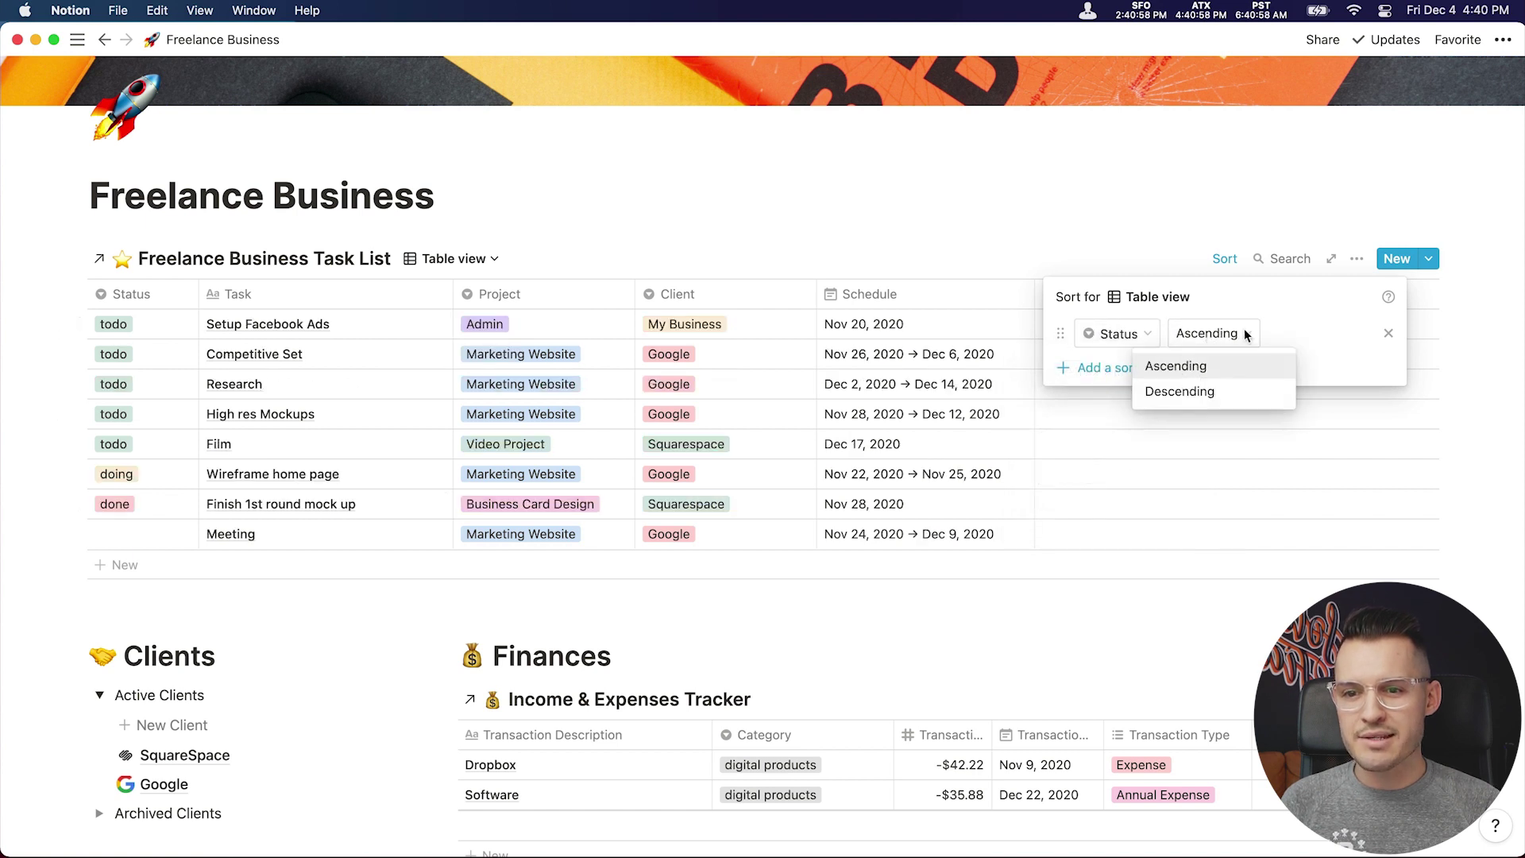
{"action": "left_click", "coordinate": [1196, 366]}
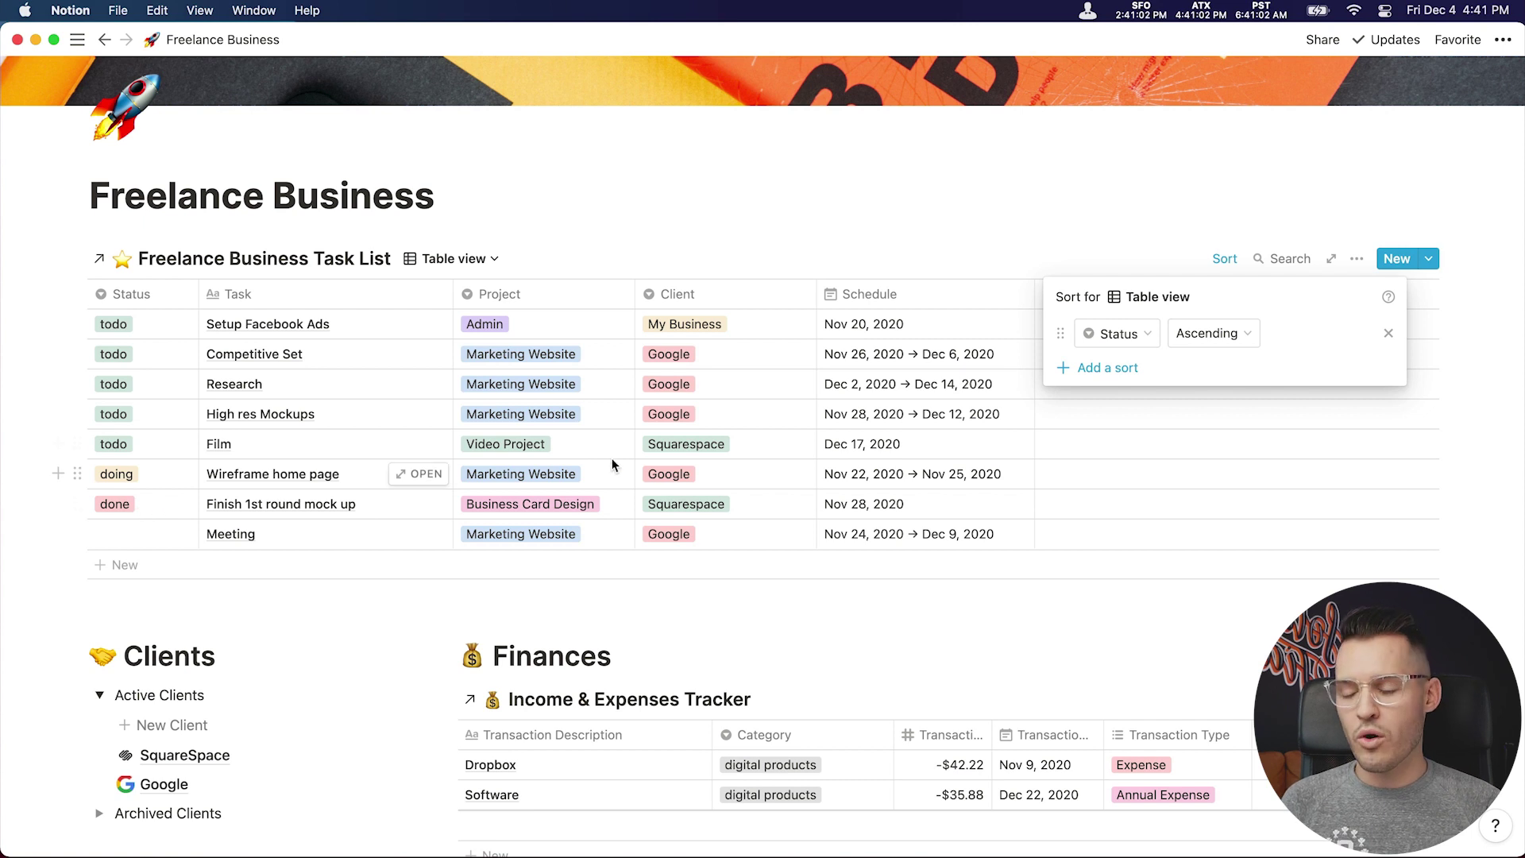
{"action": "left_click", "coordinate": [1357, 259]}
Add a filter 'Status is not done' to hide completed tasks from the table.
{"action": "left_click", "coordinate": [1357, 260]}
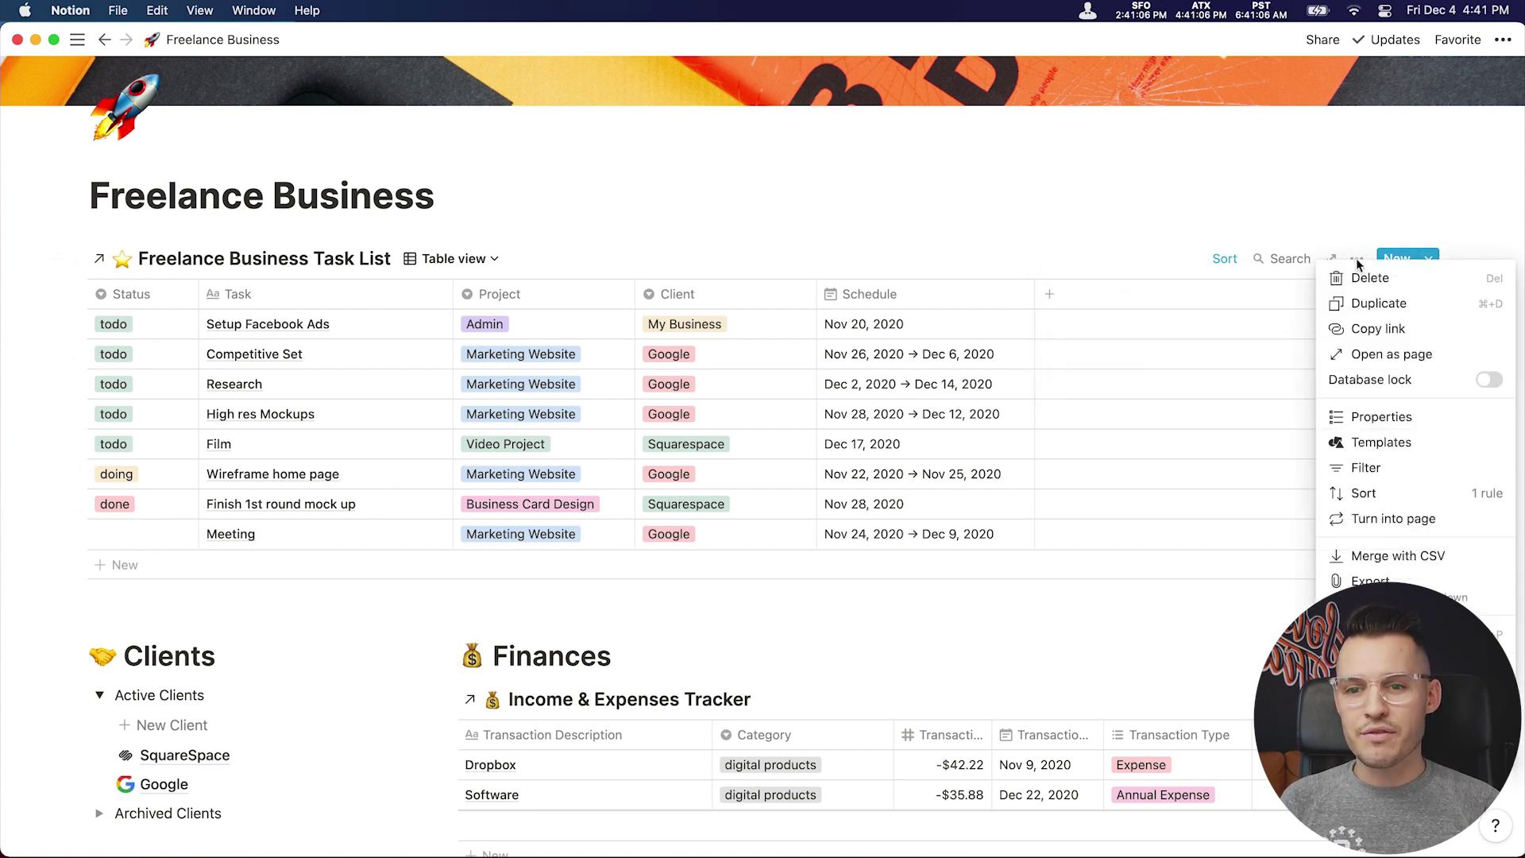
{"action": "left_click", "coordinate": [1368, 467]}
{"action": "left_click", "coordinate": [1007, 431]}
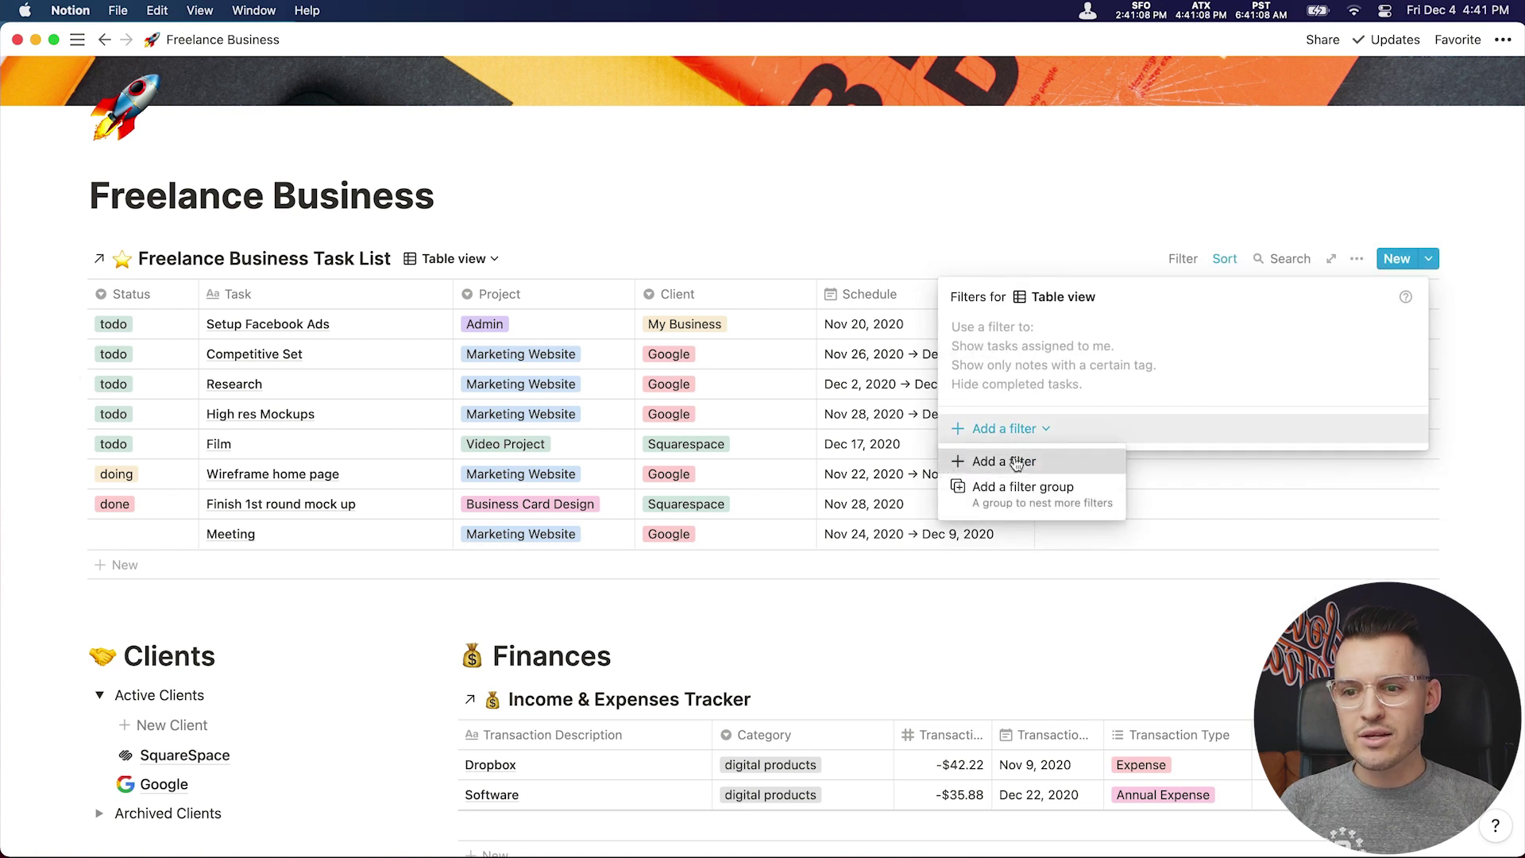
{"action": "left_click", "coordinate": [1011, 463]}
{"action": "left_click", "coordinate": [1061, 334]}
{"action": "left_click", "coordinate": [1053, 513]}
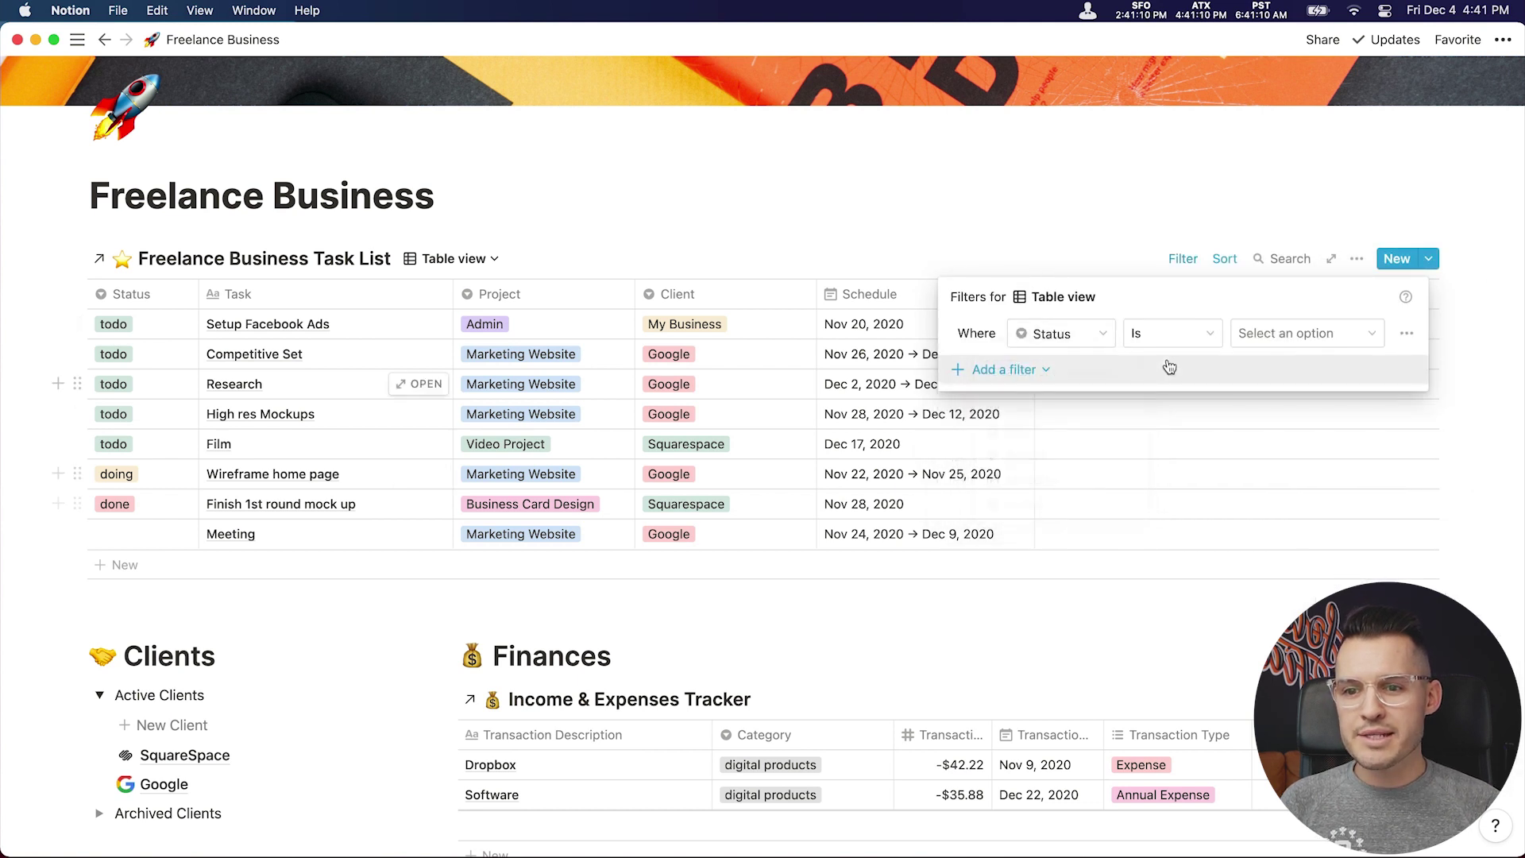
{"action": "left_click", "coordinate": [1174, 332]}
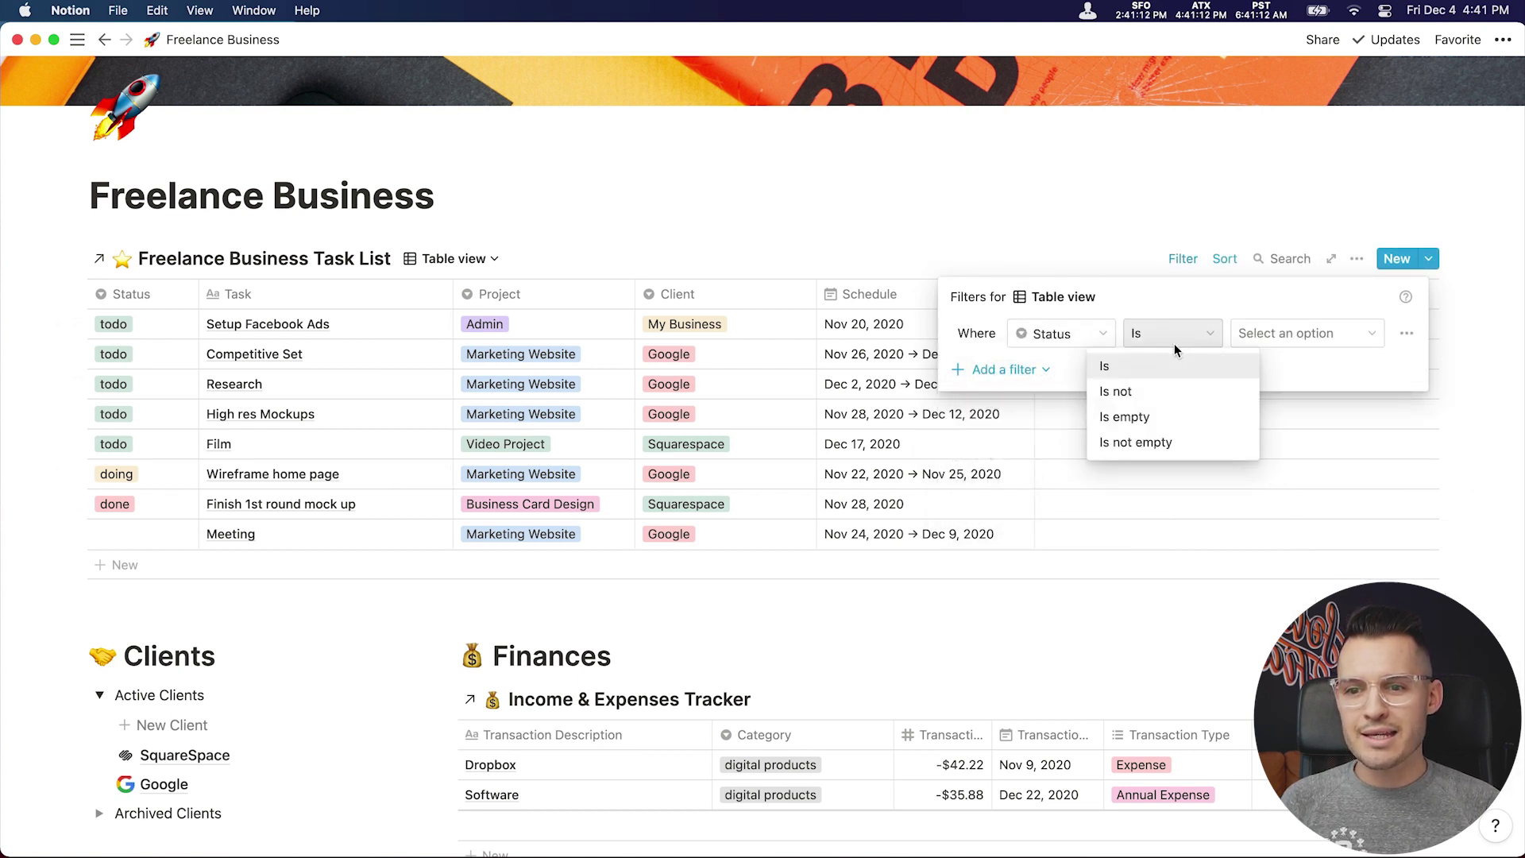
{"action": "left_click", "coordinate": [1157, 392]}
{"action": "left_click", "coordinate": [1305, 332]}
{"action": "left_click", "coordinate": [1261, 484]}
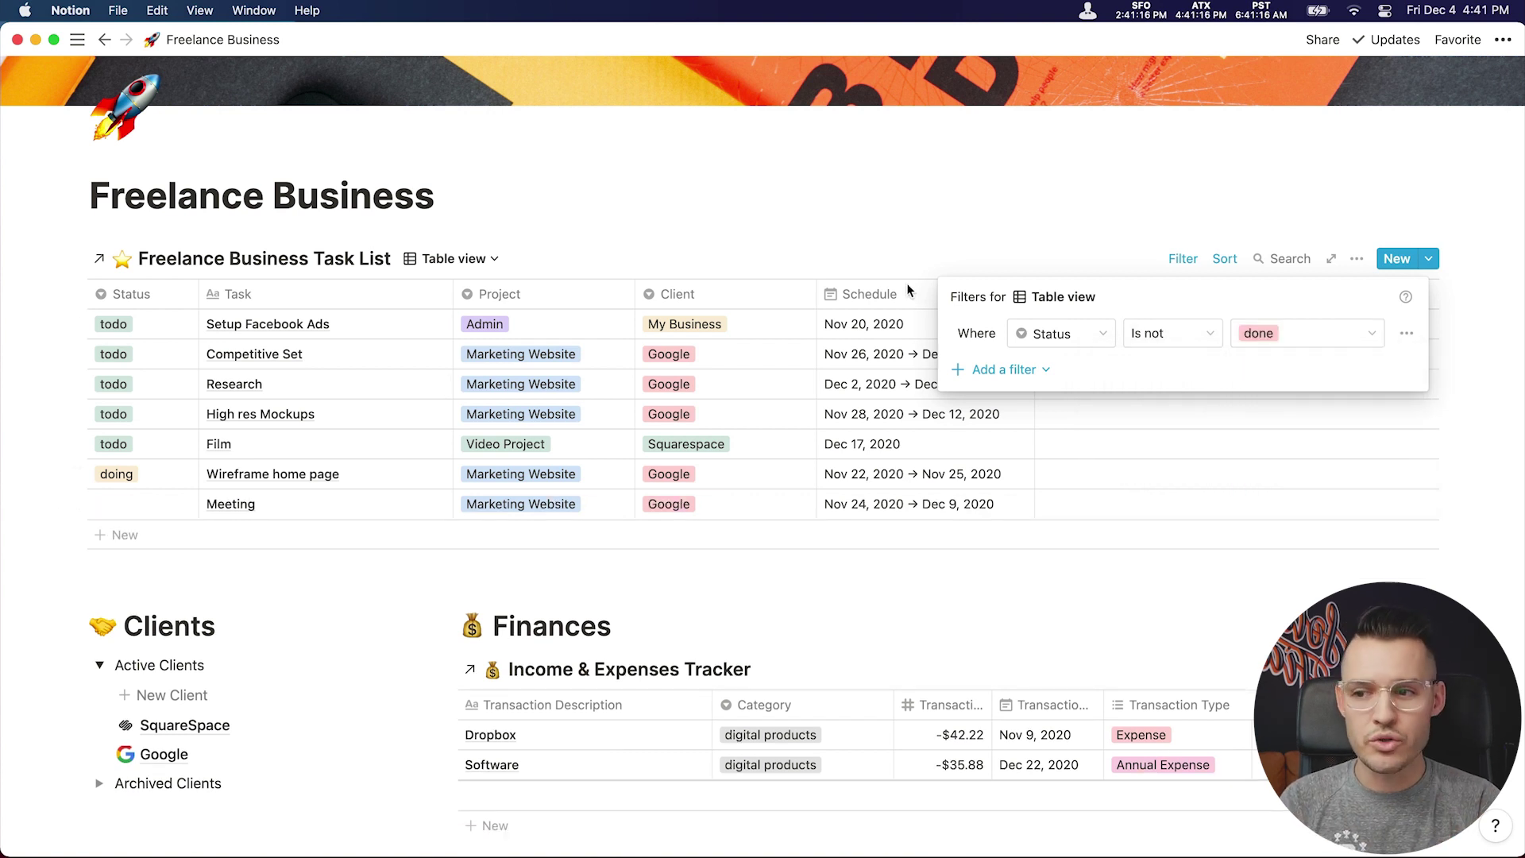
{"action": "left_click", "coordinate": [905, 217]}
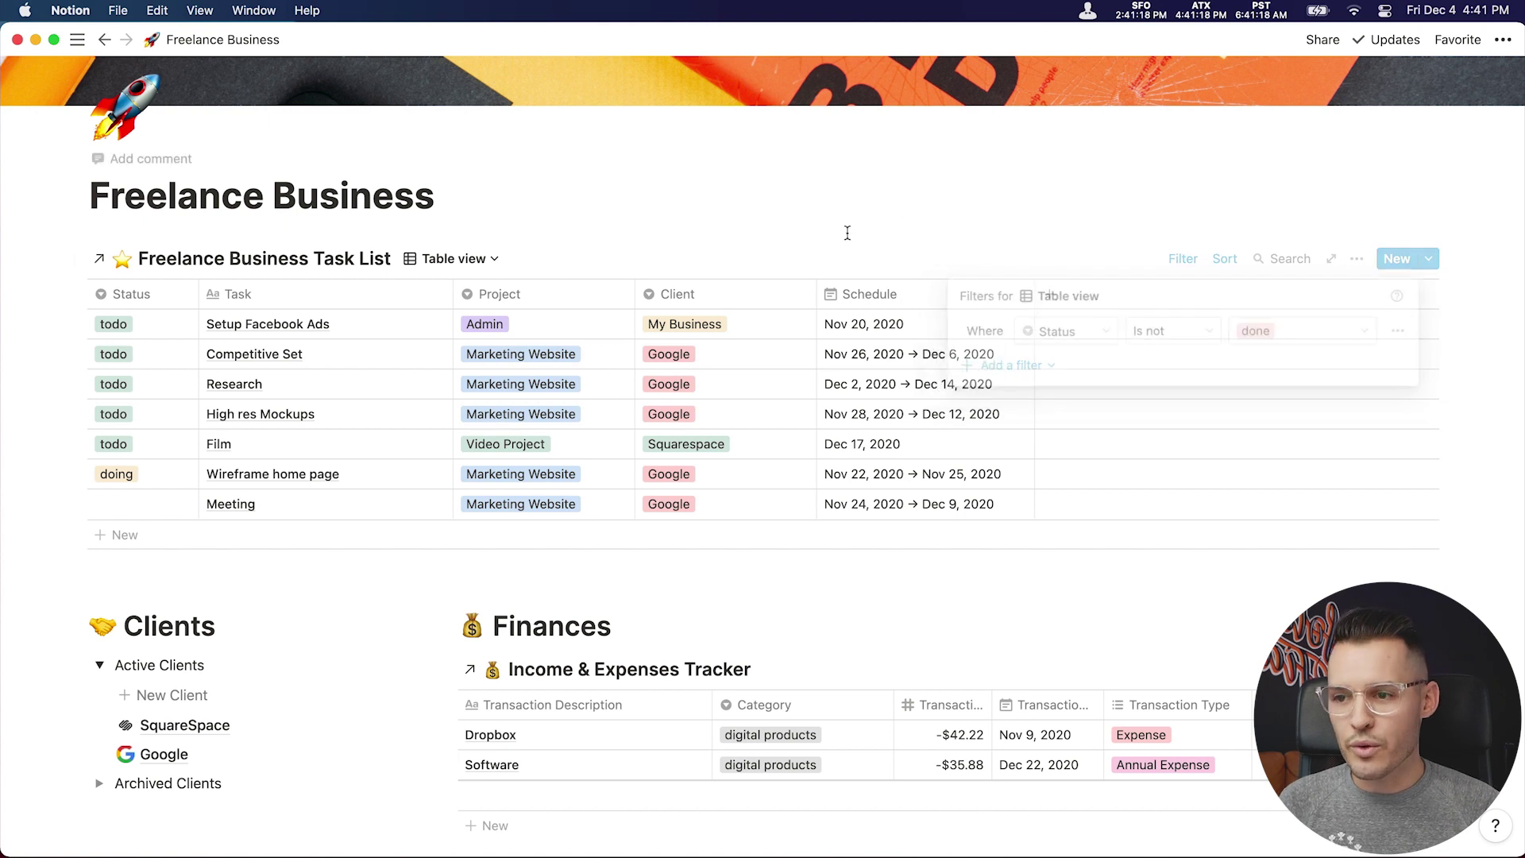
{"action": "left_click", "coordinate": [460, 259]}
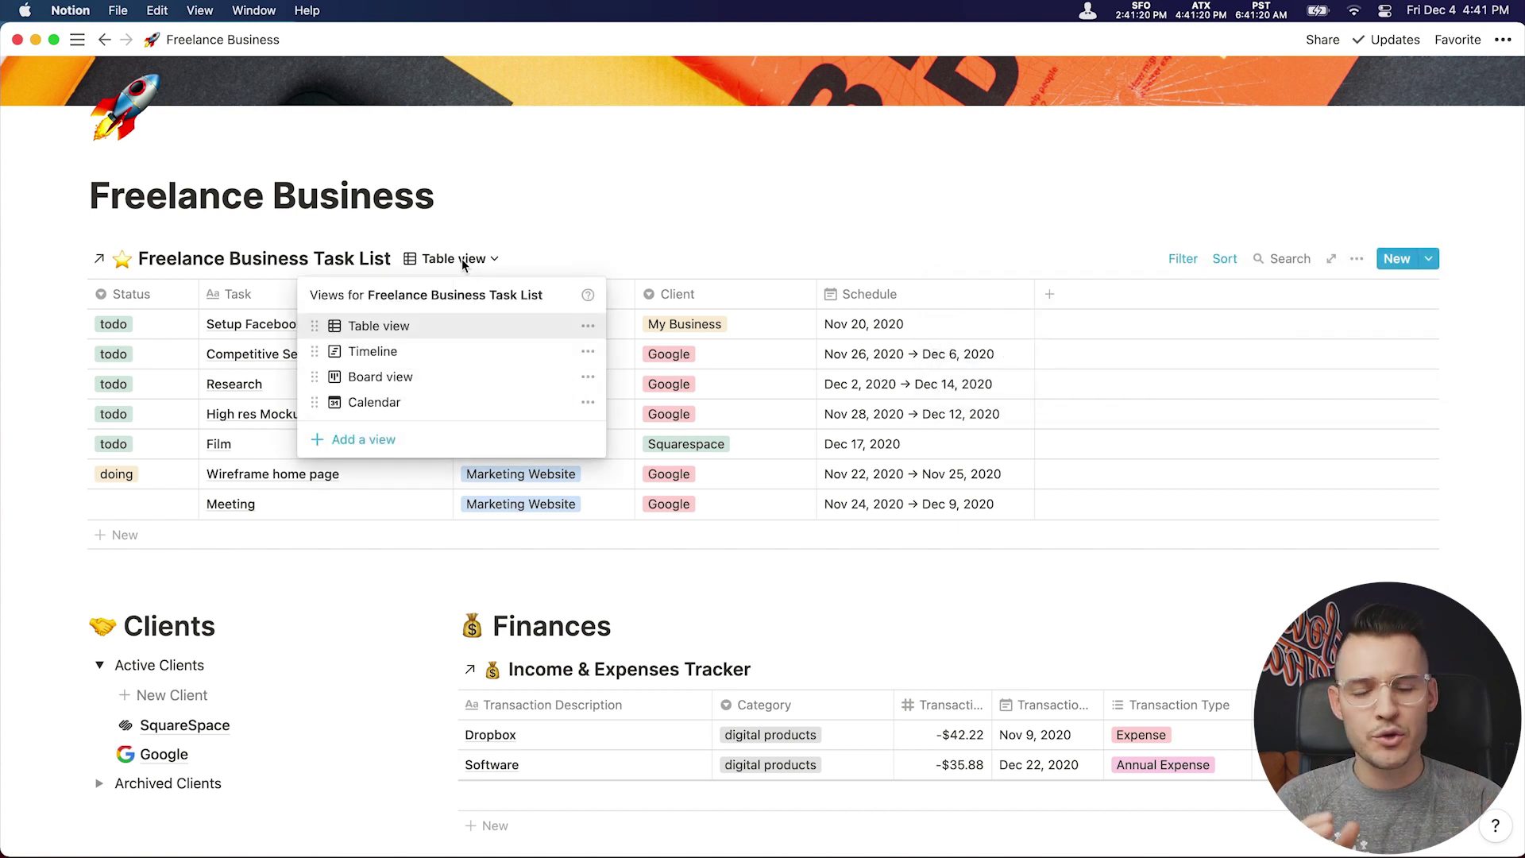
Switch the task list back to Timeline and scroll down to the Clients and Finances sections.
{"action": "left_click", "coordinate": [394, 351]}
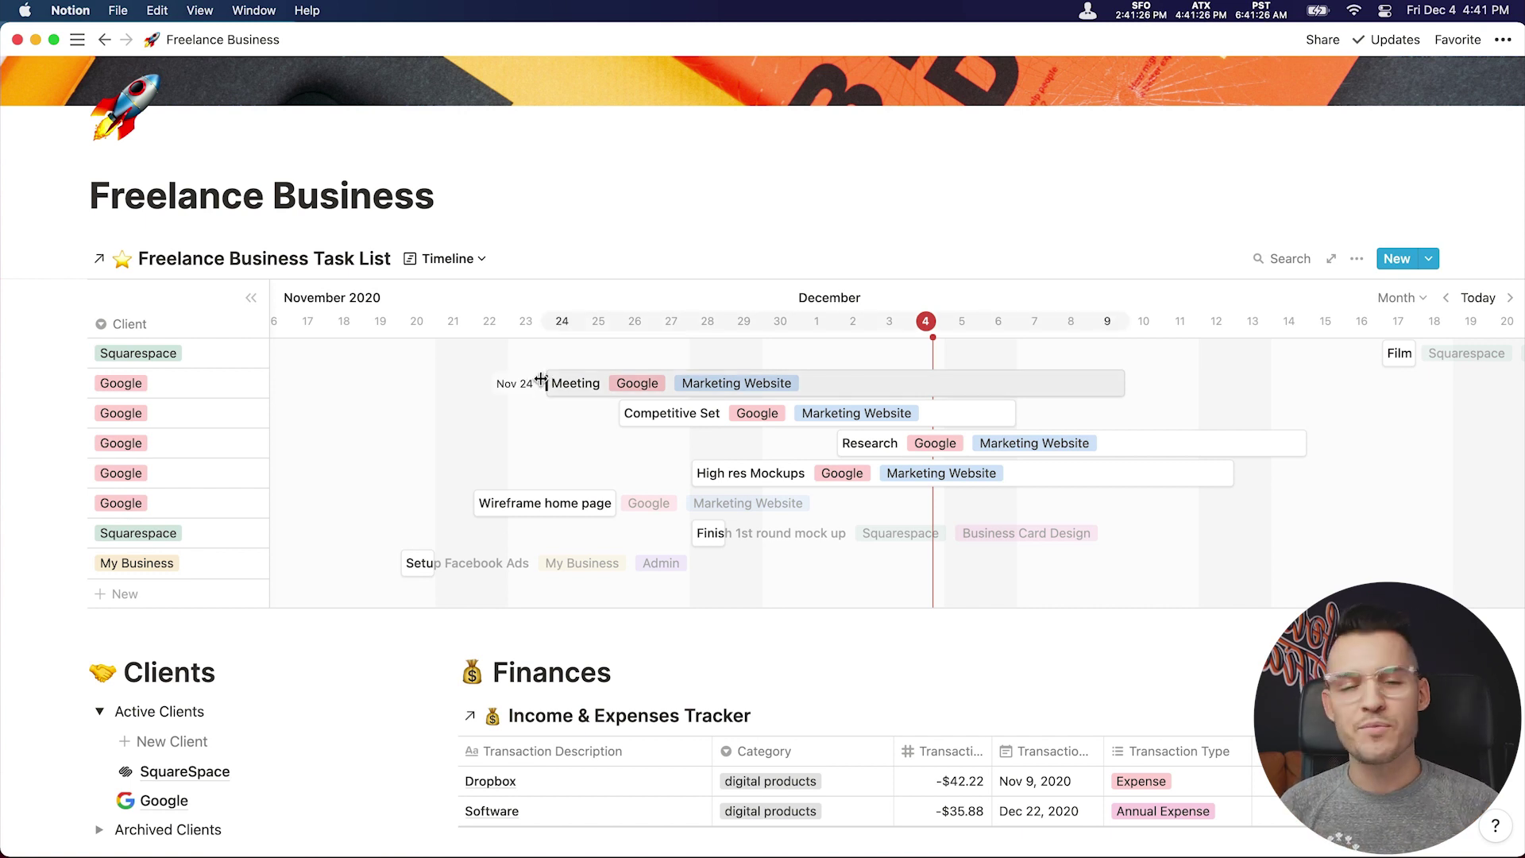
{"action": "scroll", "coordinate": [541, 382], "scroll_direction": "down", "scroll_amount": 5}
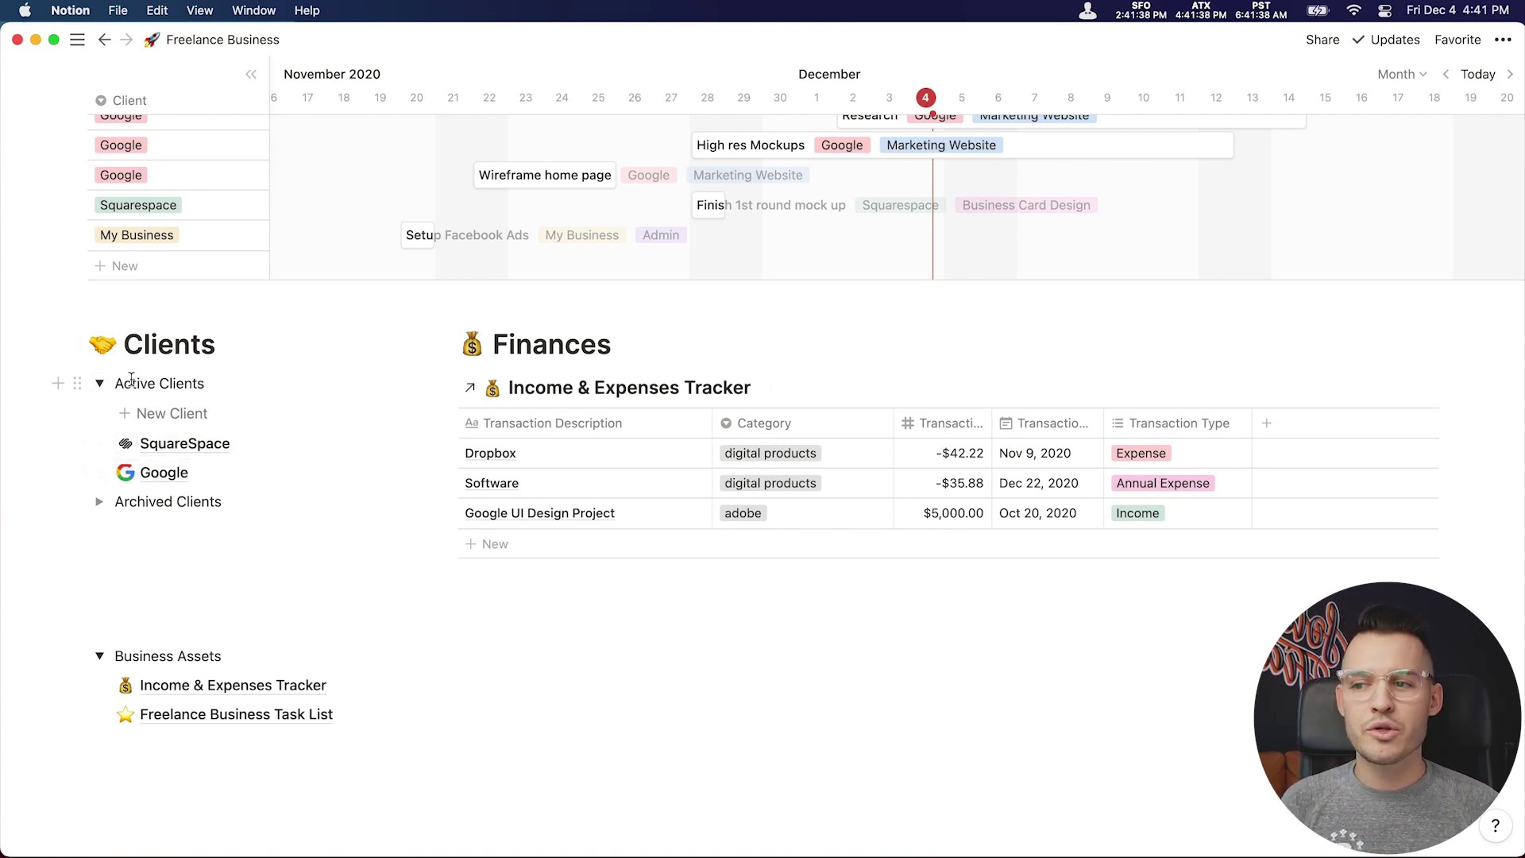
{"action": "left_click", "coordinate": [99, 506]}
Move Google from Archived Clients back into Active Clients and add a New Client page.
{"action": "left_click", "coordinate": [98, 506]}
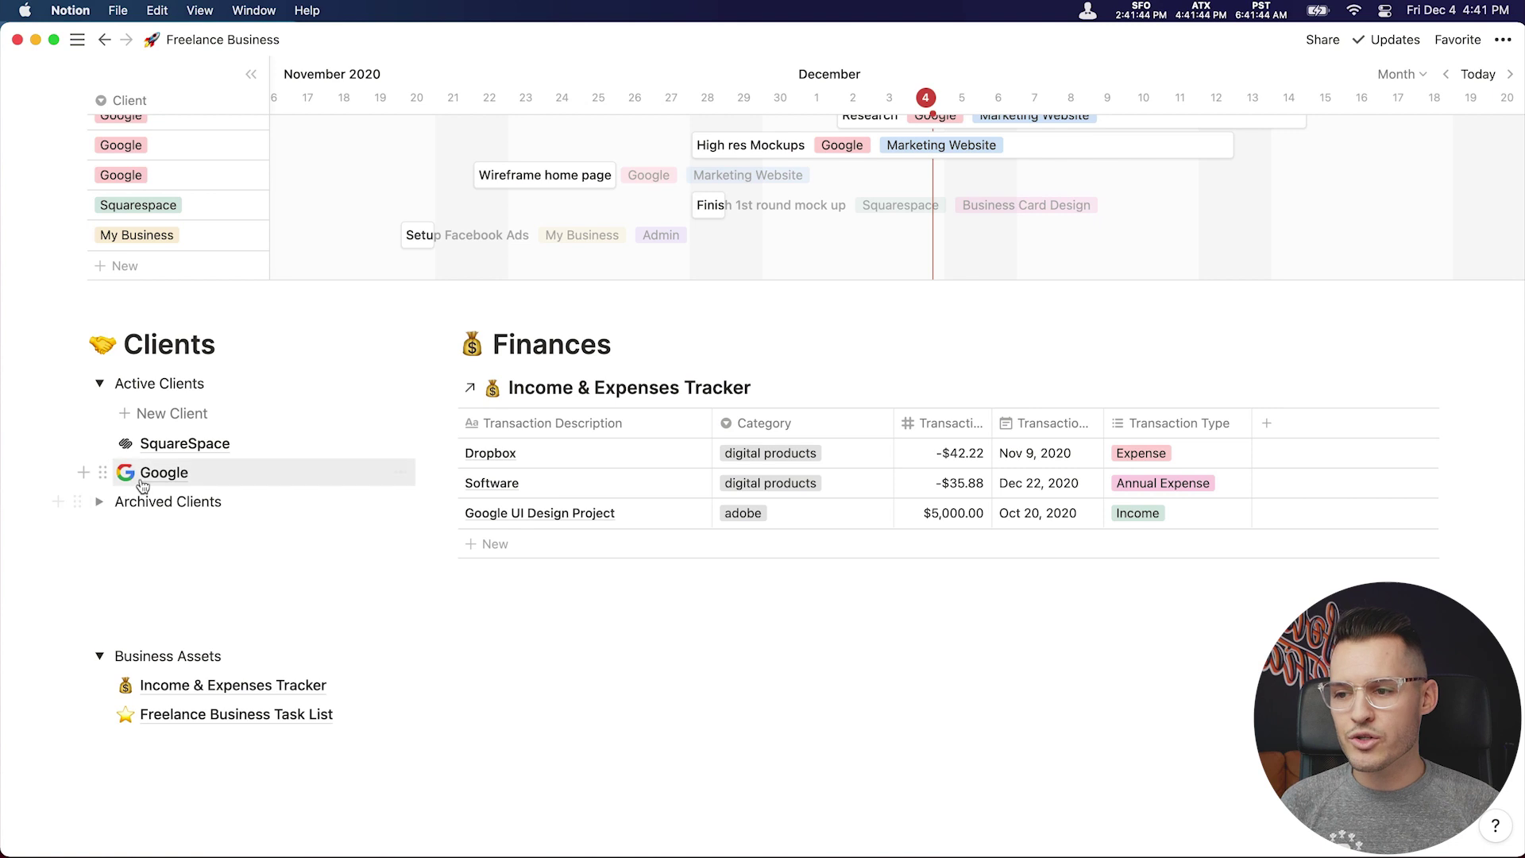
{"action": "left_click_drag", "start_coordinate": [77, 471], "coordinate": [119, 504]}
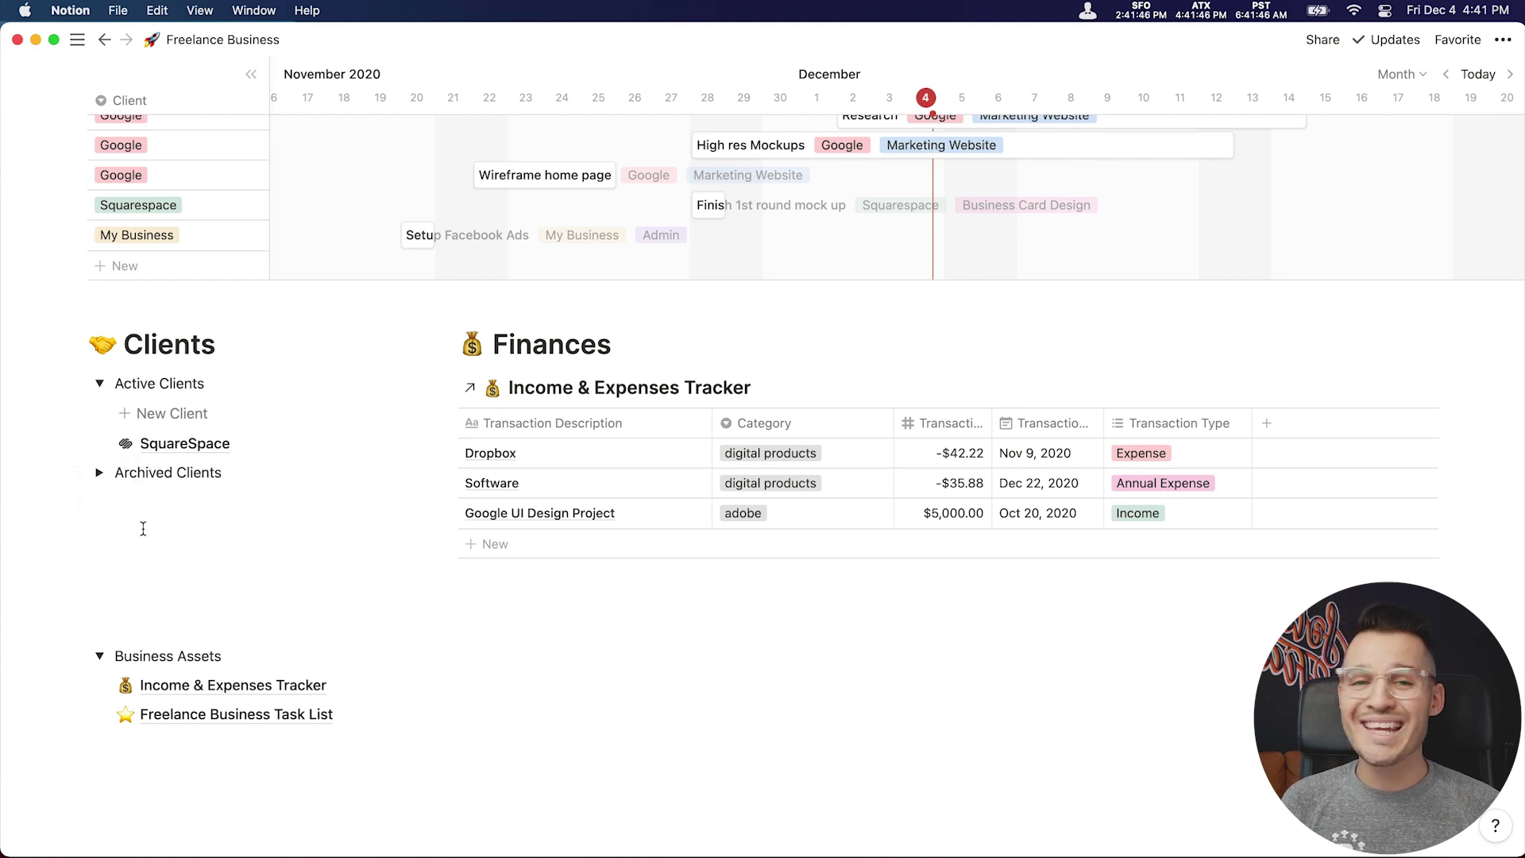
{"action": "left_click", "coordinate": [99, 477]}
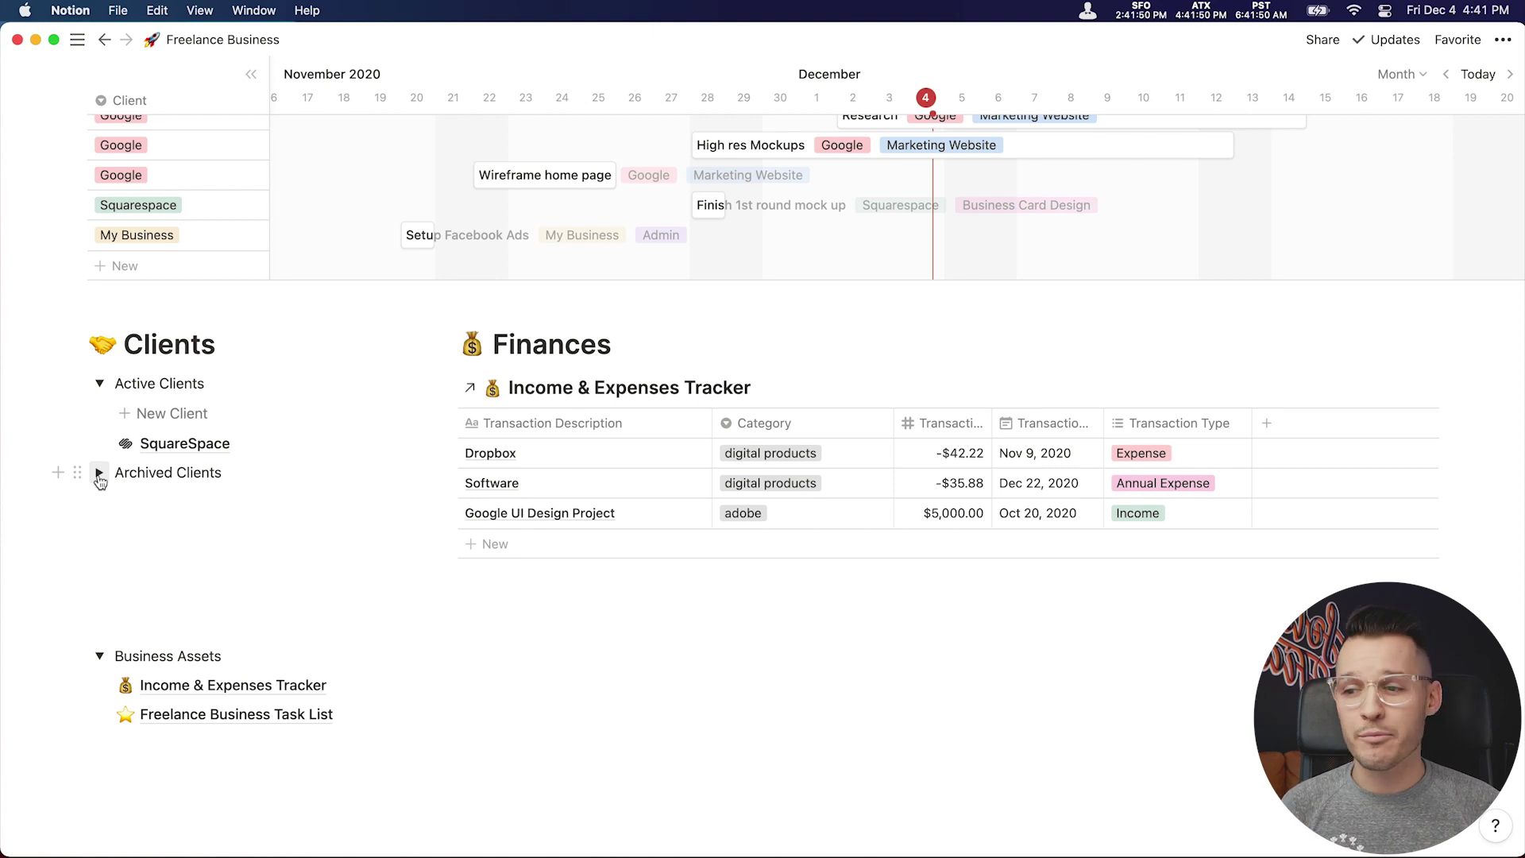
{"action": "left_click", "coordinate": [99, 477]}
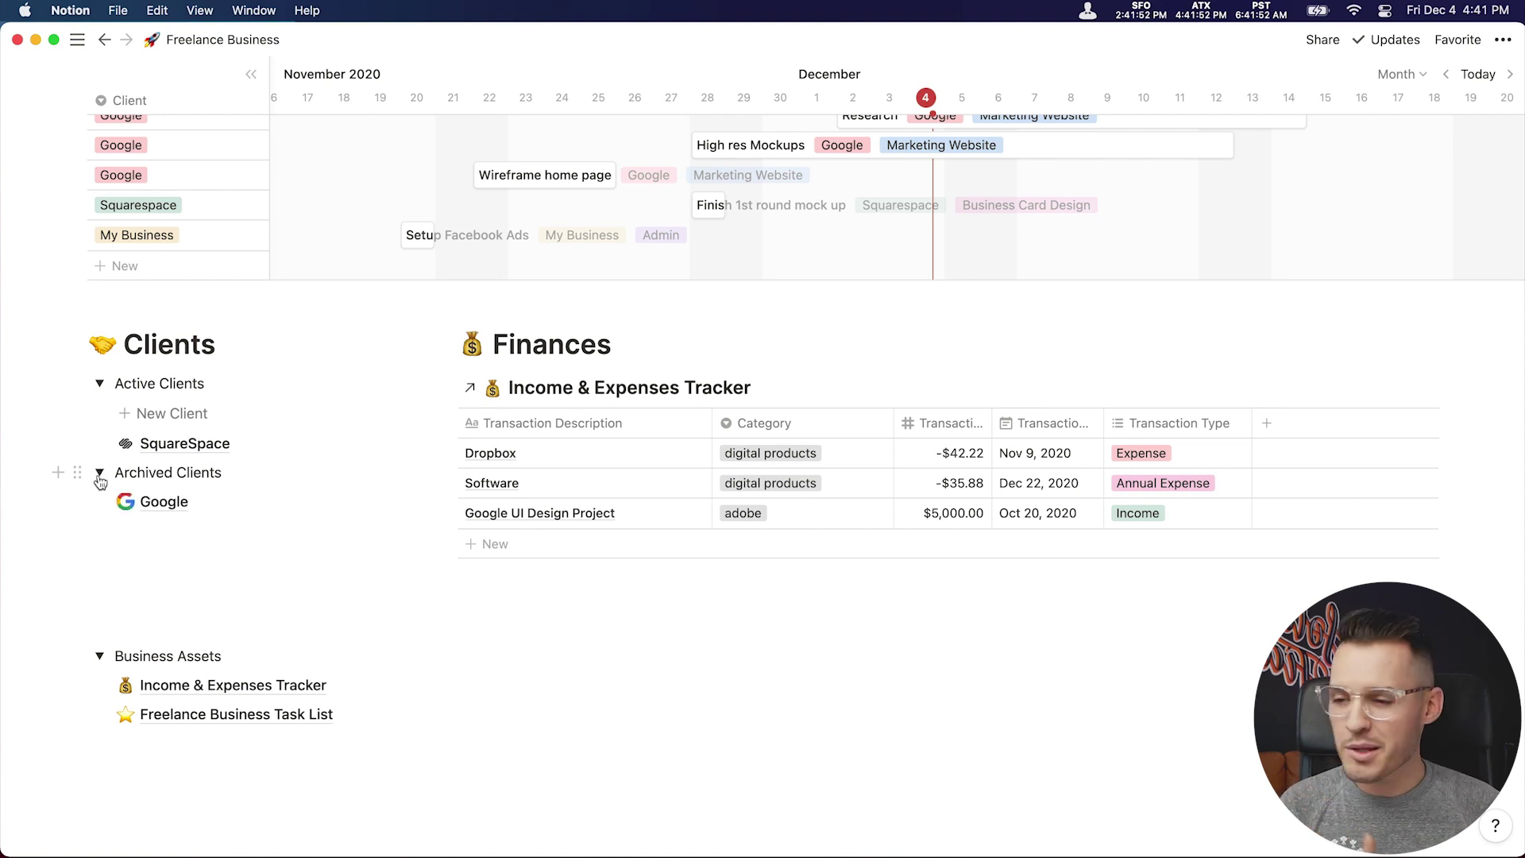
{"action": "mouse_move", "coordinate": [159, 502]}
{"action": "left_mouse_down"}
{"action": "mouse_move", "coordinate": [187, 441]}
{"action": "mouse_move", "coordinate": [169, 384]}
{"action": "mouse_move", "coordinate": [176, 486]}
{"action": "left_mouse_up"}
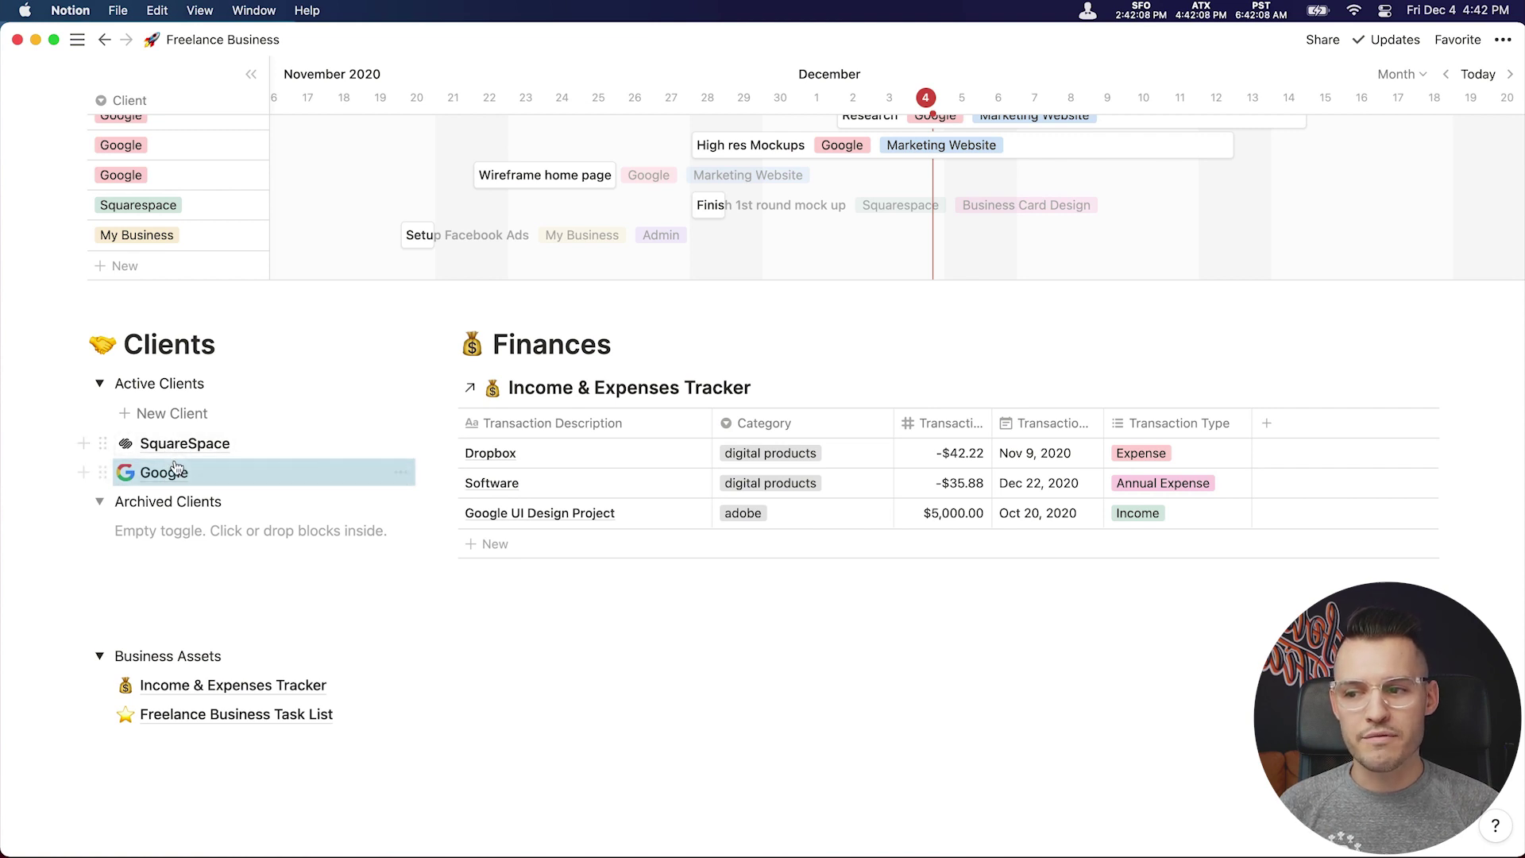
{"action": "left_click", "coordinate": [181, 413]}
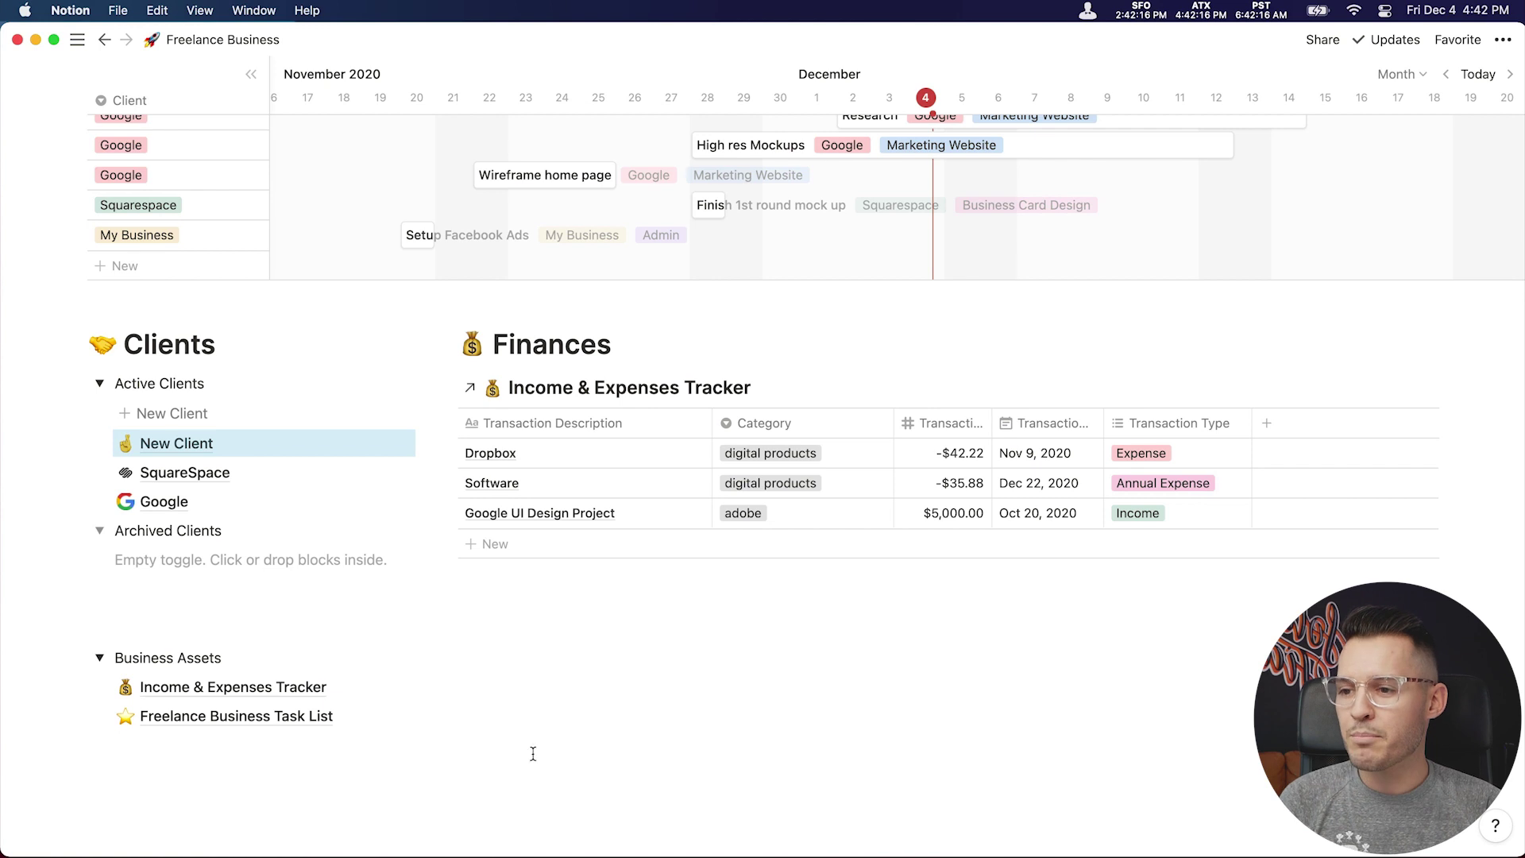
Open the New Client page and scroll through its Google task list and Projects section.
{"action": "left_click", "coordinate": [191, 444]}
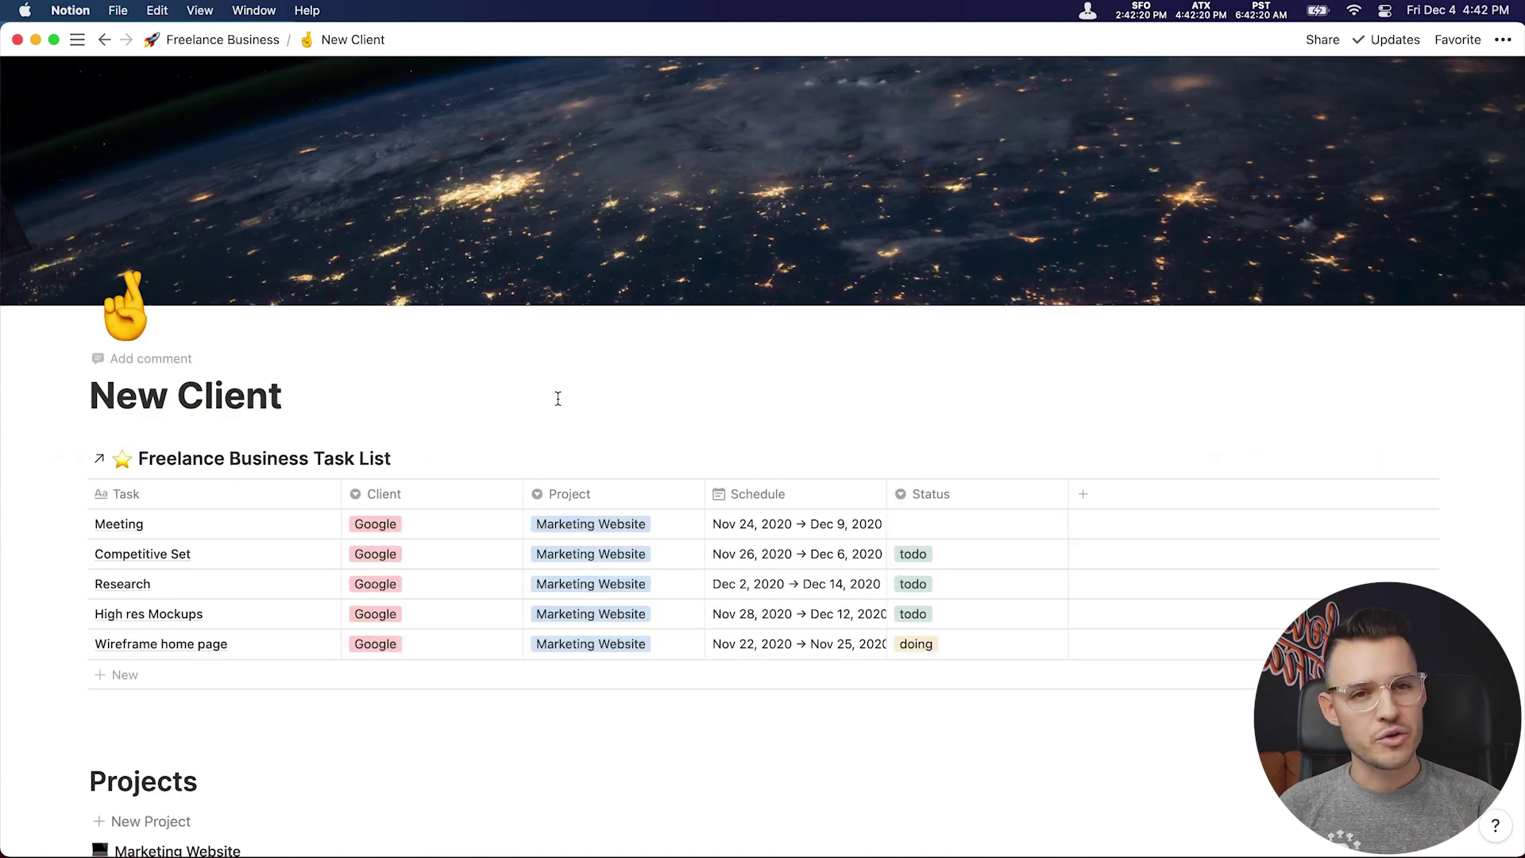
{"action": "scroll", "coordinate": [540, 402], "scroll_direction": "down", "scroll_amount": 3}
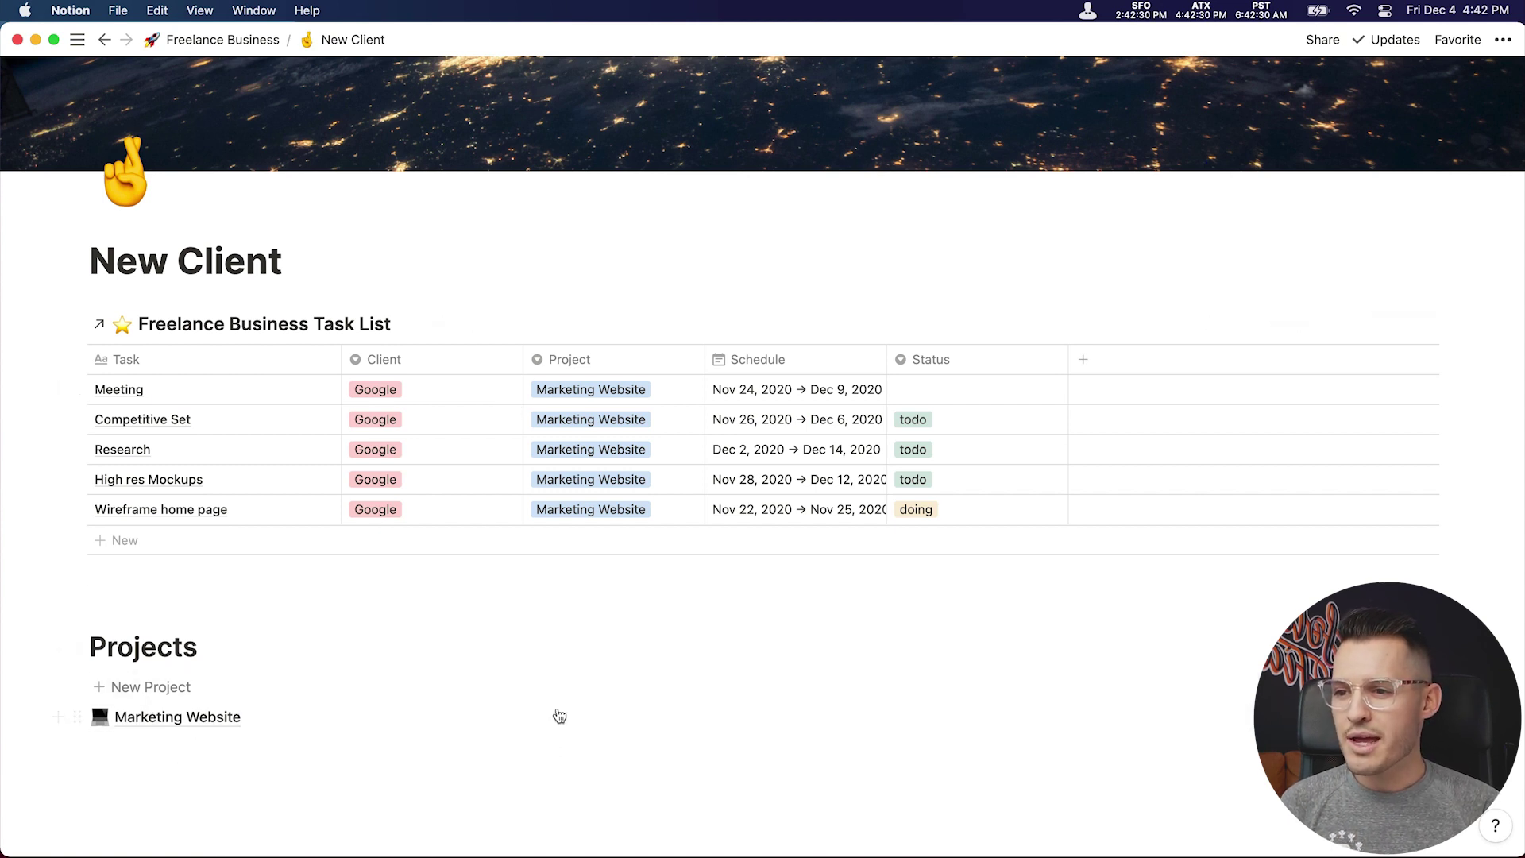
{"action": "scroll", "coordinate": [211, 627], "scroll_direction": "down", "scroll_amount": 3}
{"action": "scroll", "coordinate": [212, 626], "scroll_direction": "up", "scroll_amount": 4}
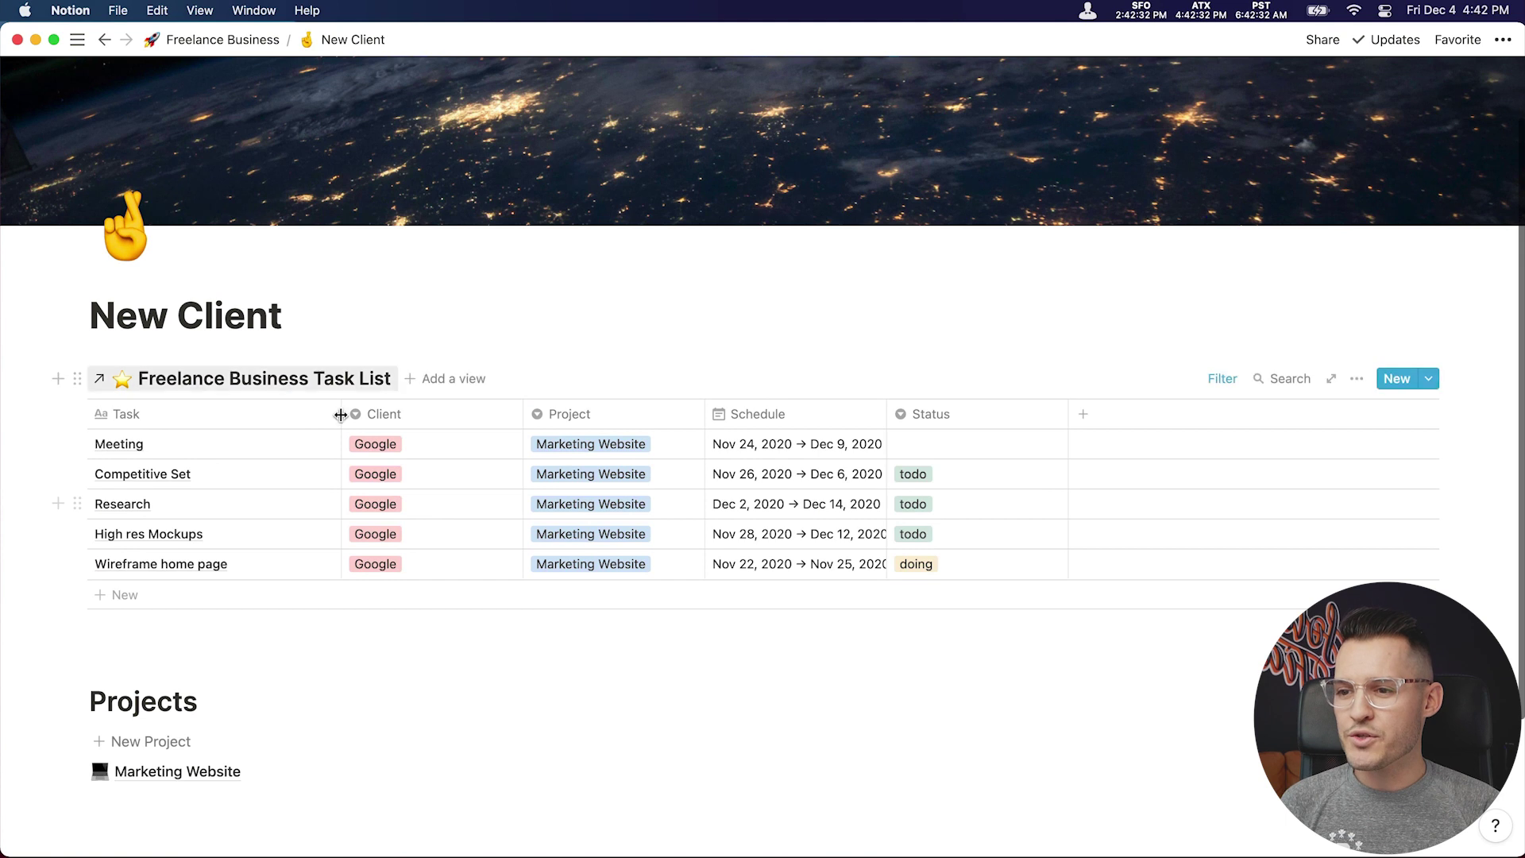
{"action": "scroll", "coordinate": [353, 711], "scroll_direction": "down", "scroll_amount": 2}
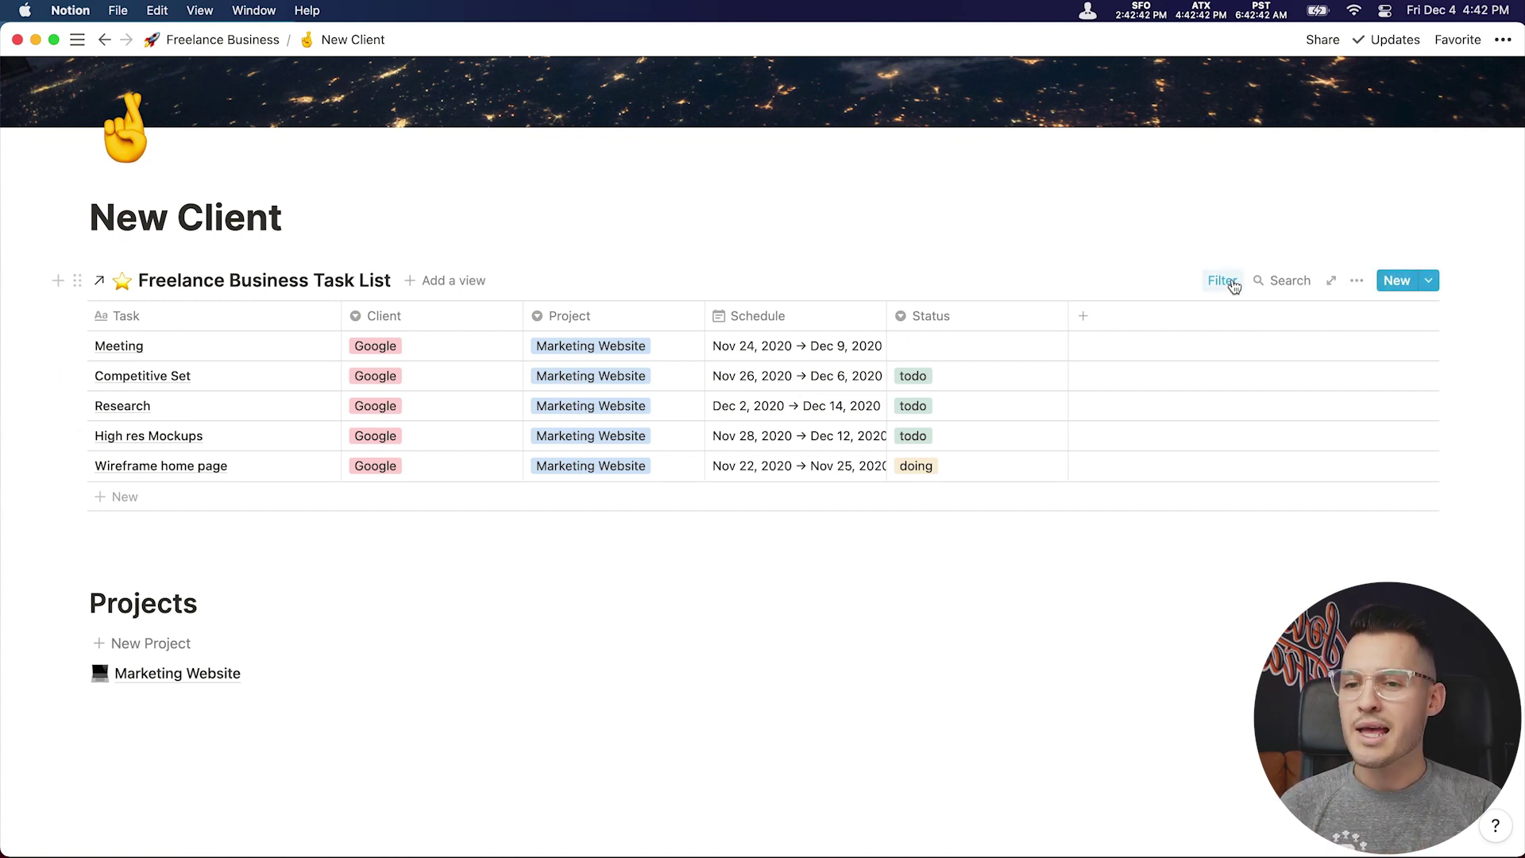
Set the Meeting task's client to a new Samsung tag.
{"action": "left_click", "coordinate": [403, 343]}
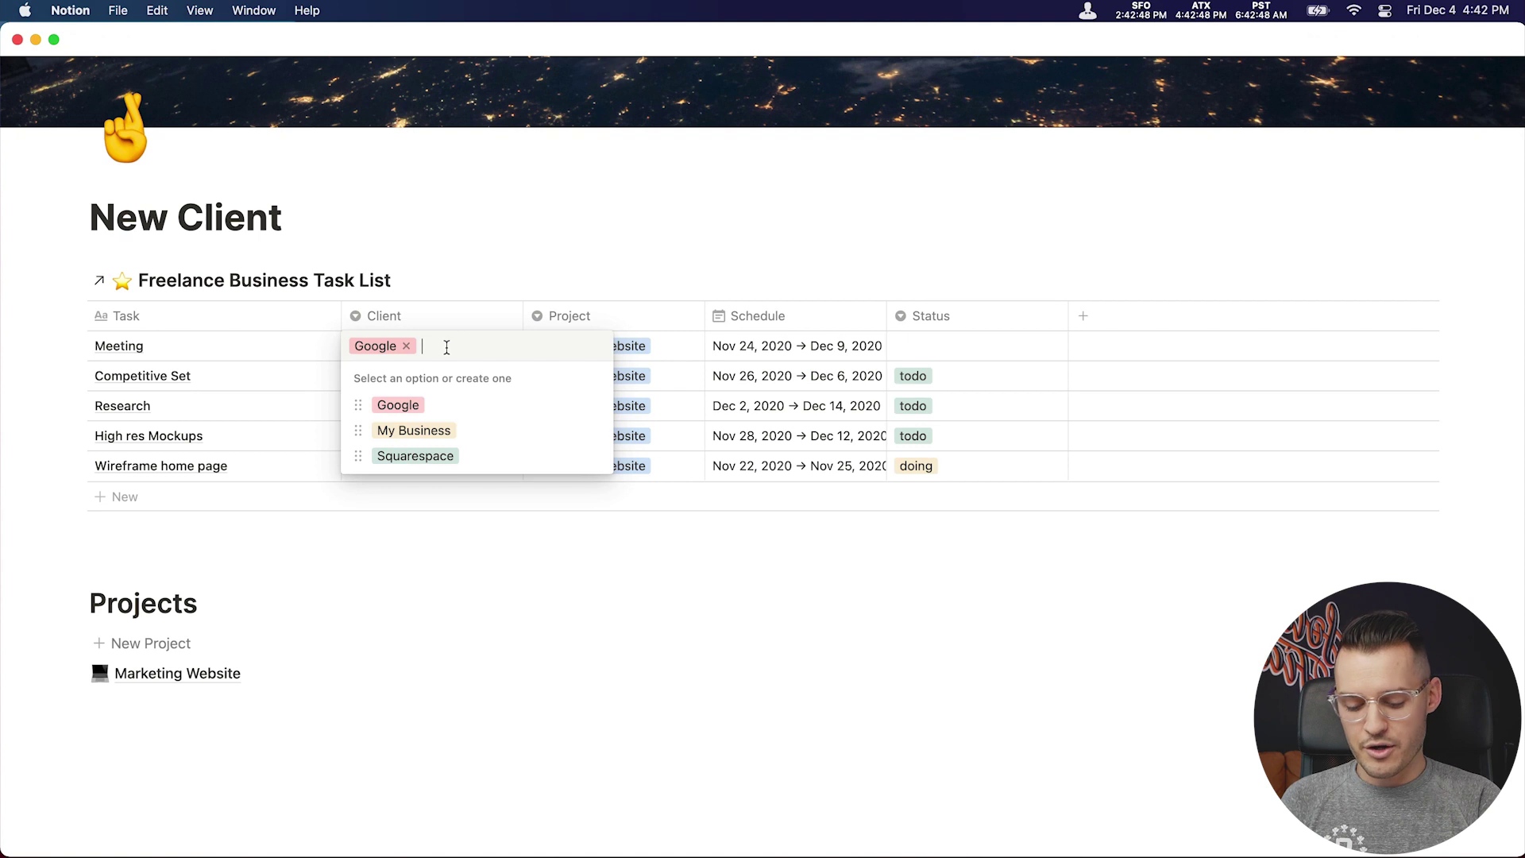
{"action": "type", "text": "Samsung"}
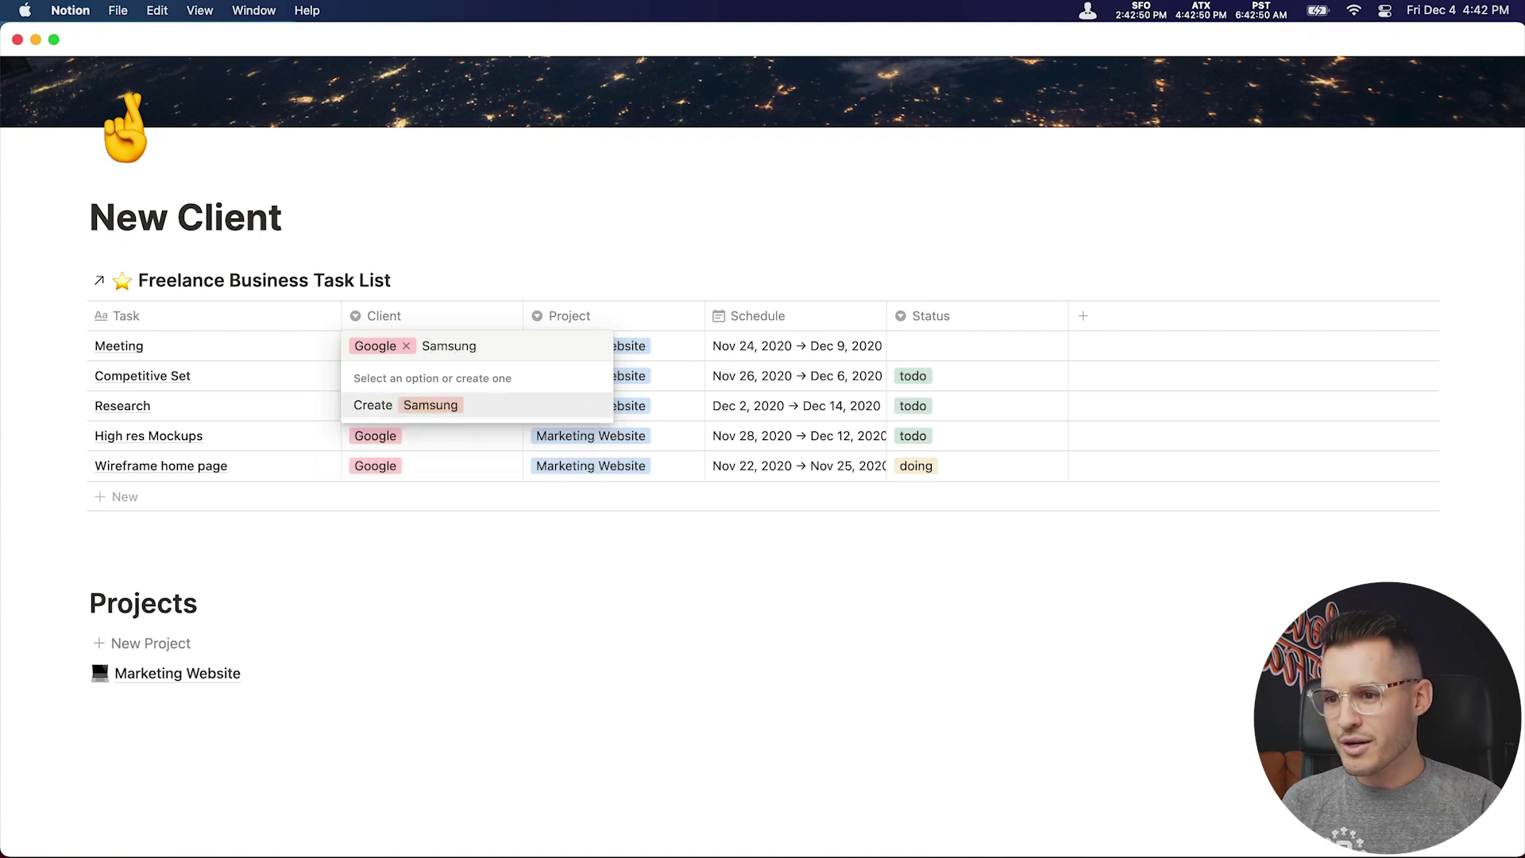
{"action": "key", "text": "Return"}
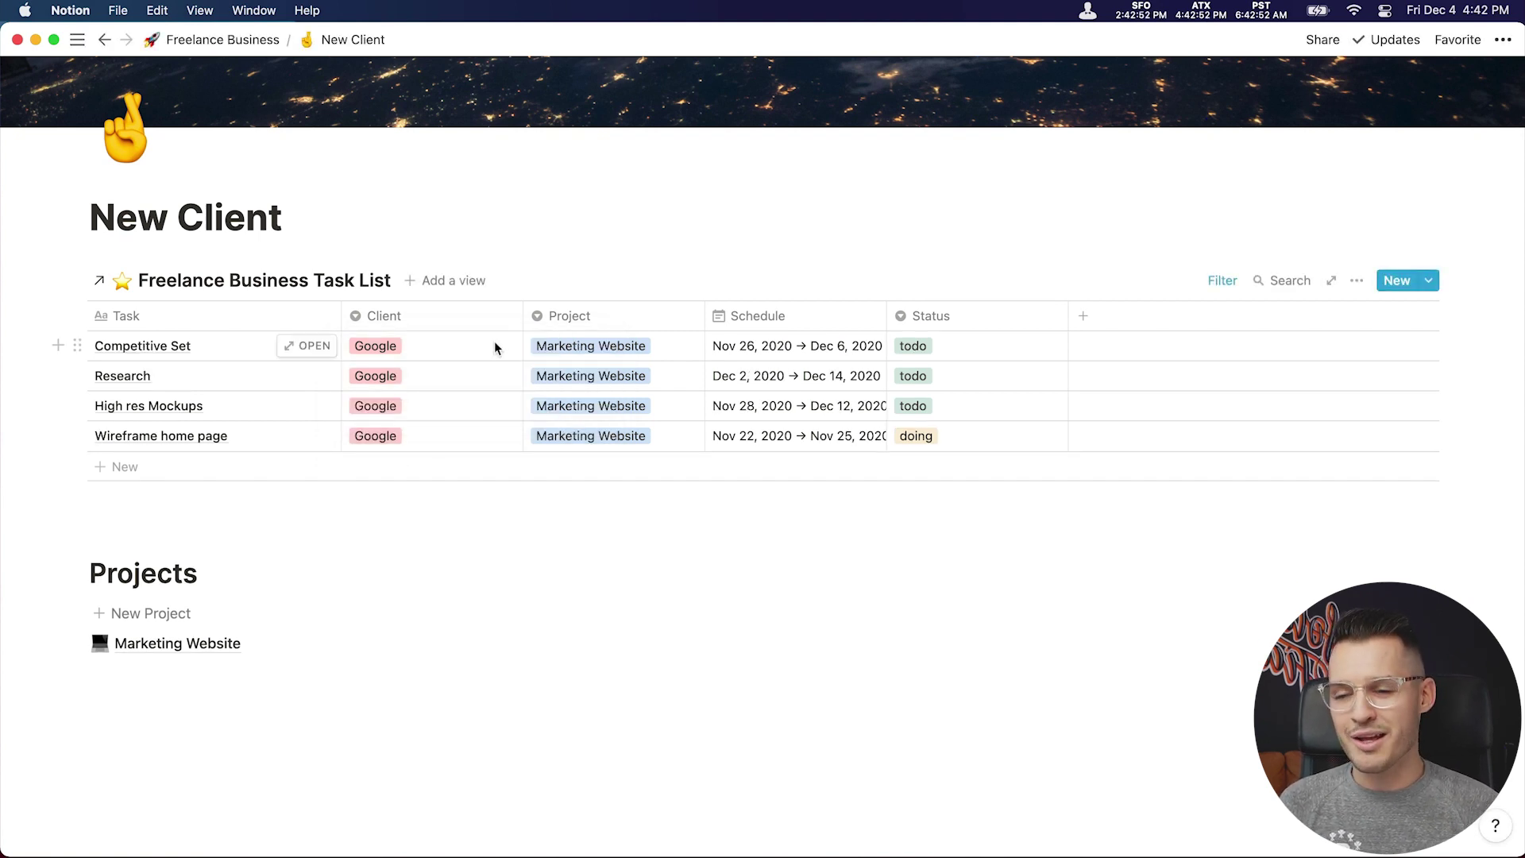
Change the task list's Client filter value to Samsung.
{"action": "left_click", "coordinate": [1223, 288]}
{"action": "left_click", "coordinate": [1342, 355]}
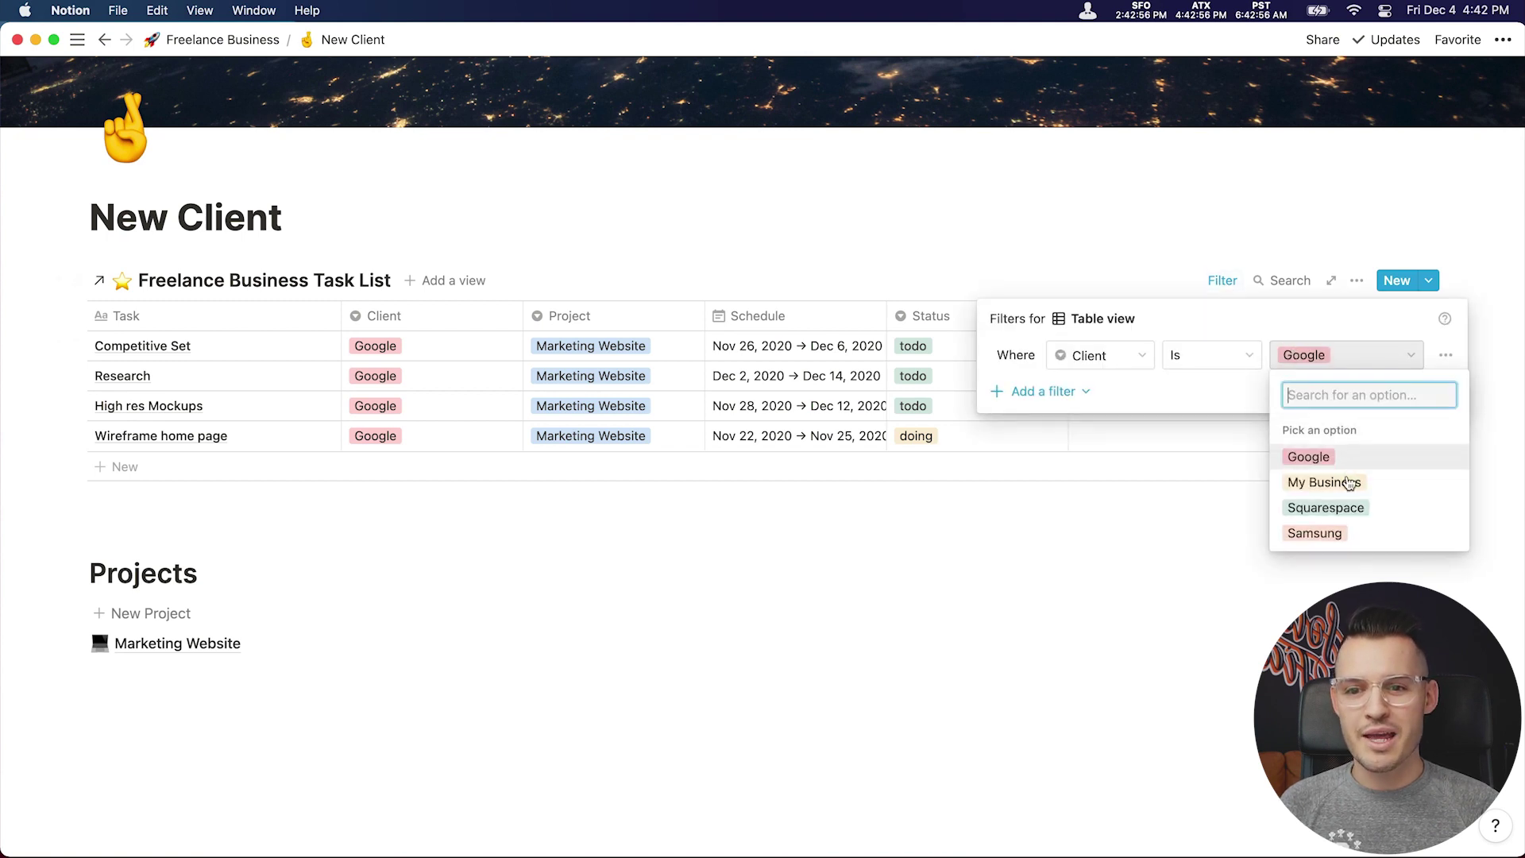
{"action": "left_click", "coordinate": [1345, 535]}
{"action": "left_click", "coordinate": [734, 608]}
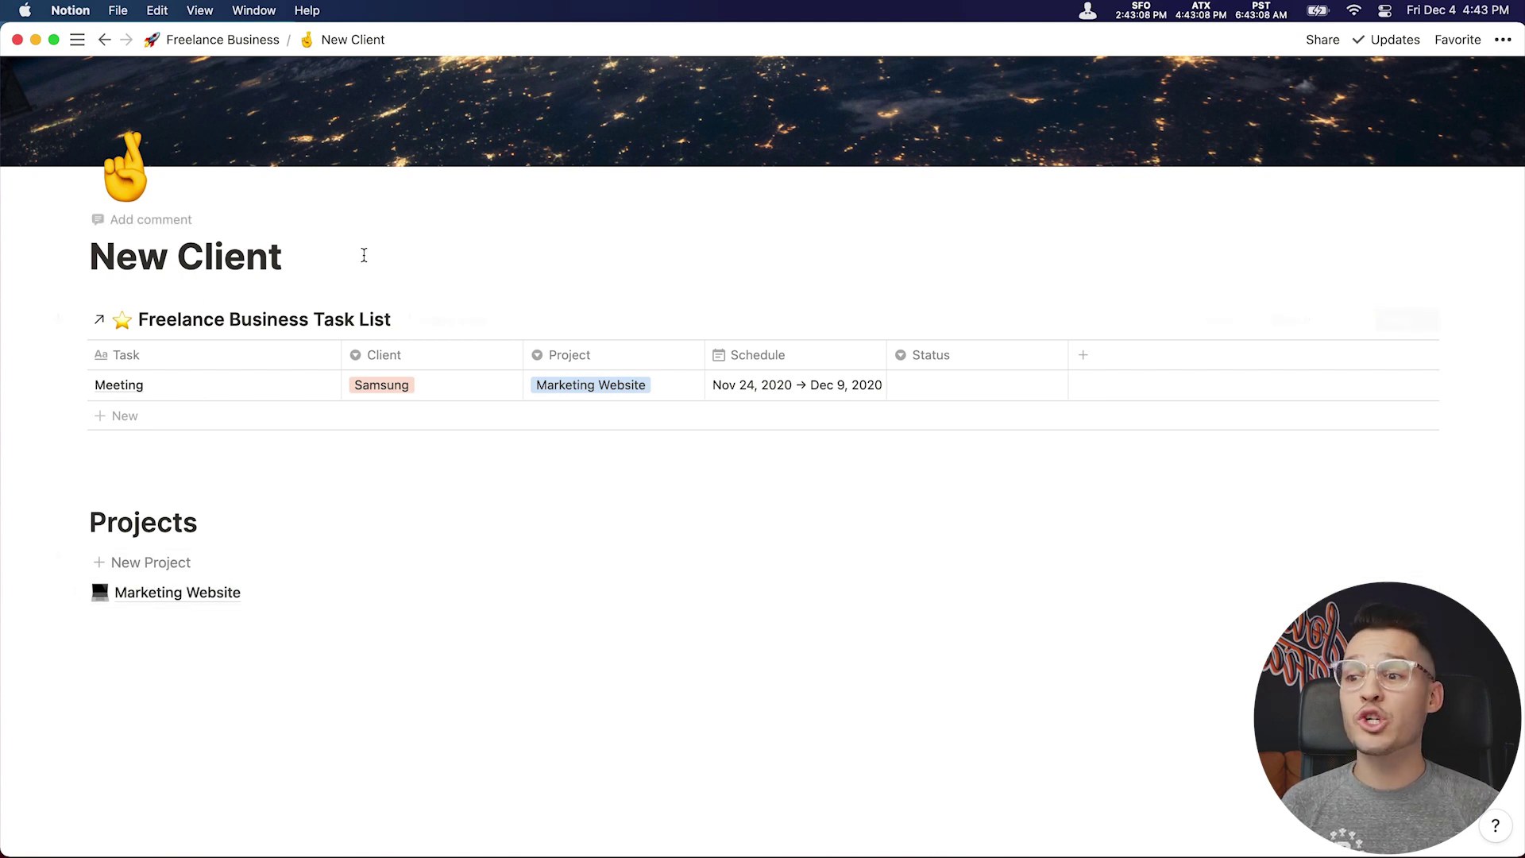
{"action": "left_click", "coordinate": [170, 595]}
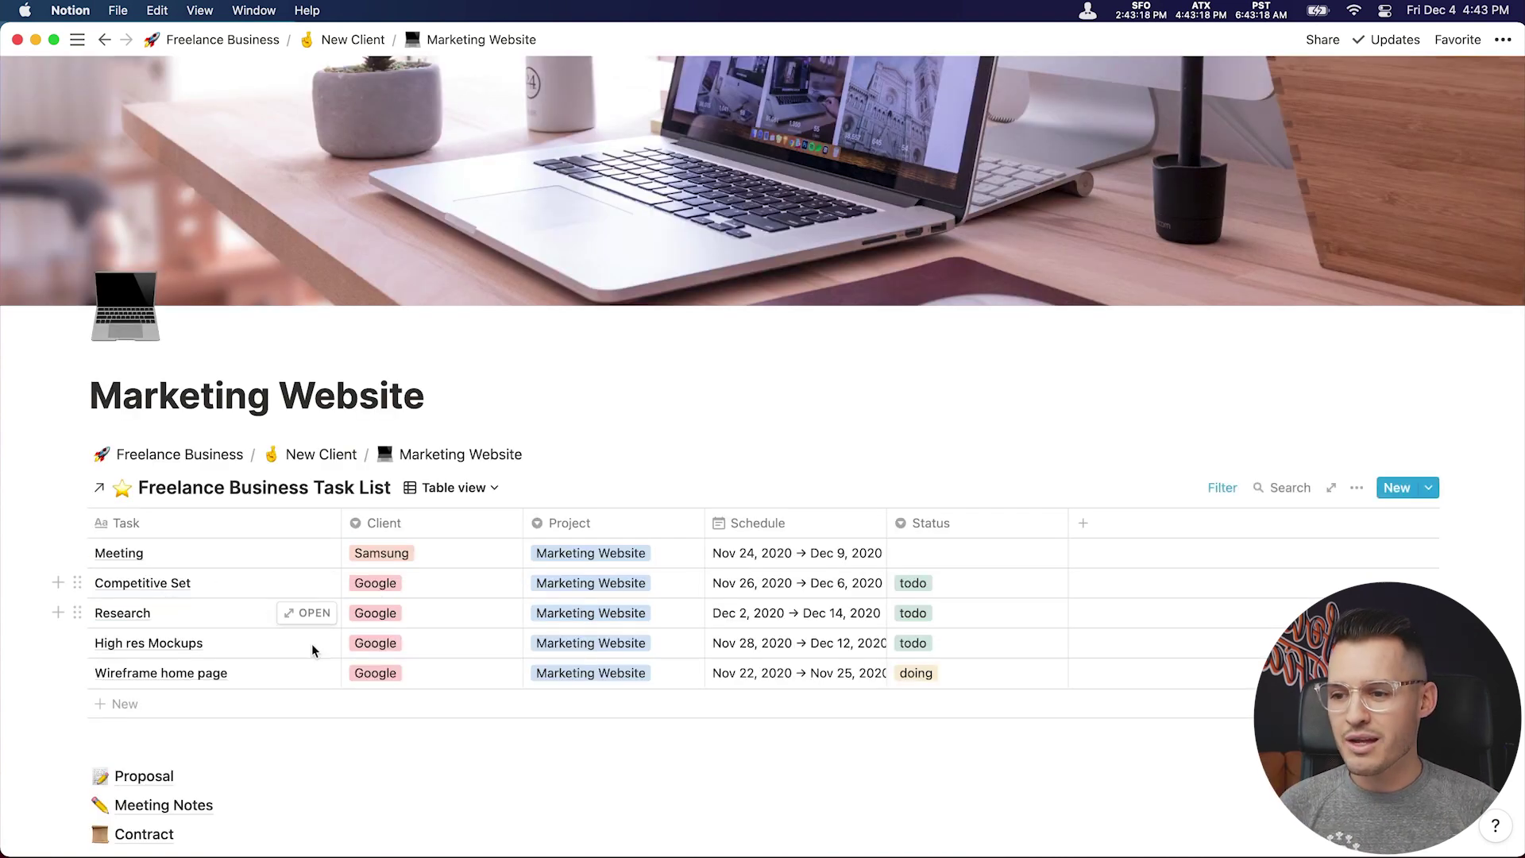
Add a second filter, Client is Samsung, to the Marketing Website task list.
{"action": "scroll", "coordinate": [311, 650], "scroll_direction": "down", "scroll_amount": 3}
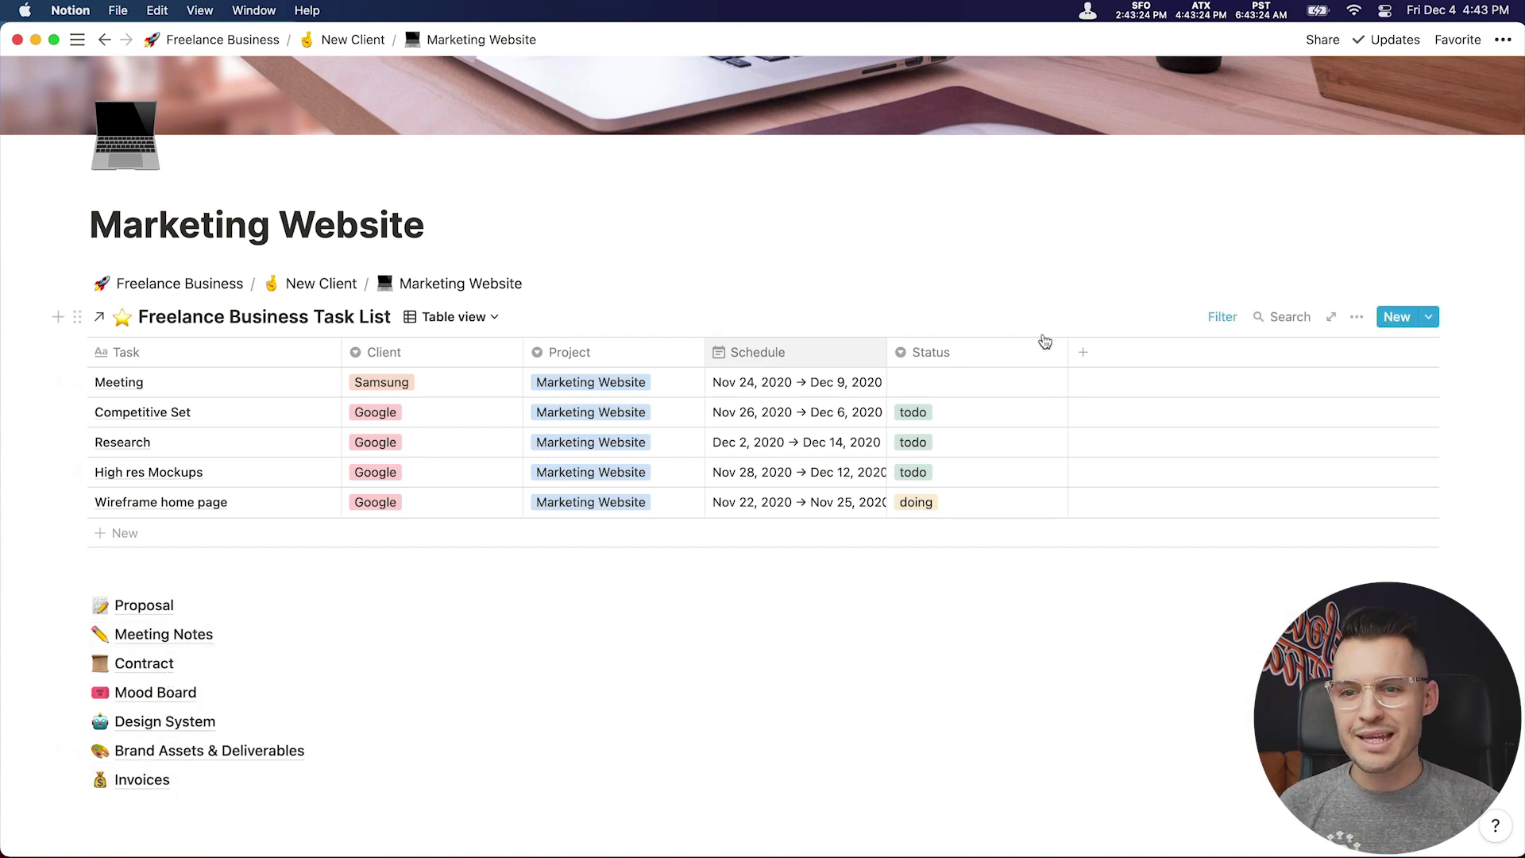
{"action": "left_click", "coordinate": [1222, 317]}
{"action": "left_click", "coordinate": [1321, 392]}
{"action": "left_click", "coordinate": [1321, 393]}
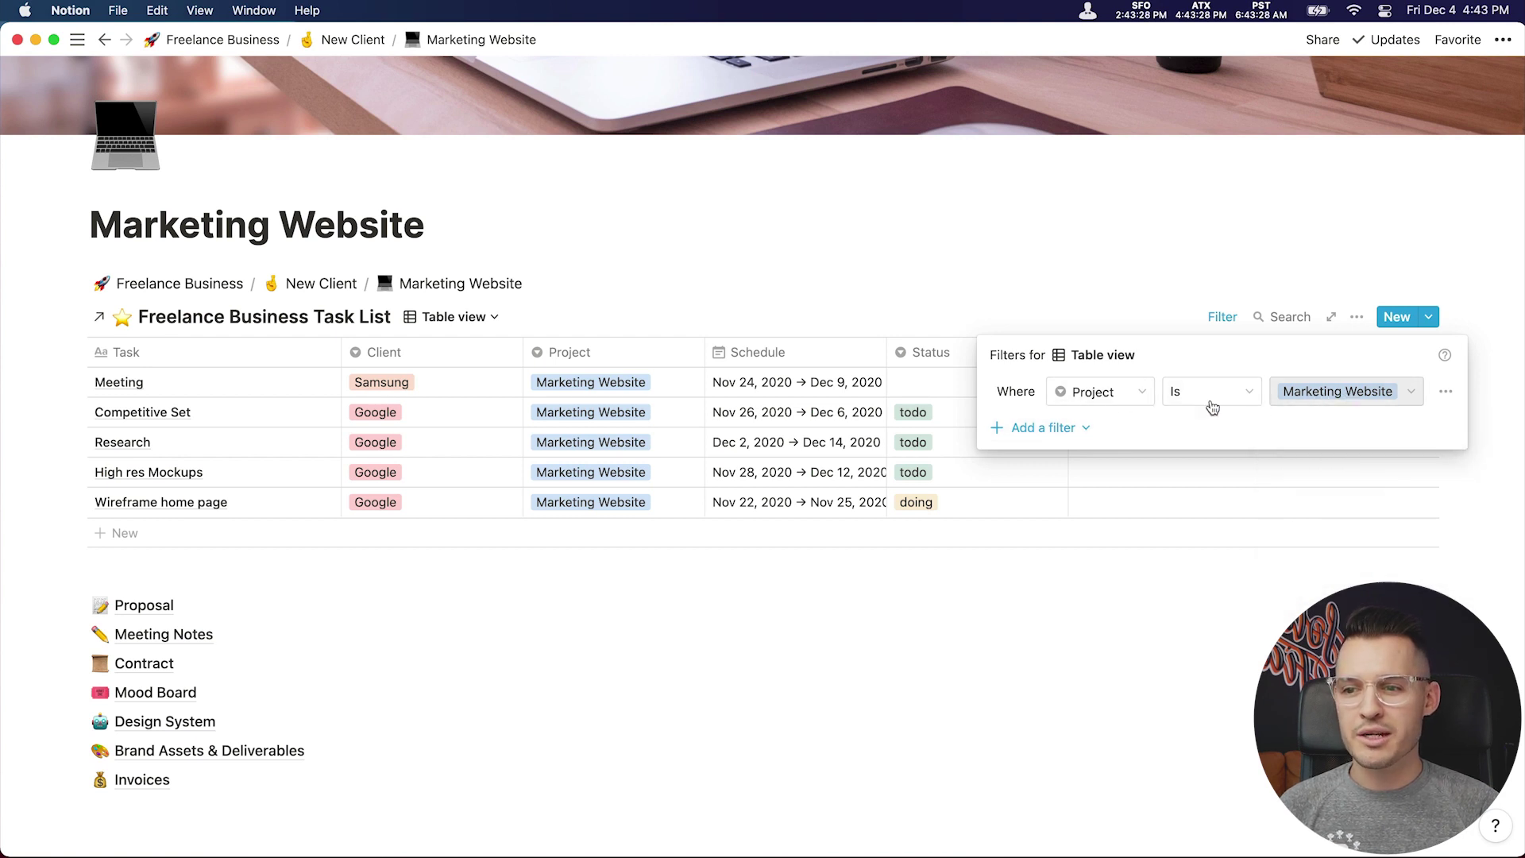
{"action": "left_click", "coordinate": [1033, 428]}
{"action": "left_click", "coordinate": [1066, 456]}
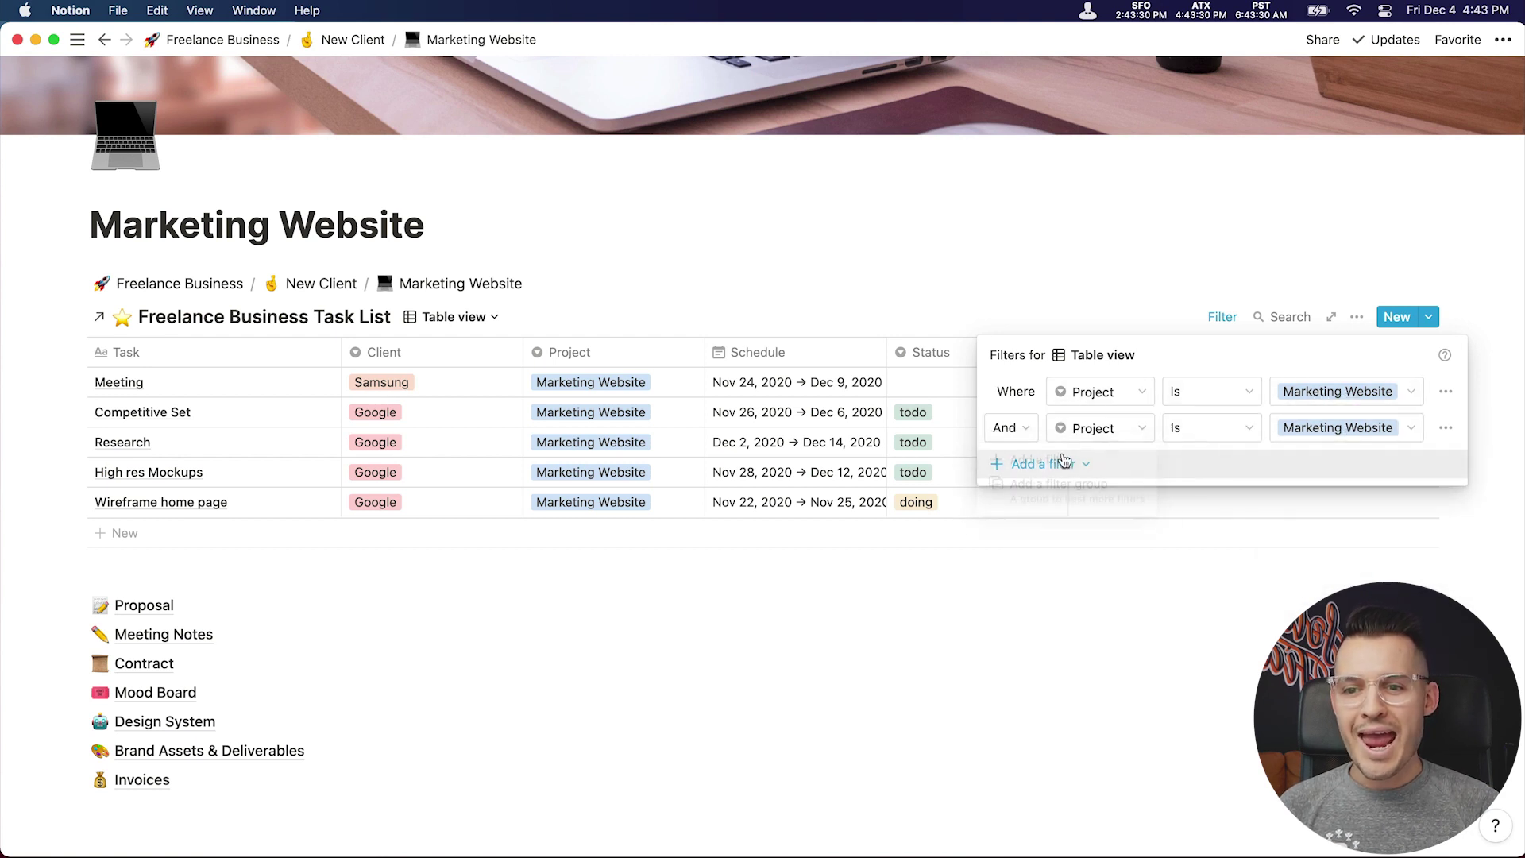
{"action": "left_click", "coordinate": [1119, 436]}
{"action": "left_click", "coordinate": [1082, 528]}
{"action": "left_click", "coordinate": [1320, 431]}
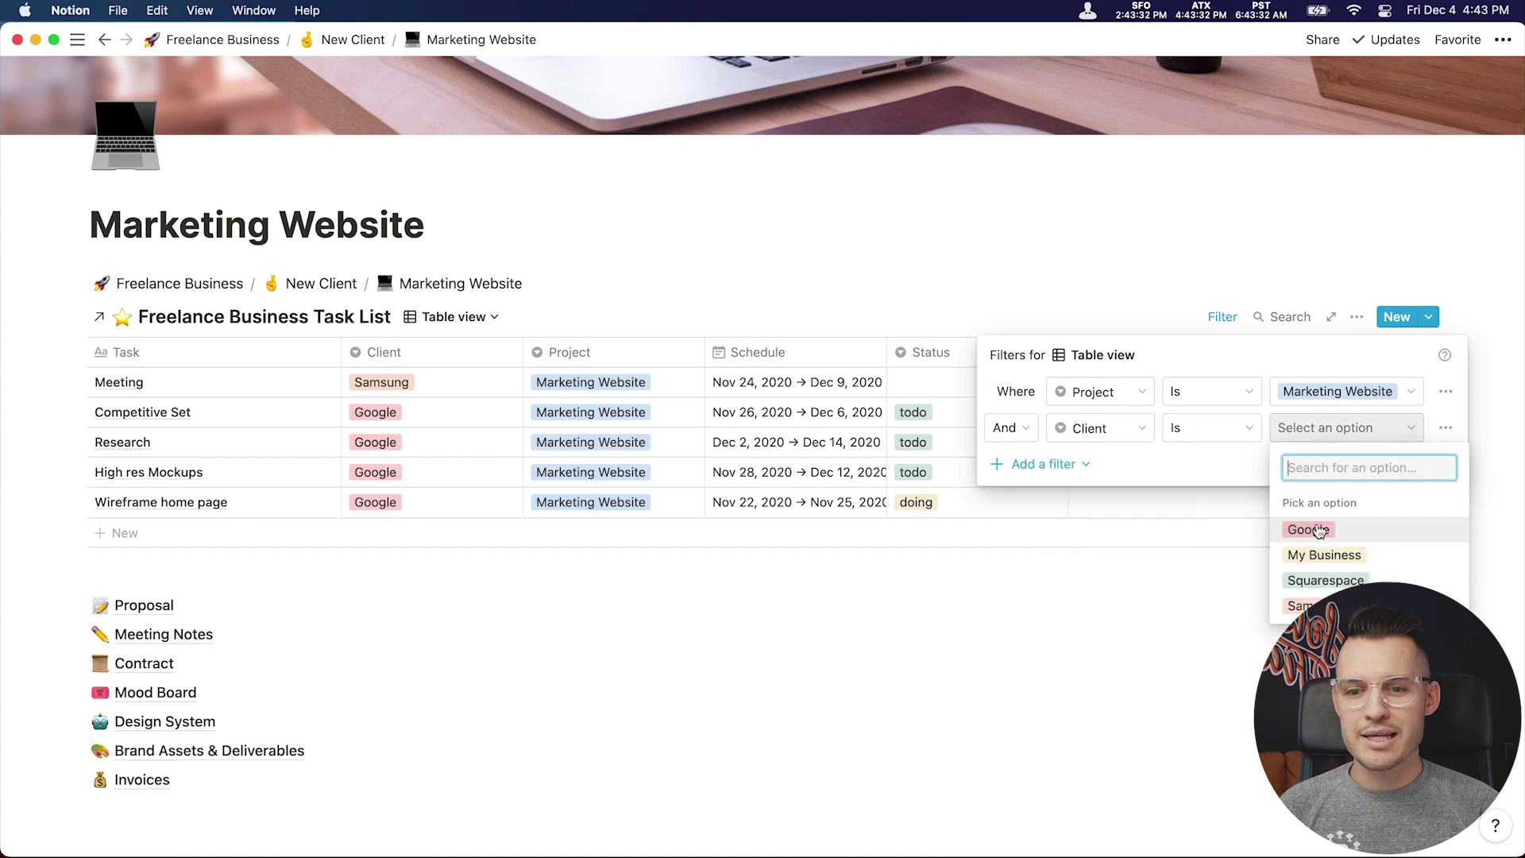
{"action": "left_click", "coordinate": [1303, 606]}
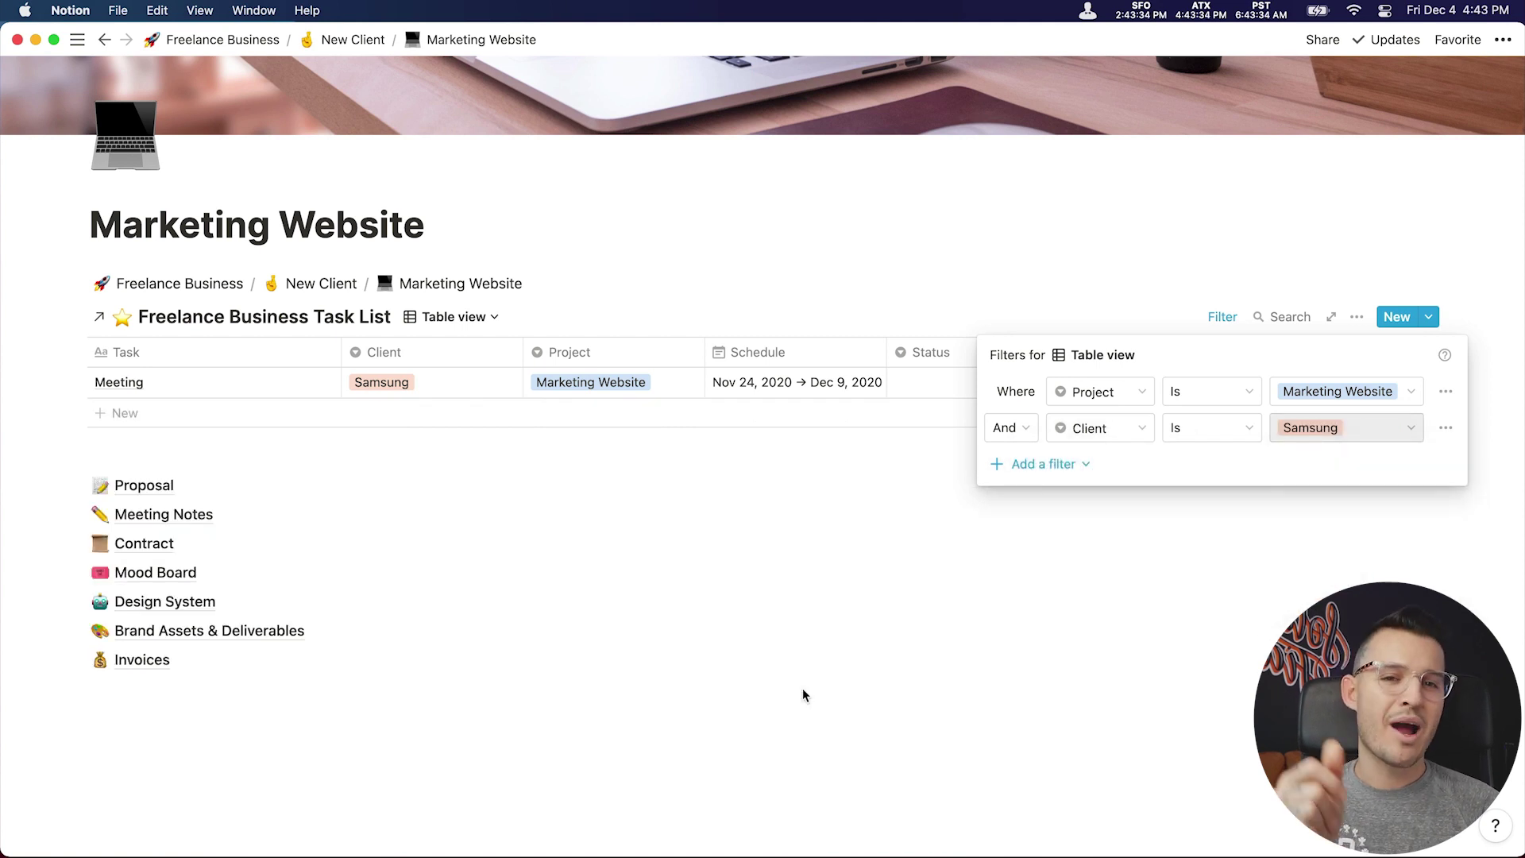
{"action": "left_click", "coordinate": [803, 672]}
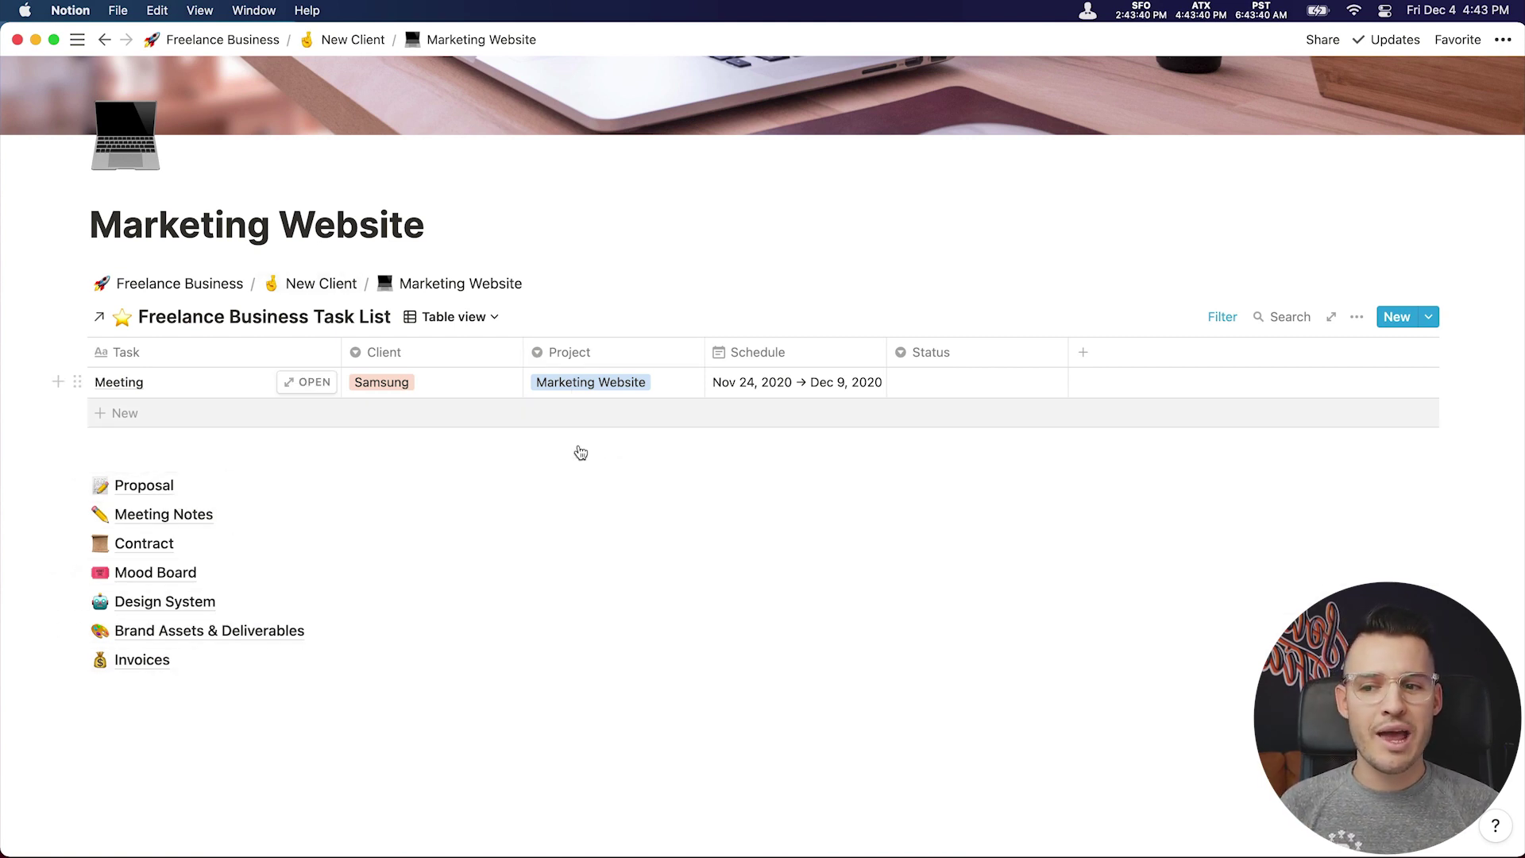
{"action": "mouse_move", "coordinate": [610, 449]}
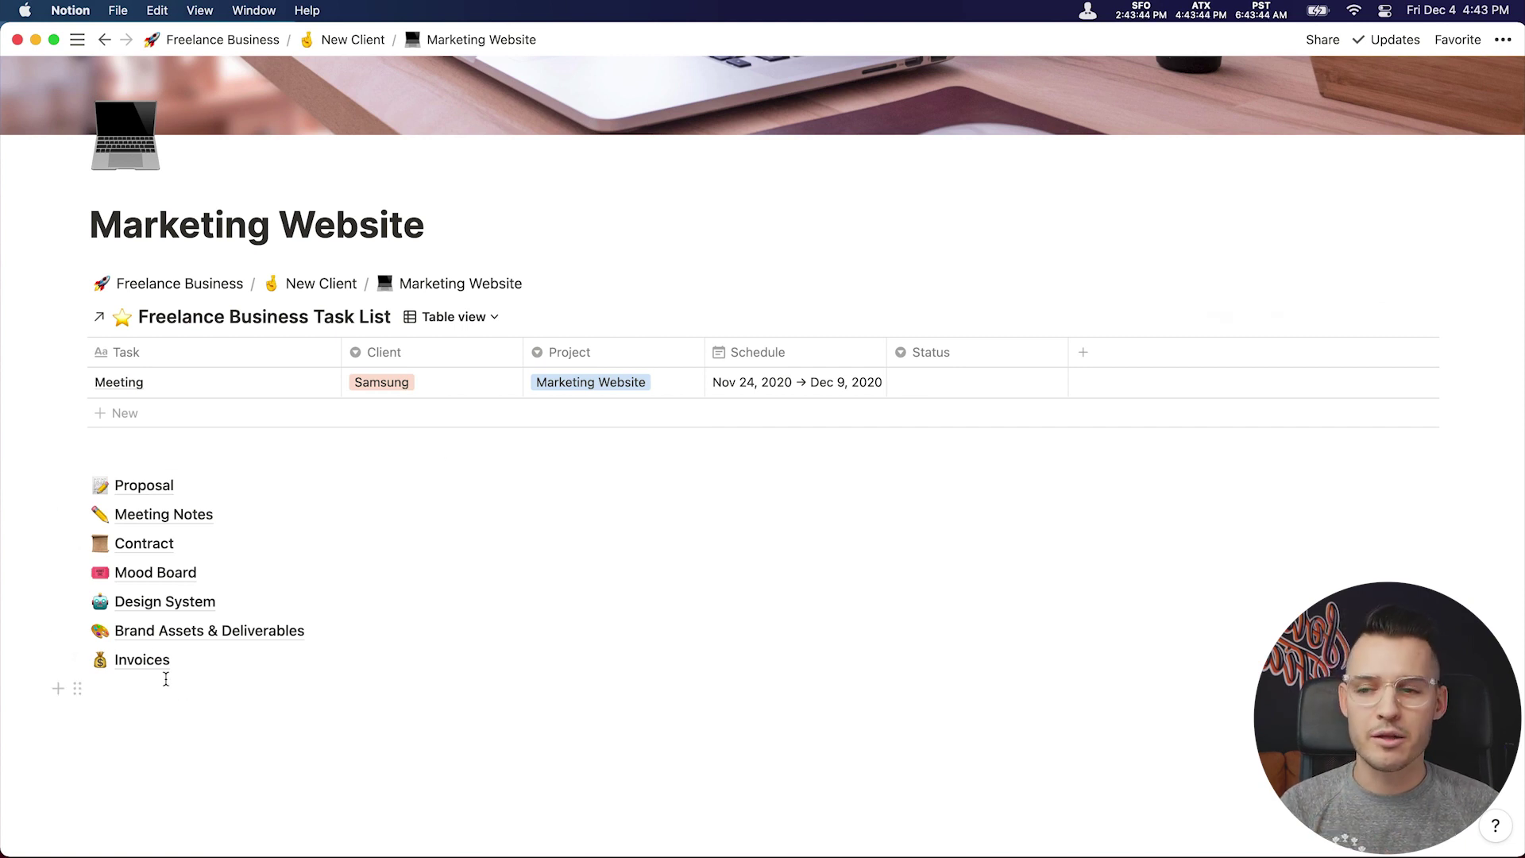
{"action": "left_click", "coordinate": [151, 484]}
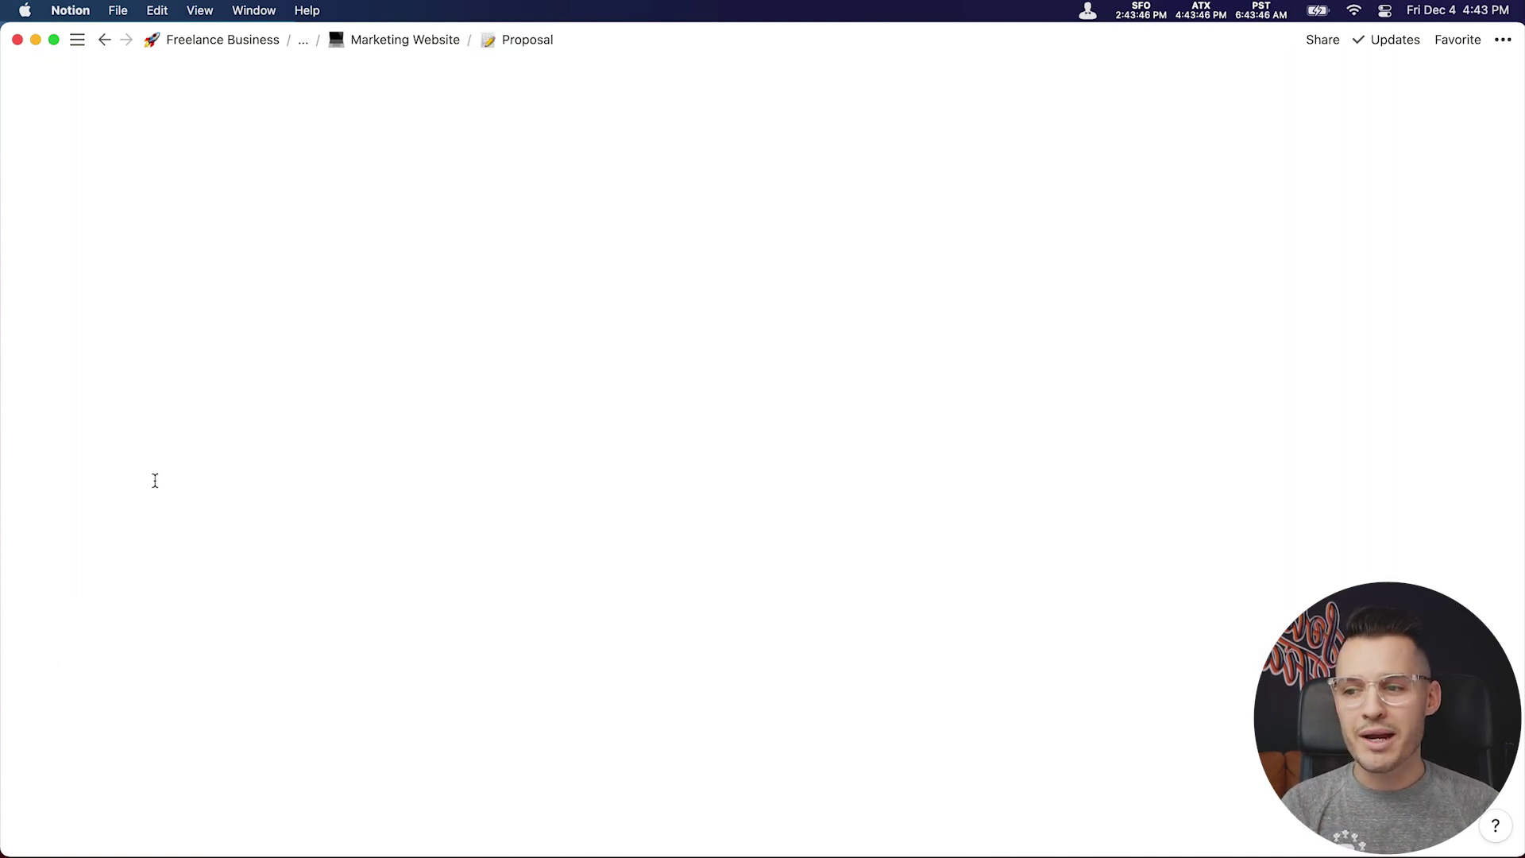
{"action": "scroll", "coordinate": [476, 429], "scroll_direction": "down", "scroll_amount": 10}
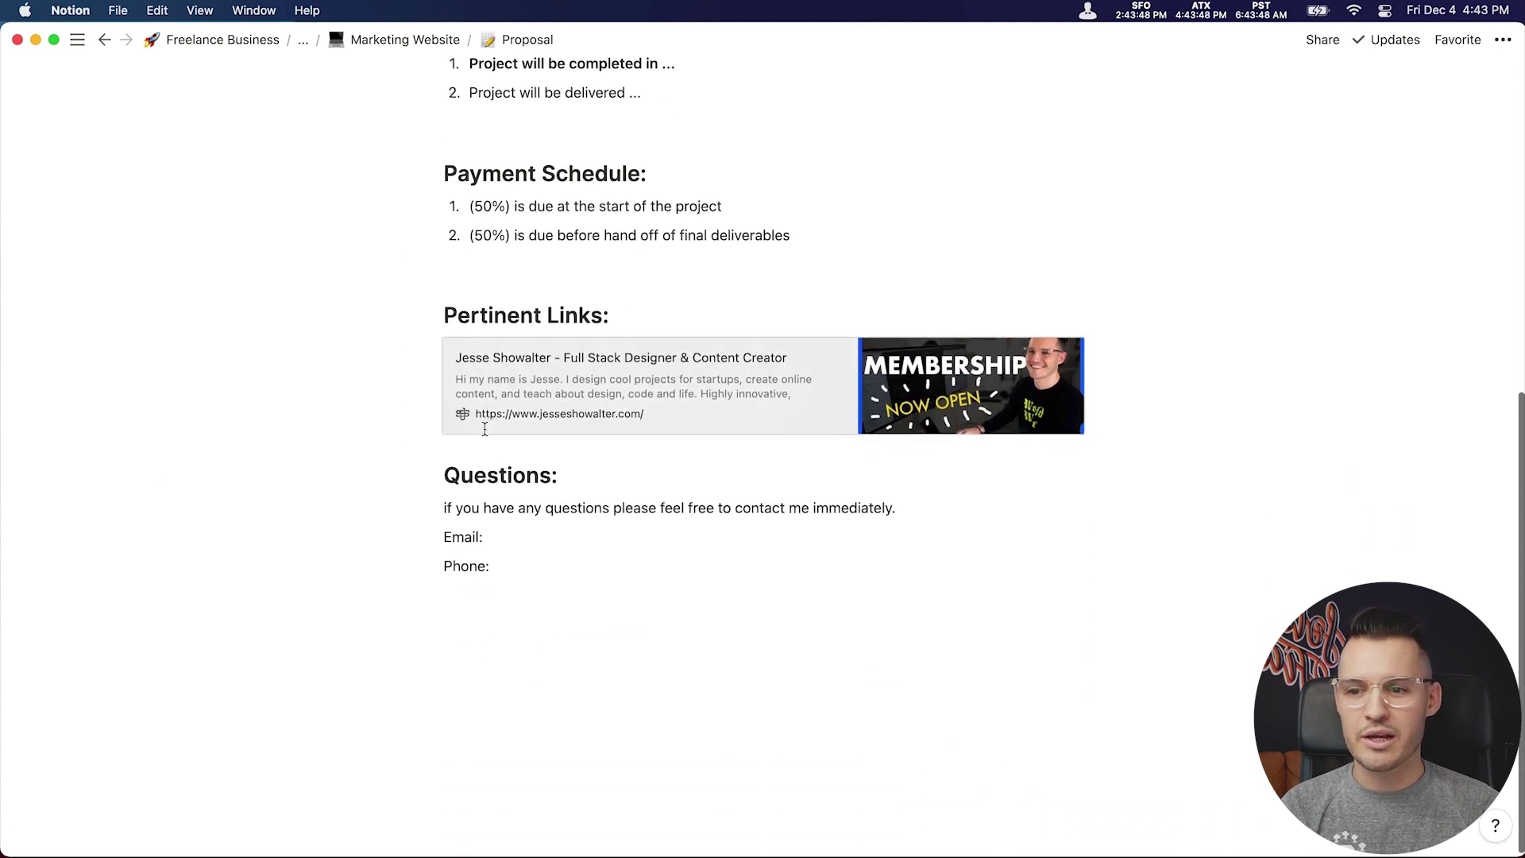
{"action": "scroll", "coordinate": [483, 420], "scroll_direction": "up", "scroll_amount": 8}
{"action": "scroll", "coordinate": [503, 467], "scroll_direction": "up", "scroll_amount": 2}
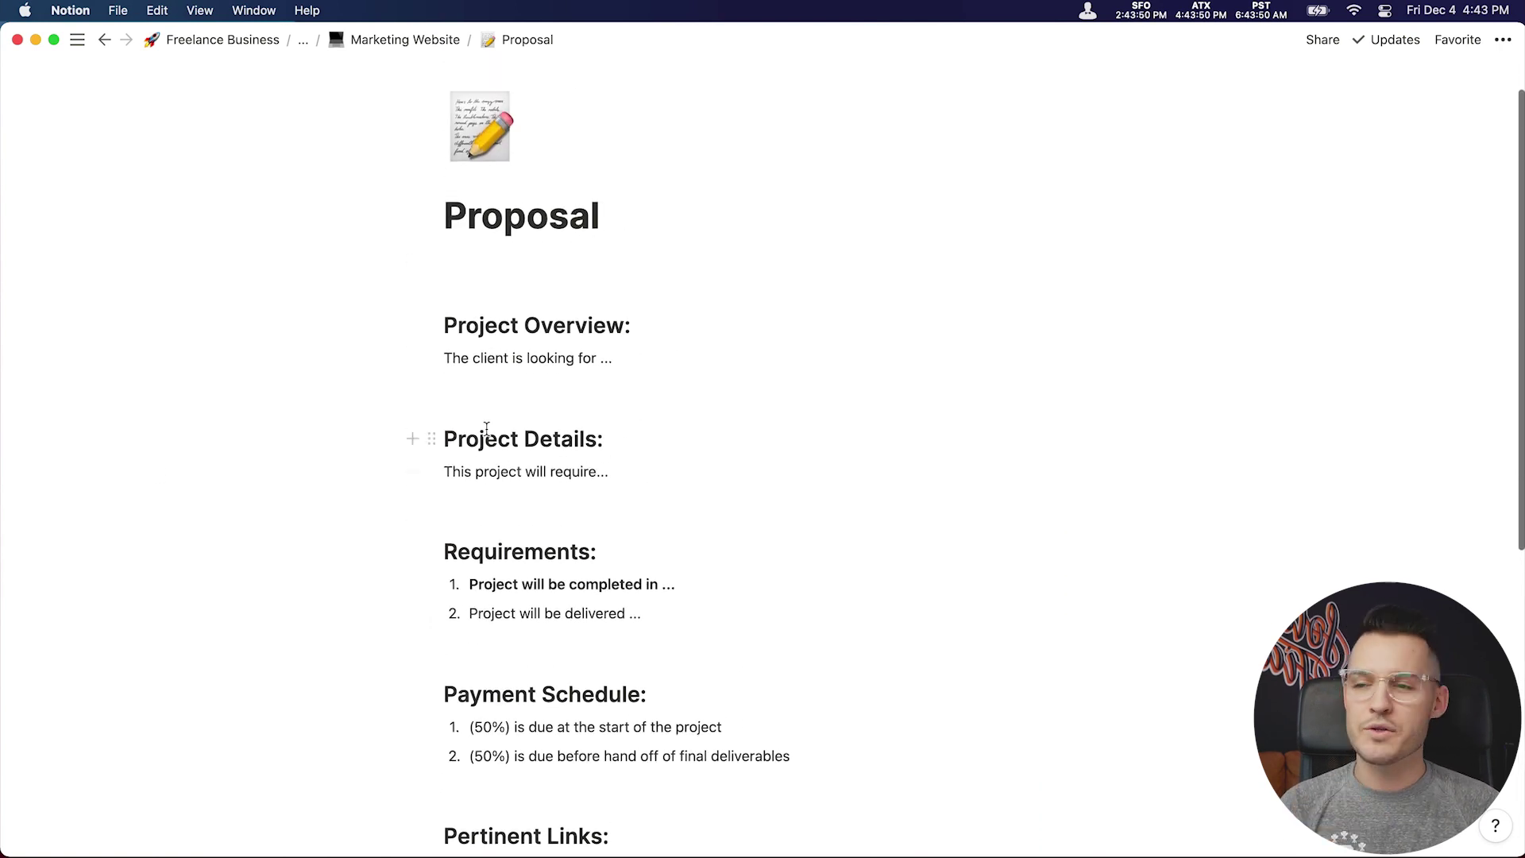
{"action": "scroll", "coordinate": [588, 365], "scroll_direction": "down", "scroll_amount": 6}
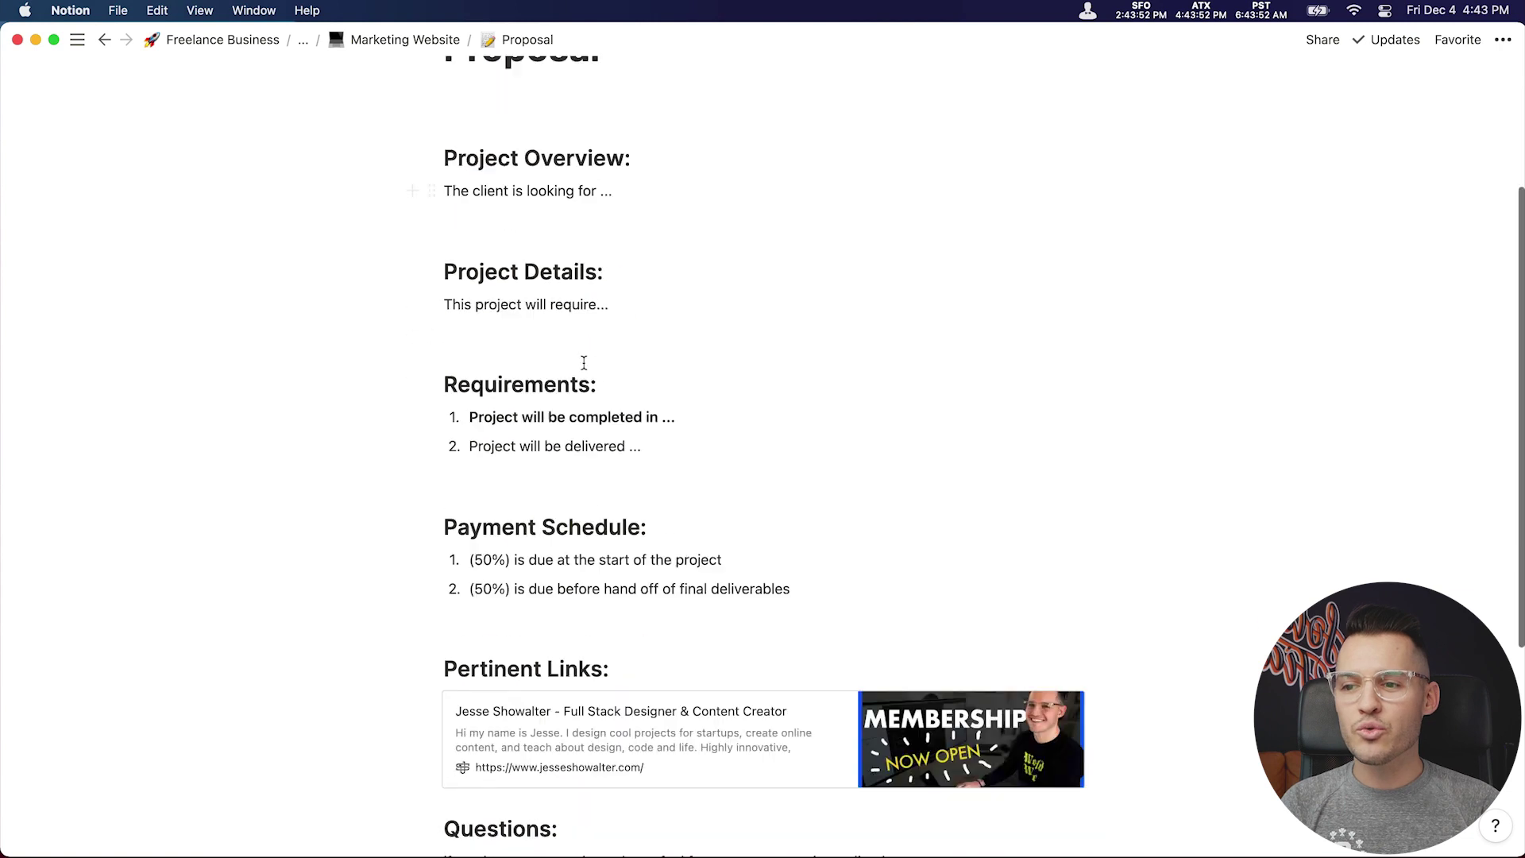
{"action": "scroll", "coordinate": [584, 362], "scroll_direction": "down", "scroll_amount": 8}
{"action": "scroll", "coordinate": [678, 354], "scroll_direction": "up", "scroll_amount": 16}
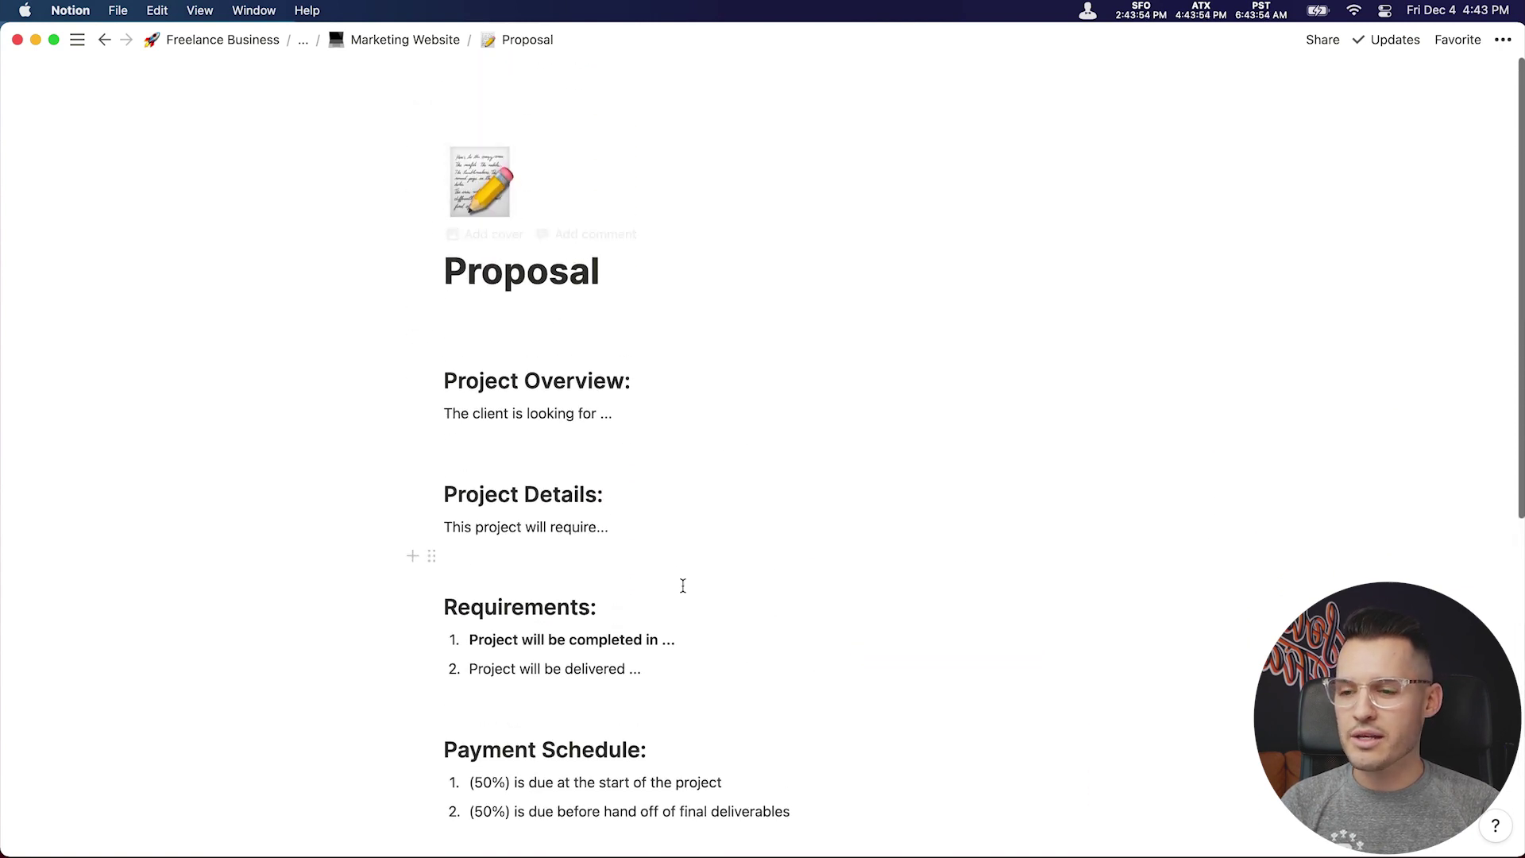
{"action": "scroll", "coordinate": [683, 585], "scroll_direction": "down", "scroll_amount": 10}
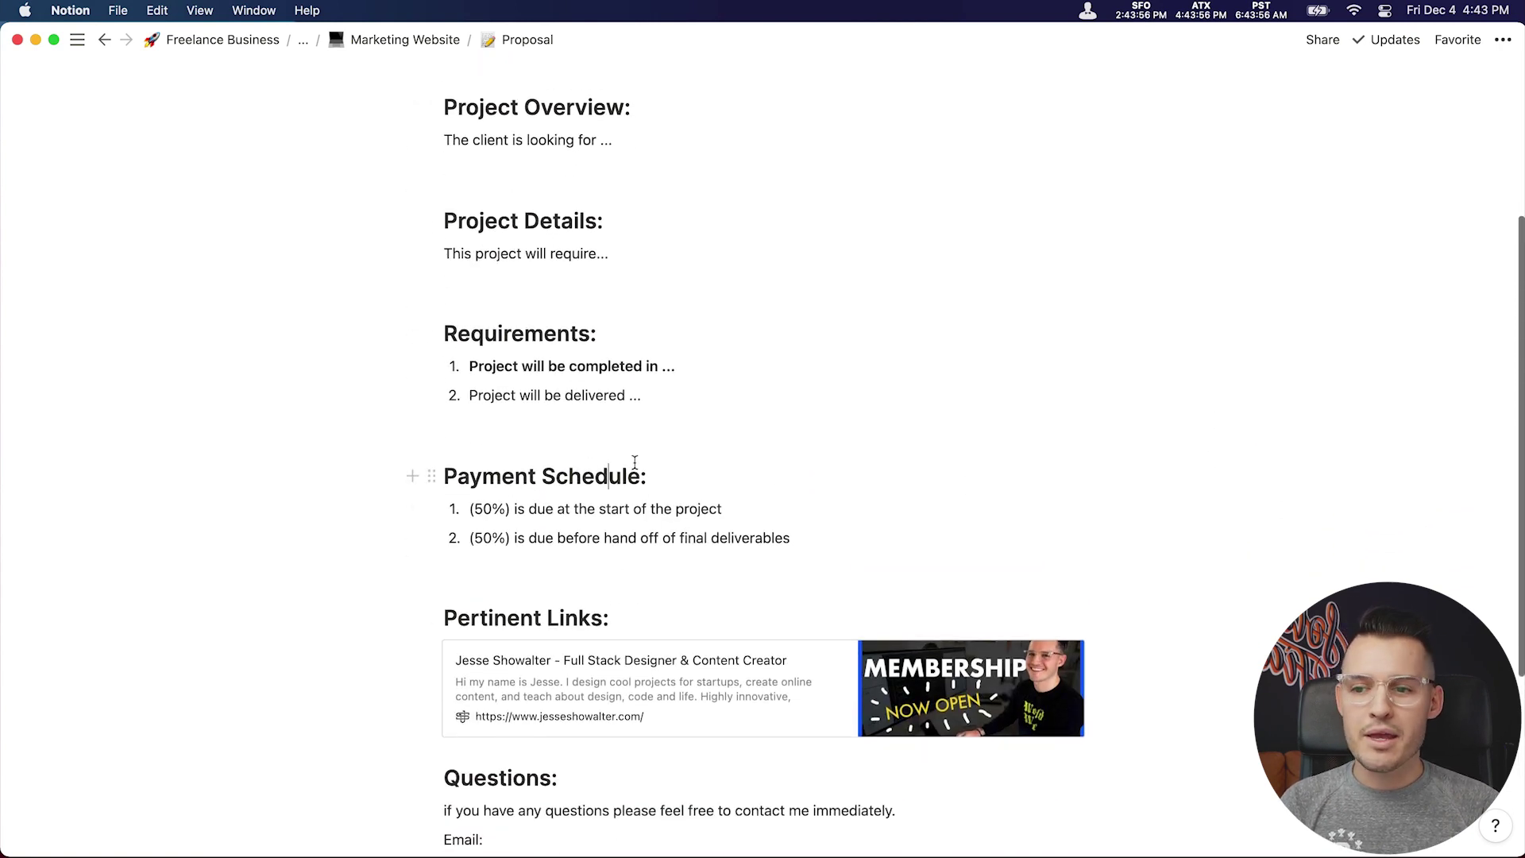
{"action": "left_click", "coordinate": [658, 464]}
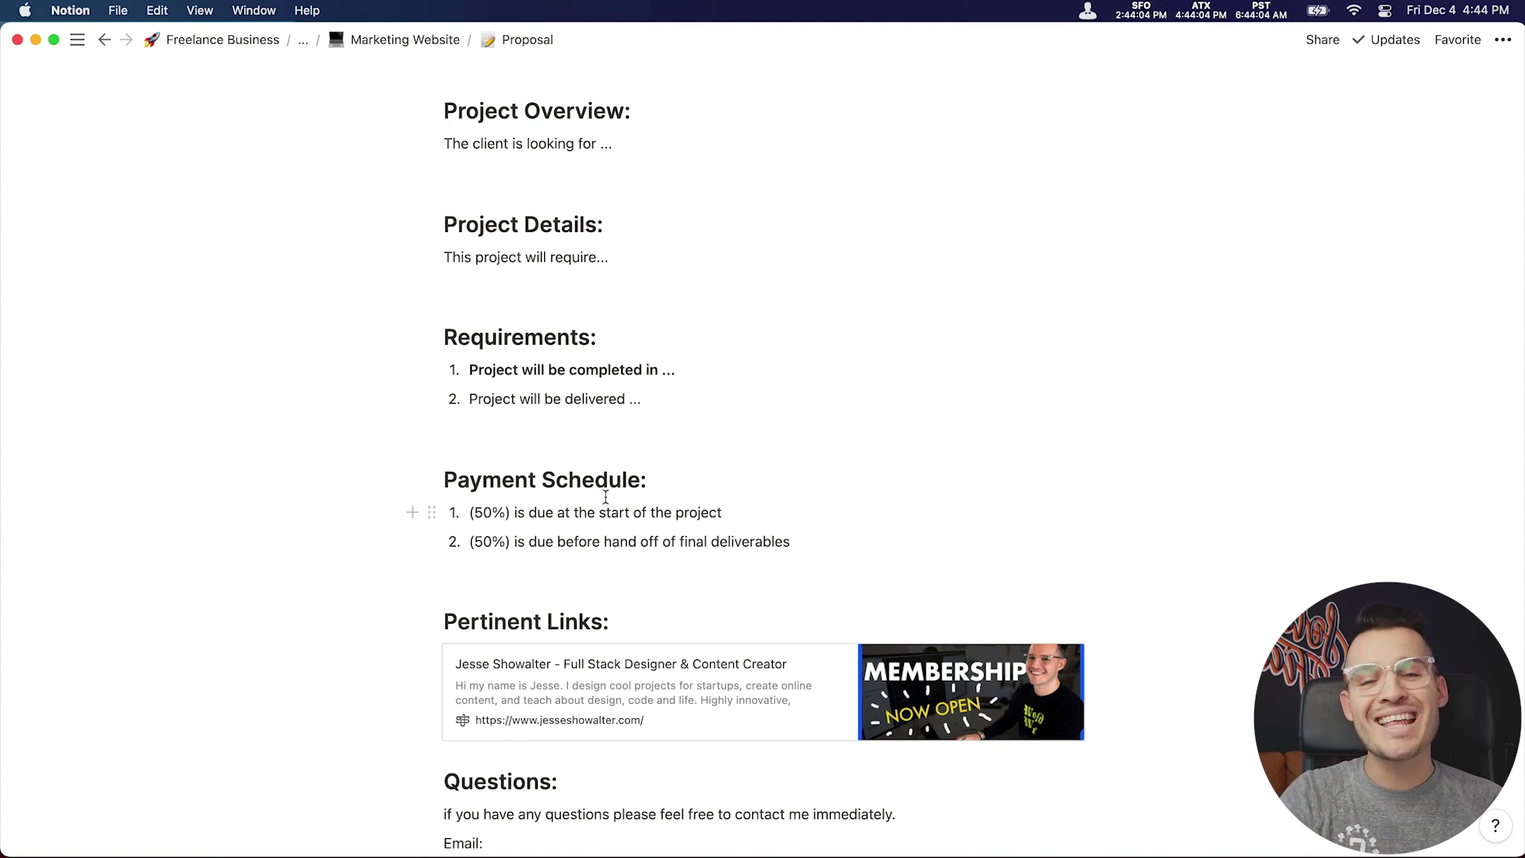
{"action": "scroll", "coordinate": [605, 497], "scroll_direction": "up", "scroll_amount": 5}
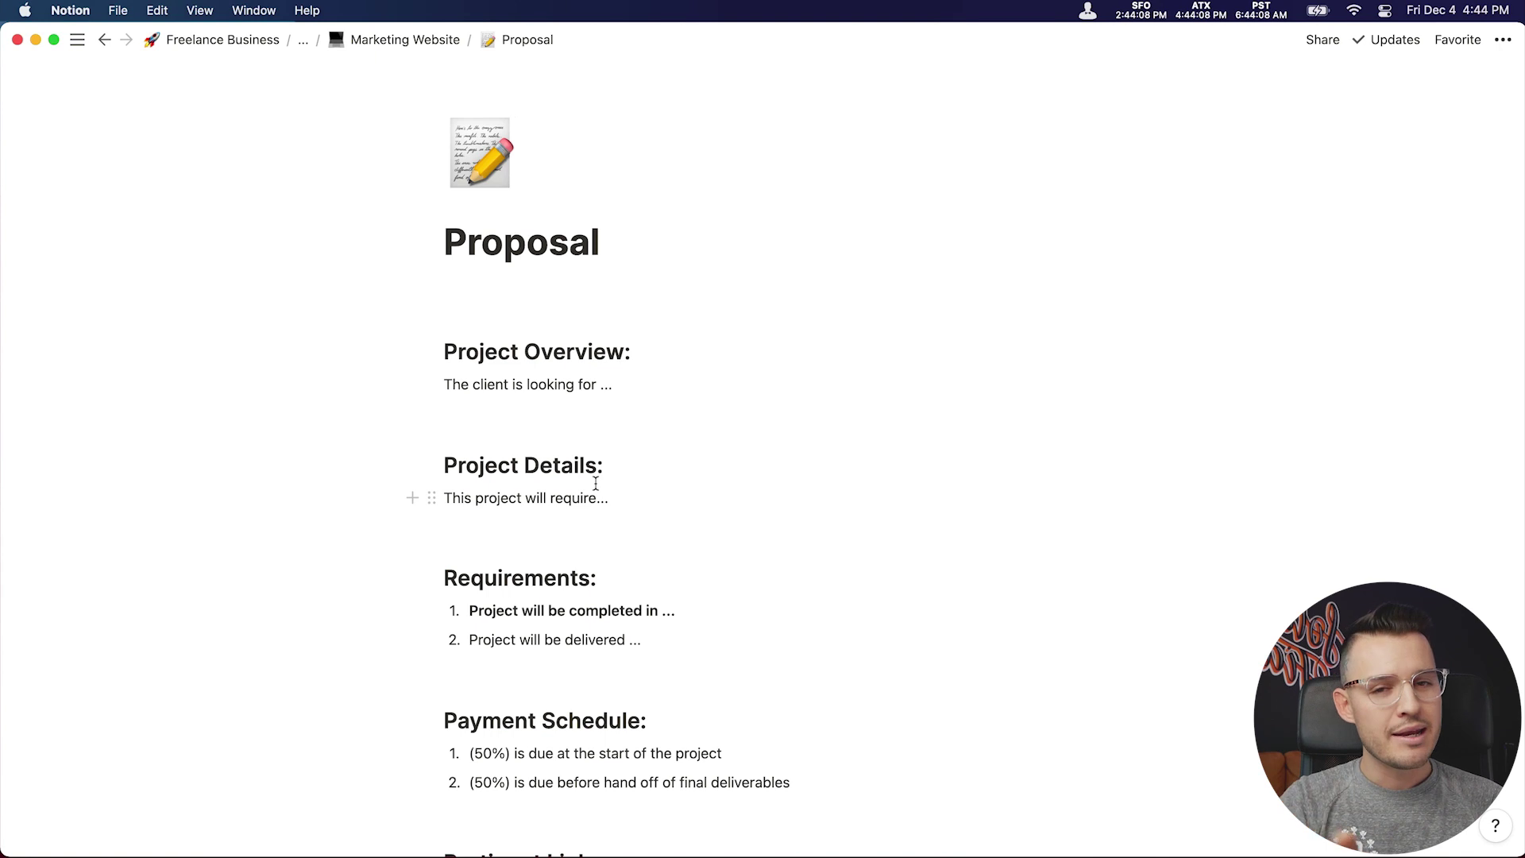
{"action": "left_click", "coordinate": [401, 42]}
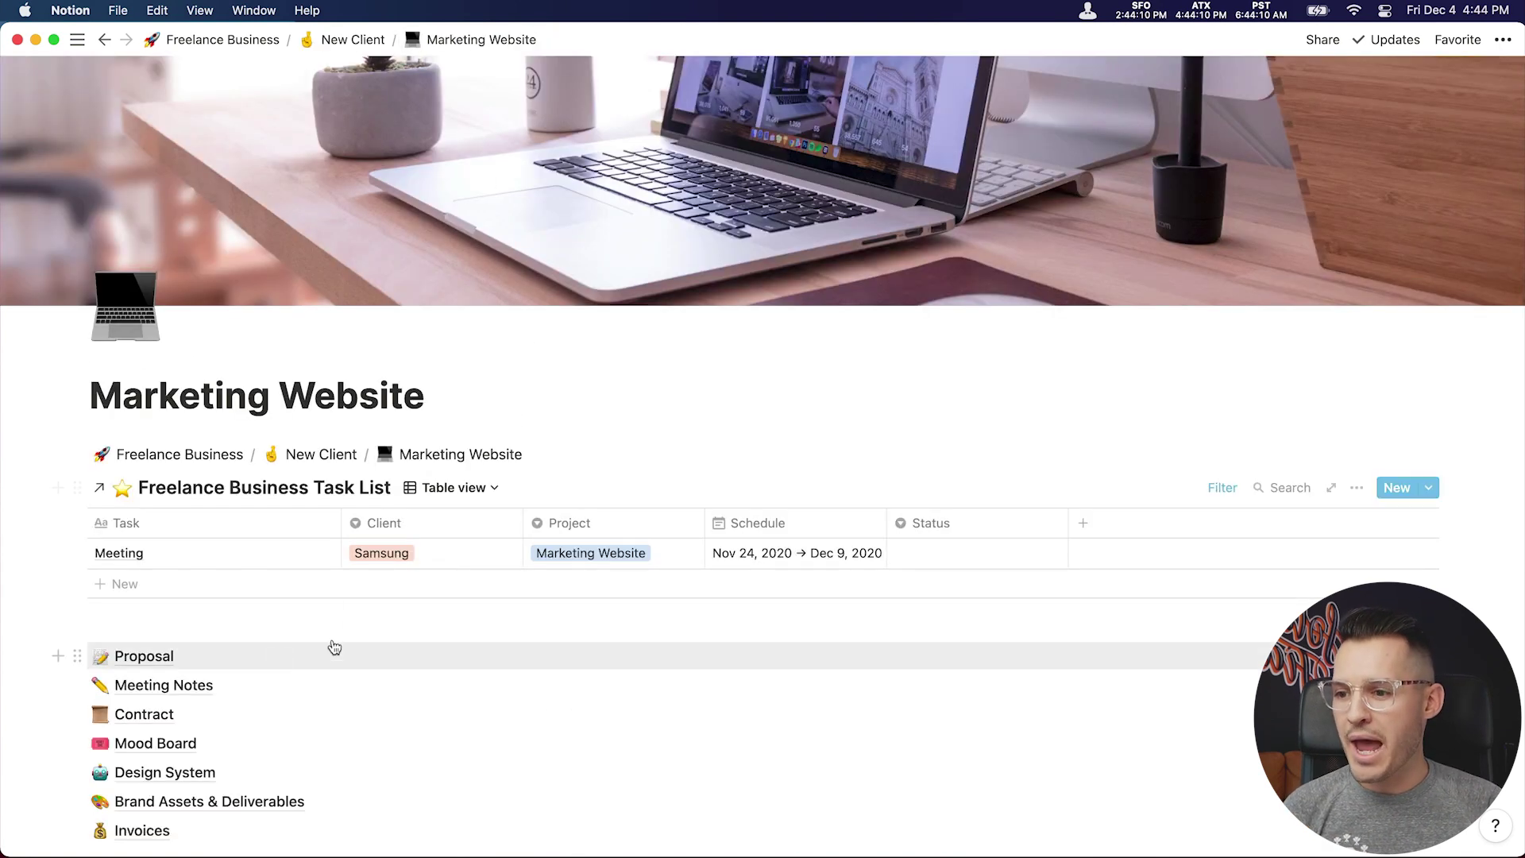
Look at Meeting Notes, then open the Contract page from Marketing Website.
{"action": "left_click", "coordinate": [197, 691]}
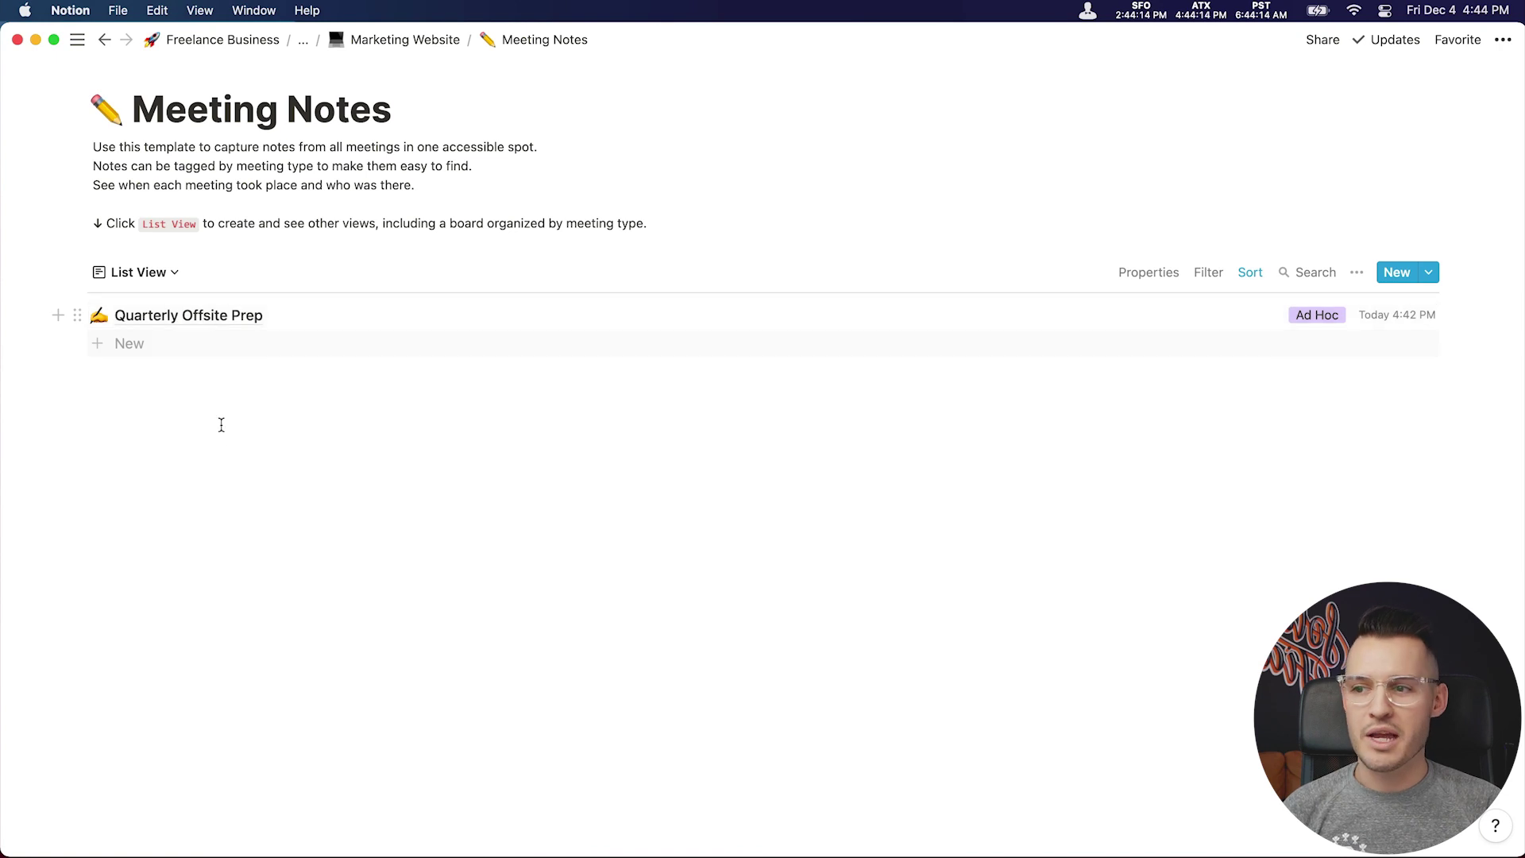
{"action": "left_click", "coordinate": [417, 40]}
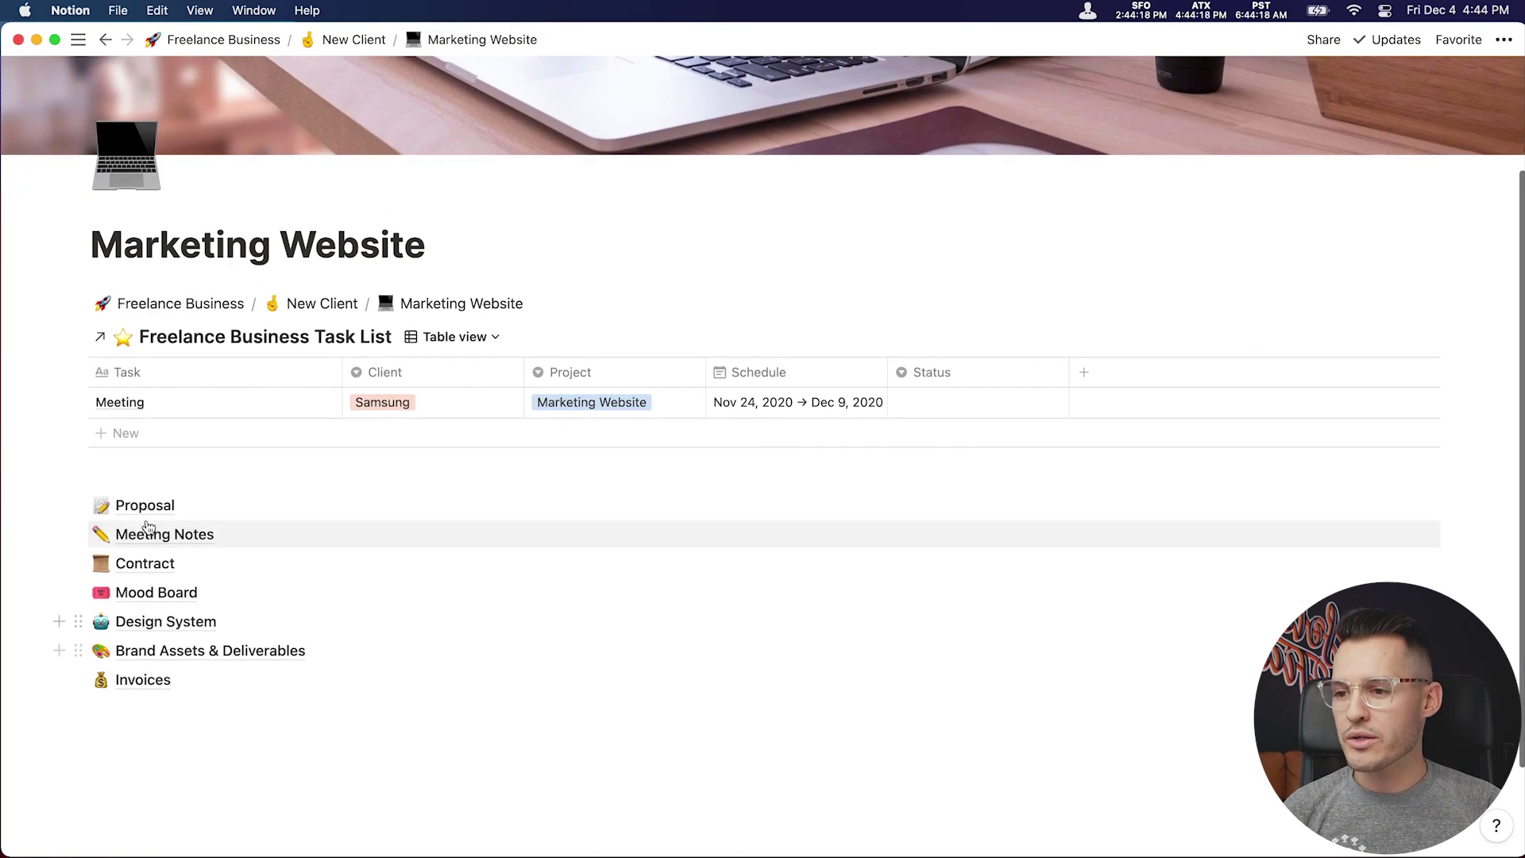
{"action": "left_click", "coordinate": [136, 564]}
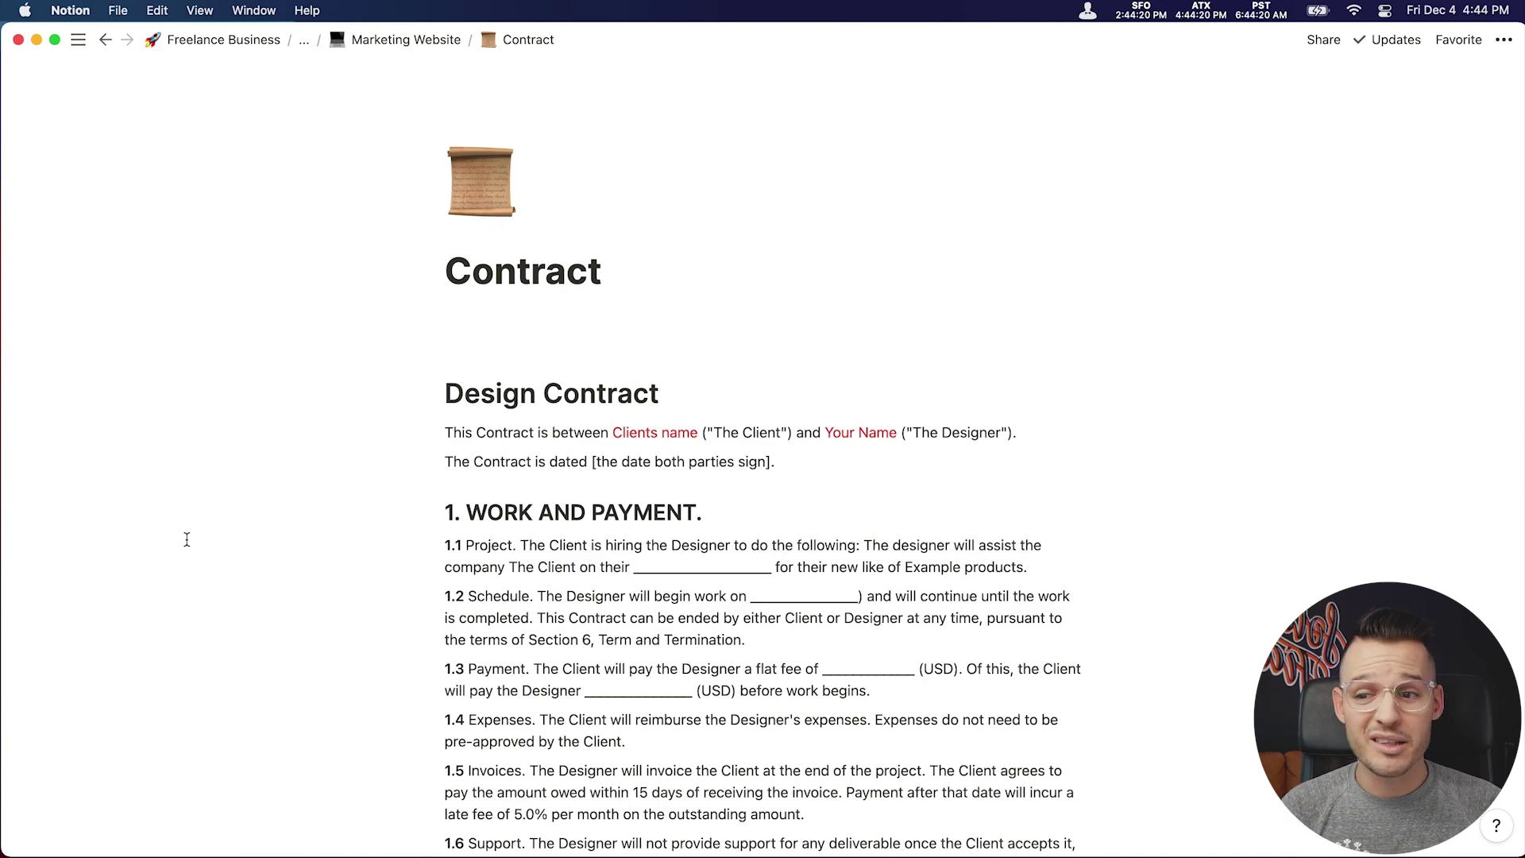
{"action": "scroll", "coordinate": [359, 571], "scroll_direction": "down", "scroll_amount": 20}
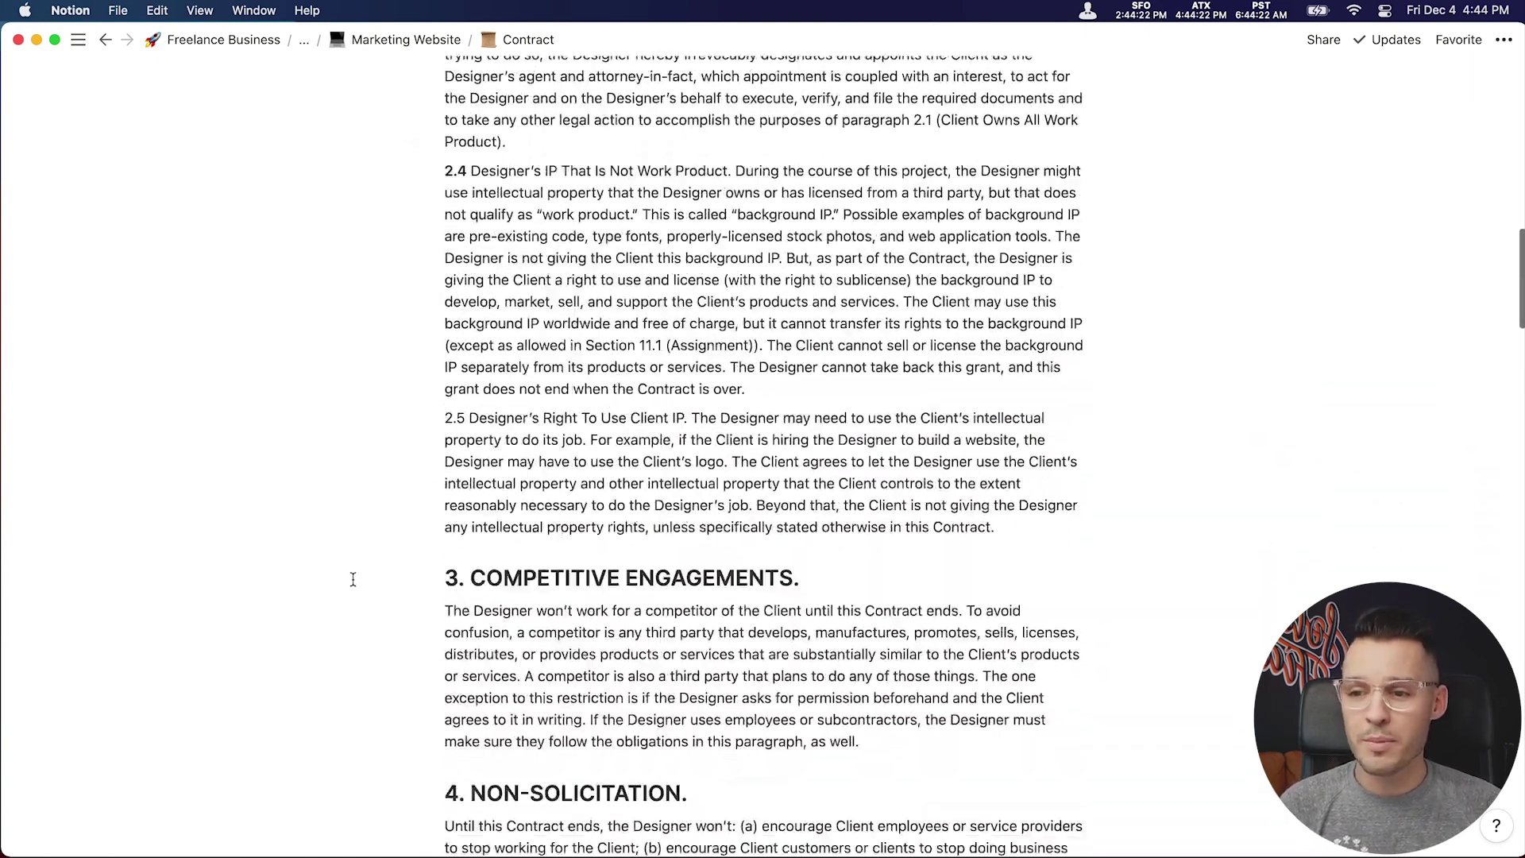
{"action": "scroll", "coordinate": [352, 580], "scroll_direction": "down", "scroll_amount": 20}
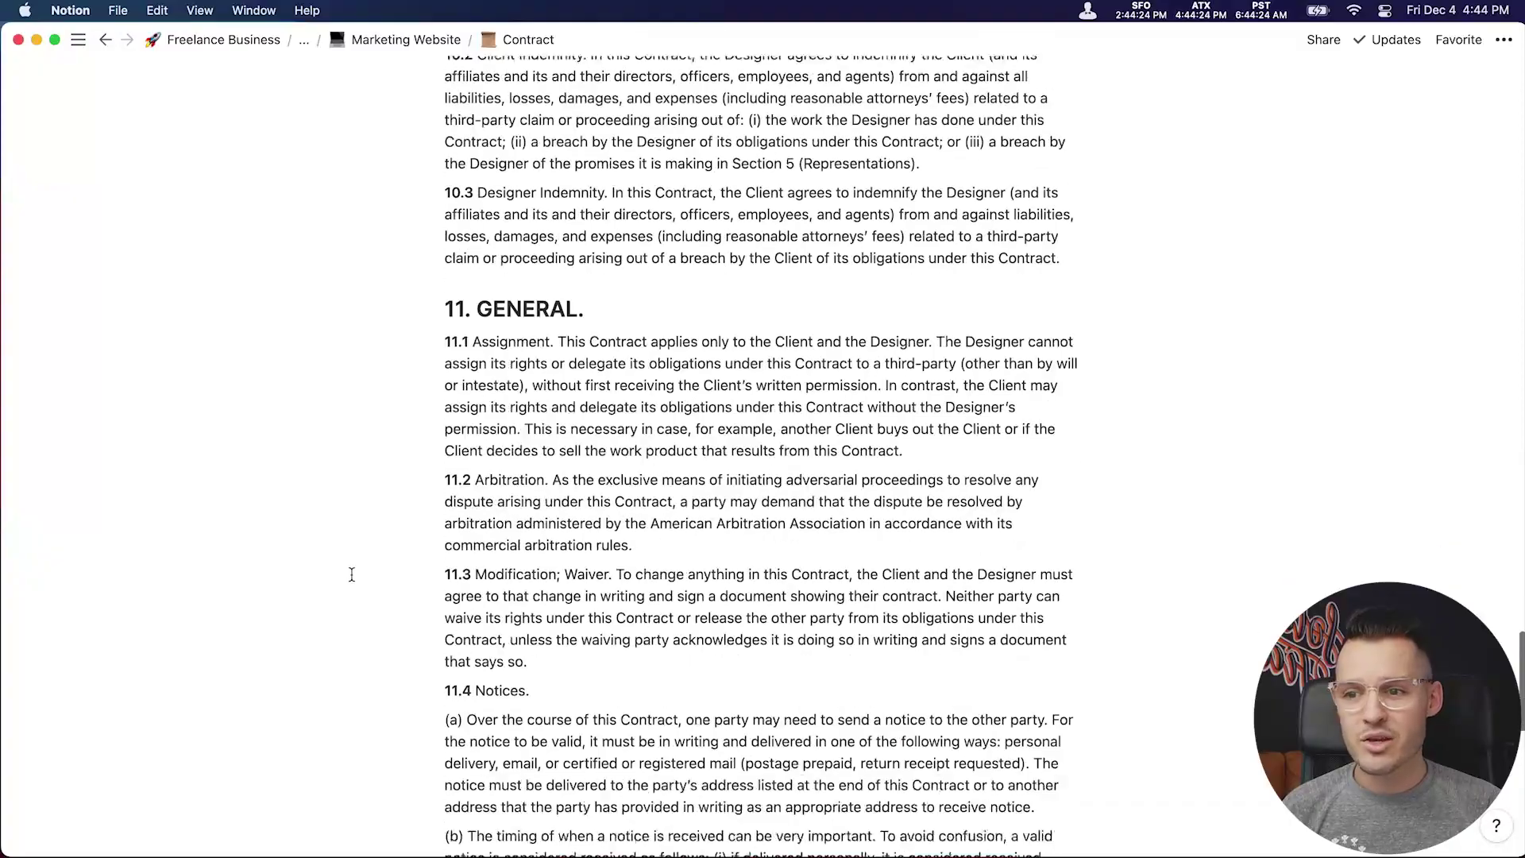
{"action": "scroll", "coordinate": [347, 565], "scroll_direction": "down", "scroll_amount": 5}
{"action": "scroll", "coordinate": [350, 556], "scroll_direction": "up", "scroll_amount": 20}
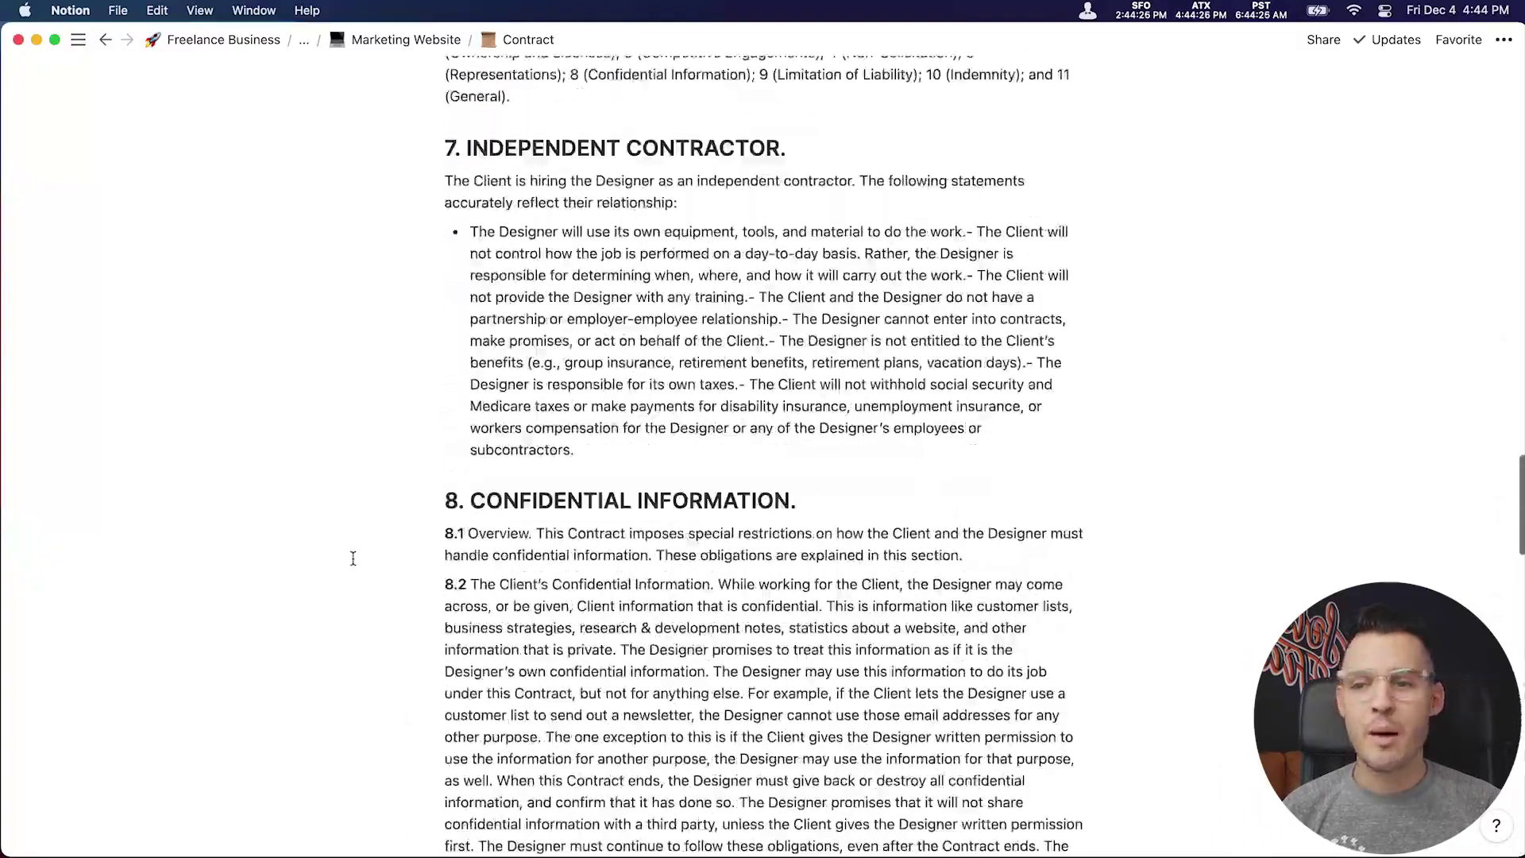
{"action": "scroll", "coordinate": [349, 560], "scroll_direction": "up", "scroll_amount": 20}
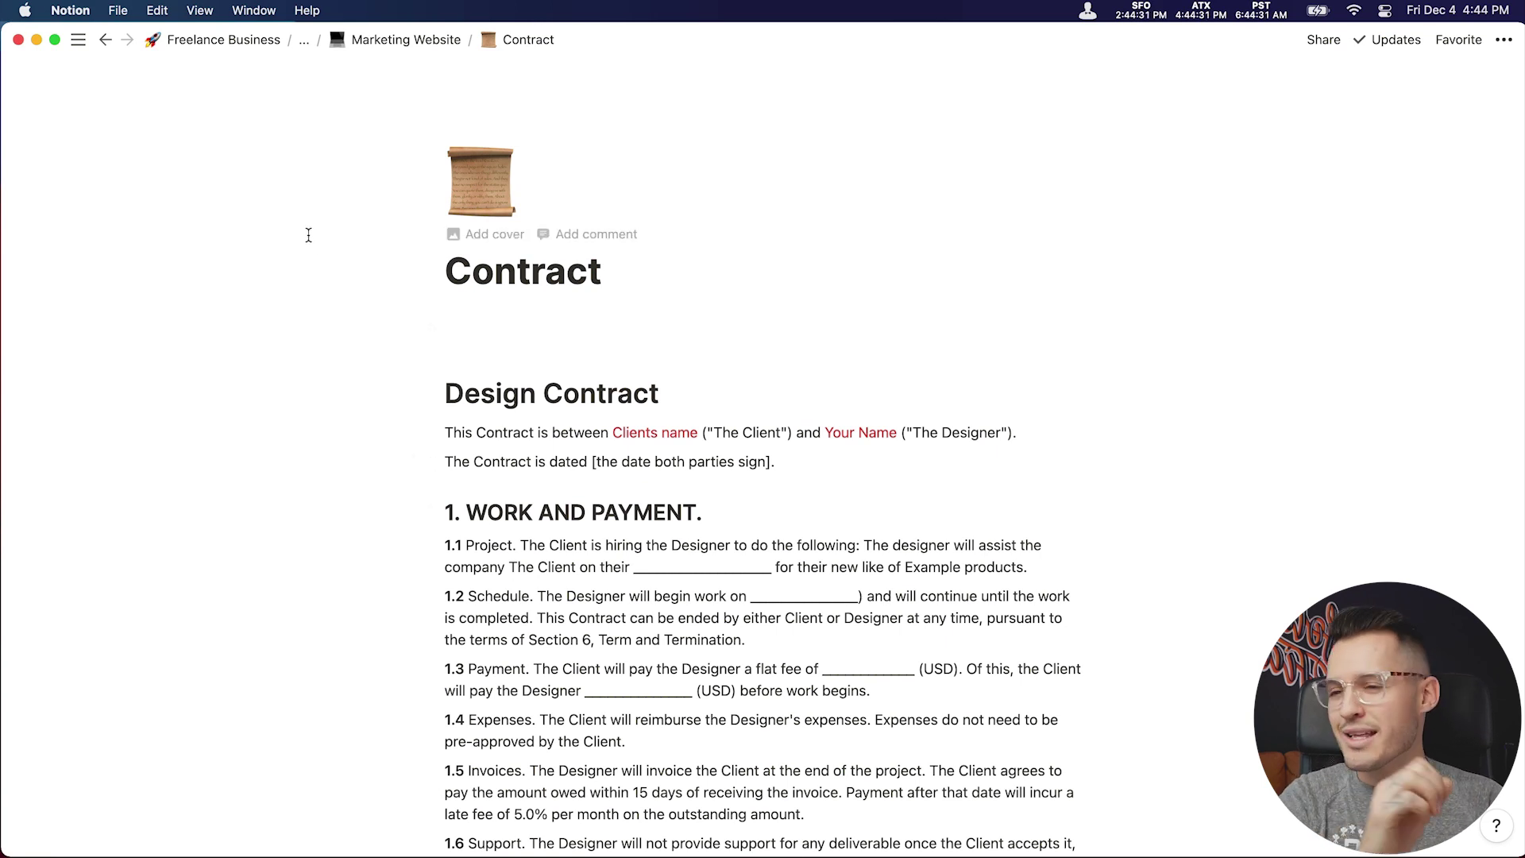
Return to Marketing Website and look through the Mood Board page.
{"action": "left_click", "coordinate": [395, 46]}
{"action": "scroll", "coordinate": [340, 606], "scroll_direction": "down", "scroll_amount": 3}
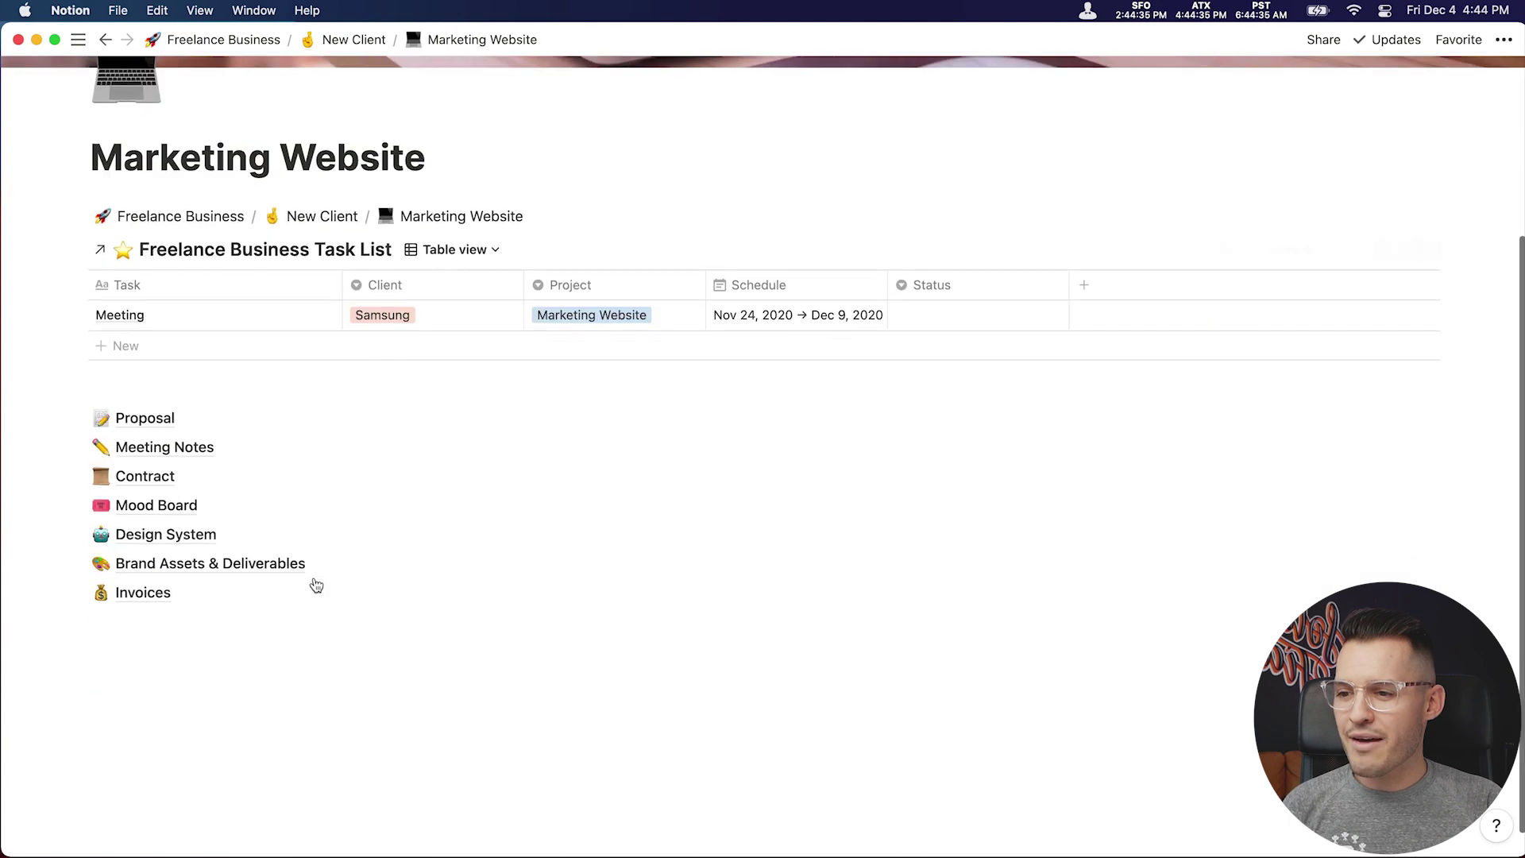
{"action": "left_click", "coordinate": [190, 507]}
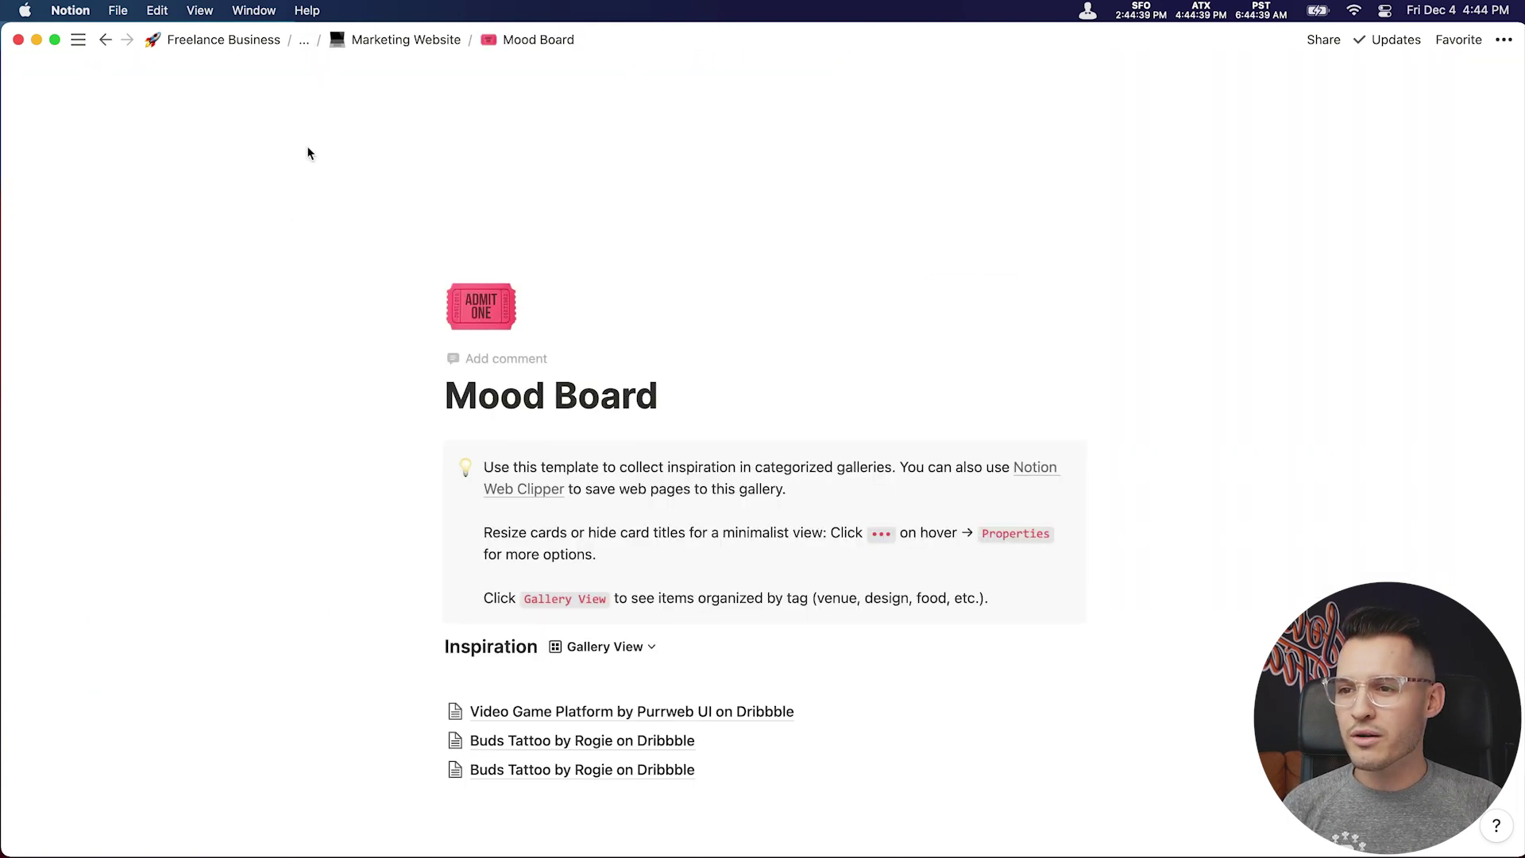
{"action": "scroll", "coordinate": [434, 437], "scroll_direction": "down", "scroll_amount": 5}
{"action": "scroll", "coordinate": [433, 437], "scroll_direction": "up", "scroll_amount": 5}
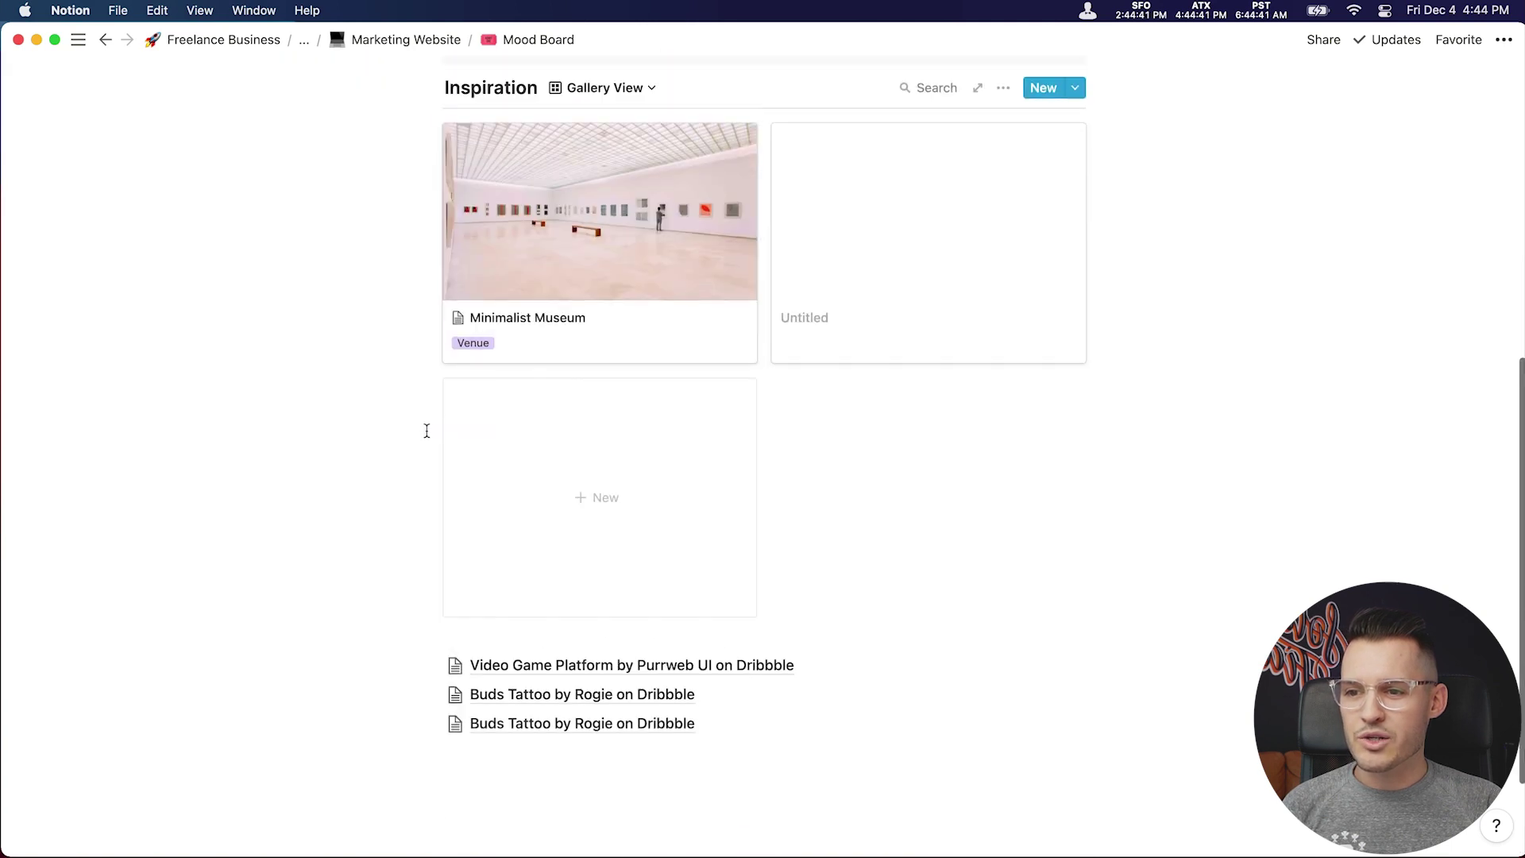
{"action": "left_click", "coordinate": [411, 39]}
{"action": "scroll", "coordinate": [347, 692], "scroll_direction": "down", "scroll_amount": 3}
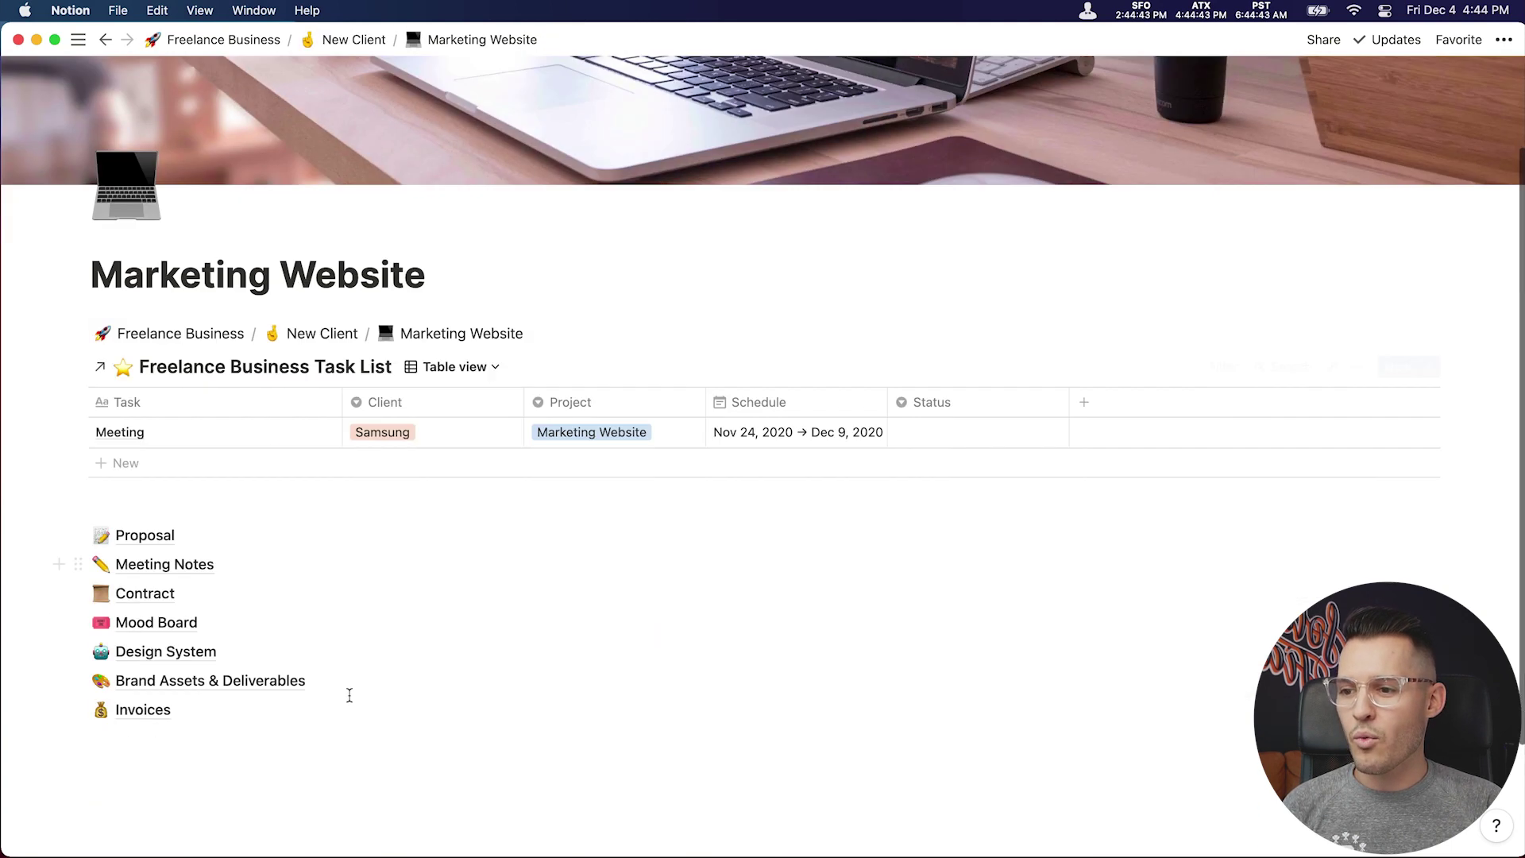
Browse the Design System and Brand Assets & Deliverables subpages.
{"action": "left_click", "coordinate": [177, 564]}
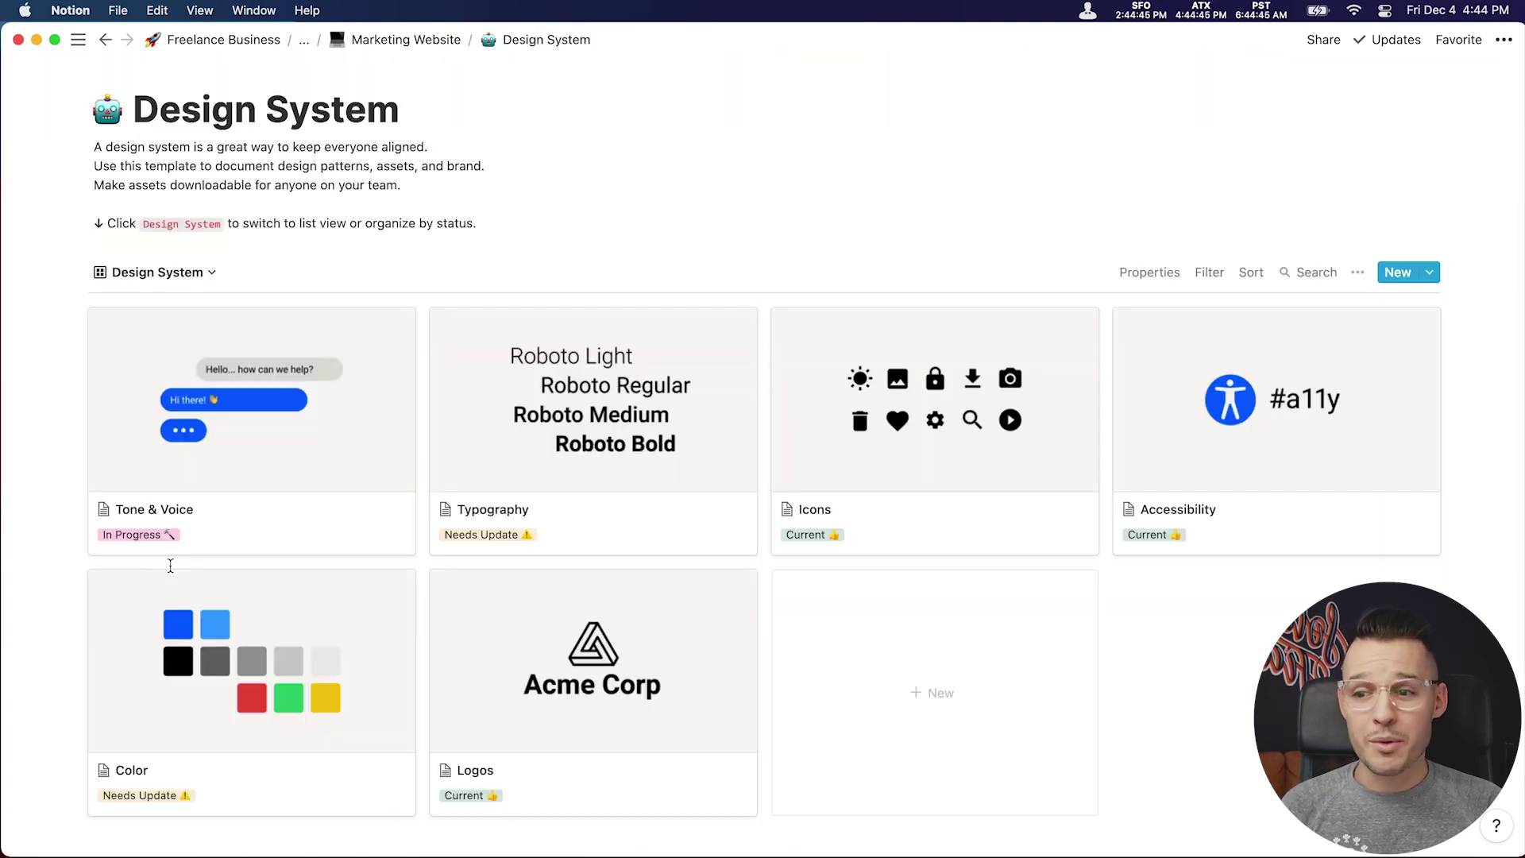
{"action": "left_click", "coordinate": [413, 44]}
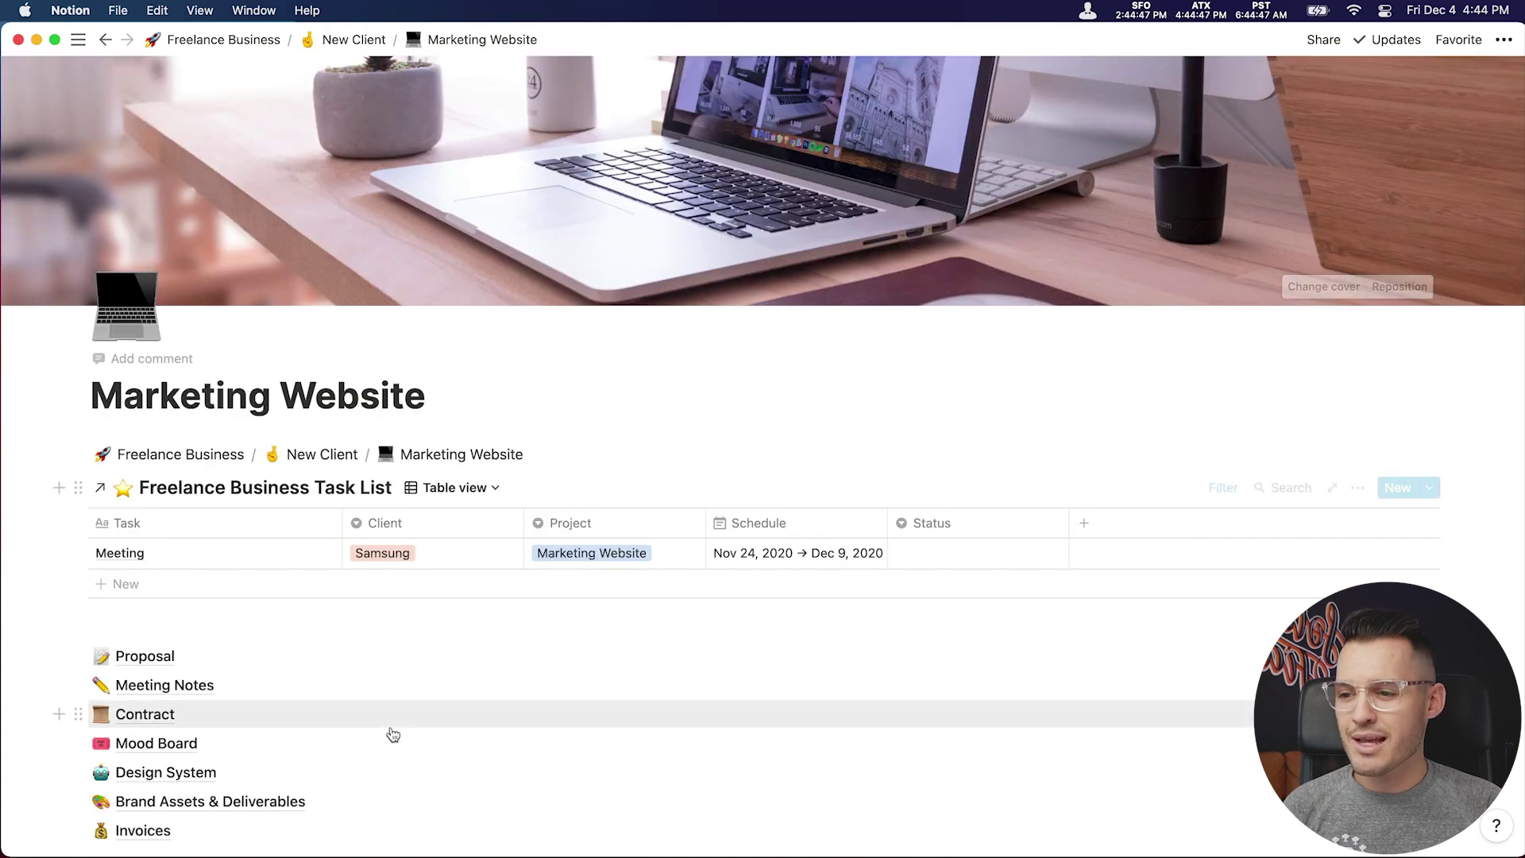
{"action": "scroll", "coordinate": [389, 728], "scroll_direction": "down", "scroll_amount": 3}
{"action": "left_click", "coordinate": [231, 636]}
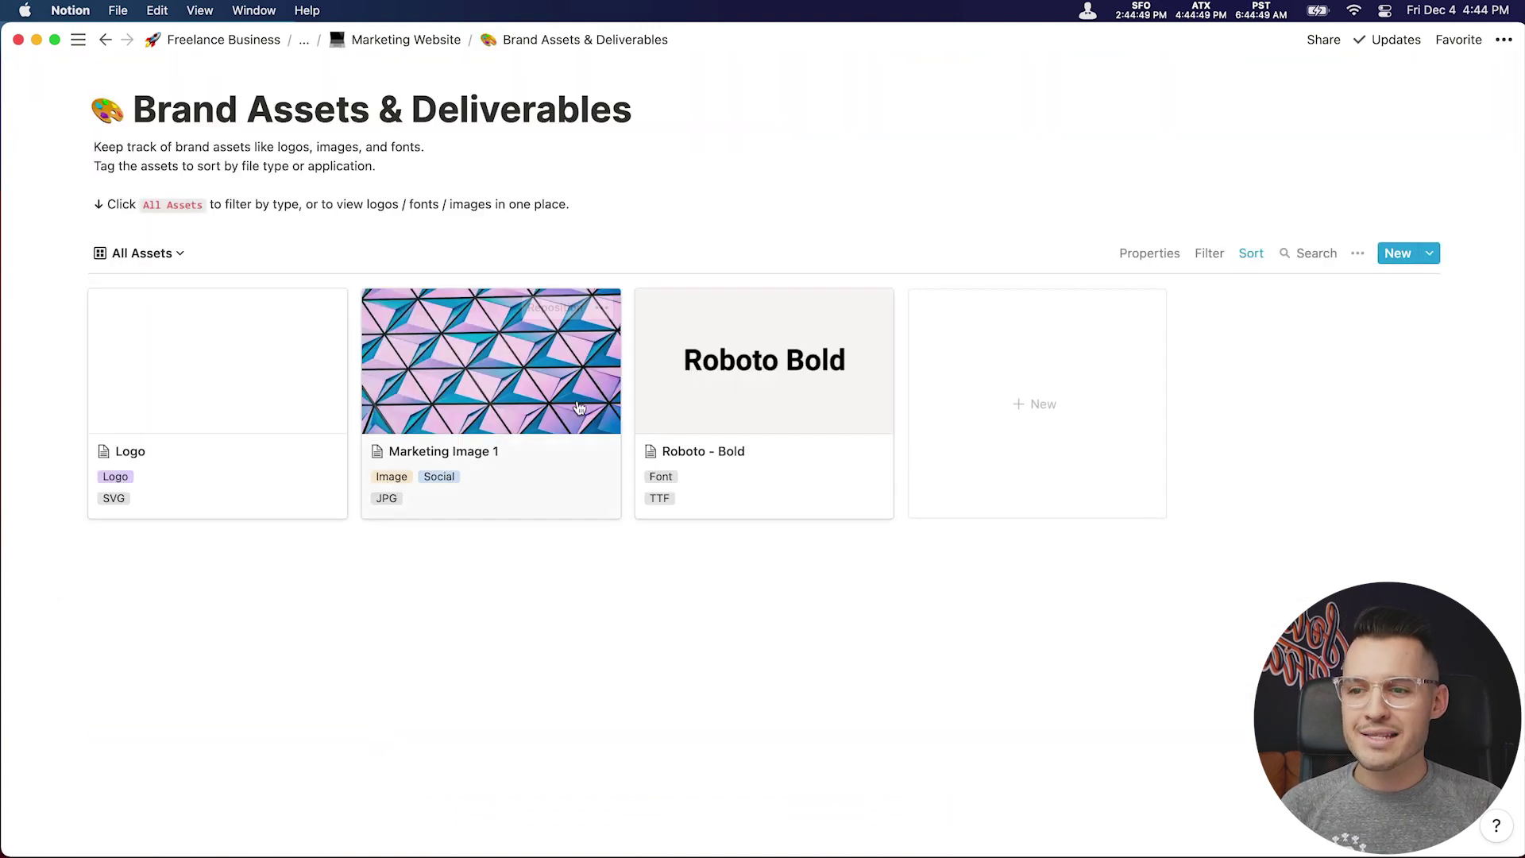
{"action": "left_click", "coordinate": [421, 40]}
{"action": "scroll", "coordinate": [417, 720], "scroll_direction": "down", "scroll_amount": 3}
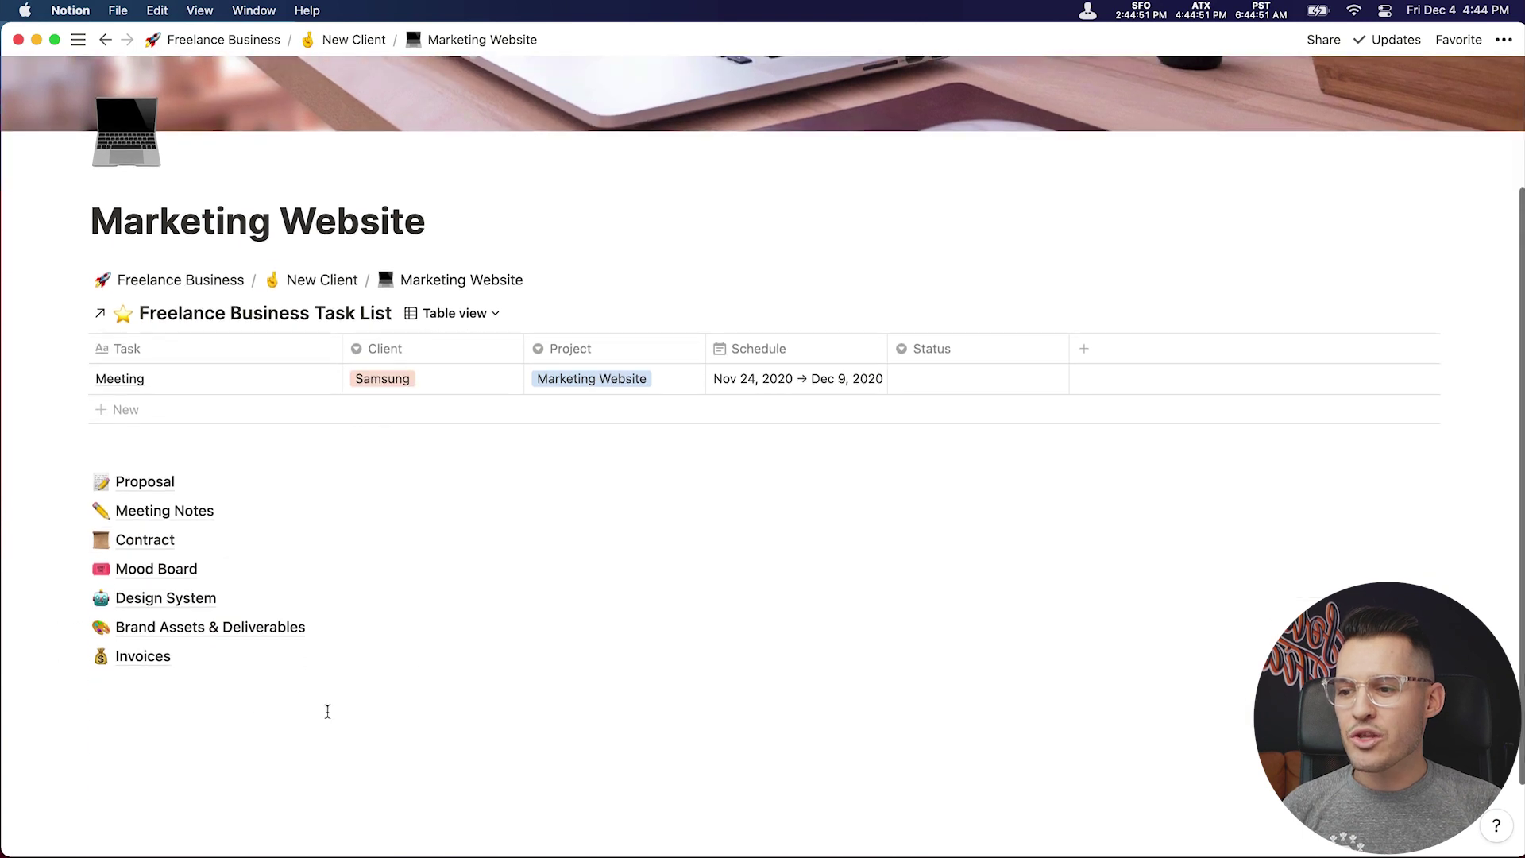
Open Invoices, preview Invoice 1, then return up to the New Client page.
{"action": "left_click", "coordinate": [133, 656]}
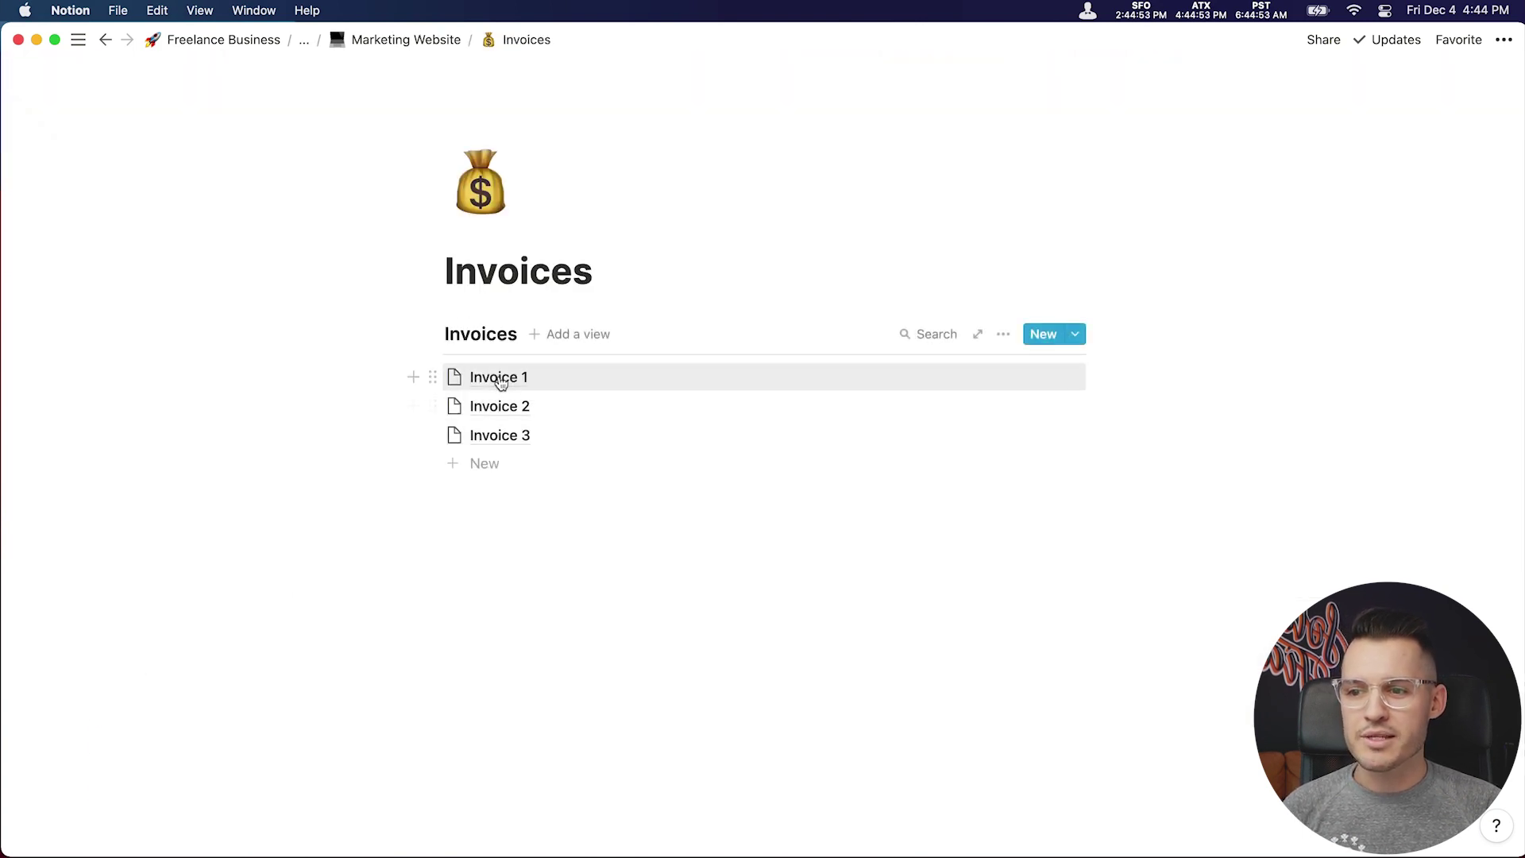
{"action": "left_click", "coordinate": [502, 378]}
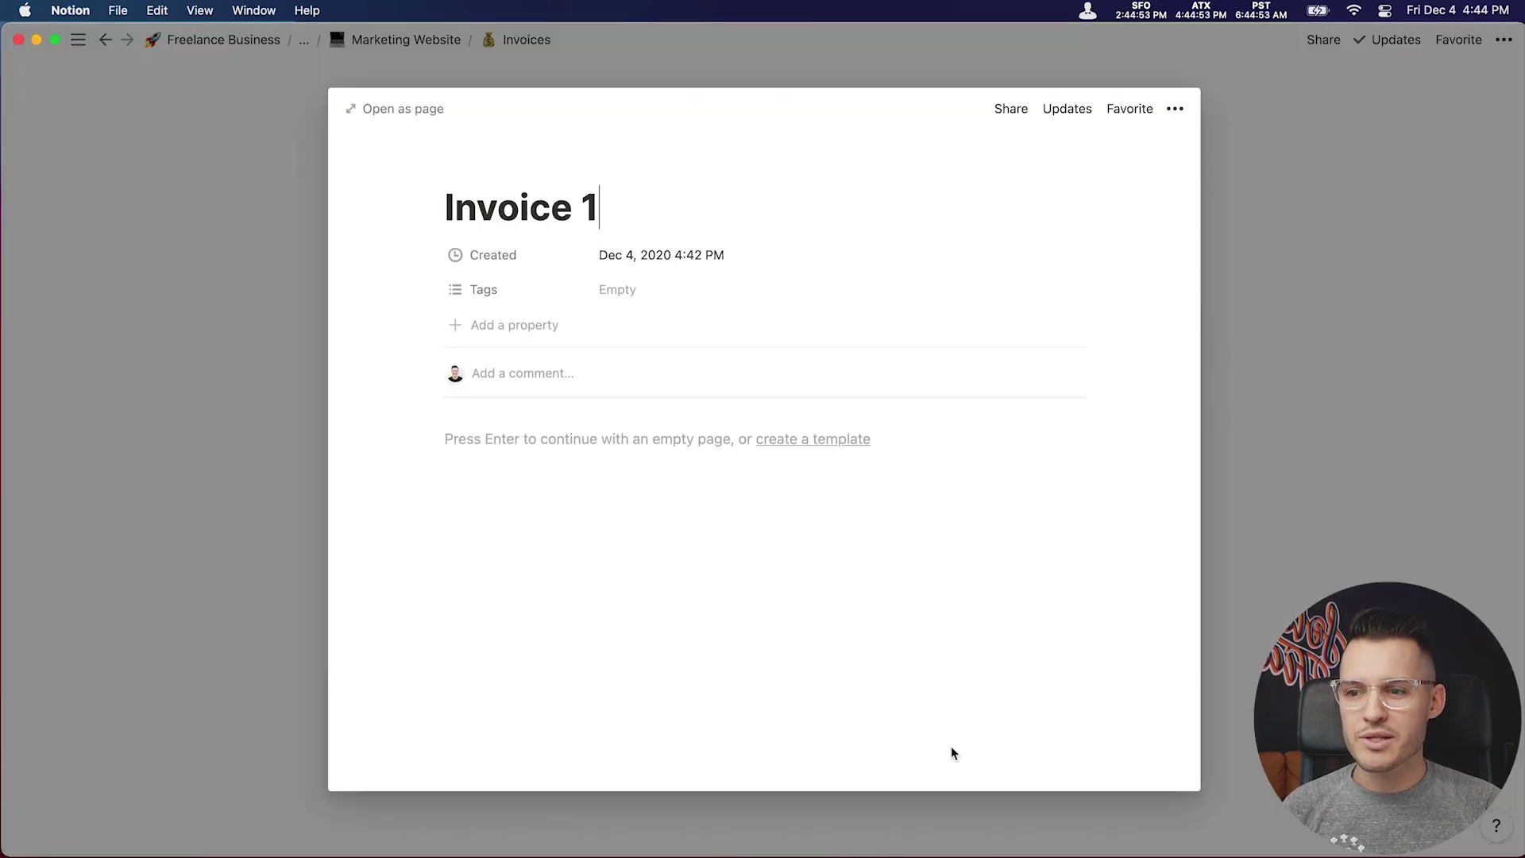
{"action": "left_click", "coordinate": [1330, 282]}
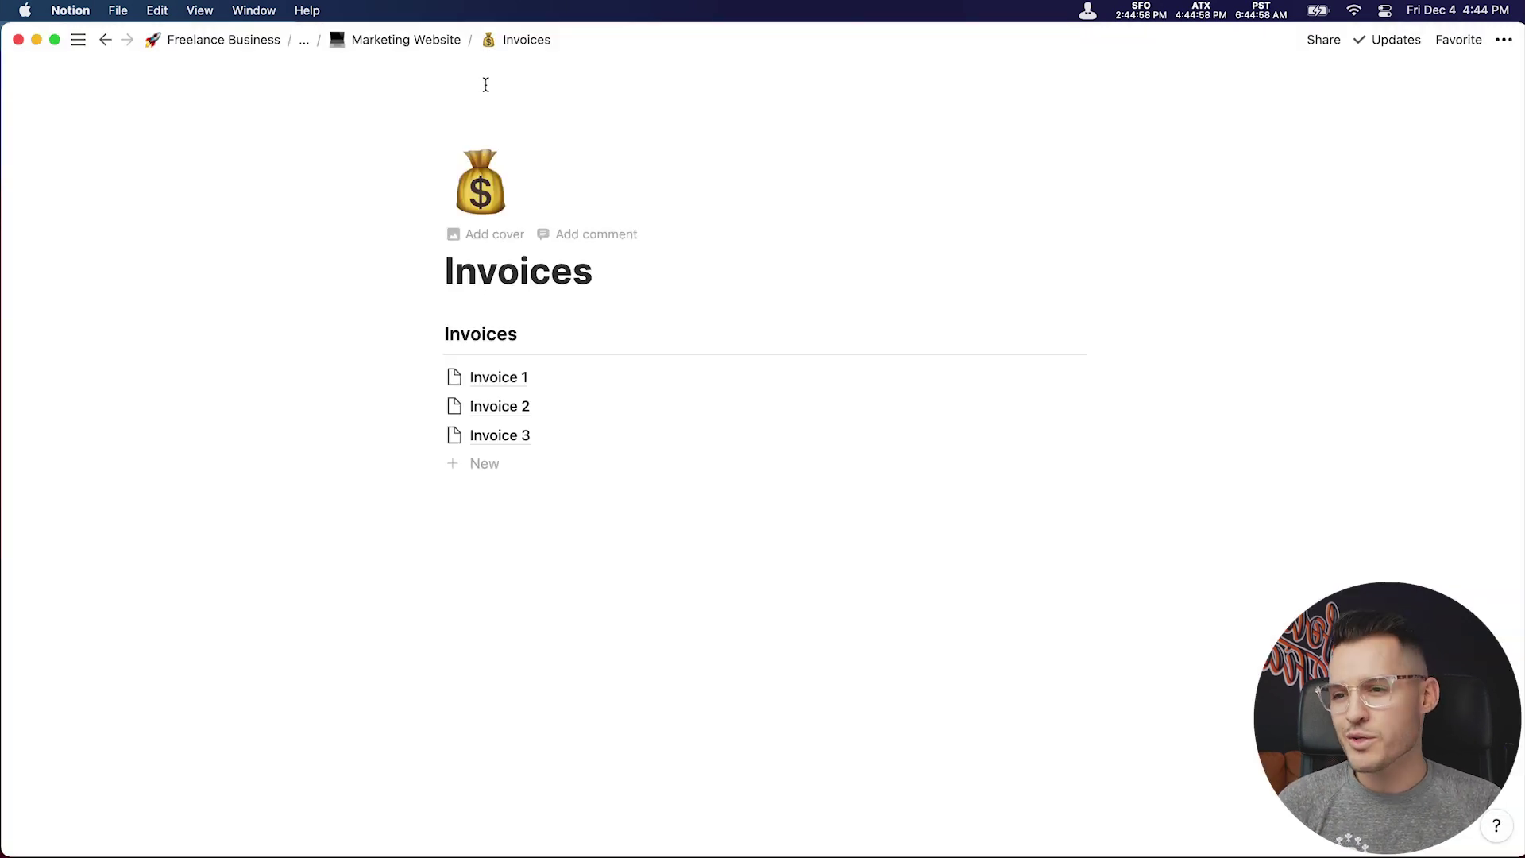
{"action": "left_click", "coordinate": [417, 45]}
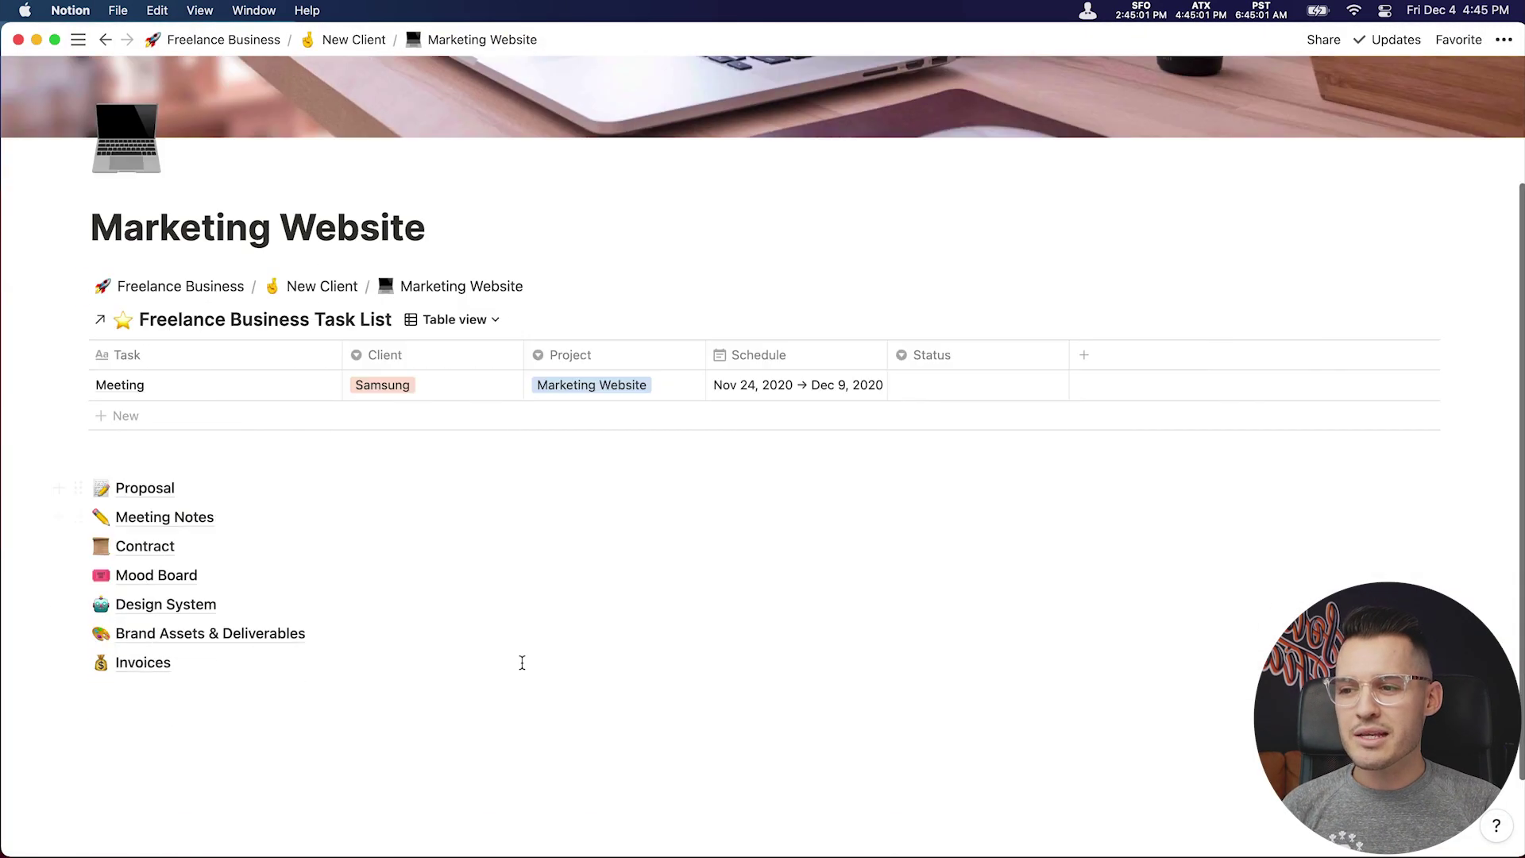
{"action": "scroll", "coordinate": [522, 662], "scroll_direction": "up", "scroll_amount": 3}
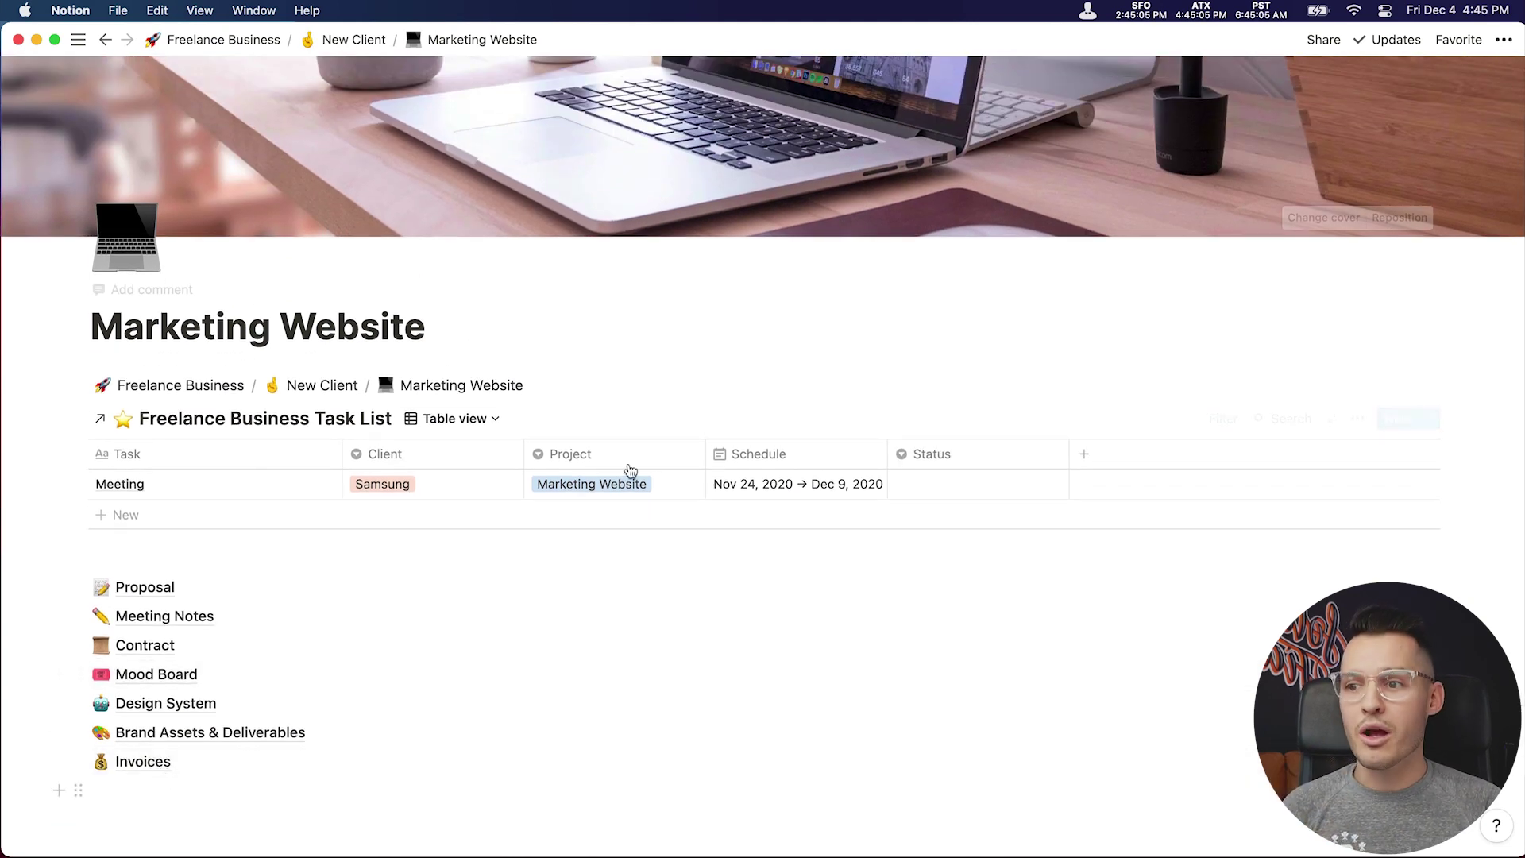
{"action": "left_click", "coordinate": [350, 40]}
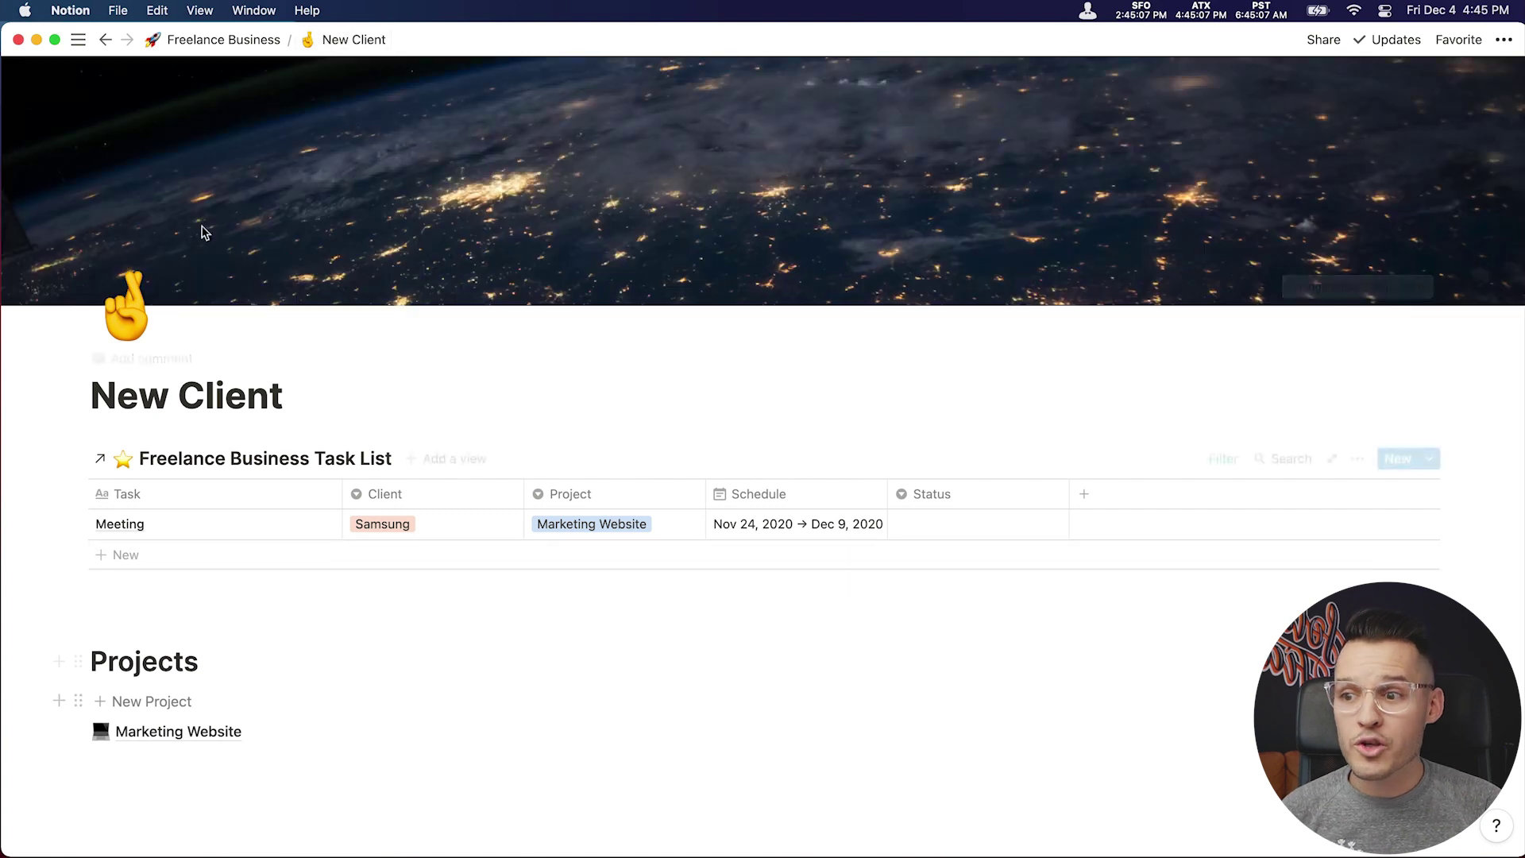
Rename the New Client page to Samsung.
{"action": "left_click", "coordinate": [213, 44]}
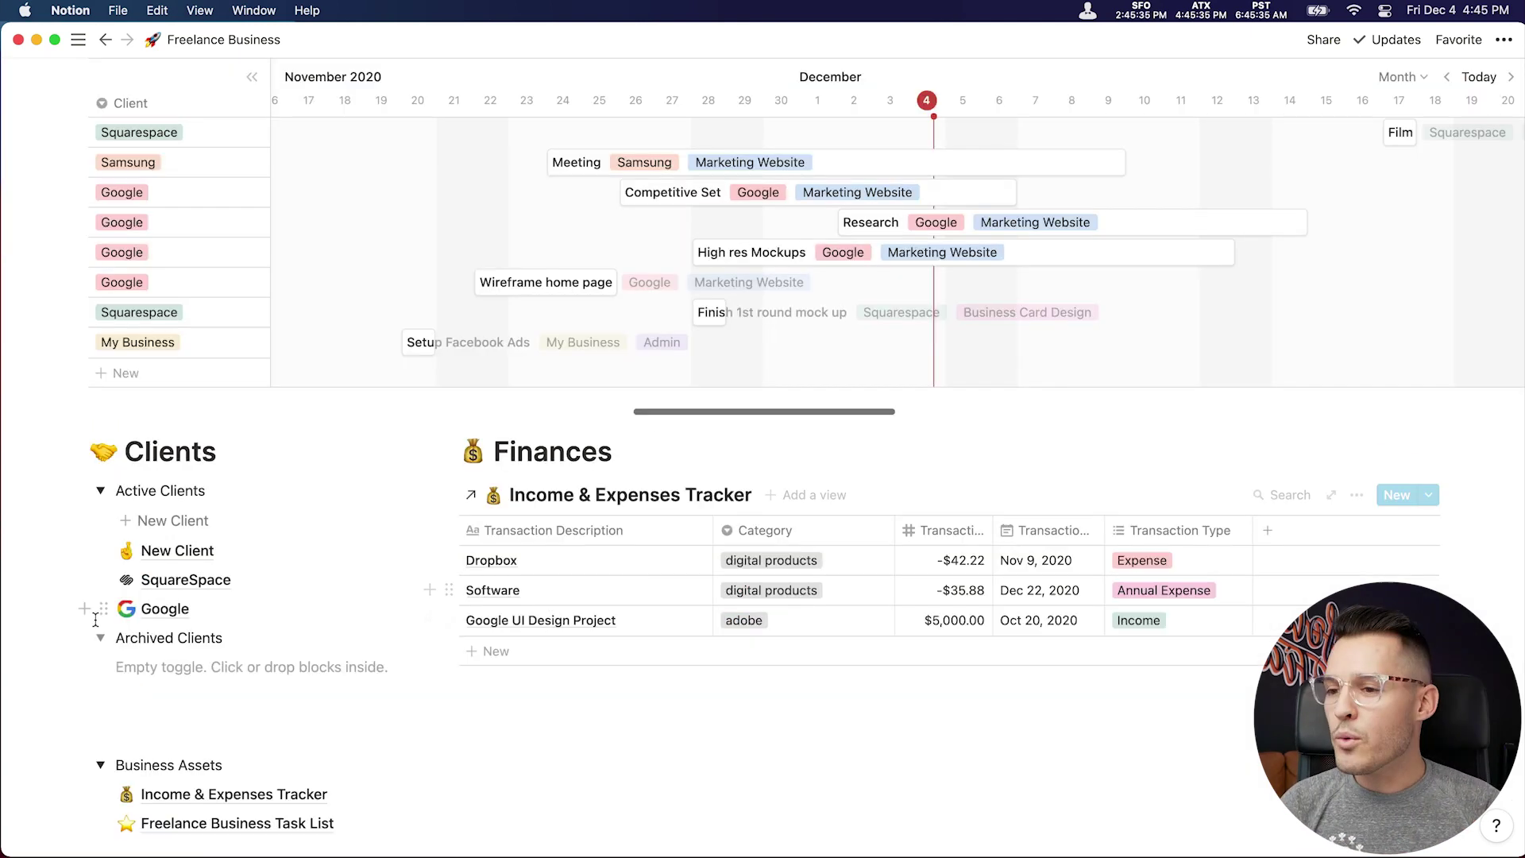
{"action": "left_click", "coordinate": [179, 556]}
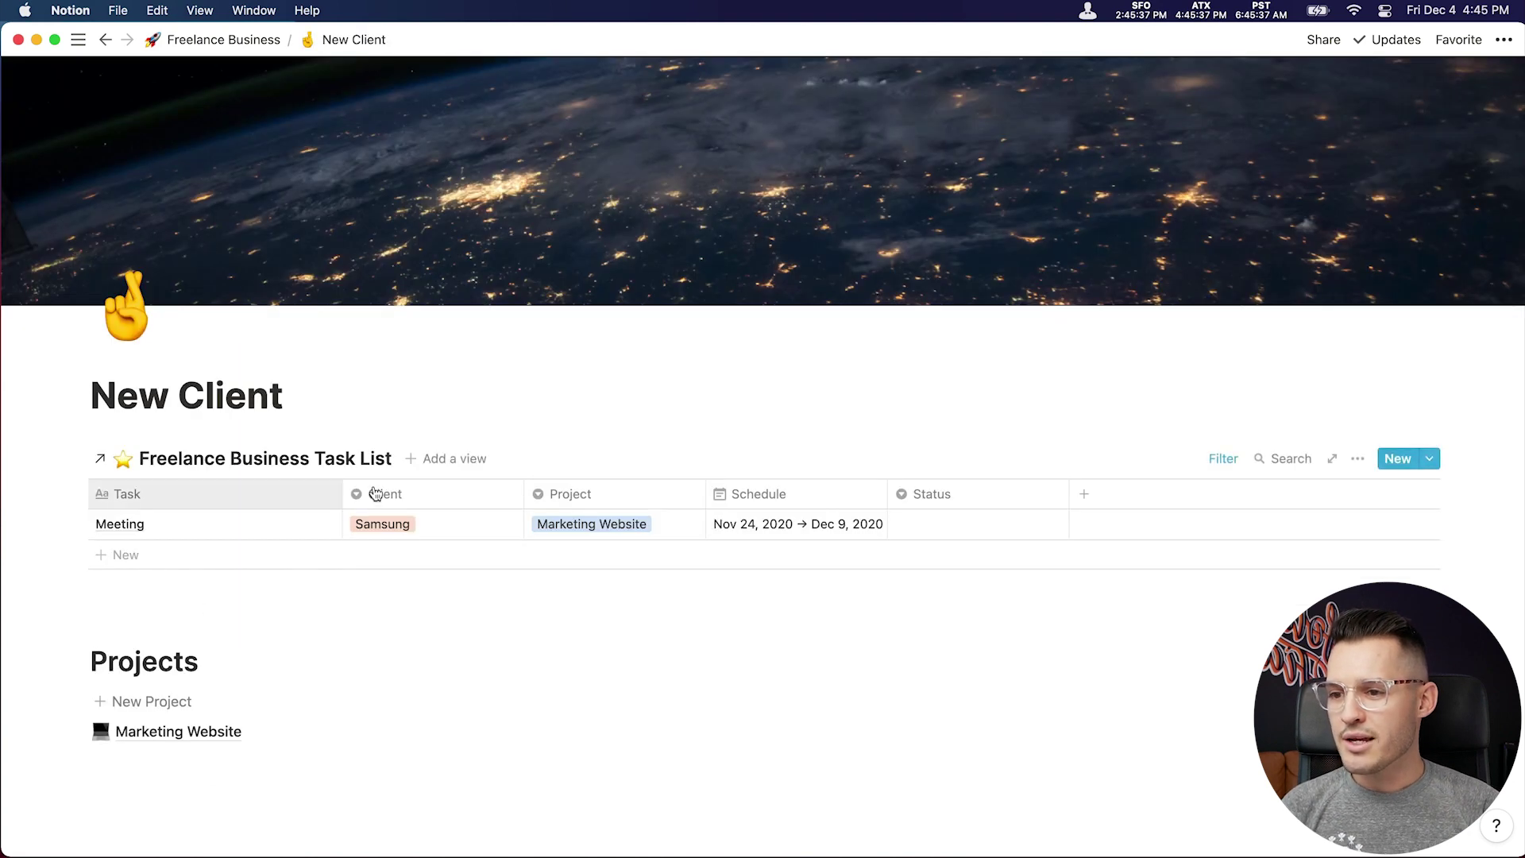
{"action": "triple_click", "coordinate": [203, 406]}
{"action": "type", "text": "Samsung"}
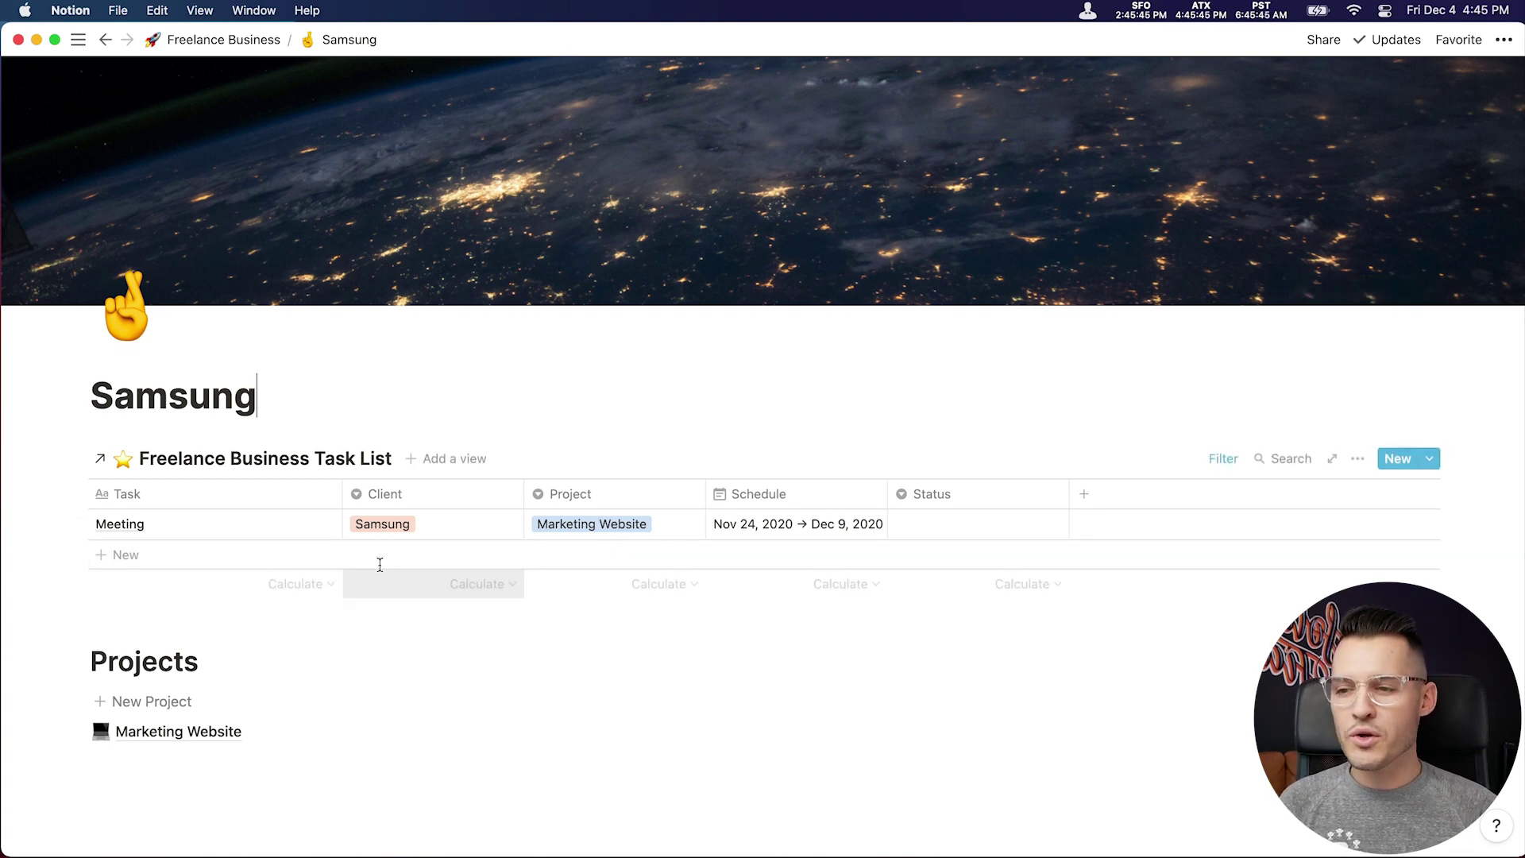
Add a Logo Design concepts task tagged with a new logo project.
{"action": "left_click", "coordinate": [158, 566]}
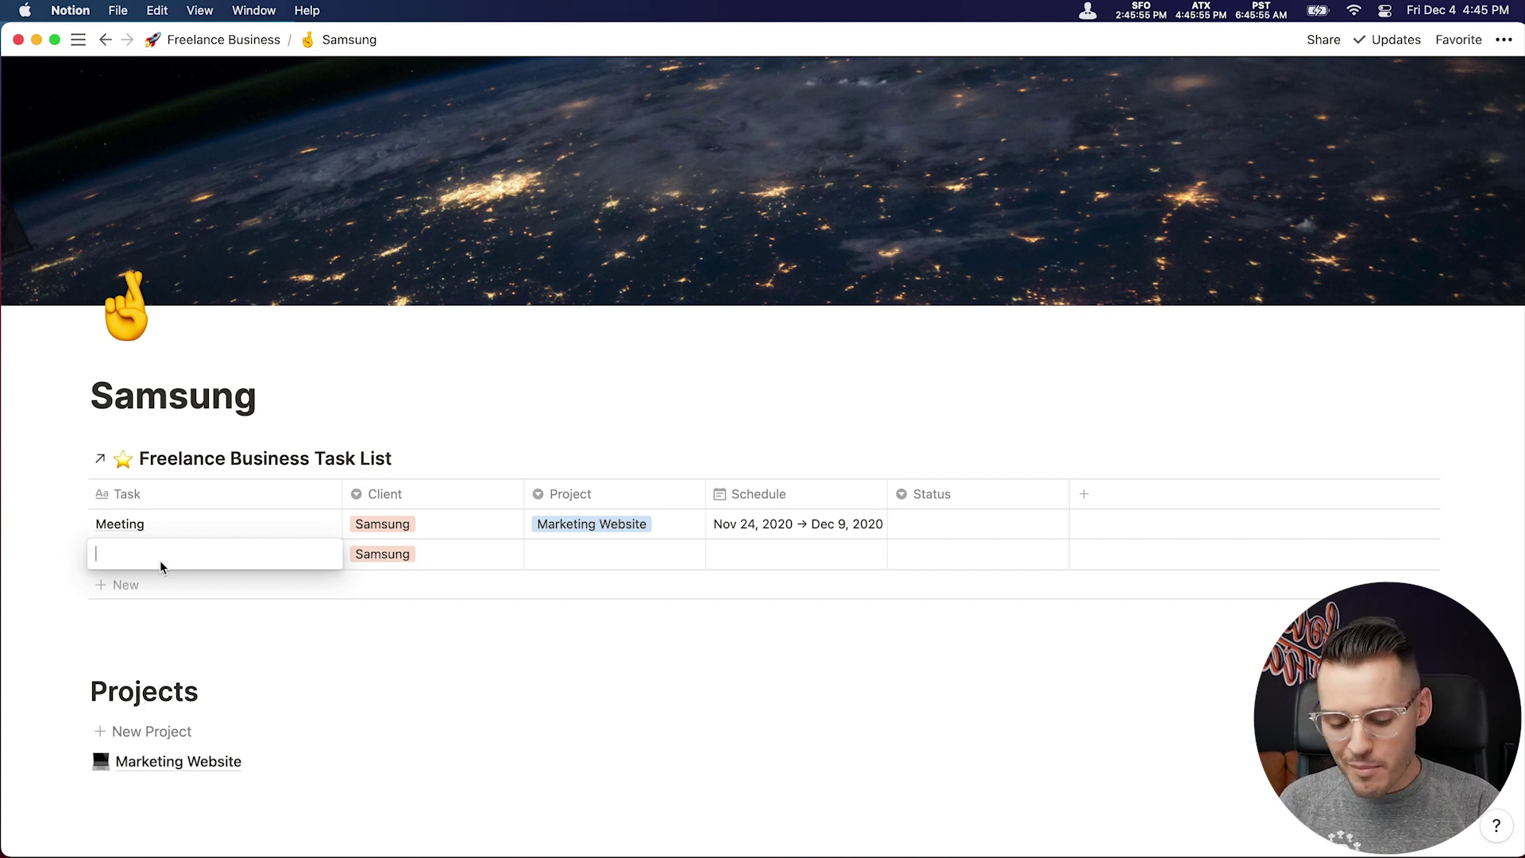
{"action": "type", "text": "Logo Design"}
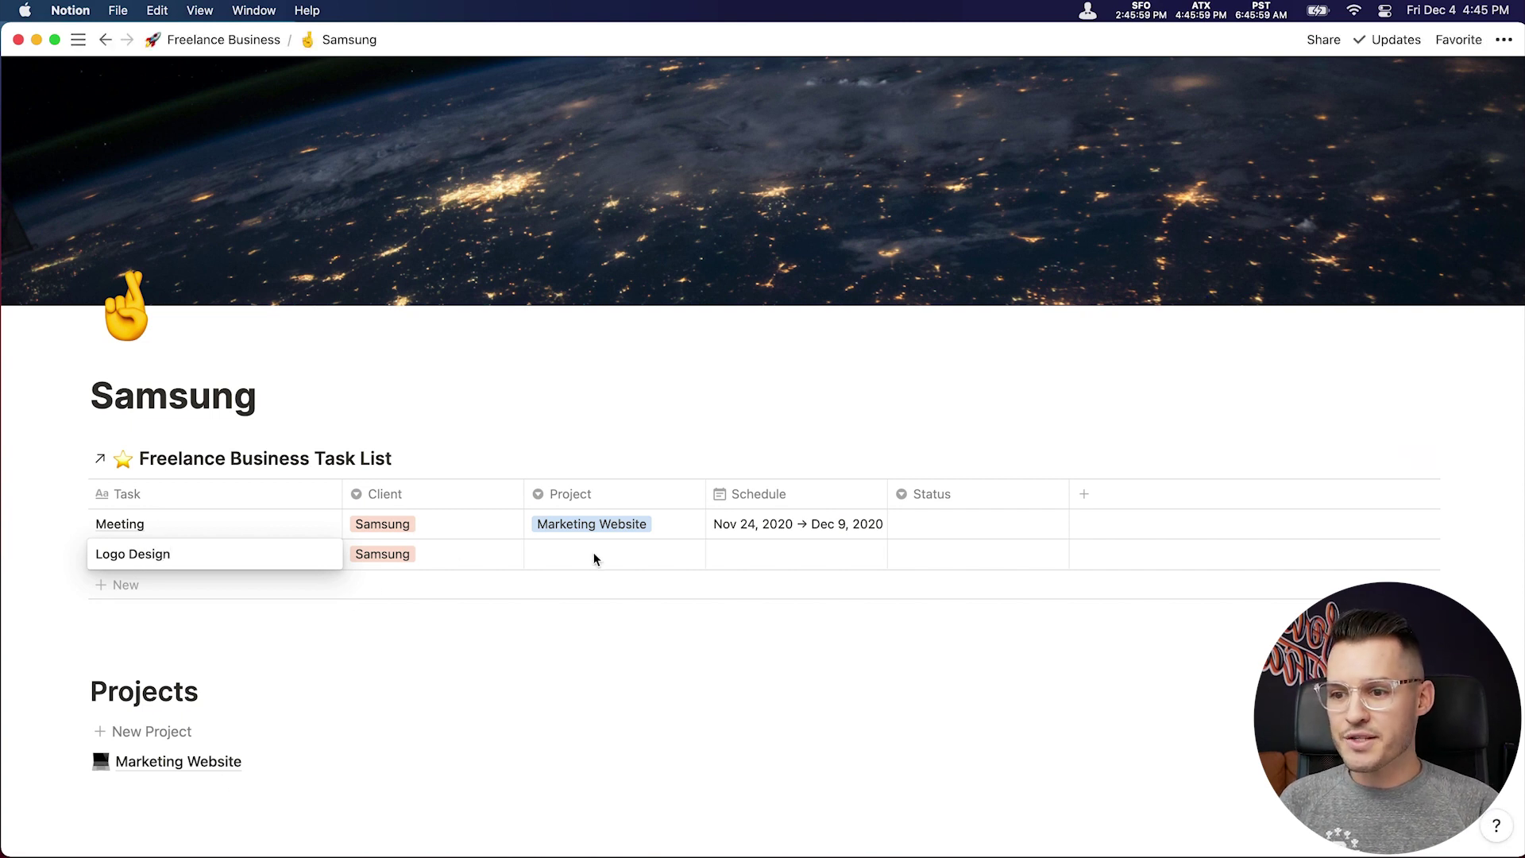
{"action": "left_click", "coordinate": [593, 555]}
{"action": "type", "text": "logo"}
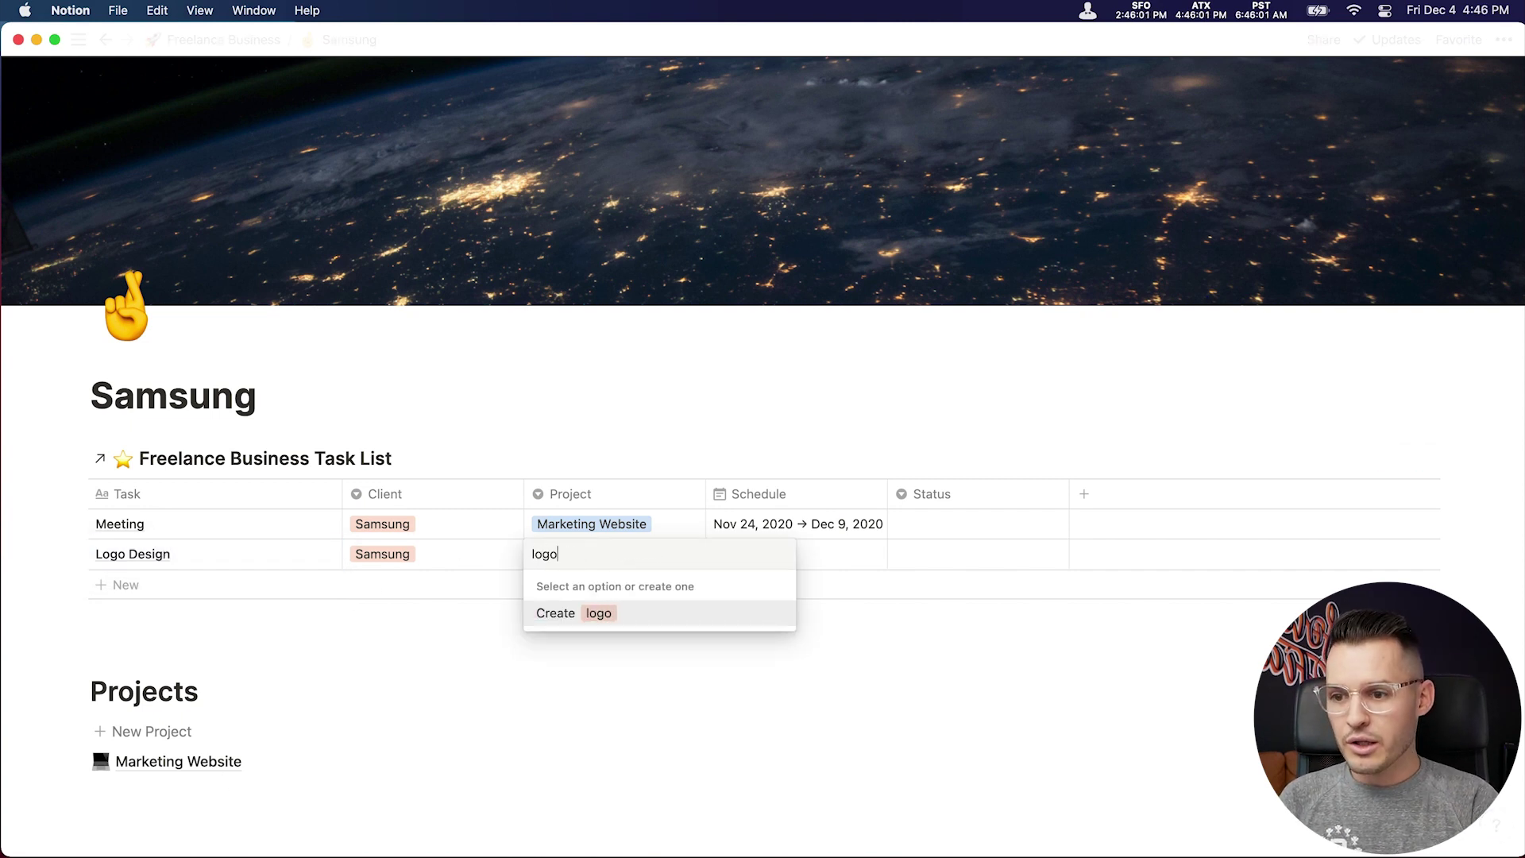
{"action": "left_click", "coordinate": [613, 618]}
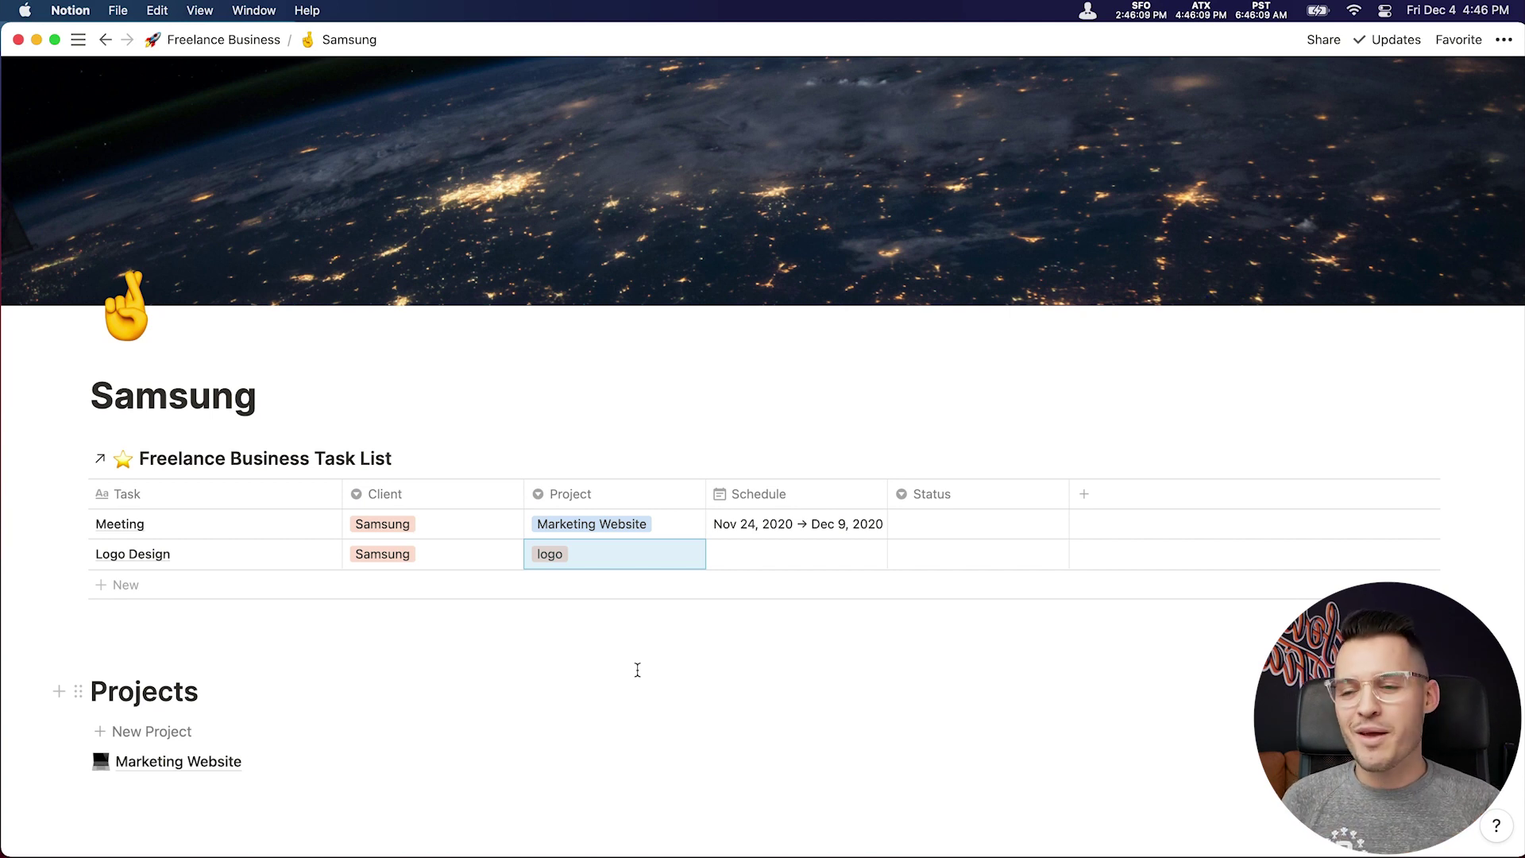
{"action": "left_click", "coordinate": [159, 554]}
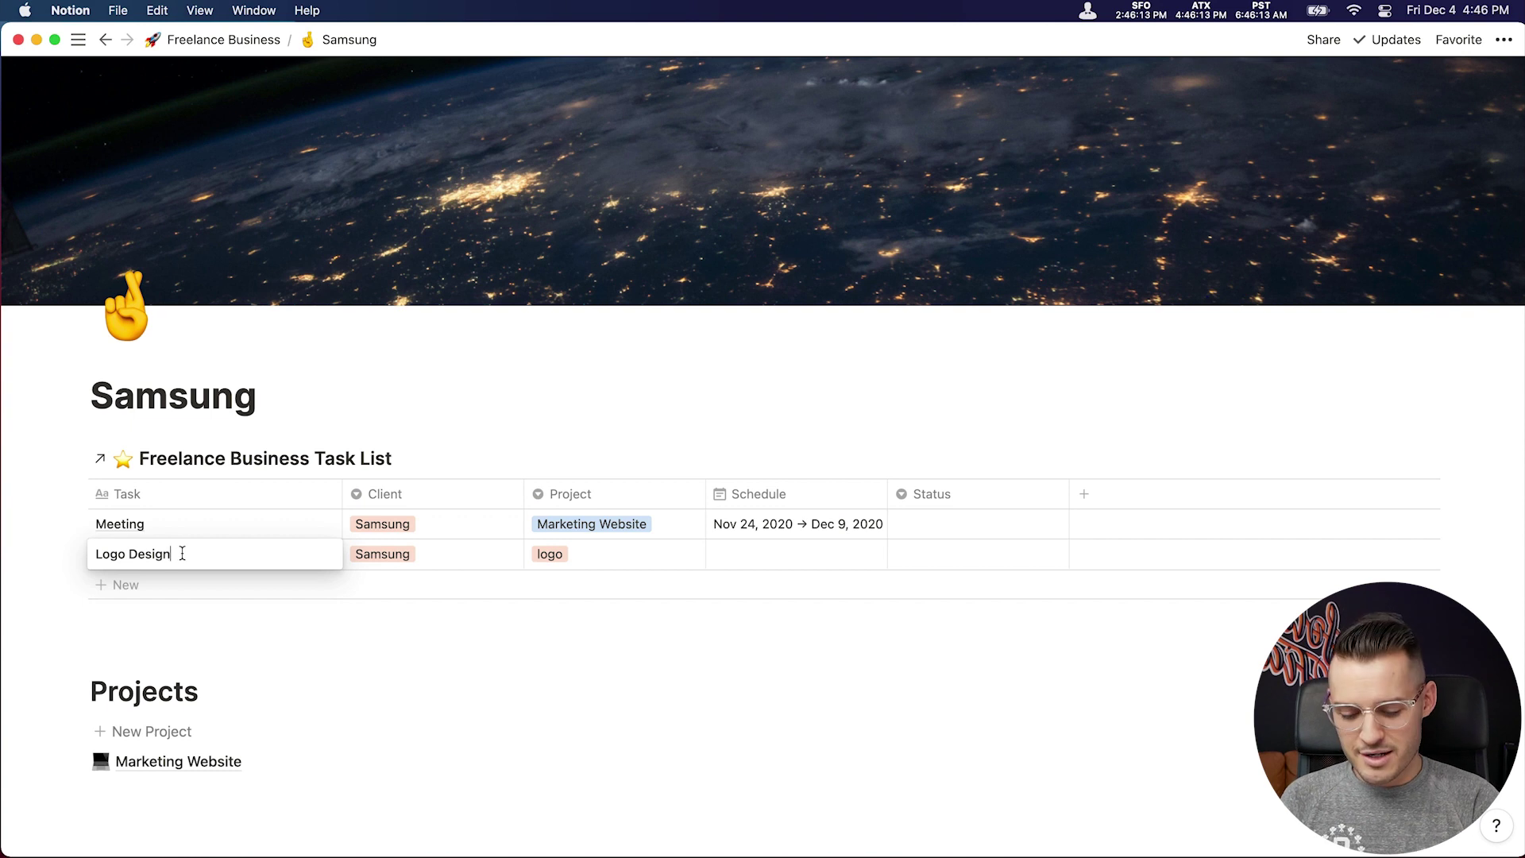
{"action": "type", "text": "concepts"}
{"action": "left_click", "coordinate": [198, 591]}
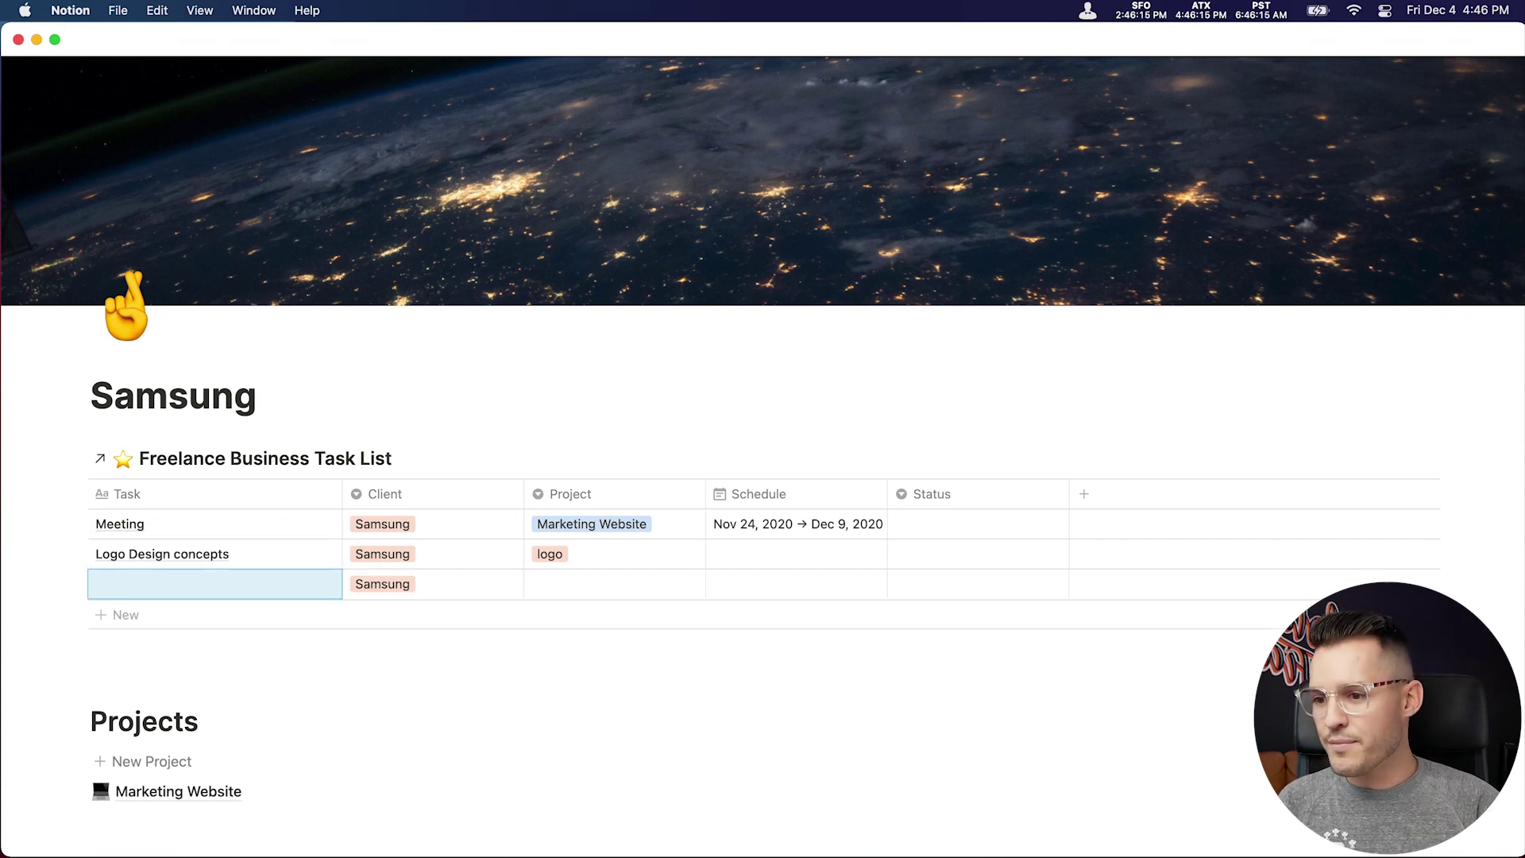
{"action": "left_click", "coordinate": [151, 761]}
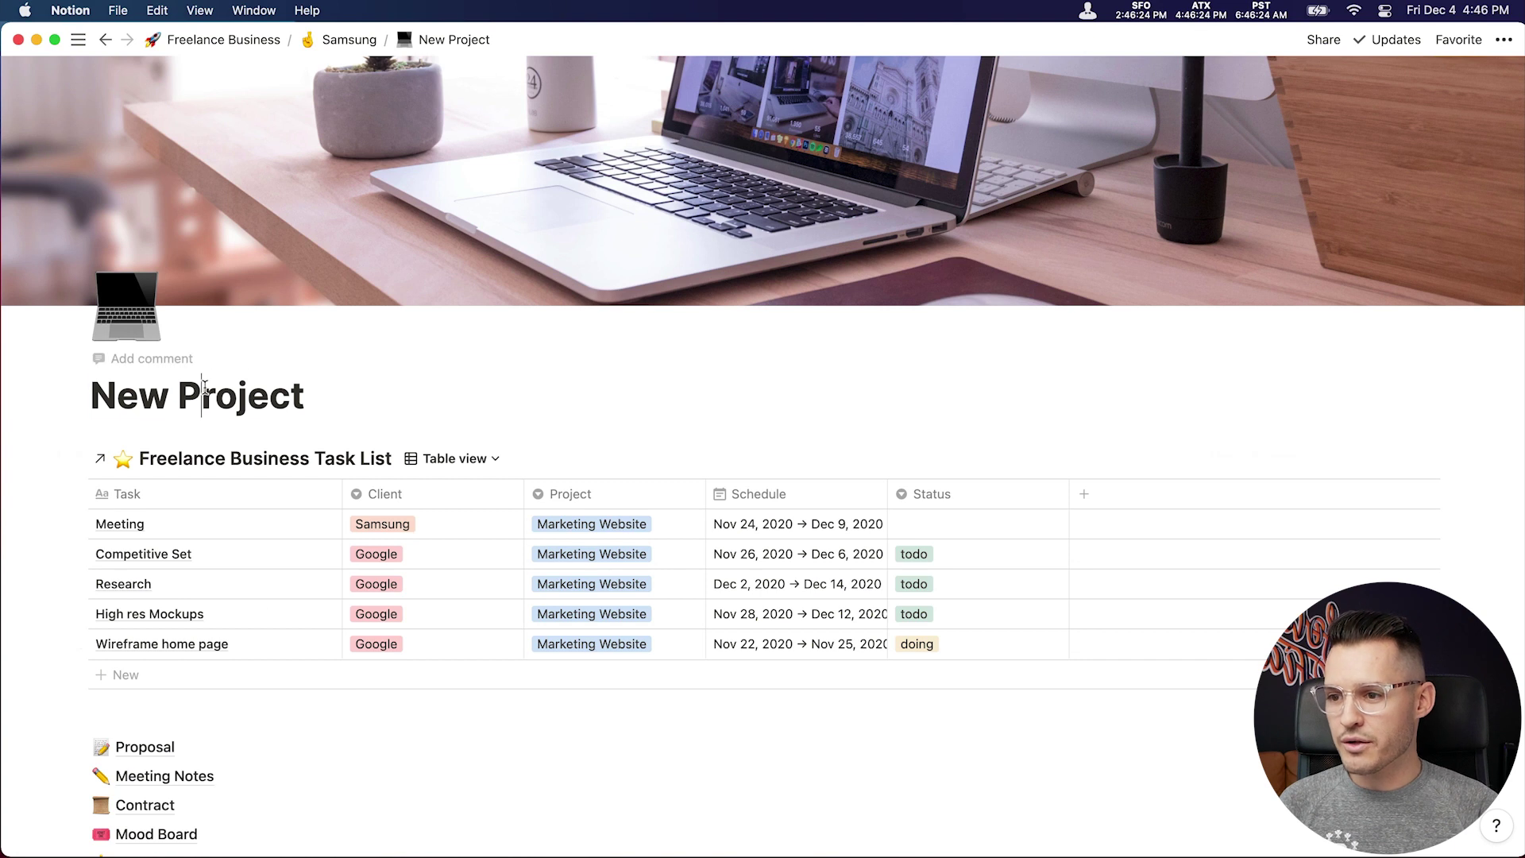
Title the new project page 'Samsung - Logo Design'.
{"action": "triple_click", "coordinate": [203, 391]}
{"action": "type", "text": "Logo Design"}
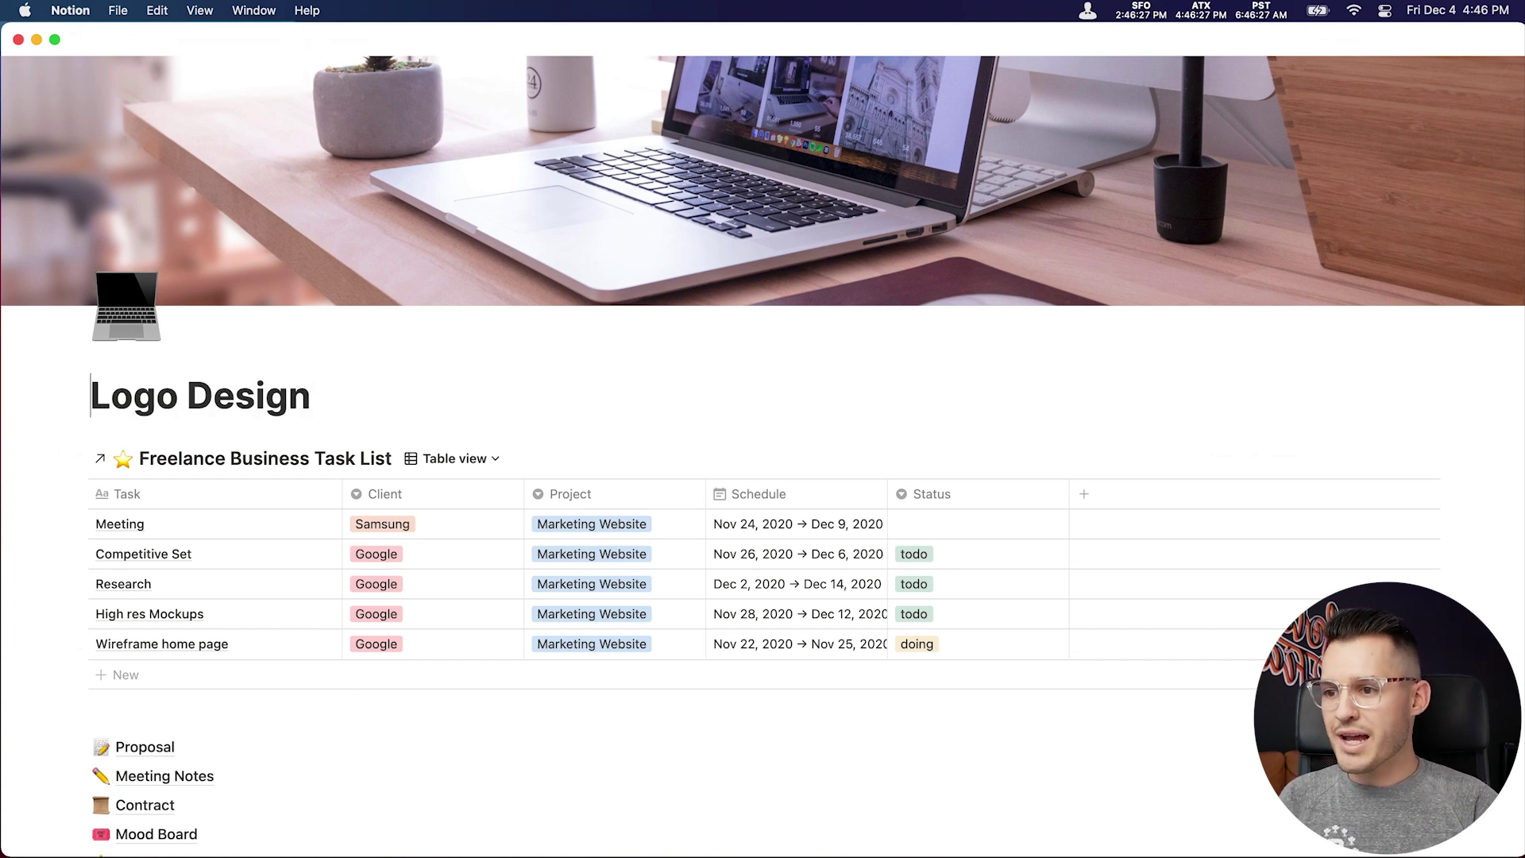
{"action": "left_click", "coordinate": [91, 395]}
{"action": "type", "text": "Sam"}
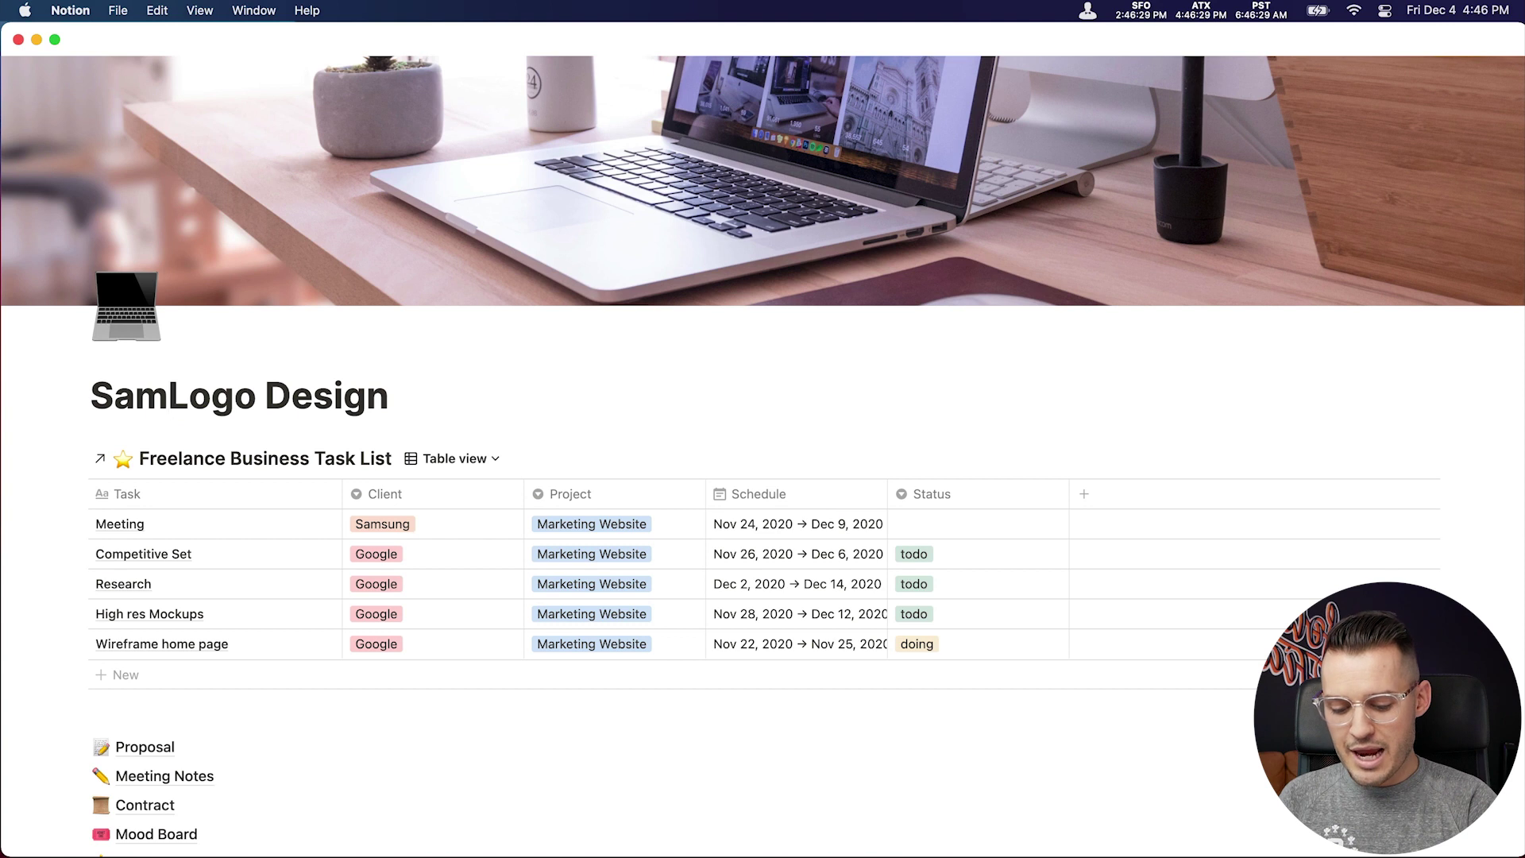
{"action": "type", "text": "sung -"}
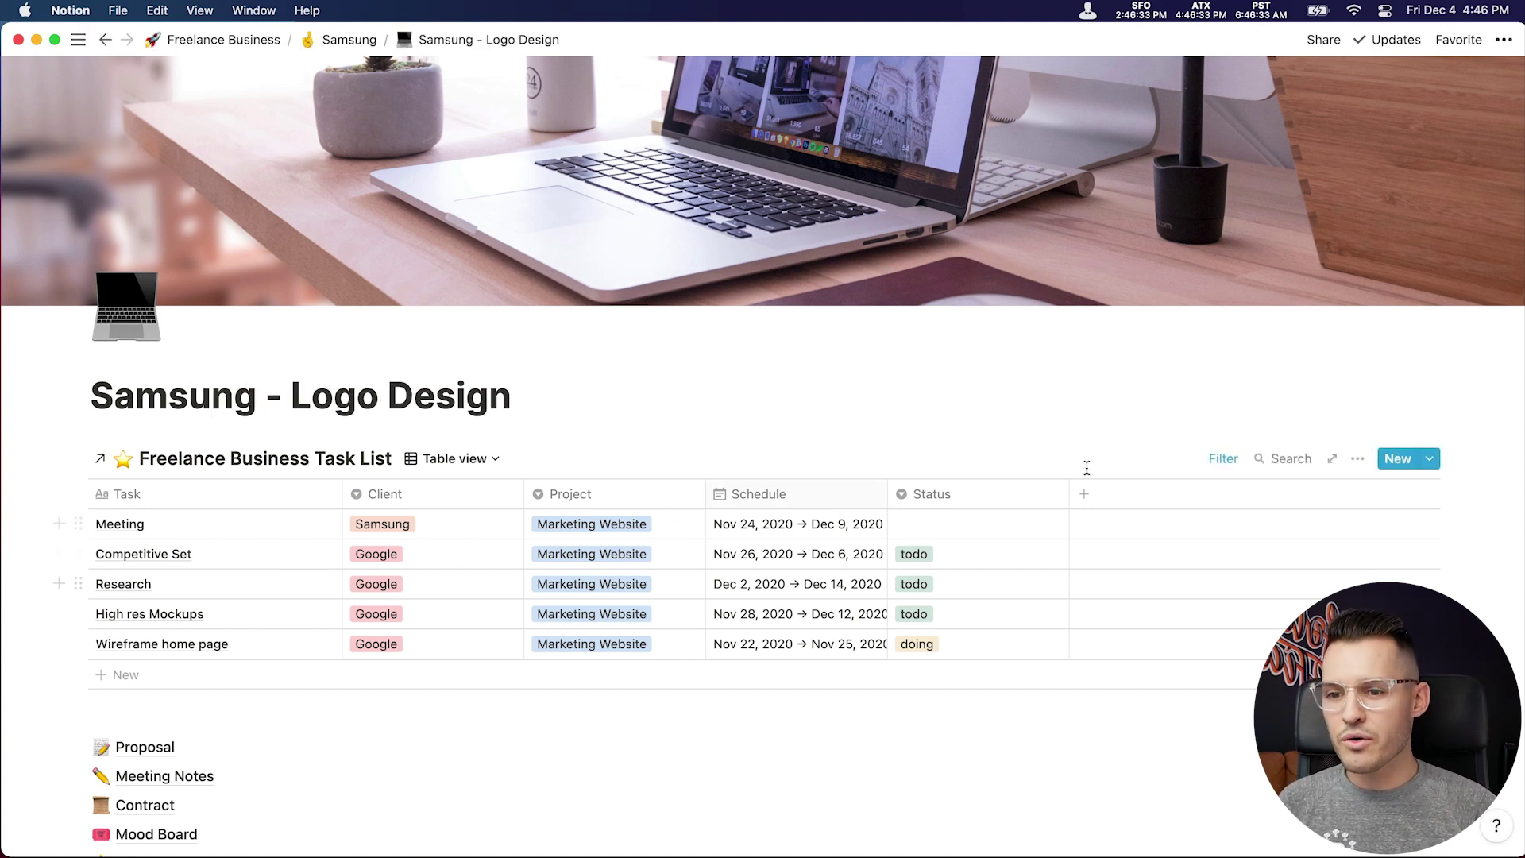
Filter the project's task list to Project is logo and Client is Samsung.
{"action": "left_click", "coordinate": [1223, 459]}
{"action": "left_click", "coordinate": [1337, 533]}
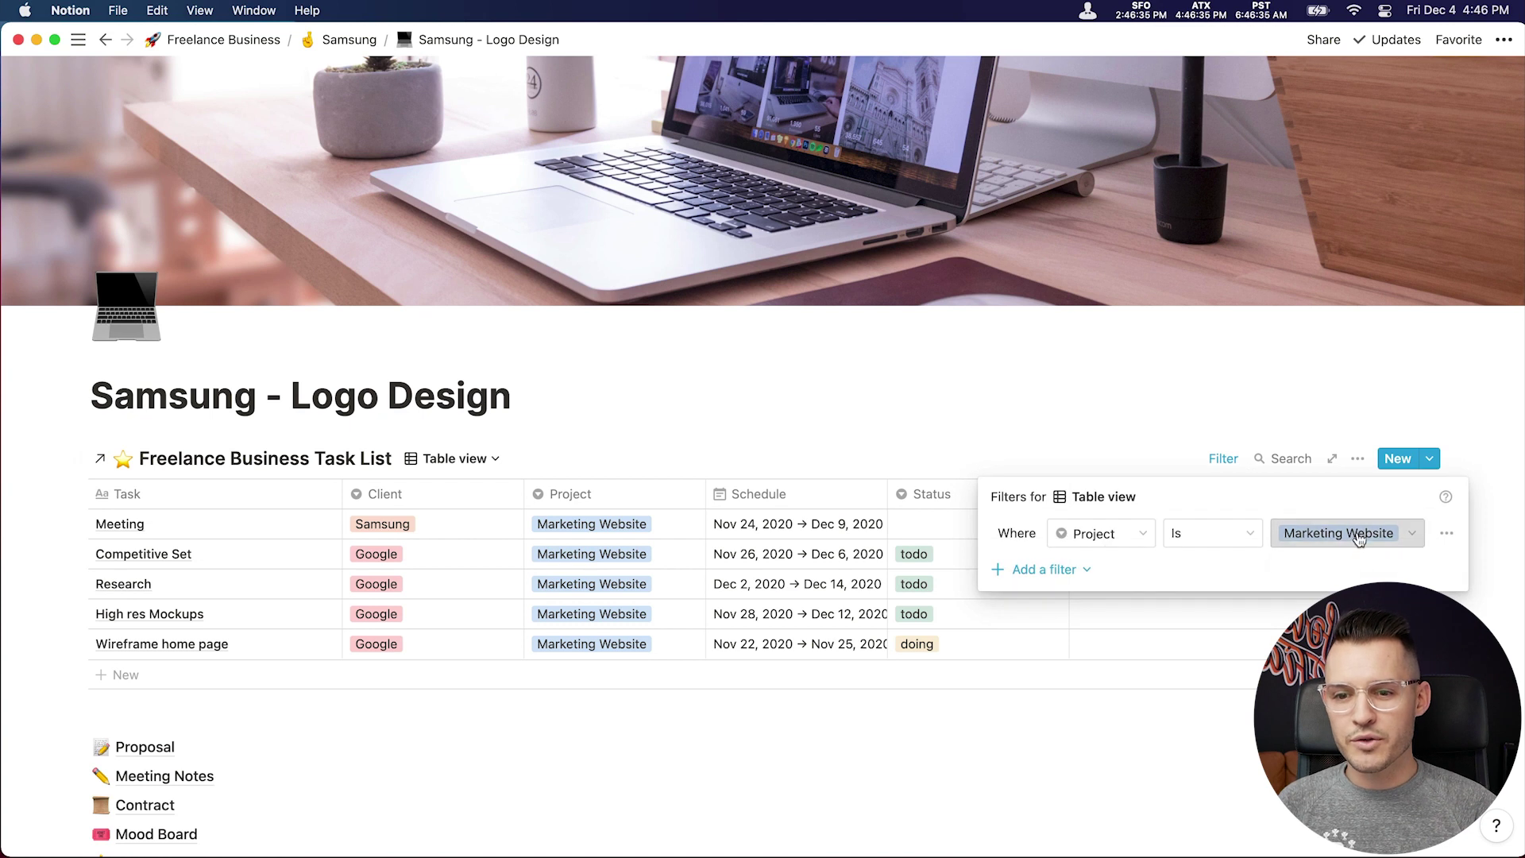
{"action": "left_click", "coordinate": [1319, 574]}
{"action": "left_click", "coordinate": [1031, 569]}
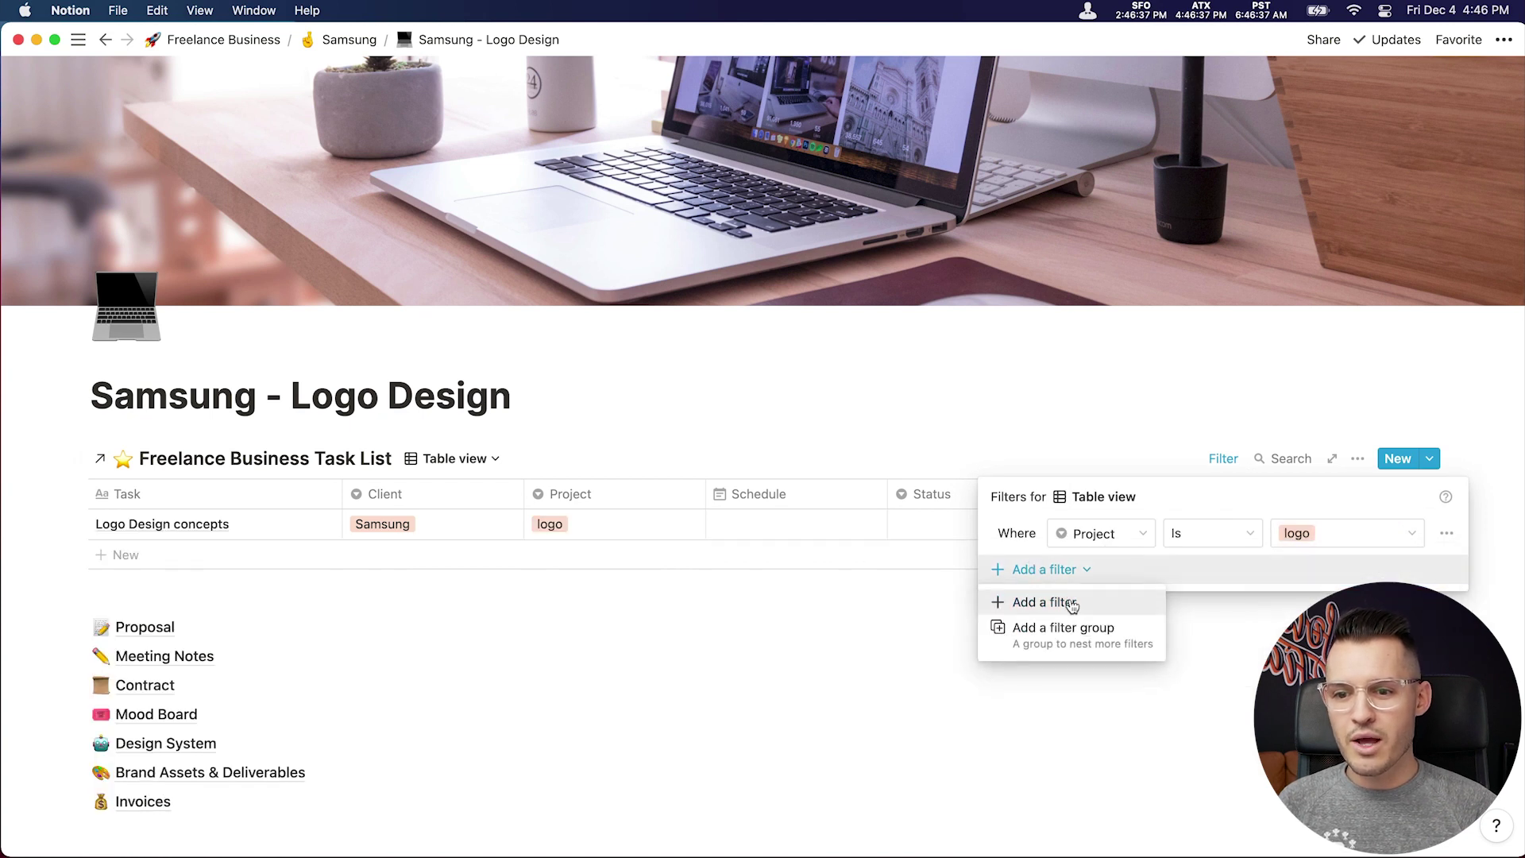
{"action": "left_click", "coordinate": [1075, 602]}
{"action": "left_click", "coordinate": [1098, 571]}
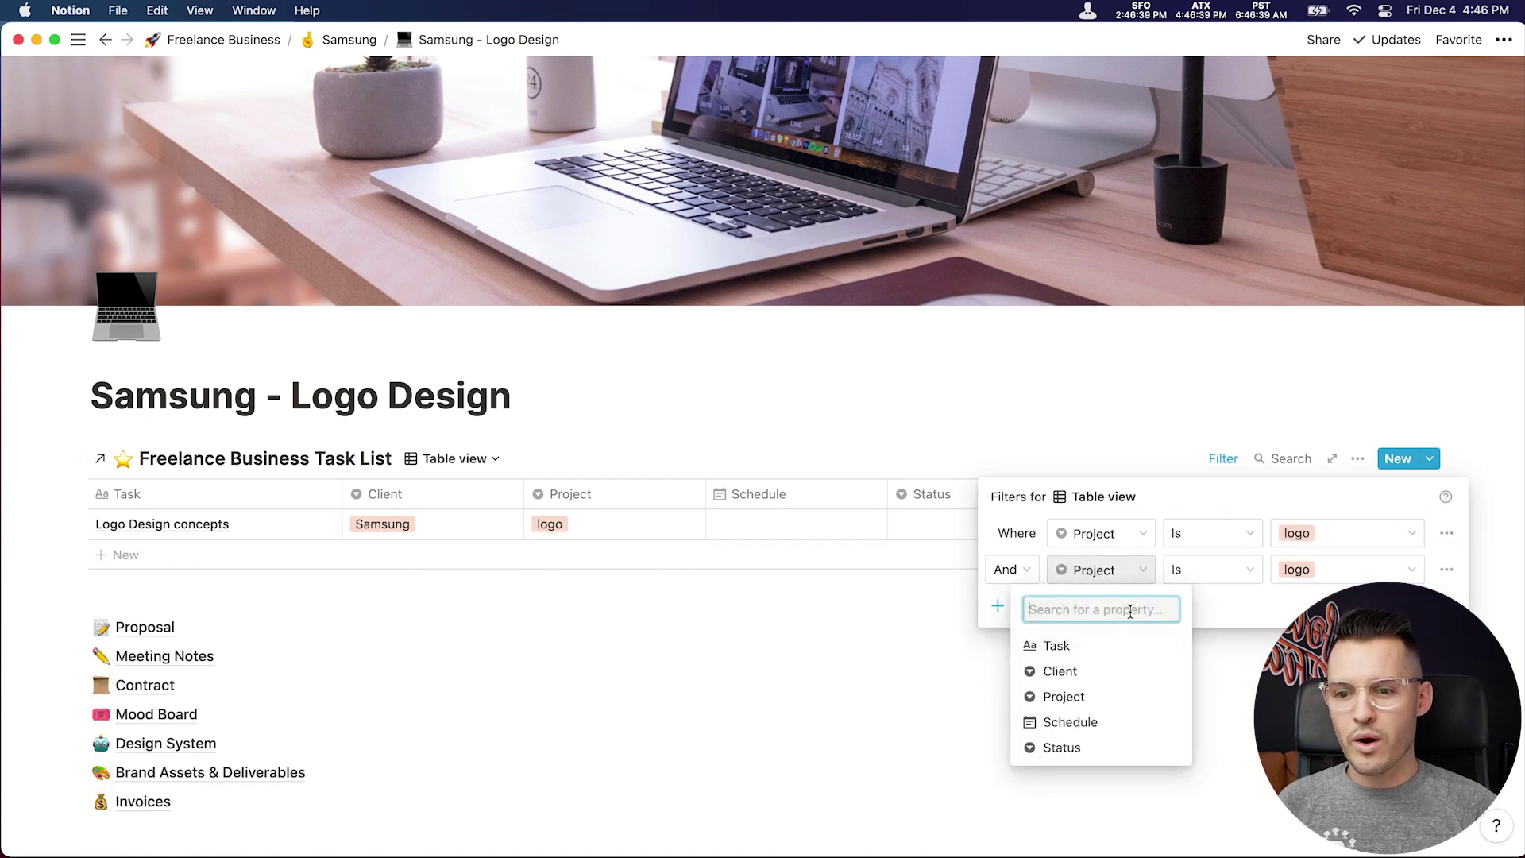
{"action": "left_click", "coordinate": [1112, 671]}
{"action": "left_click", "coordinate": [1318, 639]}
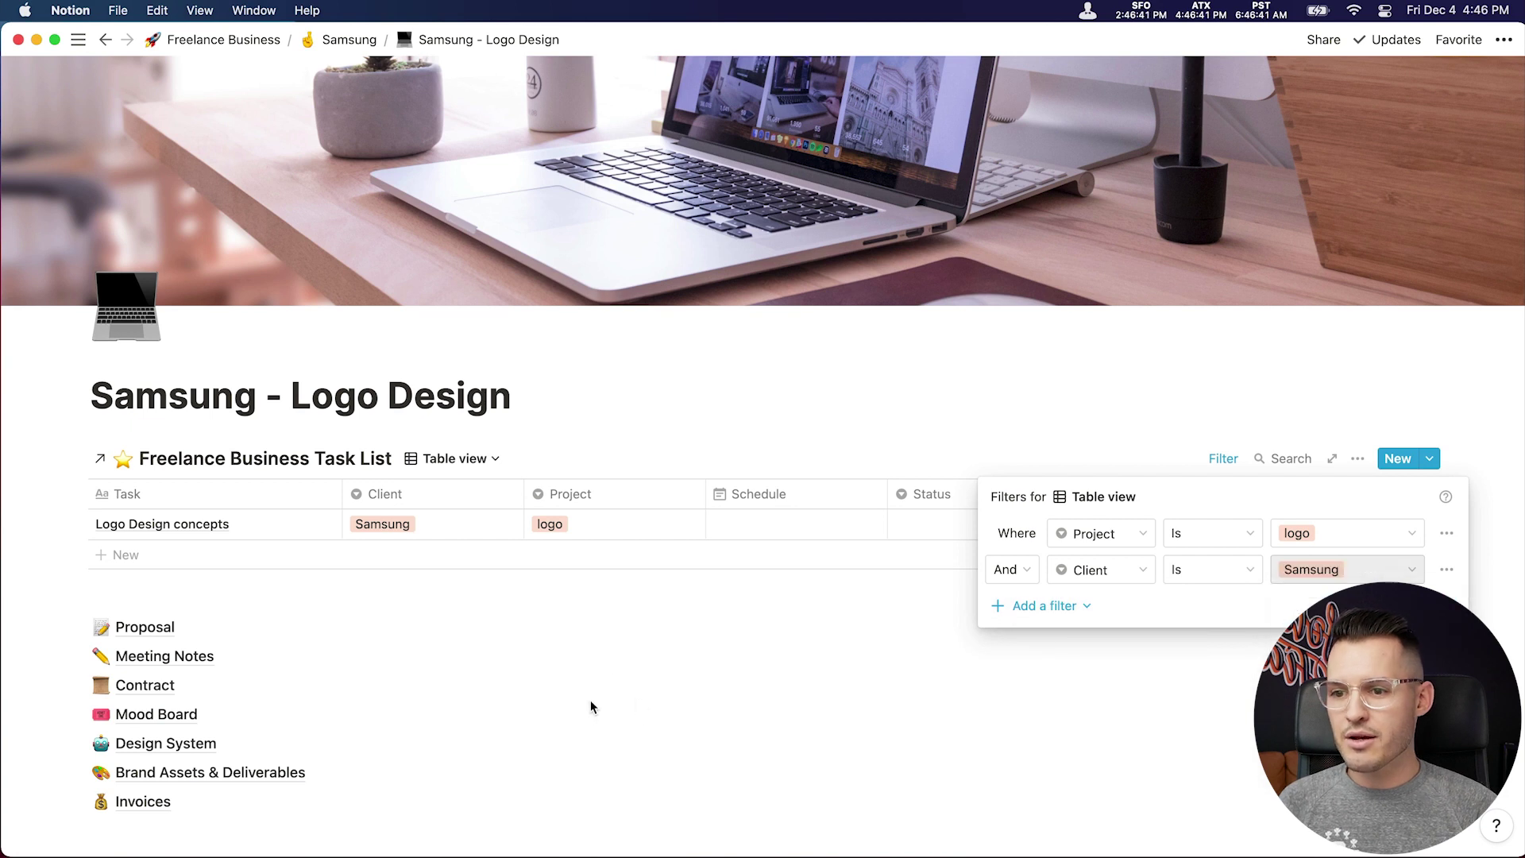
{"action": "left_click", "coordinate": [615, 683]}
Schedule Logo Design concepts from Dec 5 to Dec 19, 2020.
{"action": "left_click", "coordinate": [351, 40]}
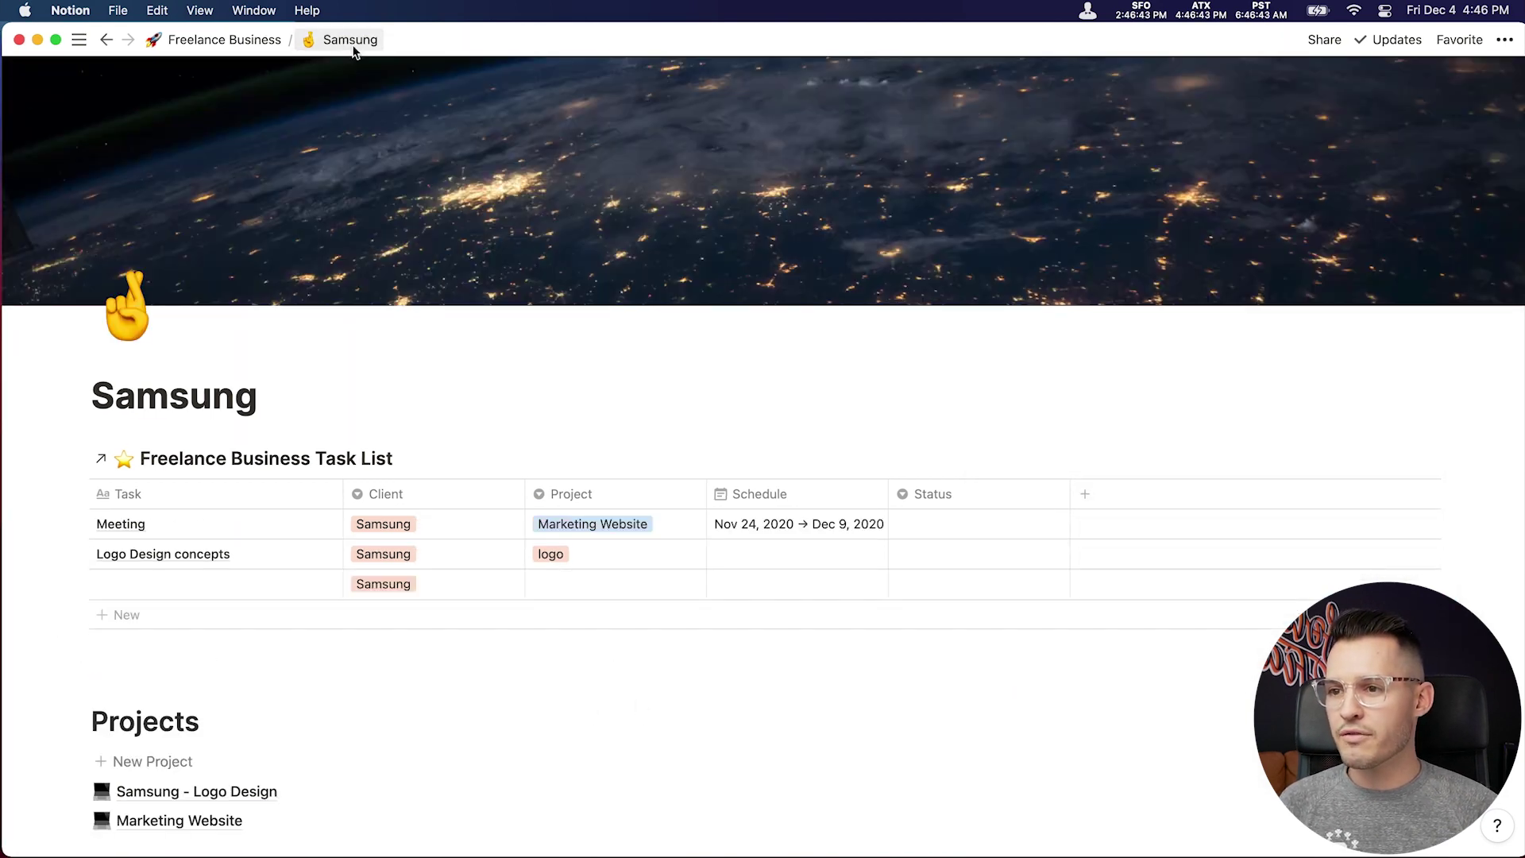
{"action": "scroll", "coordinate": [648, 721], "scroll_direction": "down", "scroll_amount": 4}
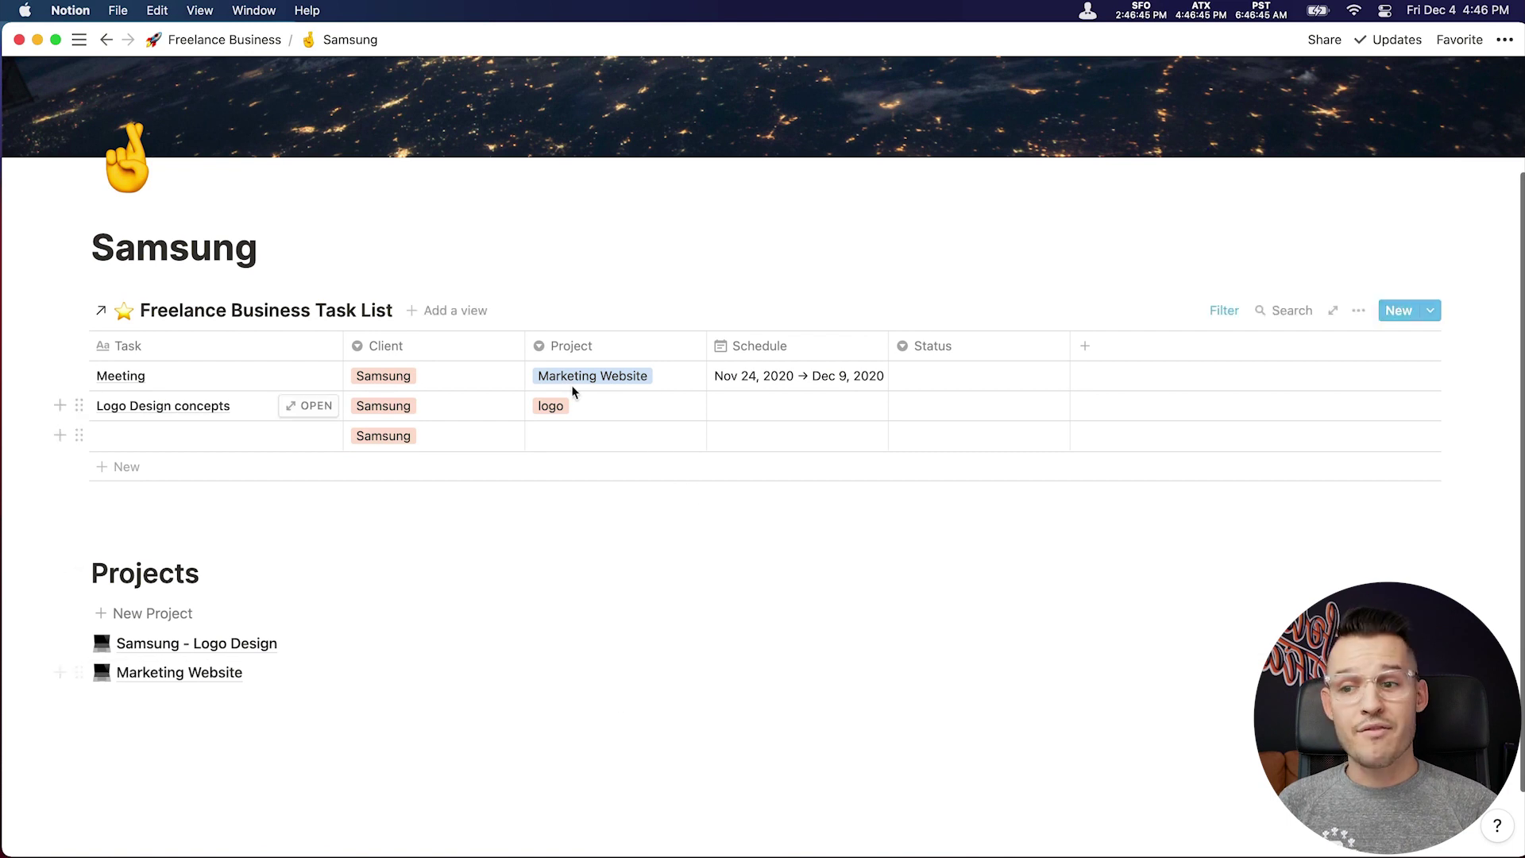
{"action": "left_click", "coordinate": [752, 419]}
{"action": "left_click", "coordinate": [887, 475]}
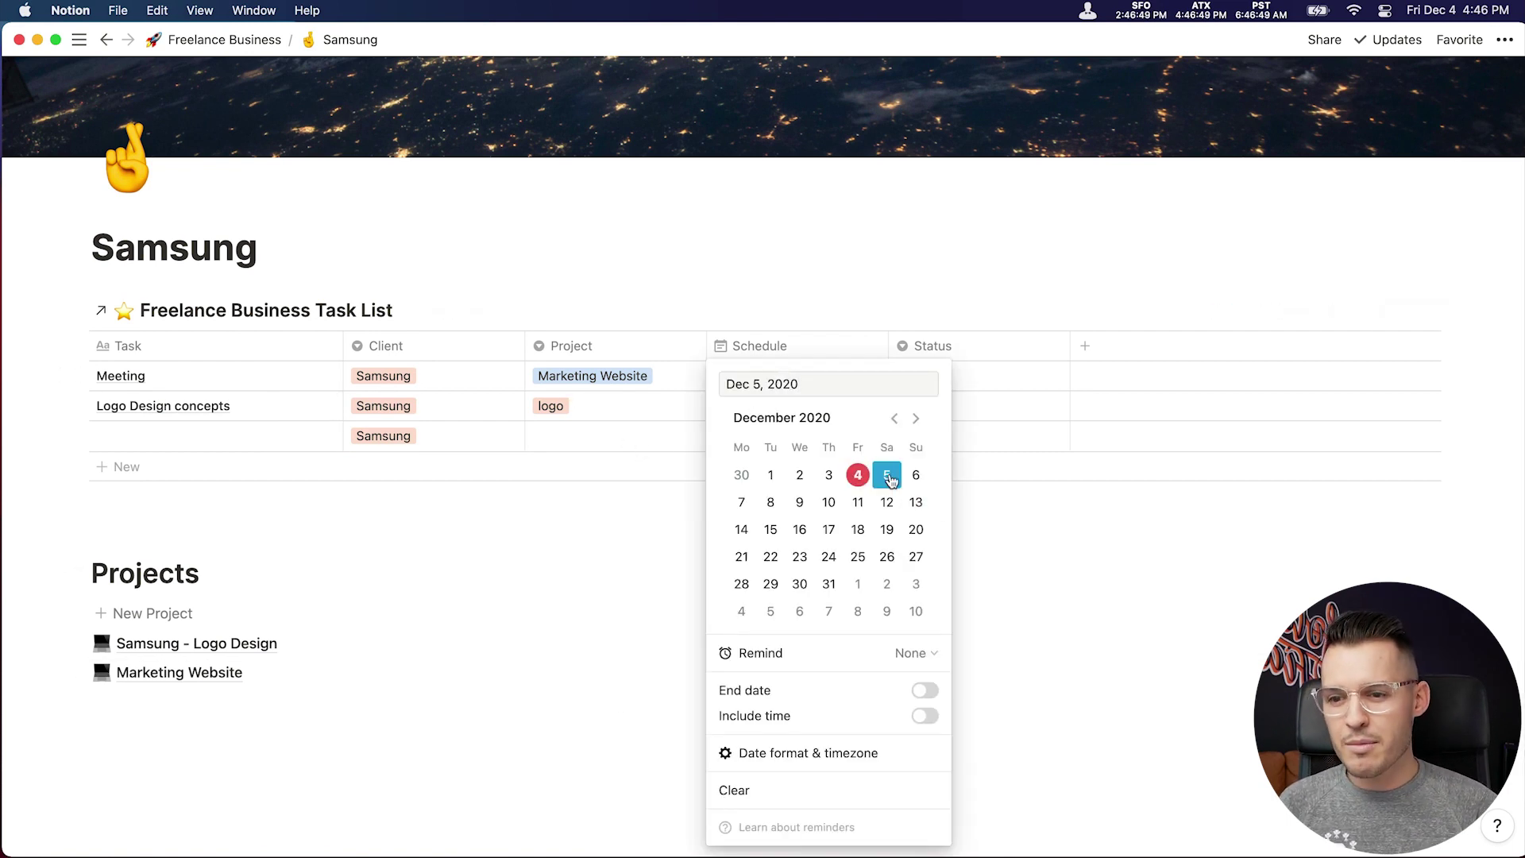
{"action": "left_click", "coordinate": [925, 690]}
{"action": "left_click", "coordinate": [888, 530]}
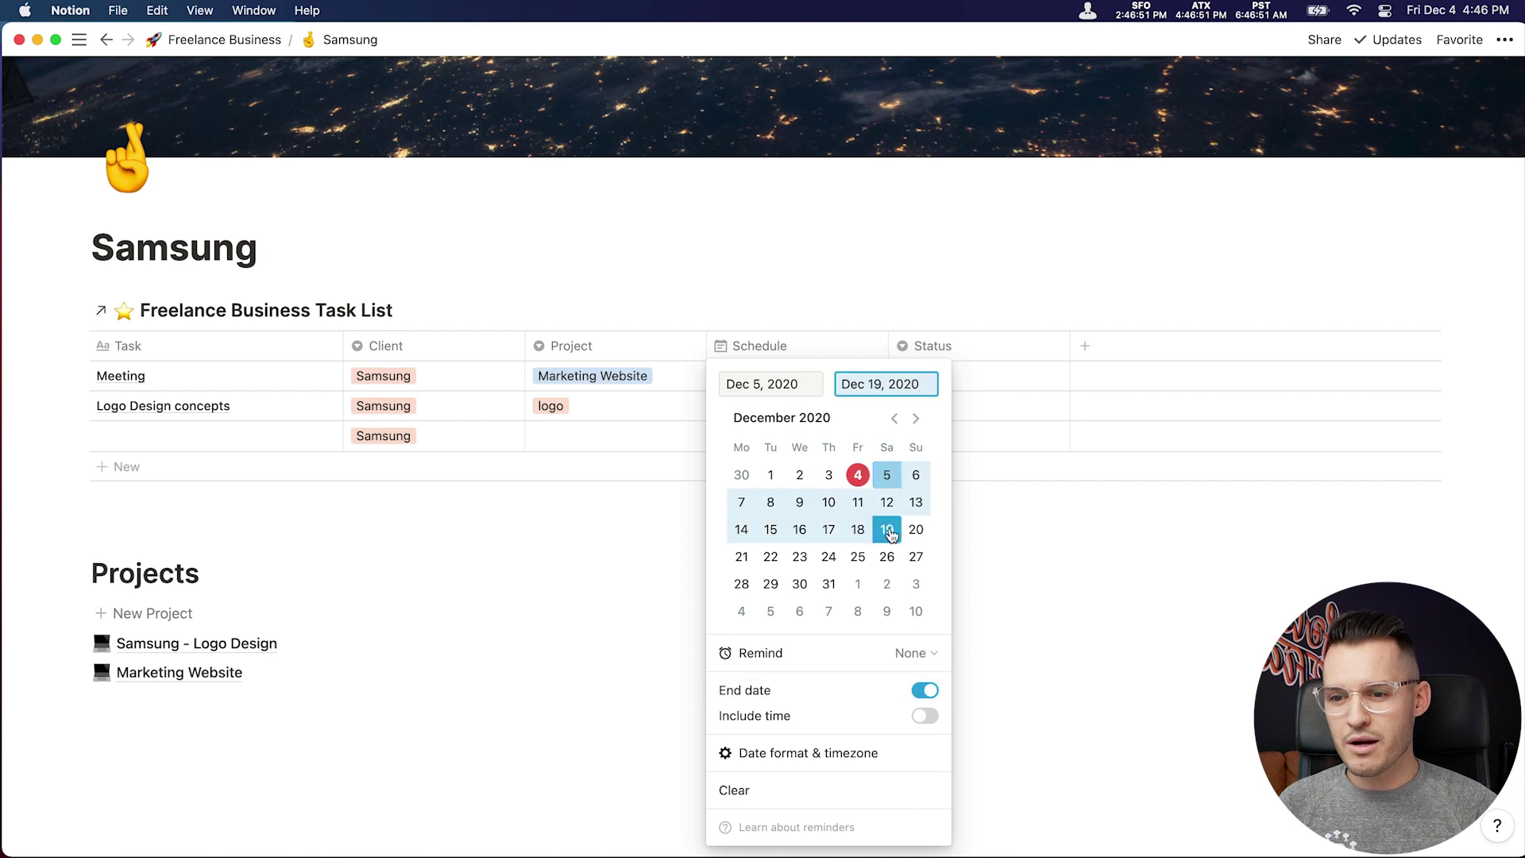
{"action": "left_click", "coordinate": [409, 273]}
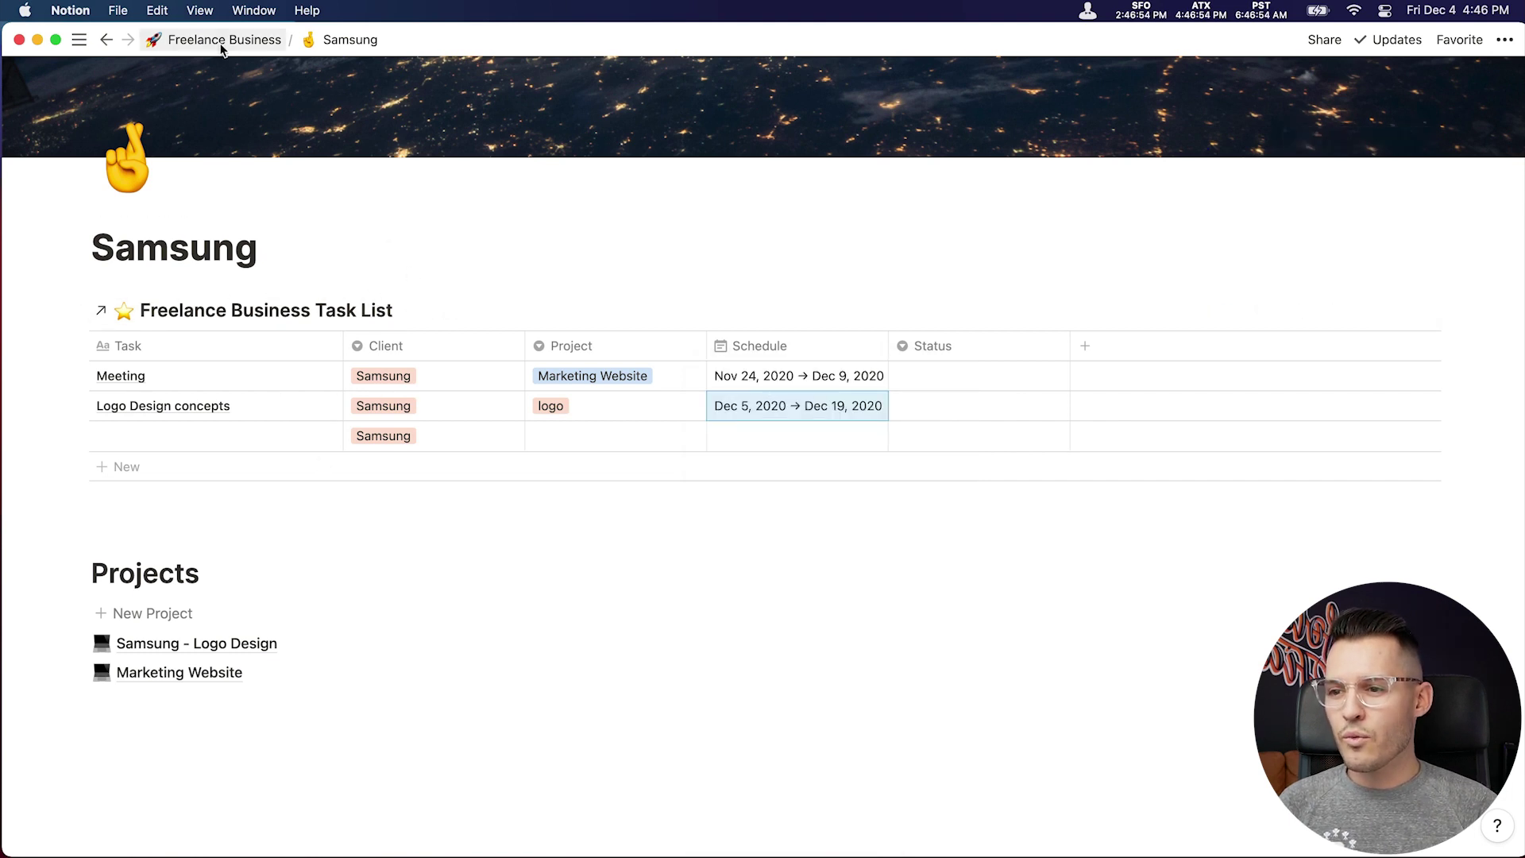
Add a 'test test' task with project logo, scheduled Dec 18–26, 2020.
{"action": "left_click", "coordinate": [193, 438]}
{"action": "type", "text": "test test"}
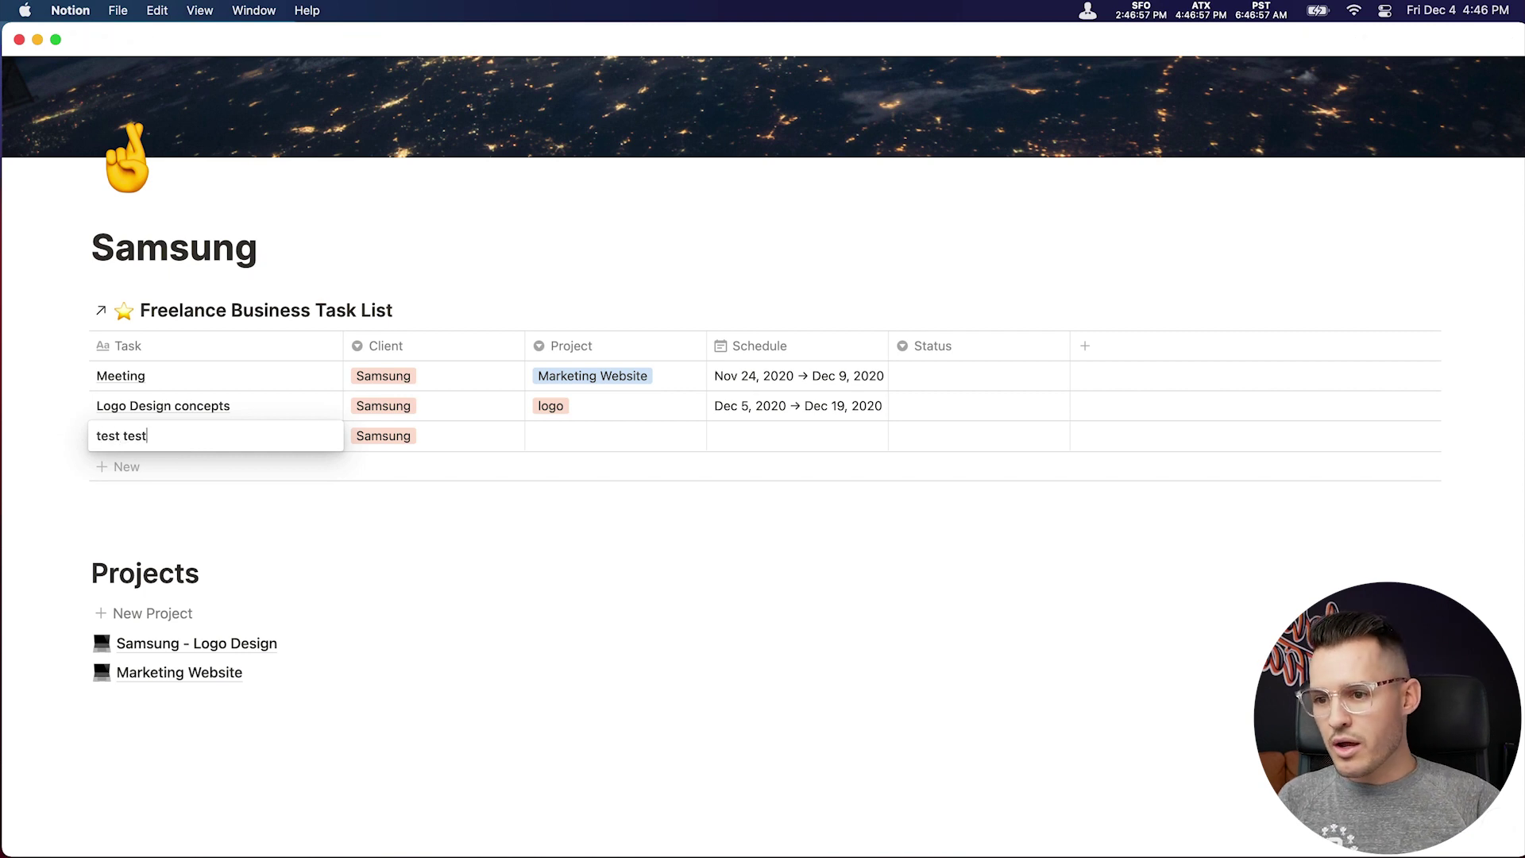
{"action": "key", "text": "Escape"}
{"action": "left_click", "coordinate": [595, 443]}
{"action": "left_click", "coordinate": [588, 595]}
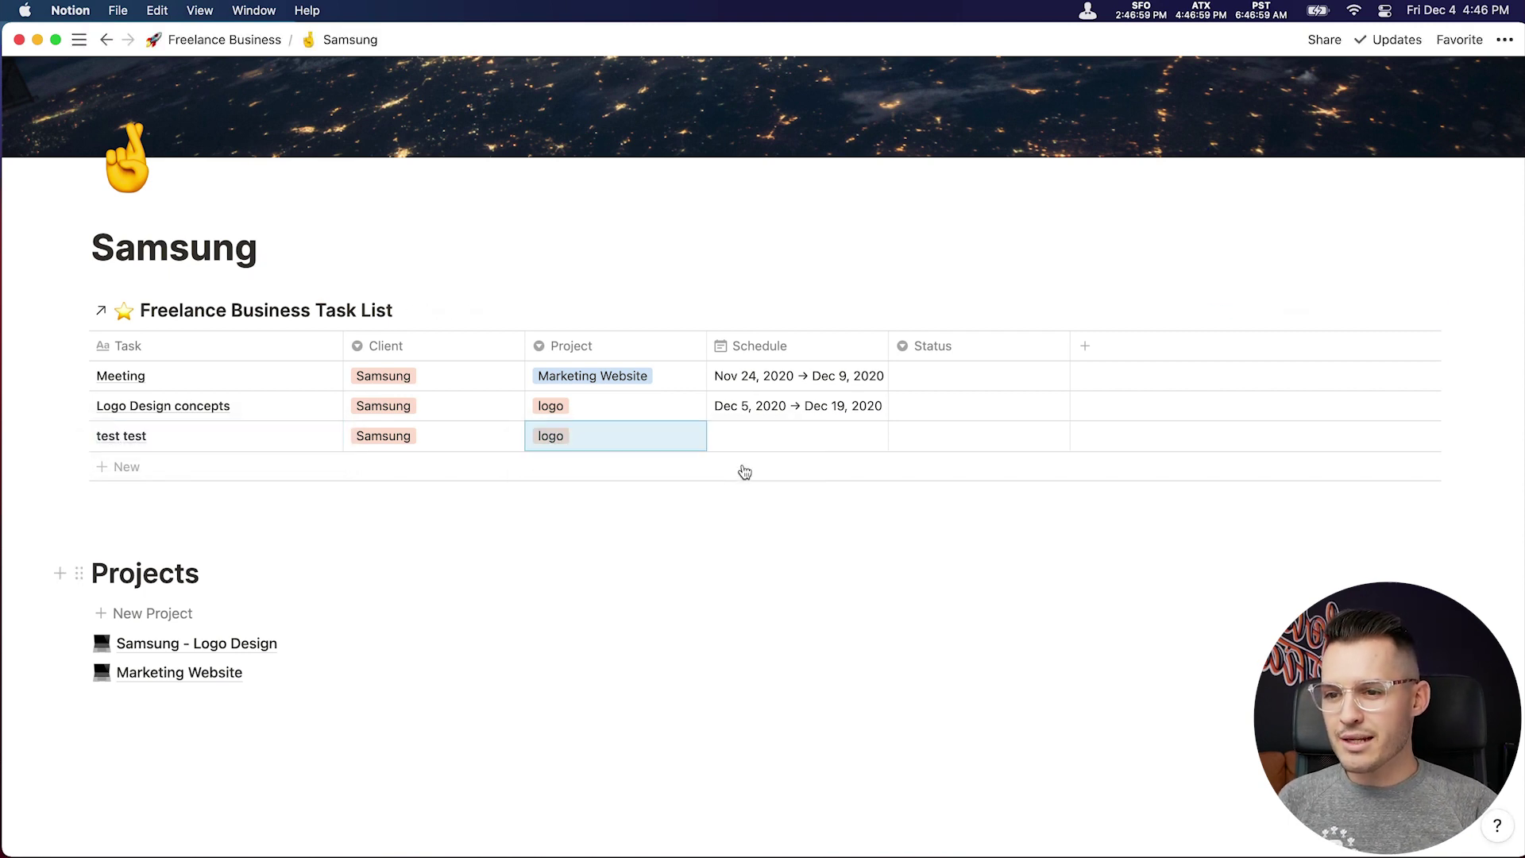
{"action": "left_click", "coordinate": [754, 436]}
{"action": "left_click", "coordinate": [858, 529]}
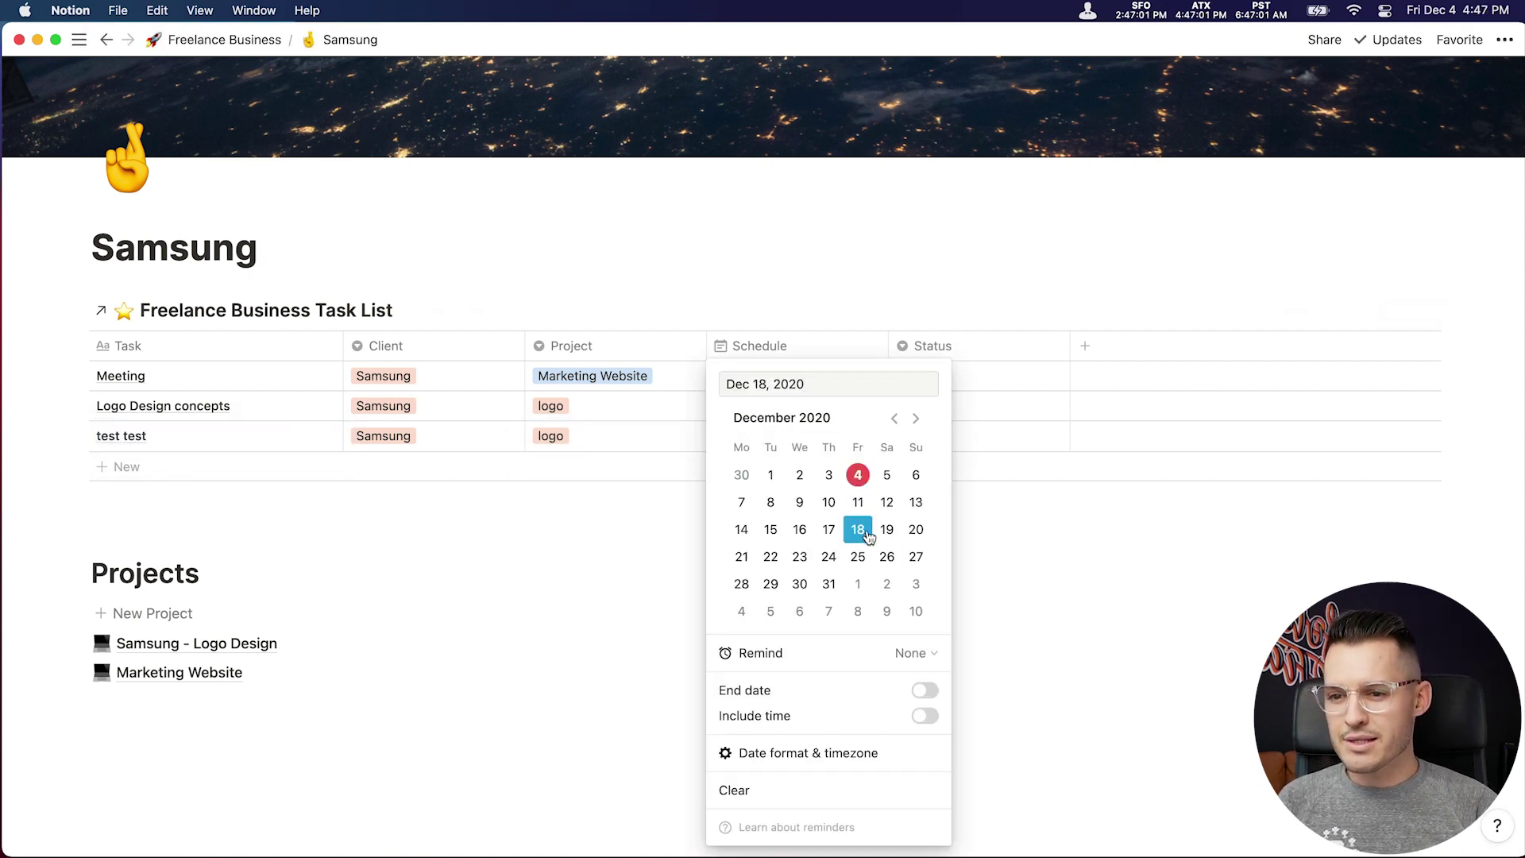
{"action": "left_click", "coordinate": [925, 690]}
{"action": "left_click", "coordinate": [887, 556]}
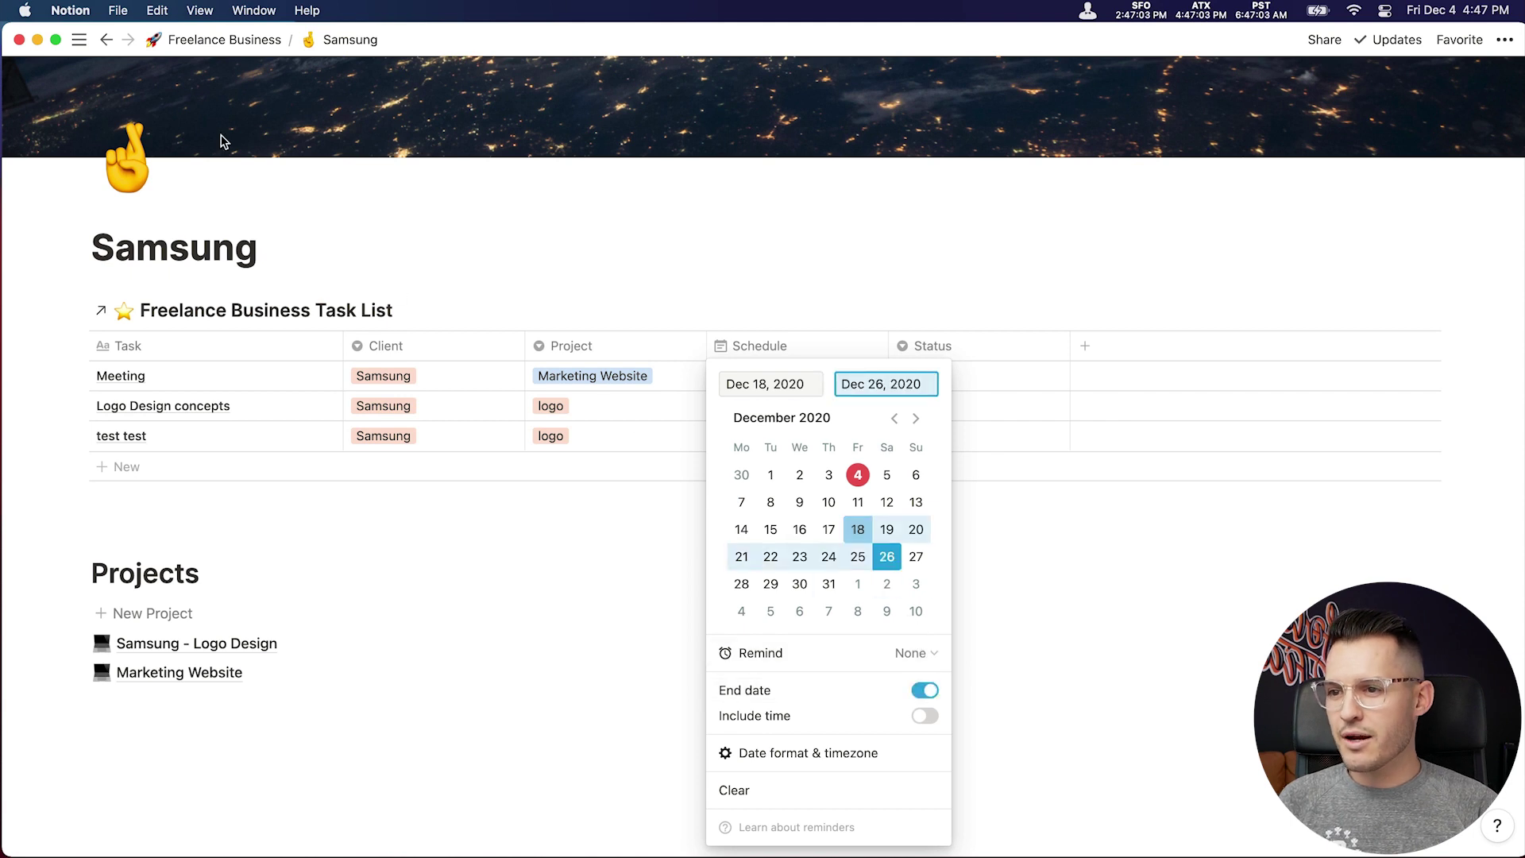
{"action": "left_click", "coordinate": [213, 44]}
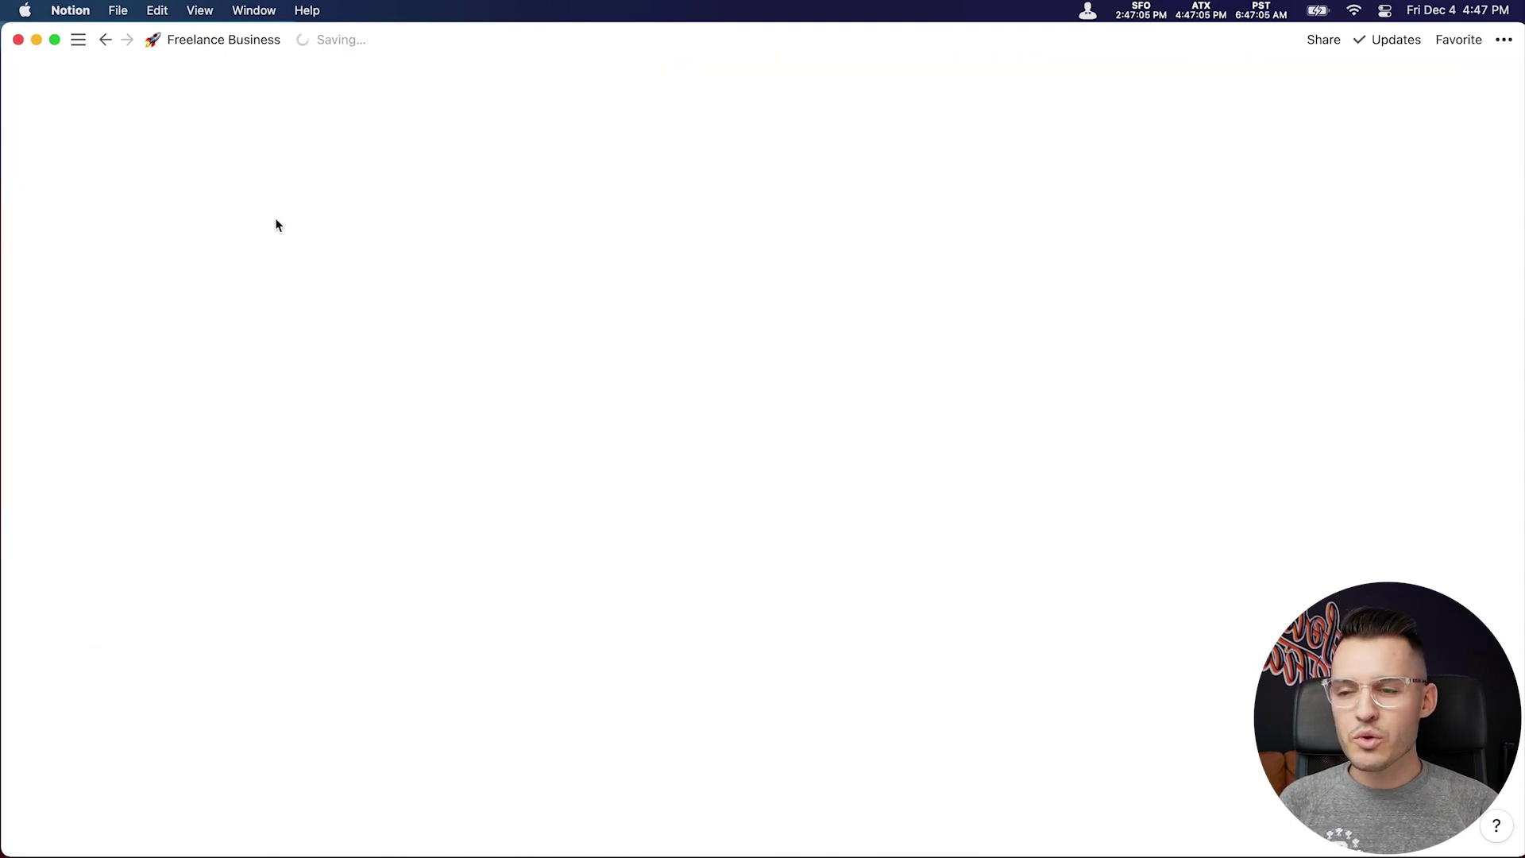
Scroll down the Freelance Business dashboard to the task timeline showing test test.
{"action": "scroll", "coordinate": [526, 526], "scroll_direction": "down", "scroll_amount": 3}
{"action": "scroll", "coordinate": [526, 526], "scroll_direction": "down", "scroll_amount": 2}
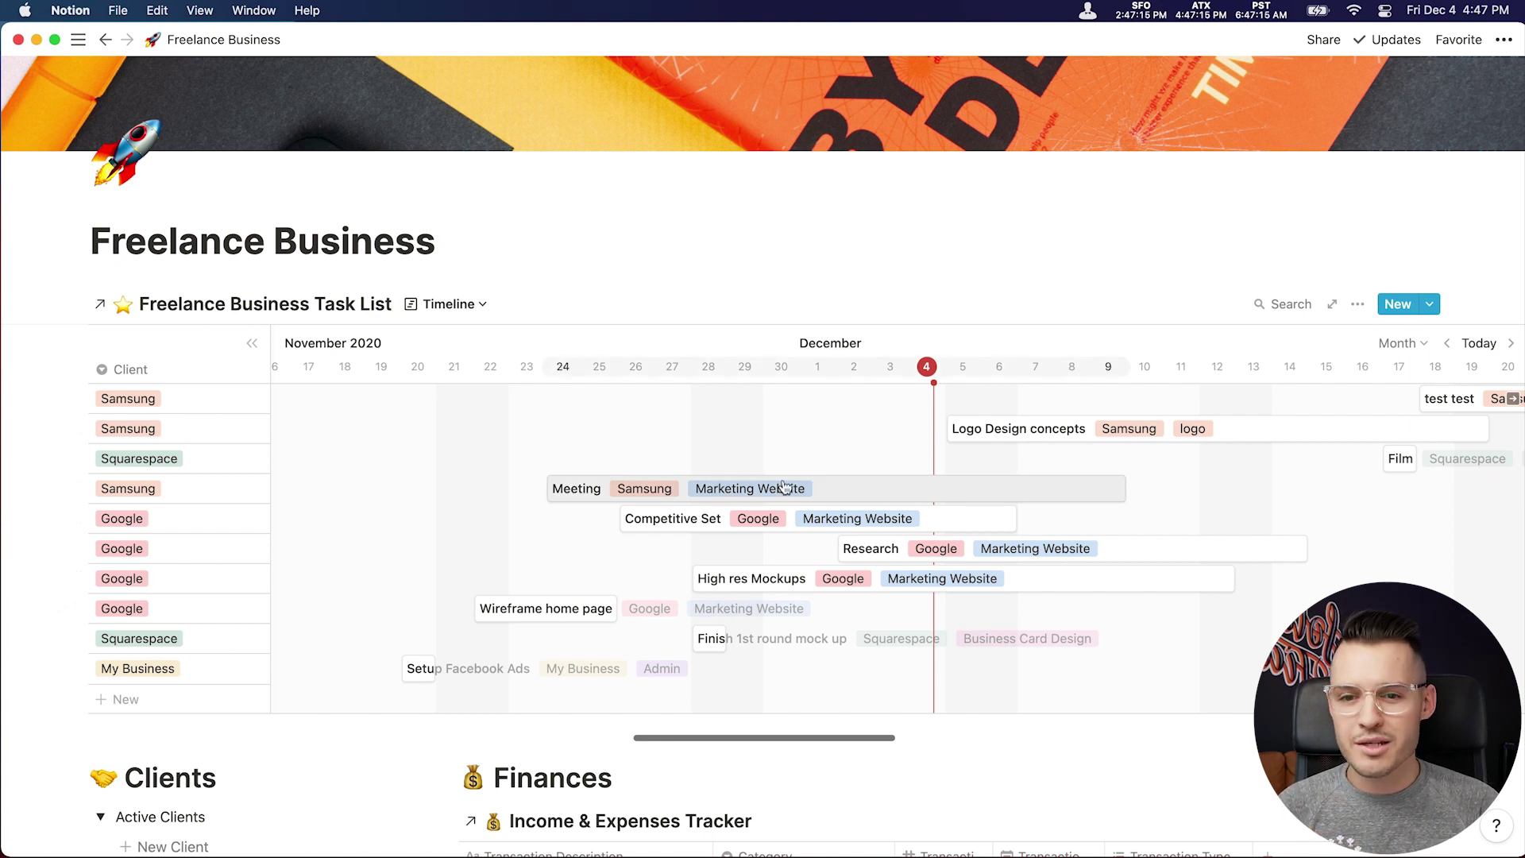
In the timeline's properties, toggle the side table off and back on.
{"action": "left_click", "coordinate": [1363, 307]}
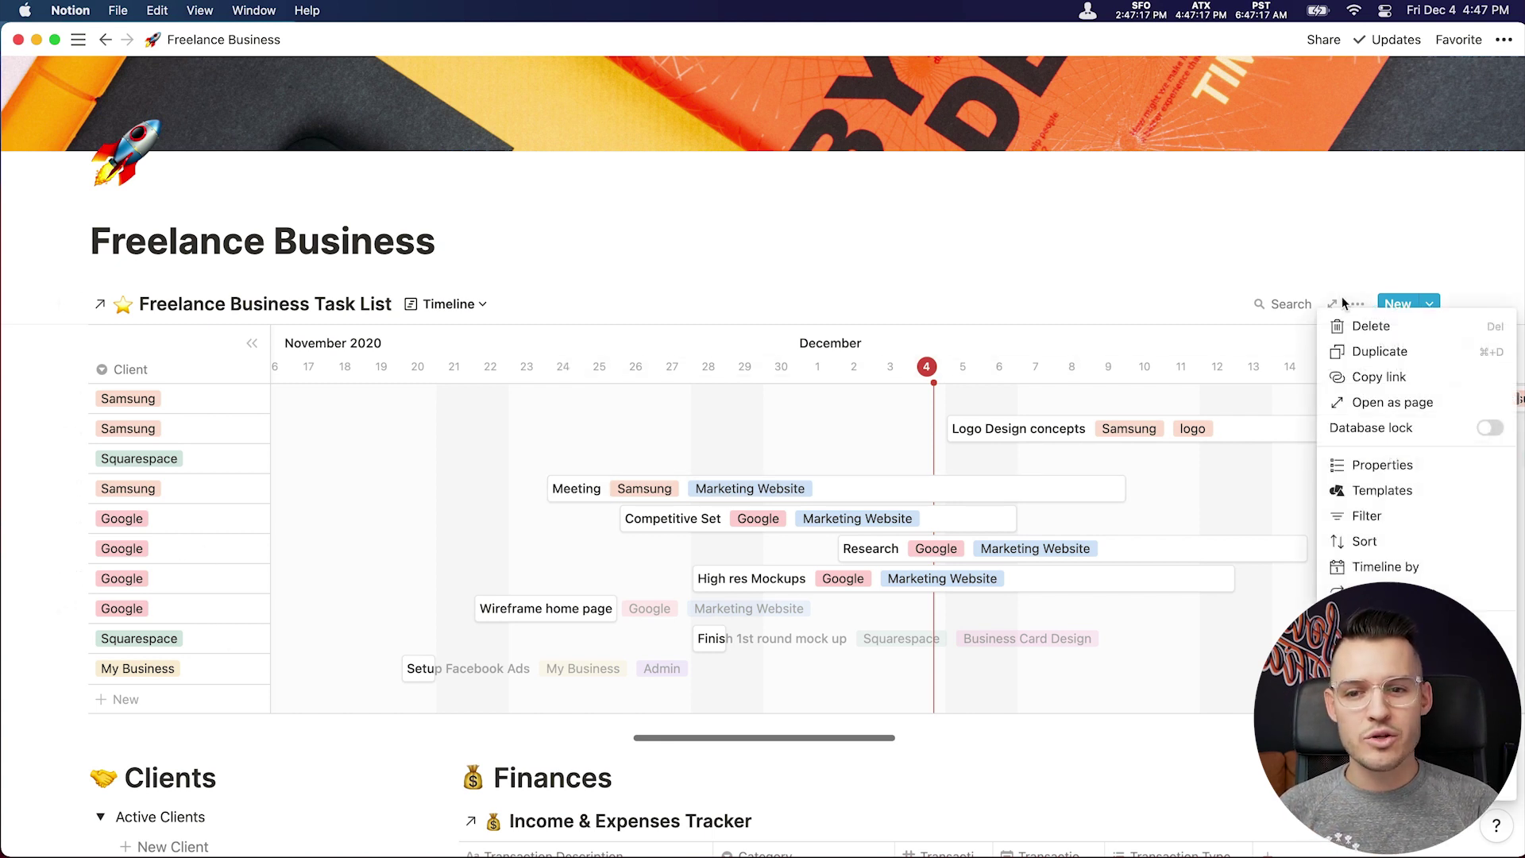
{"action": "left_click", "coordinate": [1364, 467]}
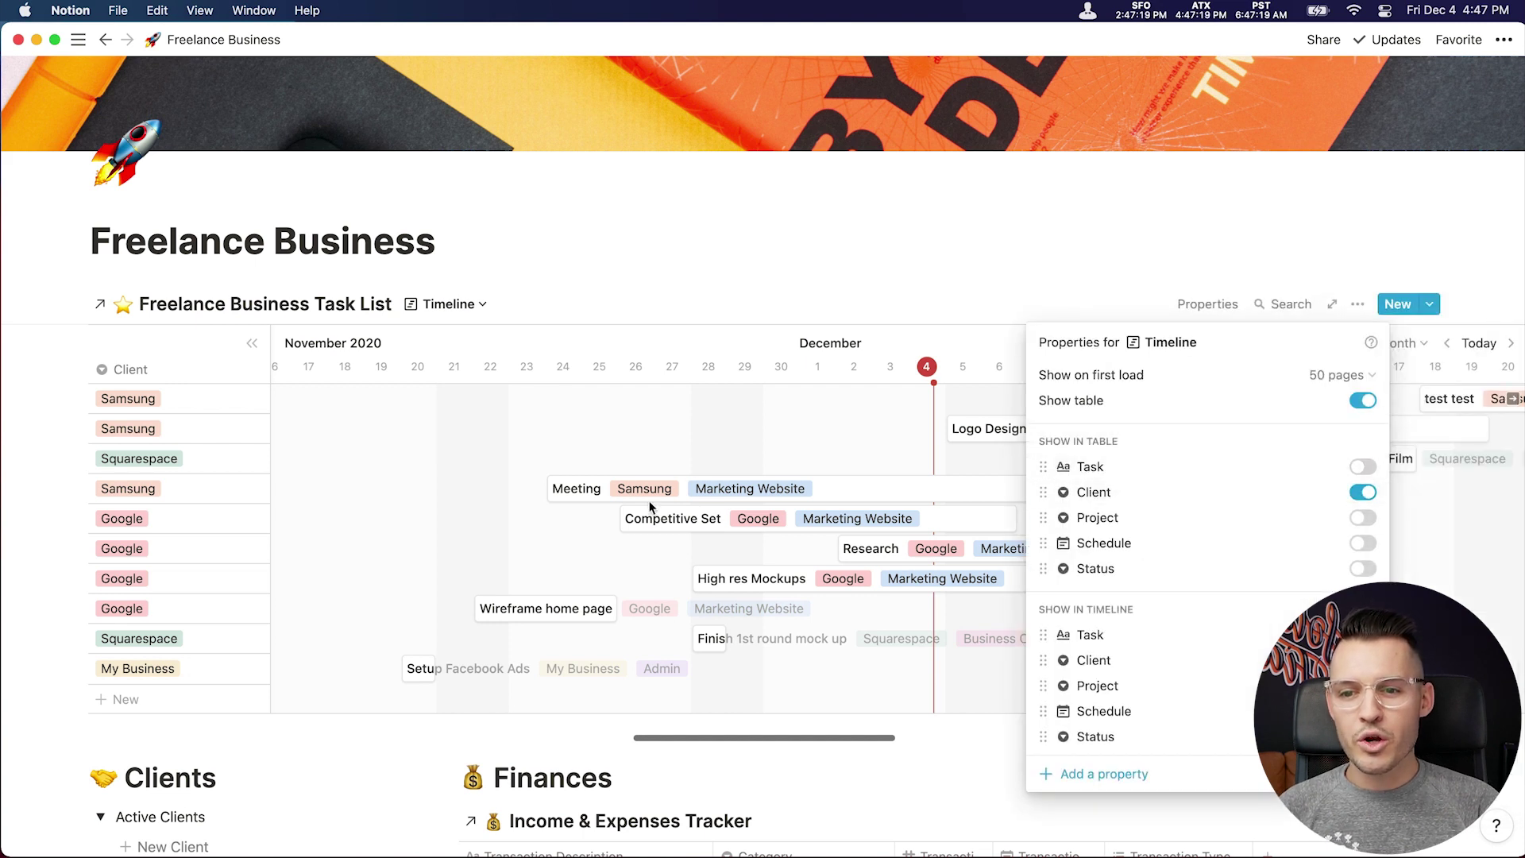
{"action": "left_click", "coordinate": [1363, 400]}
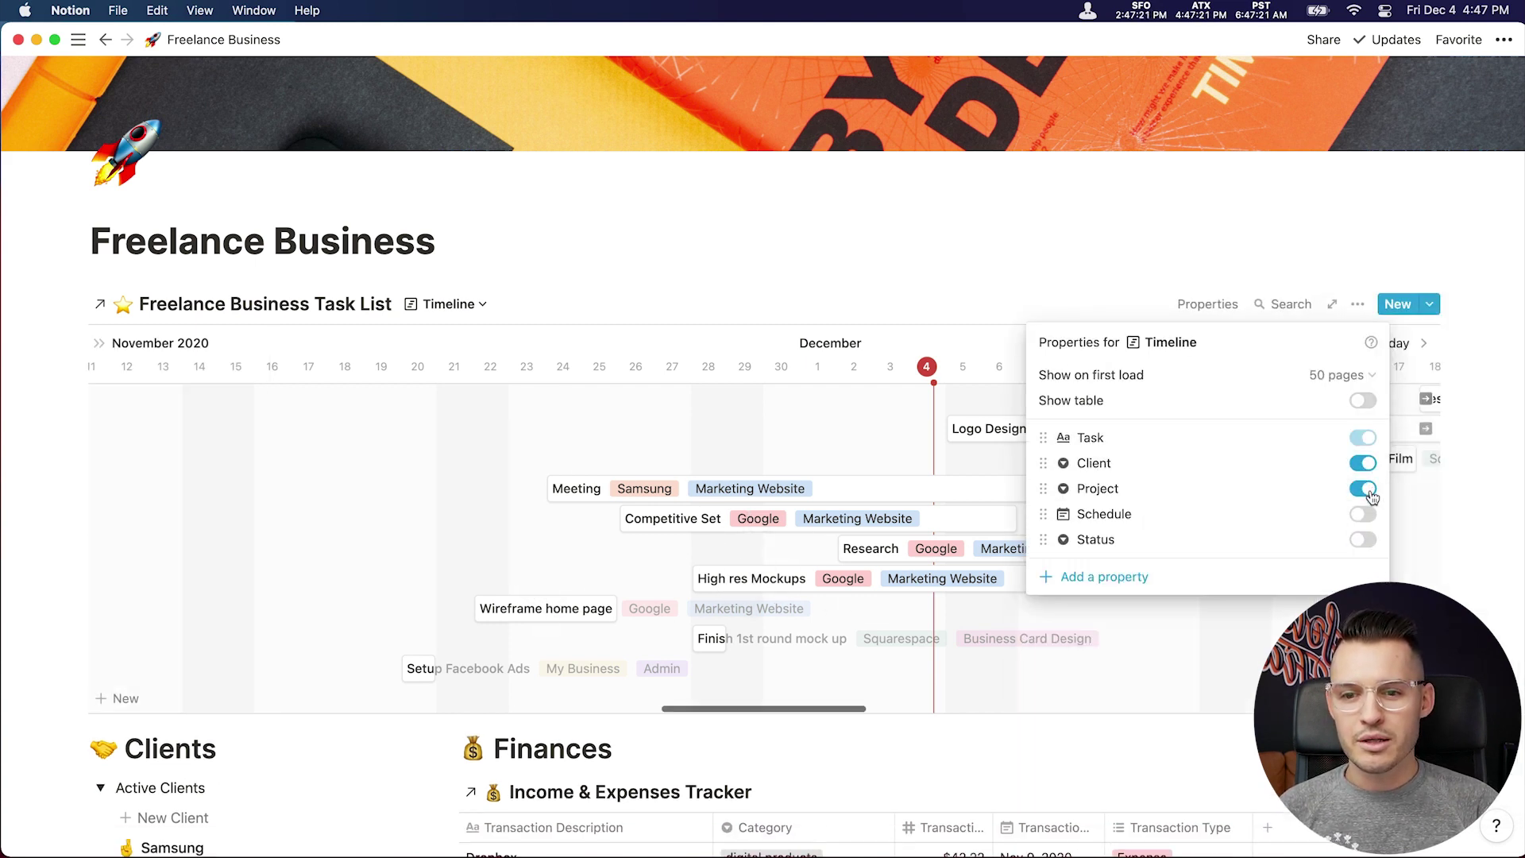
{"action": "left_click", "coordinate": [1367, 438]}
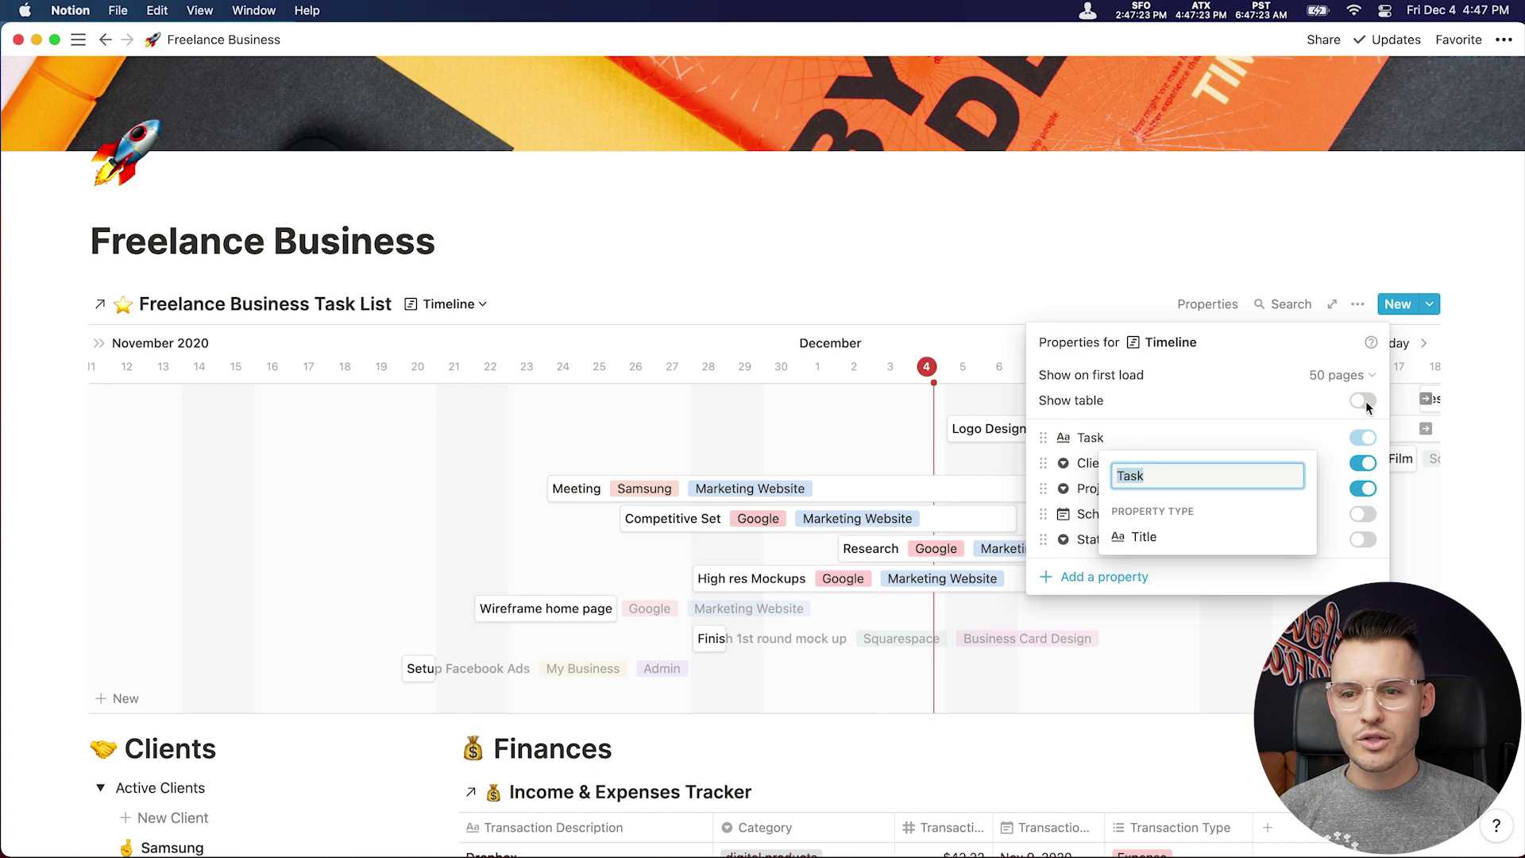
{"action": "left_click", "coordinate": [1363, 400]}
{"action": "left_click", "coordinate": [1363, 401]}
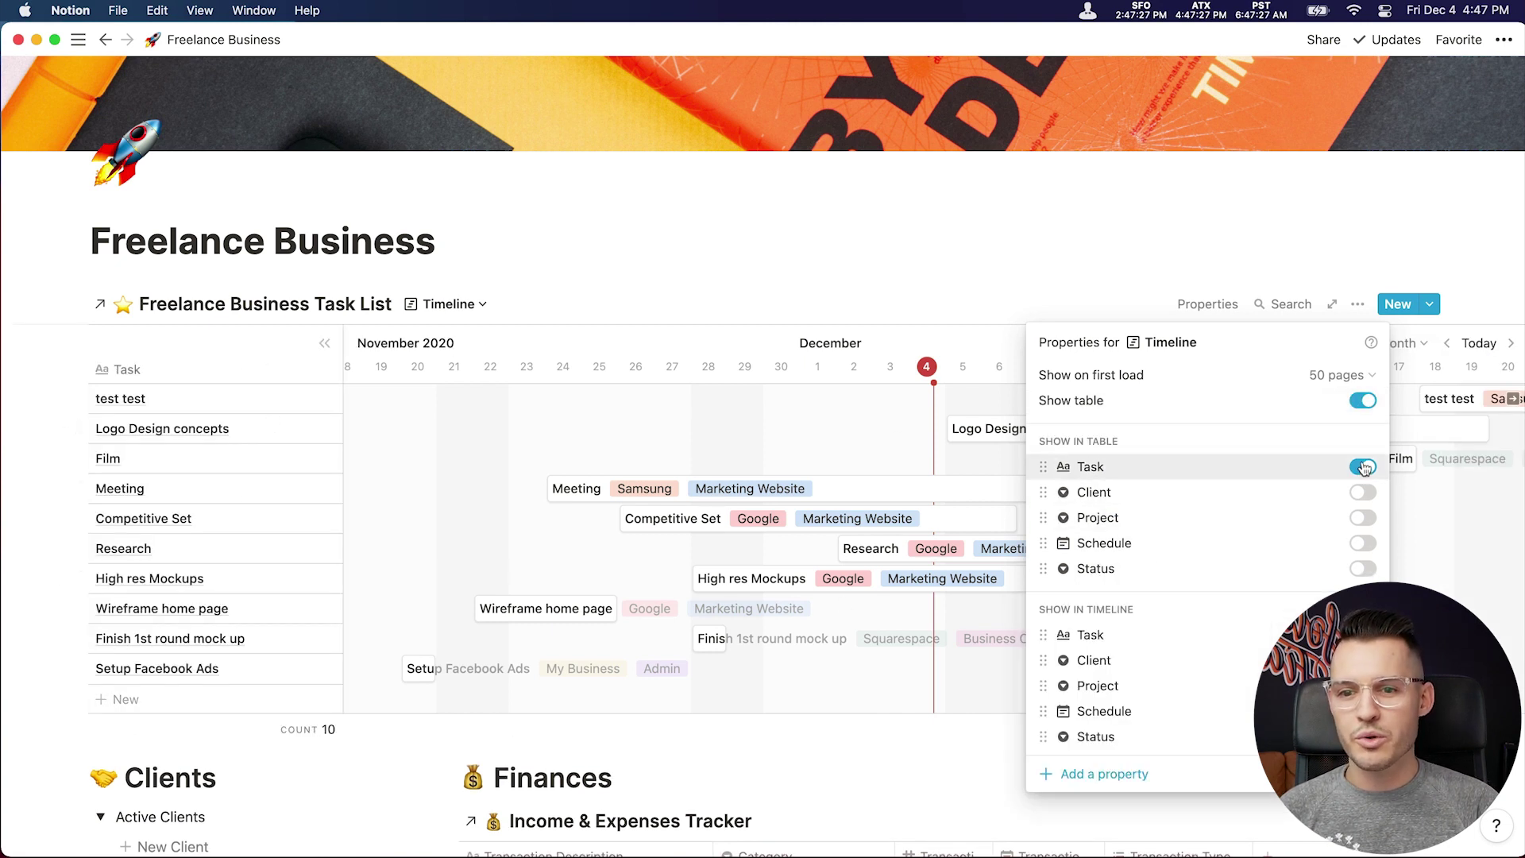
Reduce the timeline's side table to show only the Status column.
{"action": "left_click", "coordinate": [1366, 494]}
{"action": "left_click", "coordinate": [1365, 466]}
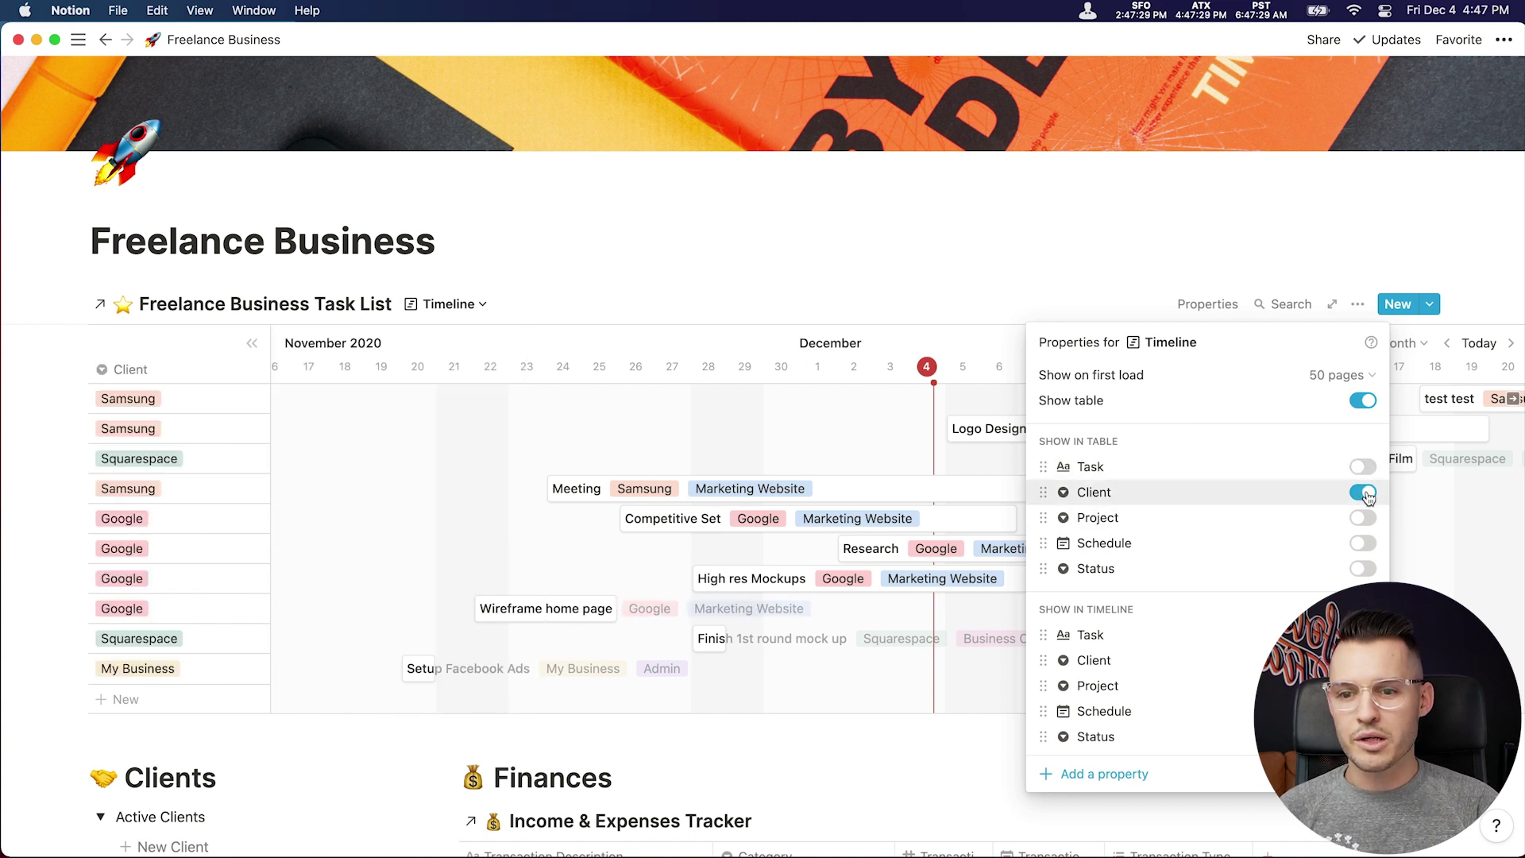
{"action": "left_click", "coordinate": [1363, 517]}
{"action": "left_click", "coordinate": [1365, 492]}
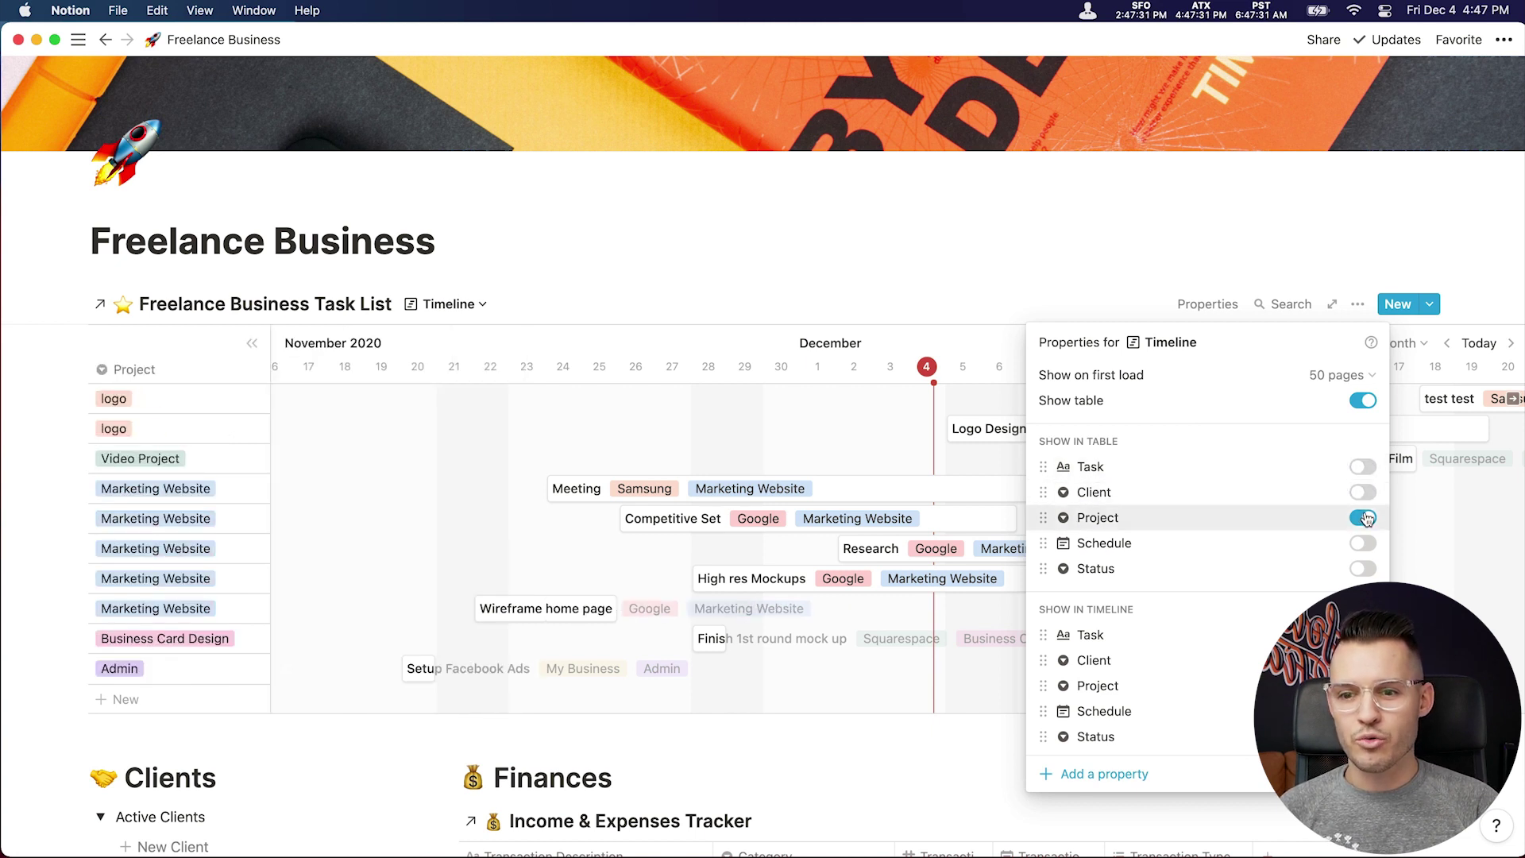
{"action": "left_click", "coordinate": [1367, 542]}
{"action": "left_click", "coordinate": [1367, 542]}
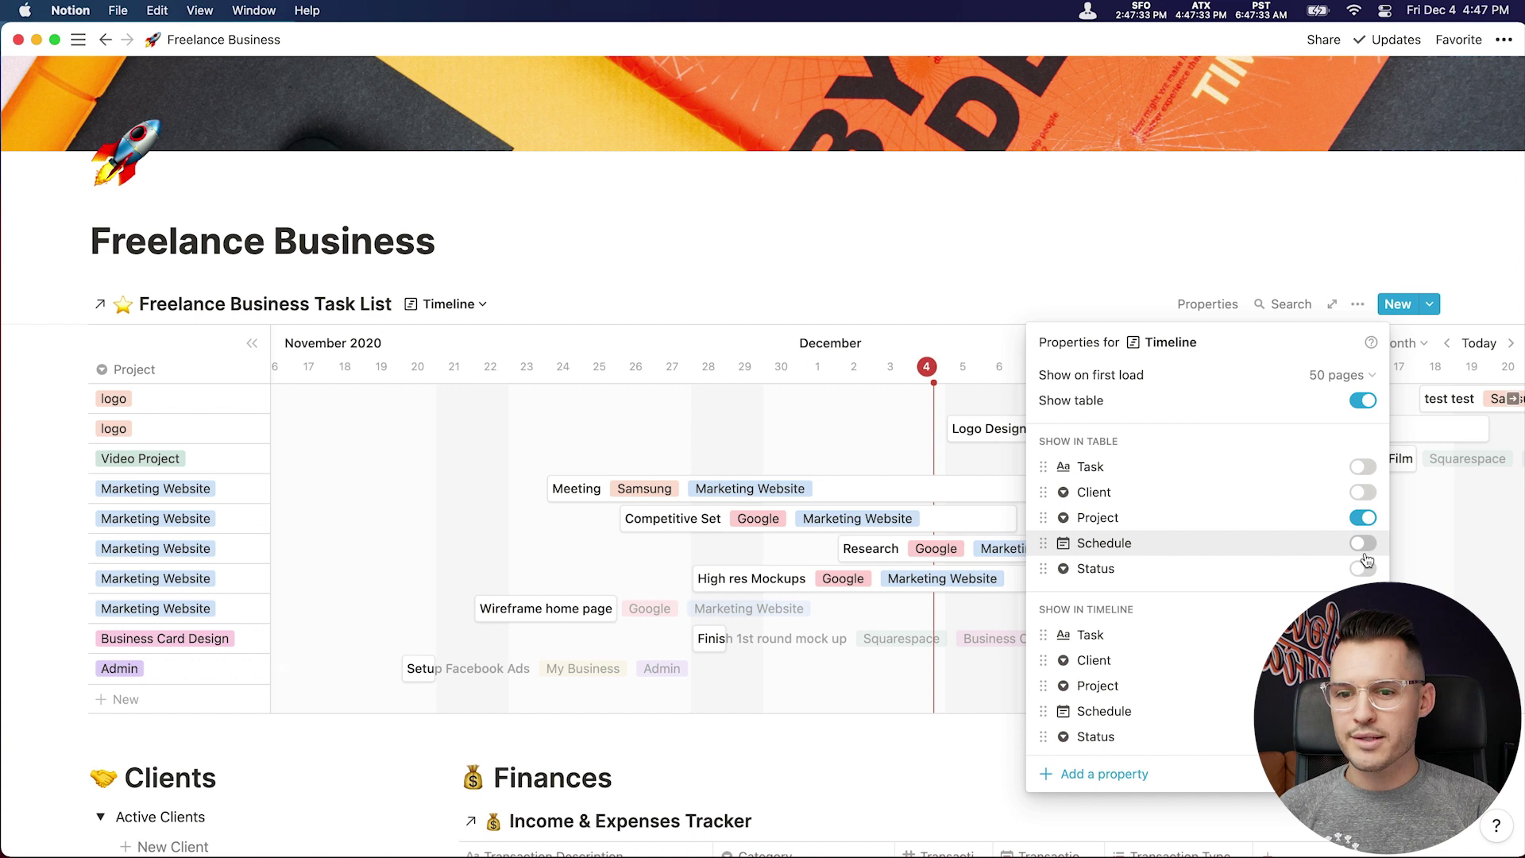
{"action": "left_click", "coordinate": [1363, 568]}
{"action": "left_click", "coordinate": [1364, 517]}
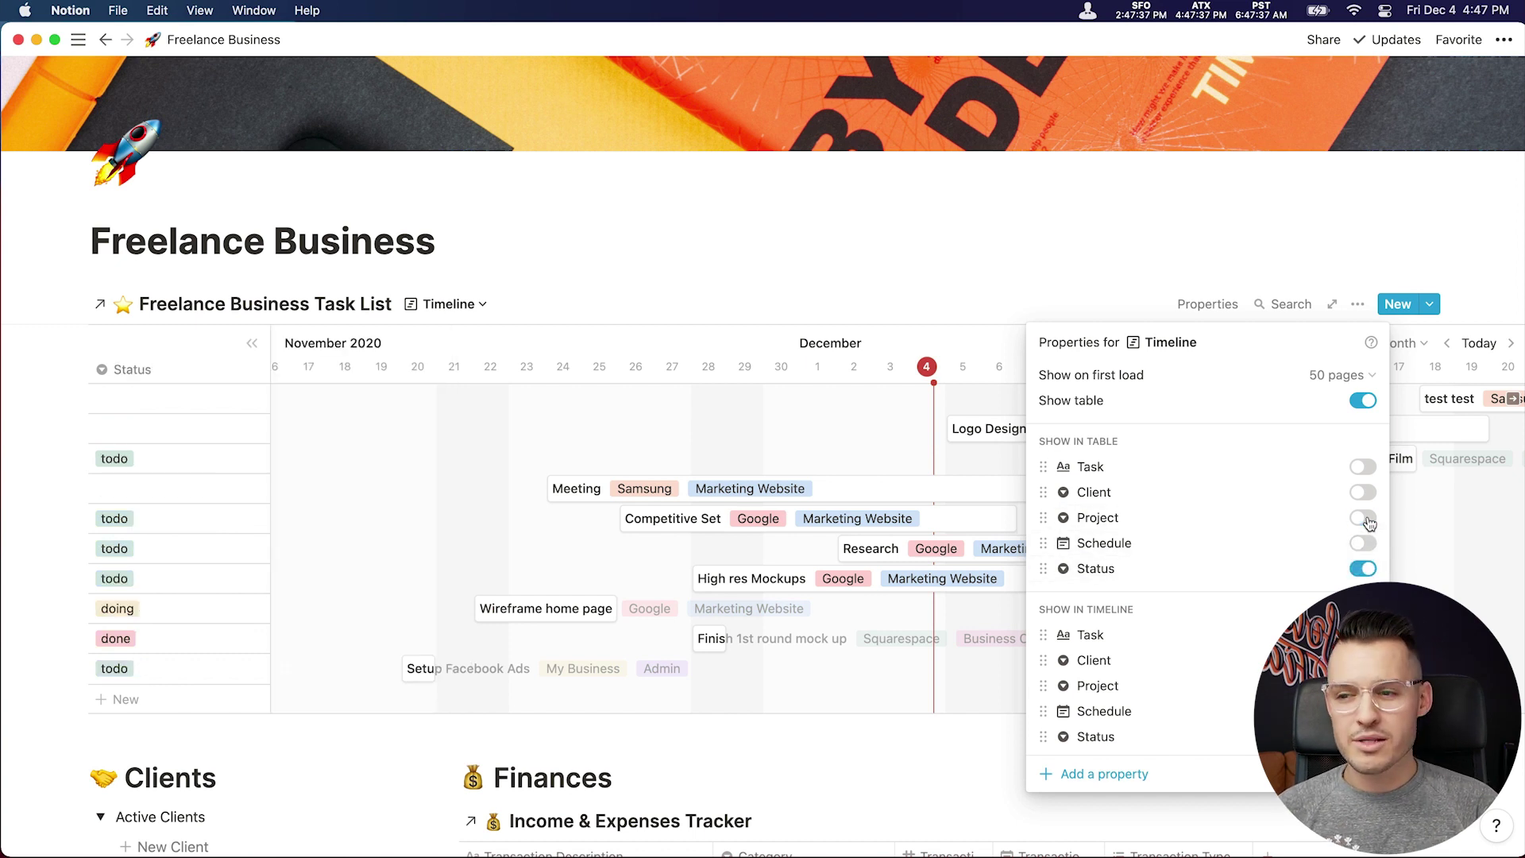
{"action": "left_click", "coordinate": [173, 397]}
Mark test test as todo, Logo Design concepts as done and Meeting as doing, then show the tasks as a Table.
{"action": "left_click", "coordinate": [141, 457]}
{"action": "left_click", "coordinate": [149, 433]}
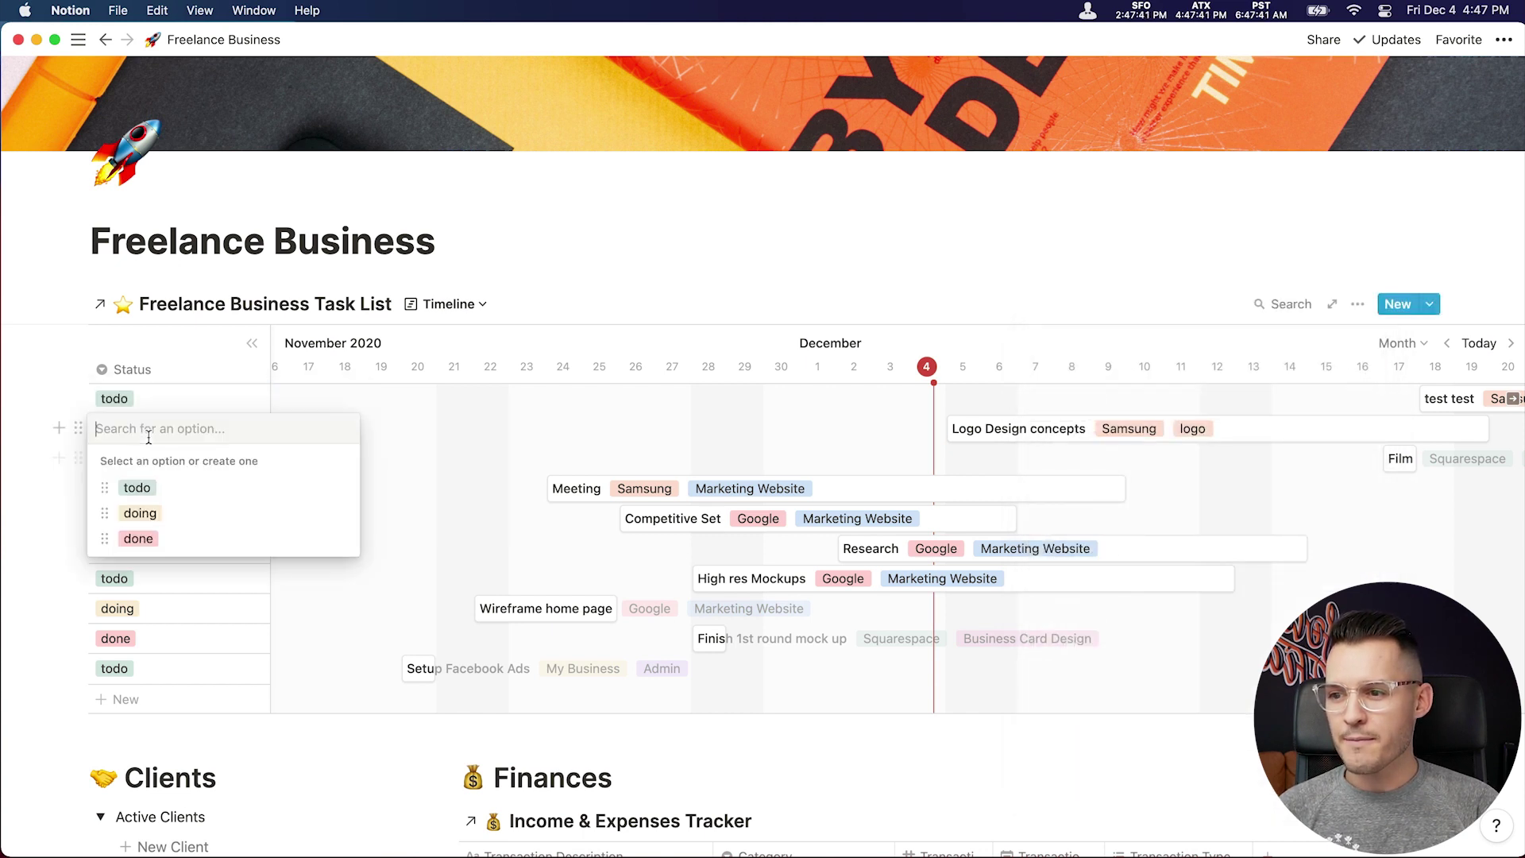
{"action": "left_click", "coordinate": [140, 537]}
{"action": "left_click", "coordinate": [140, 489]}
{"action": "left_click", "coordinate": [142, 569]}
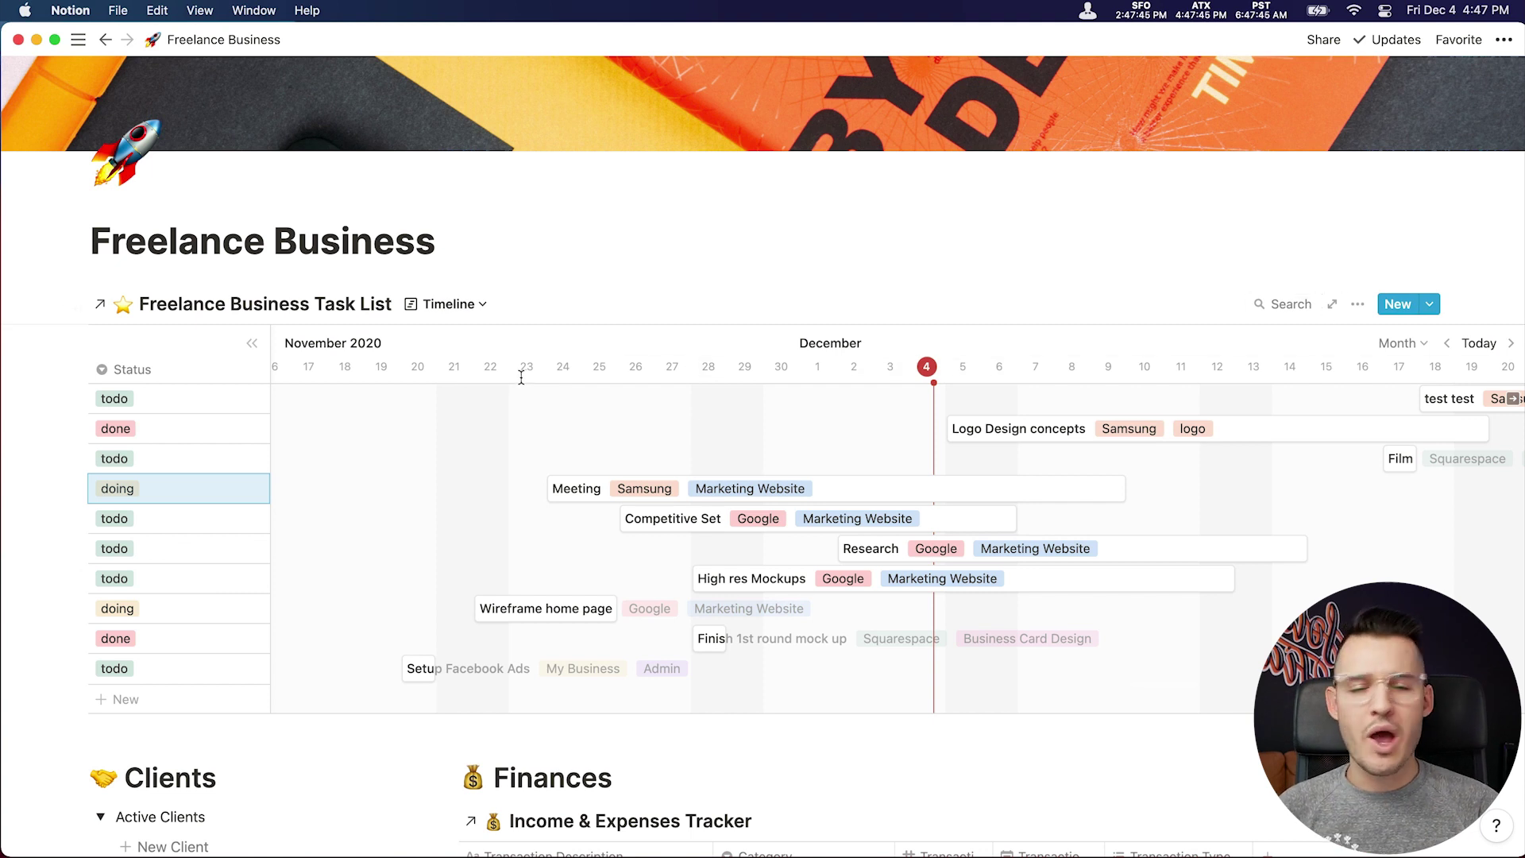
{"action": "left_click", "coordinate": [426, 306]}
{"action": "left_click", "coordinate": [381, 371]}
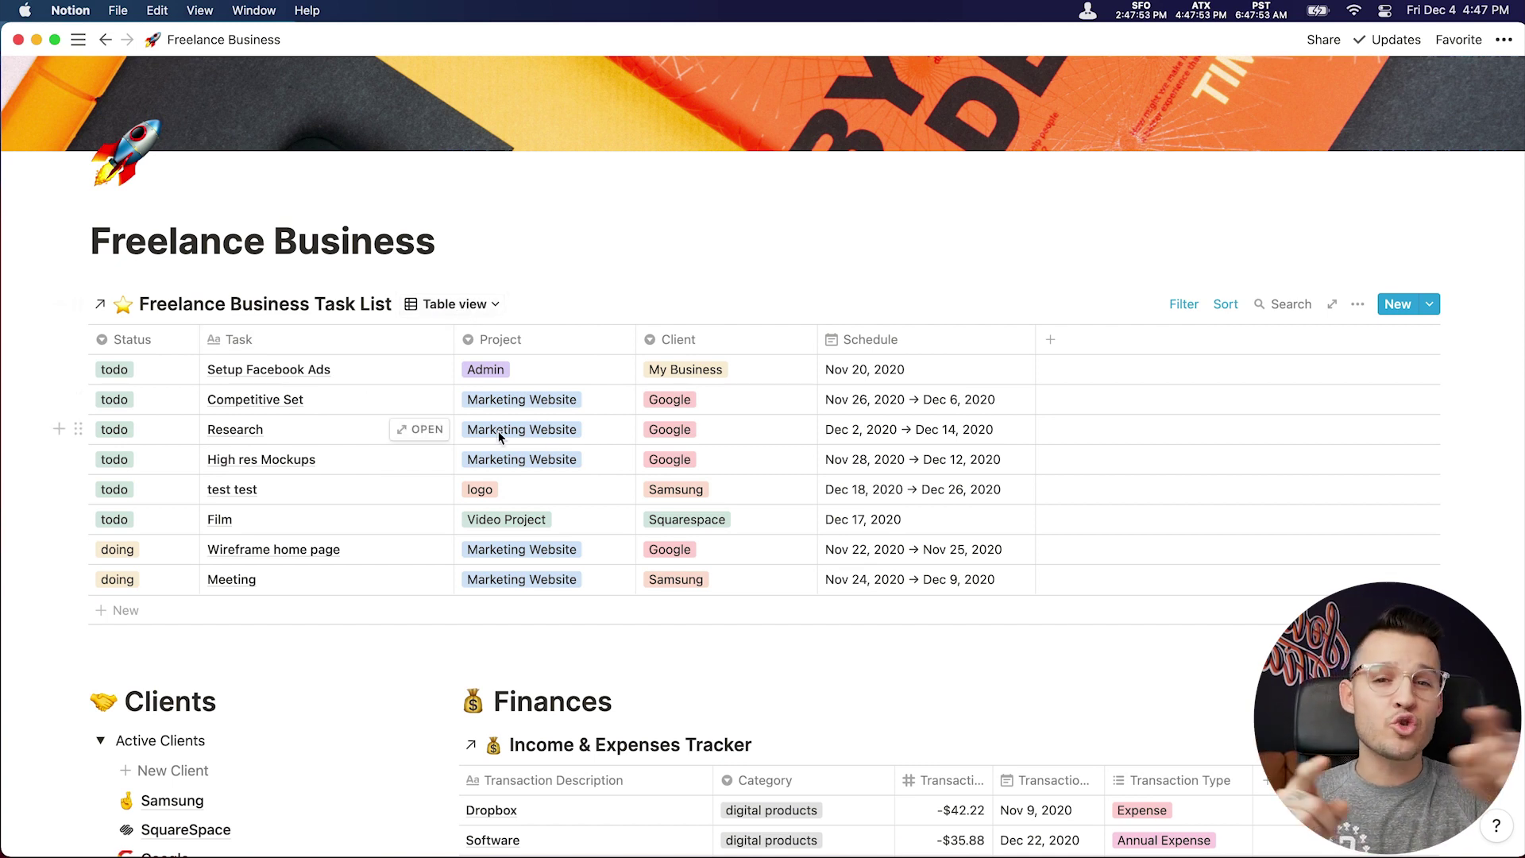
{"action": "scroll", "coordinate": [516, 461], "scroll_direction": "down", "scroll_amount": 5}
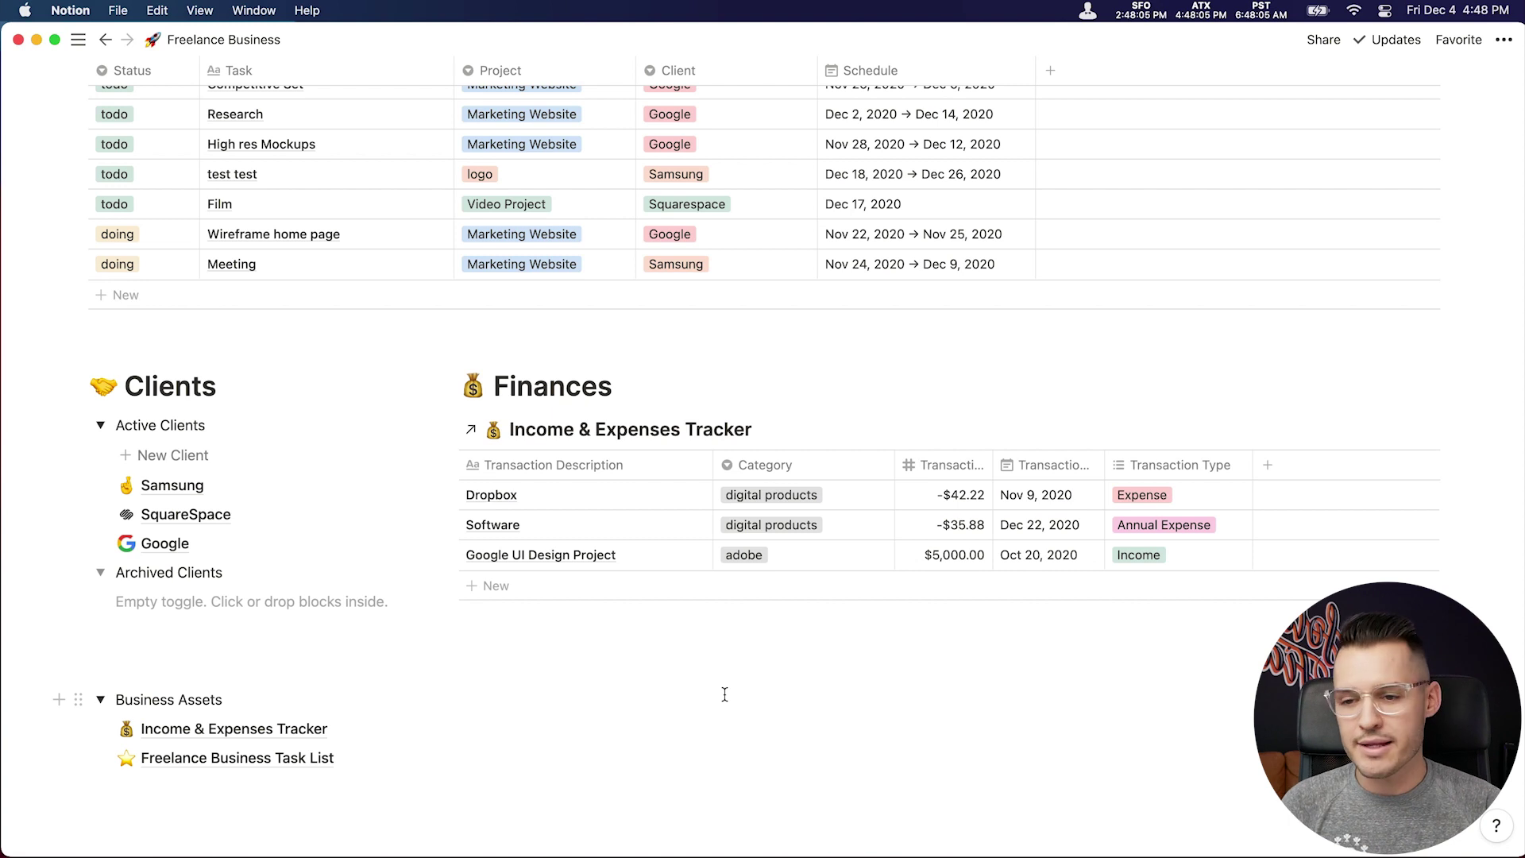
{"action": "left_click", "coordinate": [578, 430]}
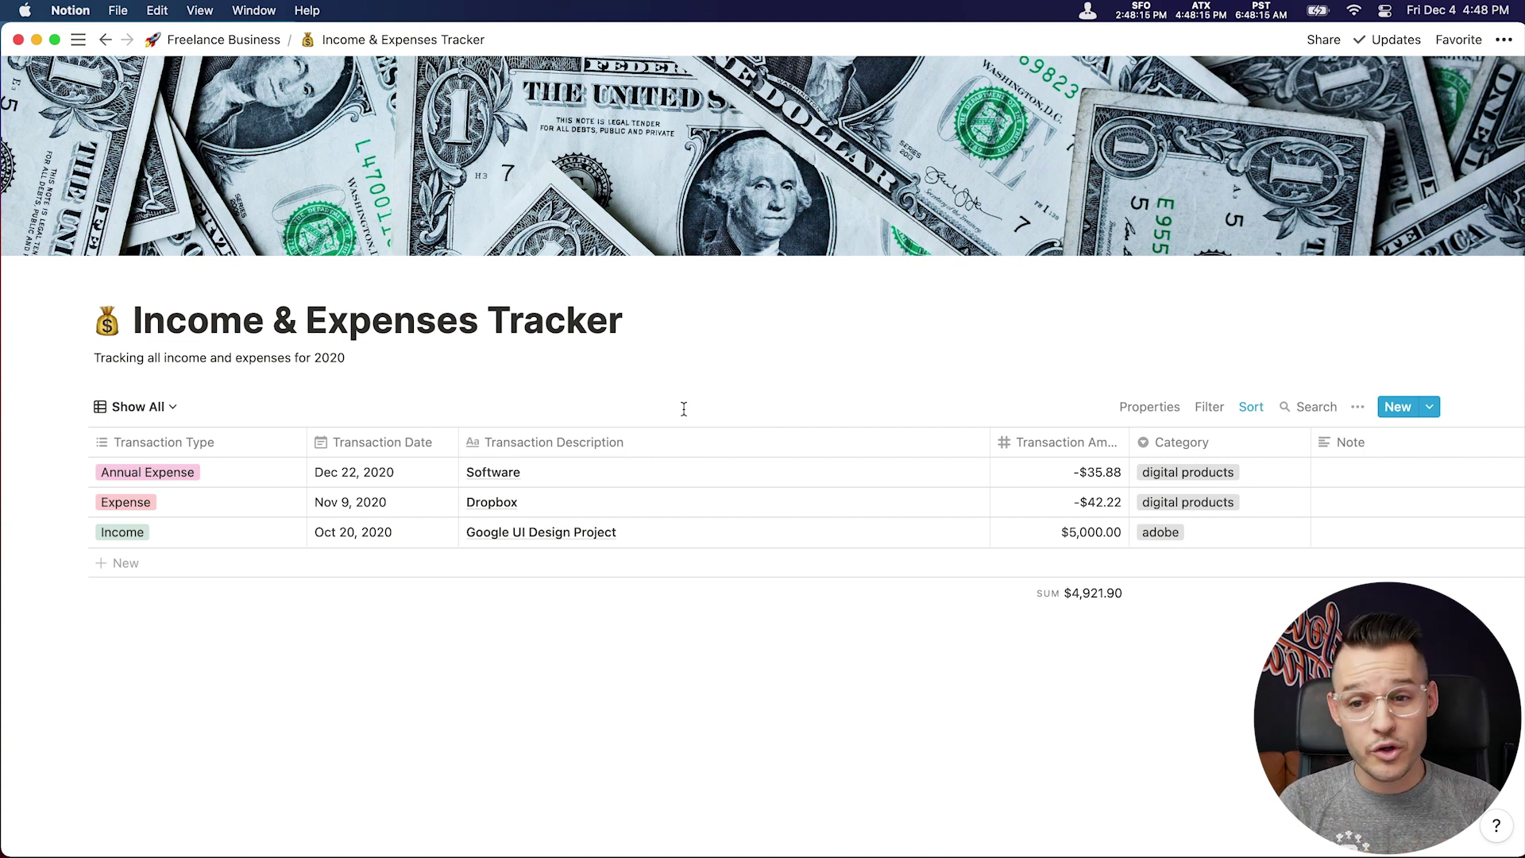
{"action": "left_click", "coordinate": [1358, 407]}
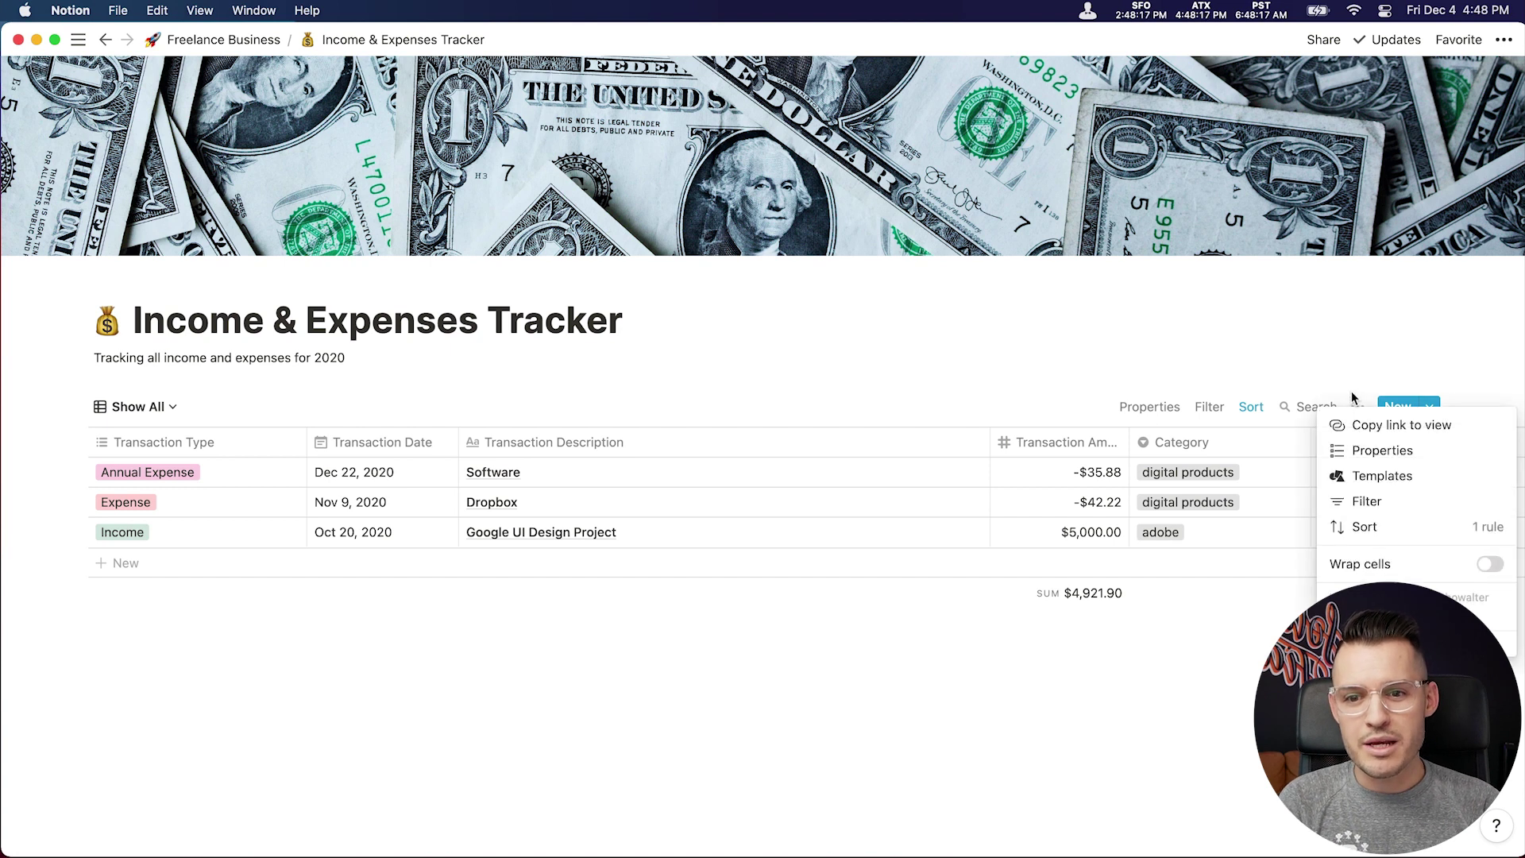
{"action": "left_click", "coordinate": [1339, 373]}
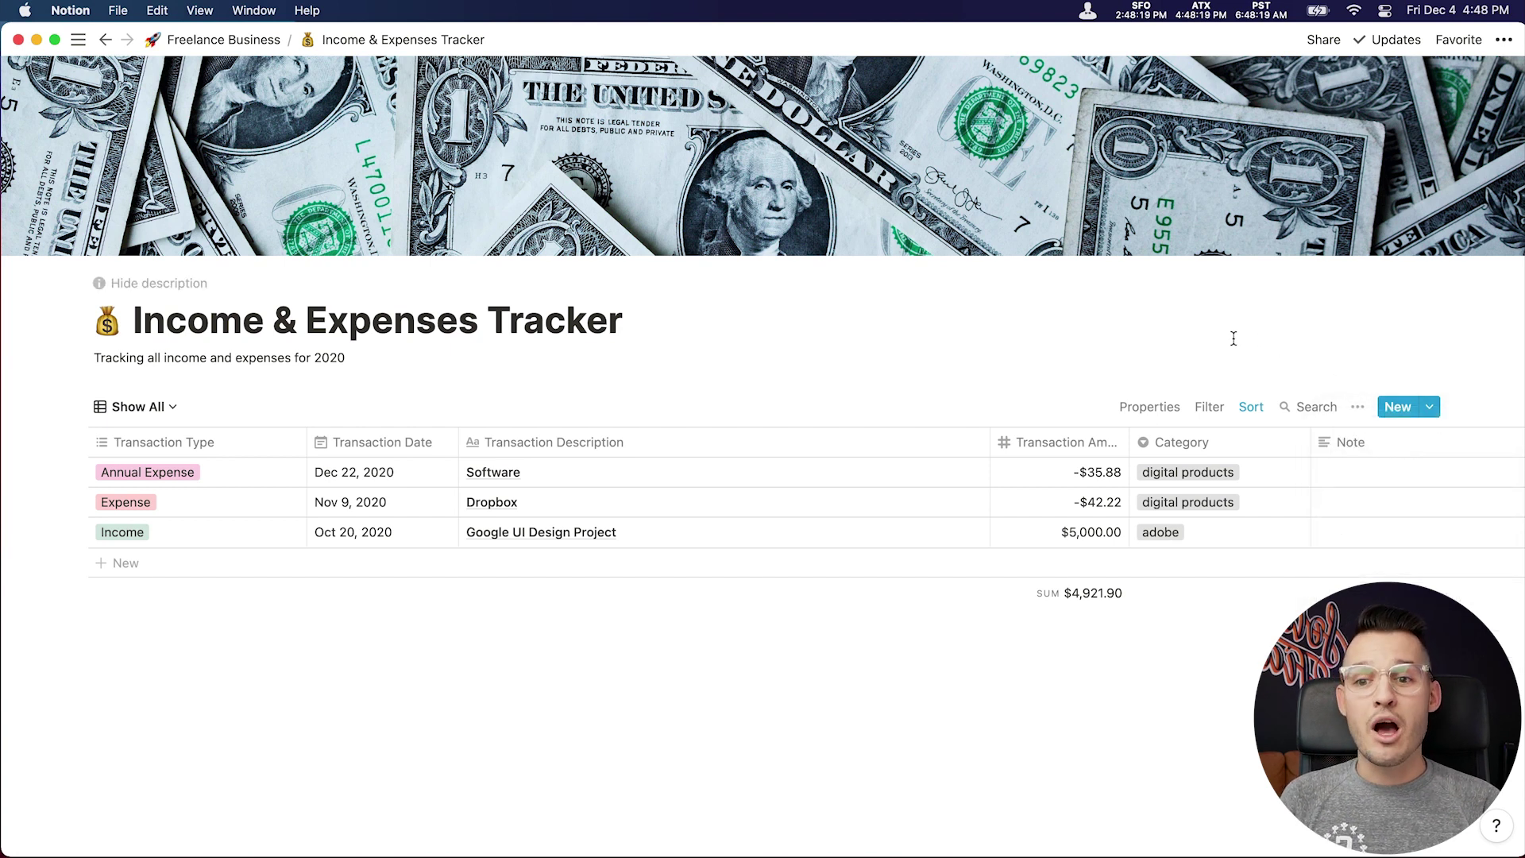
{"action": "left_click", "coordinate": [1505, 39]}
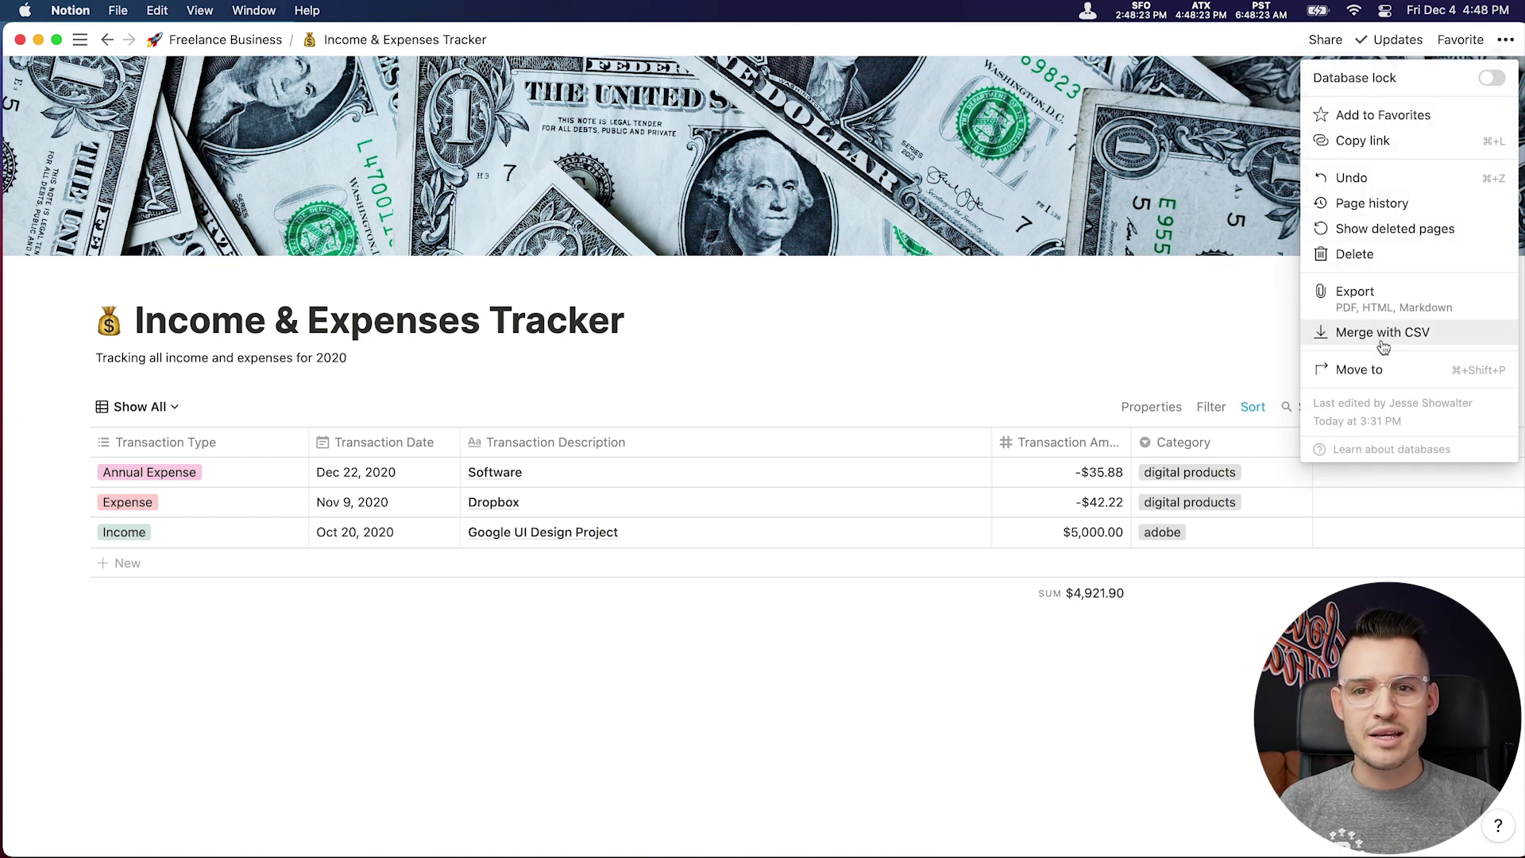
{"action": "key", "text": "Escape"}
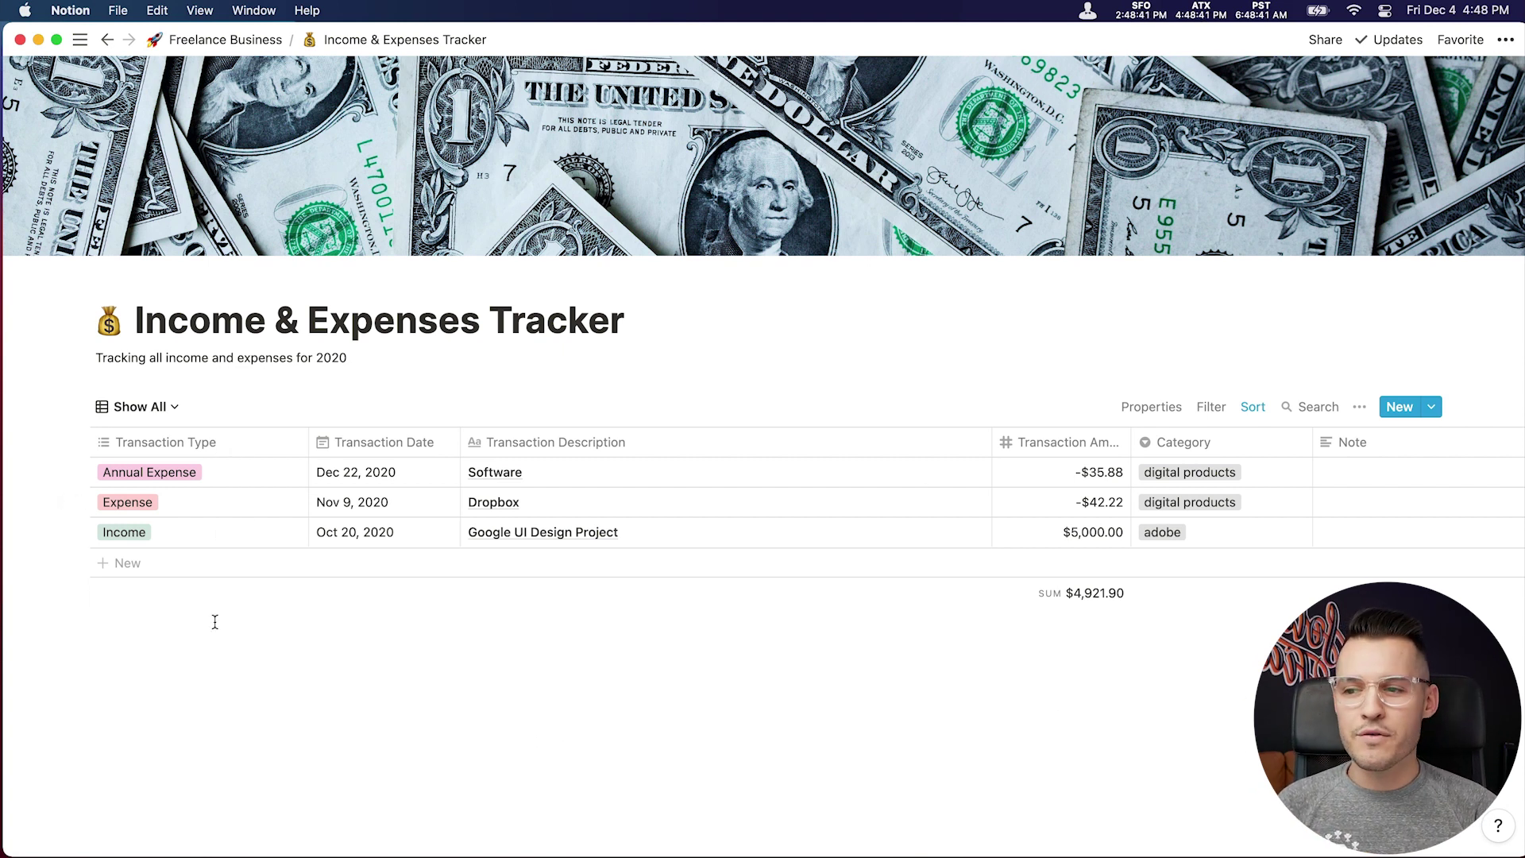
Add a new Income transaction row dated Dec 3, 2020.
{"action": "left_click", "coordinate": [112, 561]}
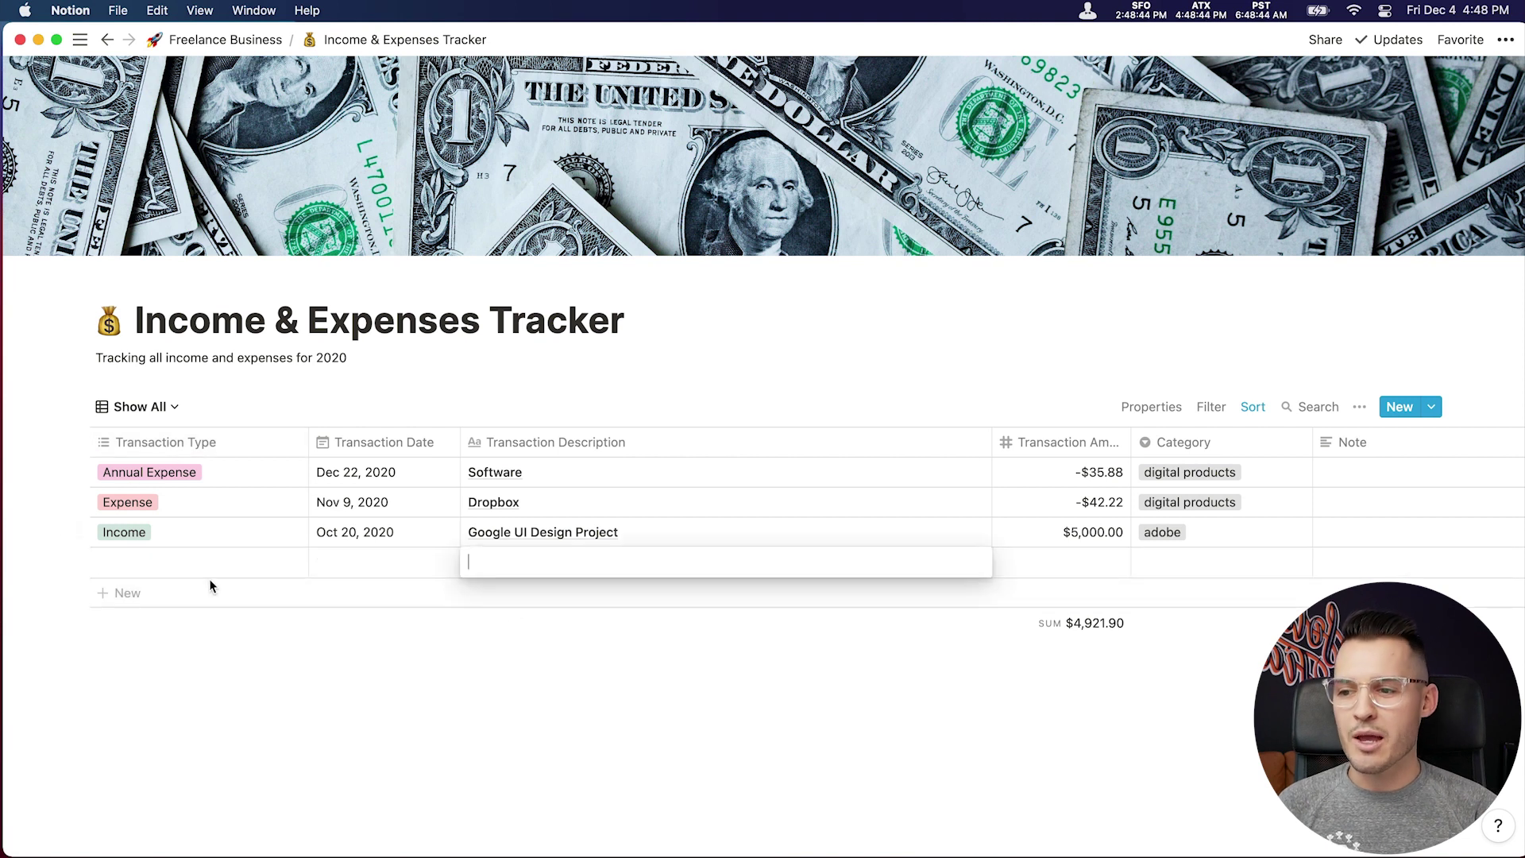
{"action": "key", "text": "Escape"}
{"action": "left_click", "coordinate": [157, 560]}
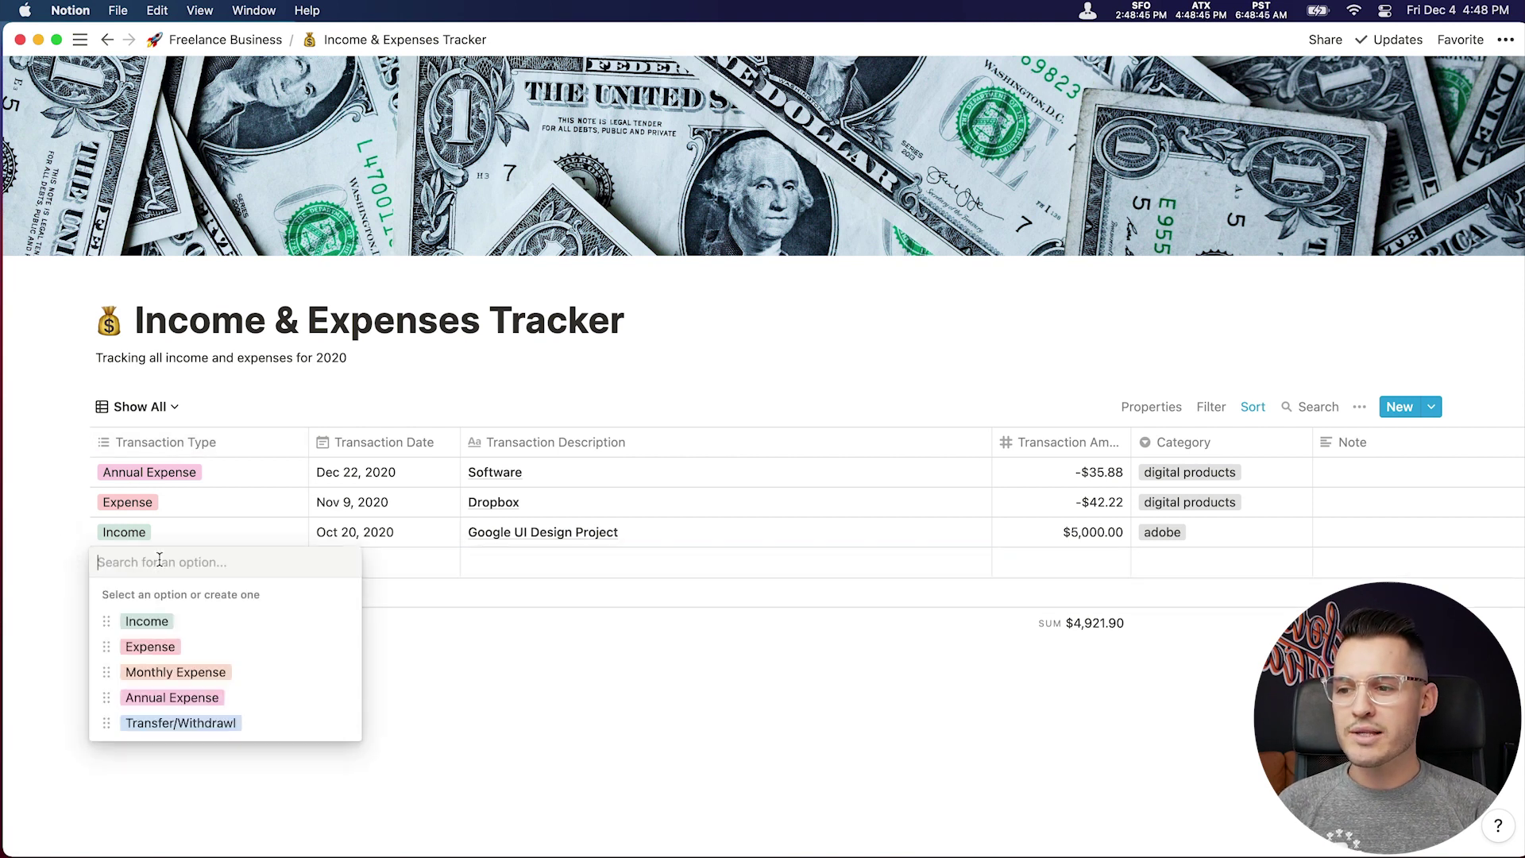
{"action": "left_click", "coordinate": [166, 628]}
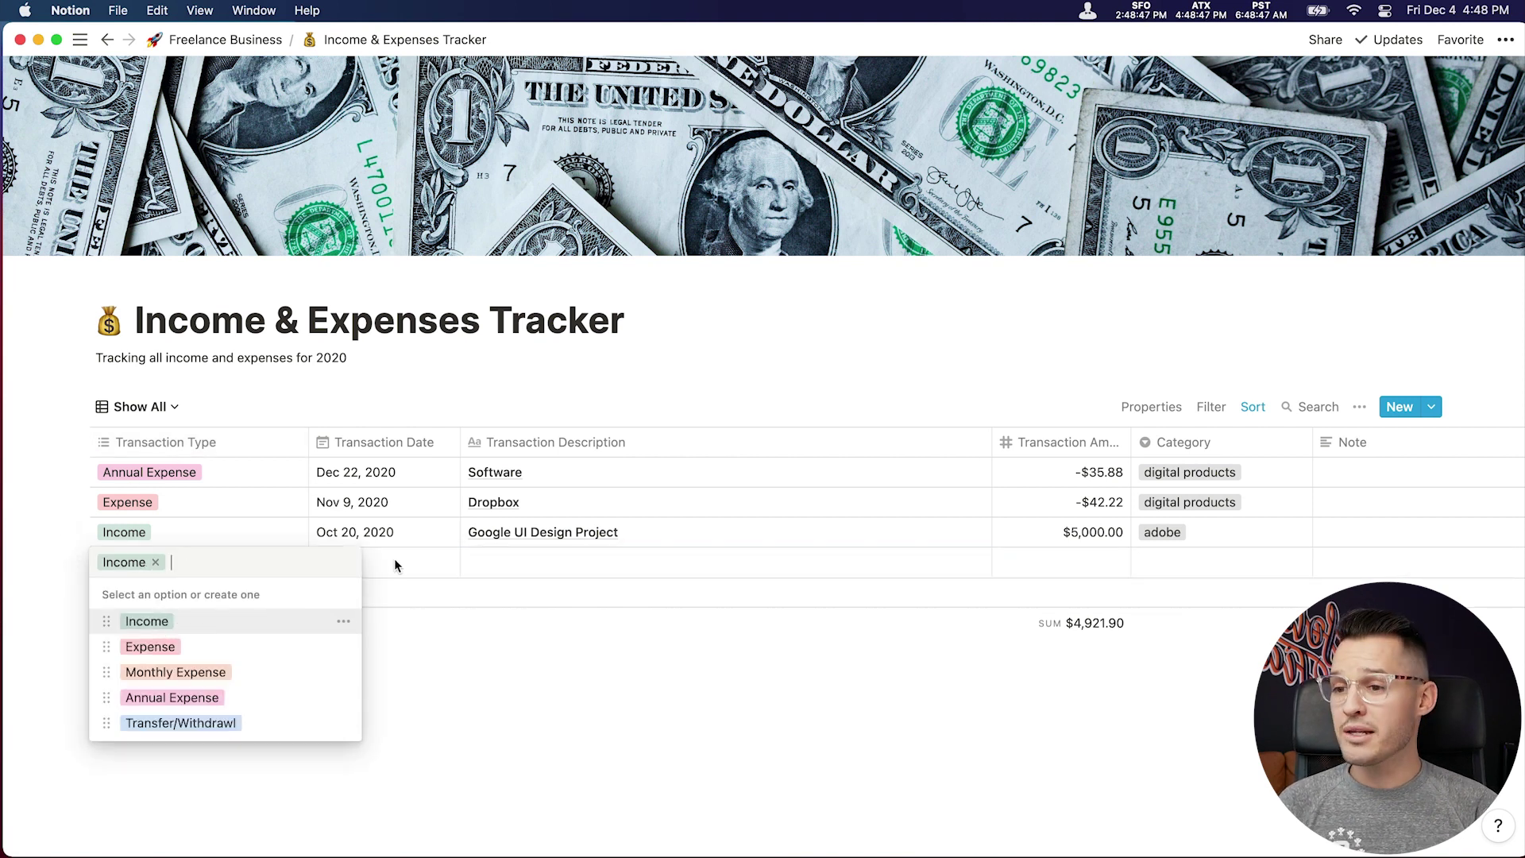
{"action": "left_click", "coordinate": [394, 559]}
{"action": "left_click", "coordinate": [393, 559]}
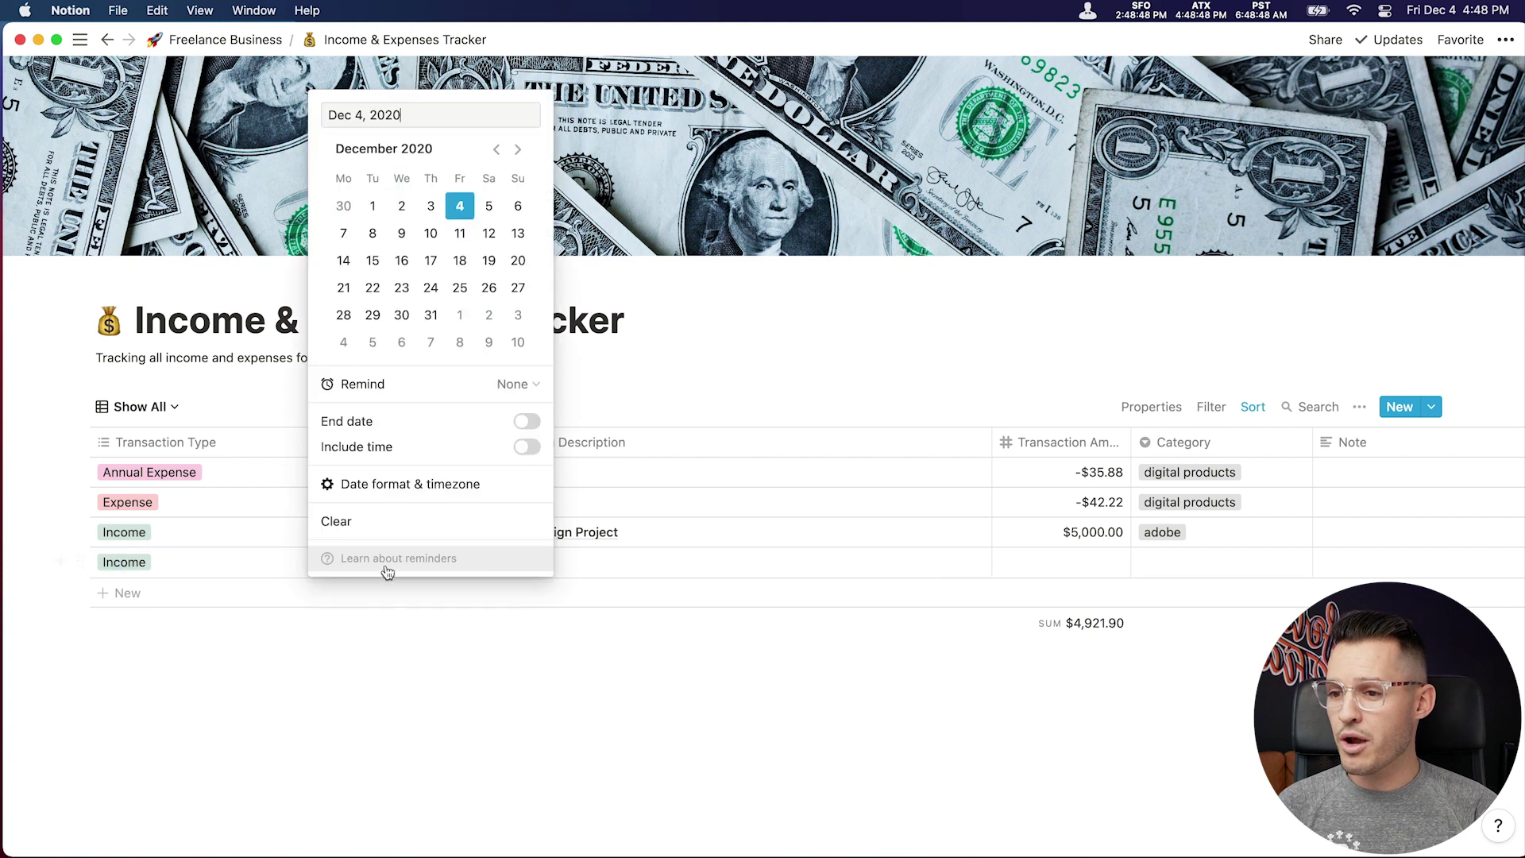
{"action": "left_click", "coordinate": [491, 208]}
{"action": "left_click", "coordinate": [441, 209]}
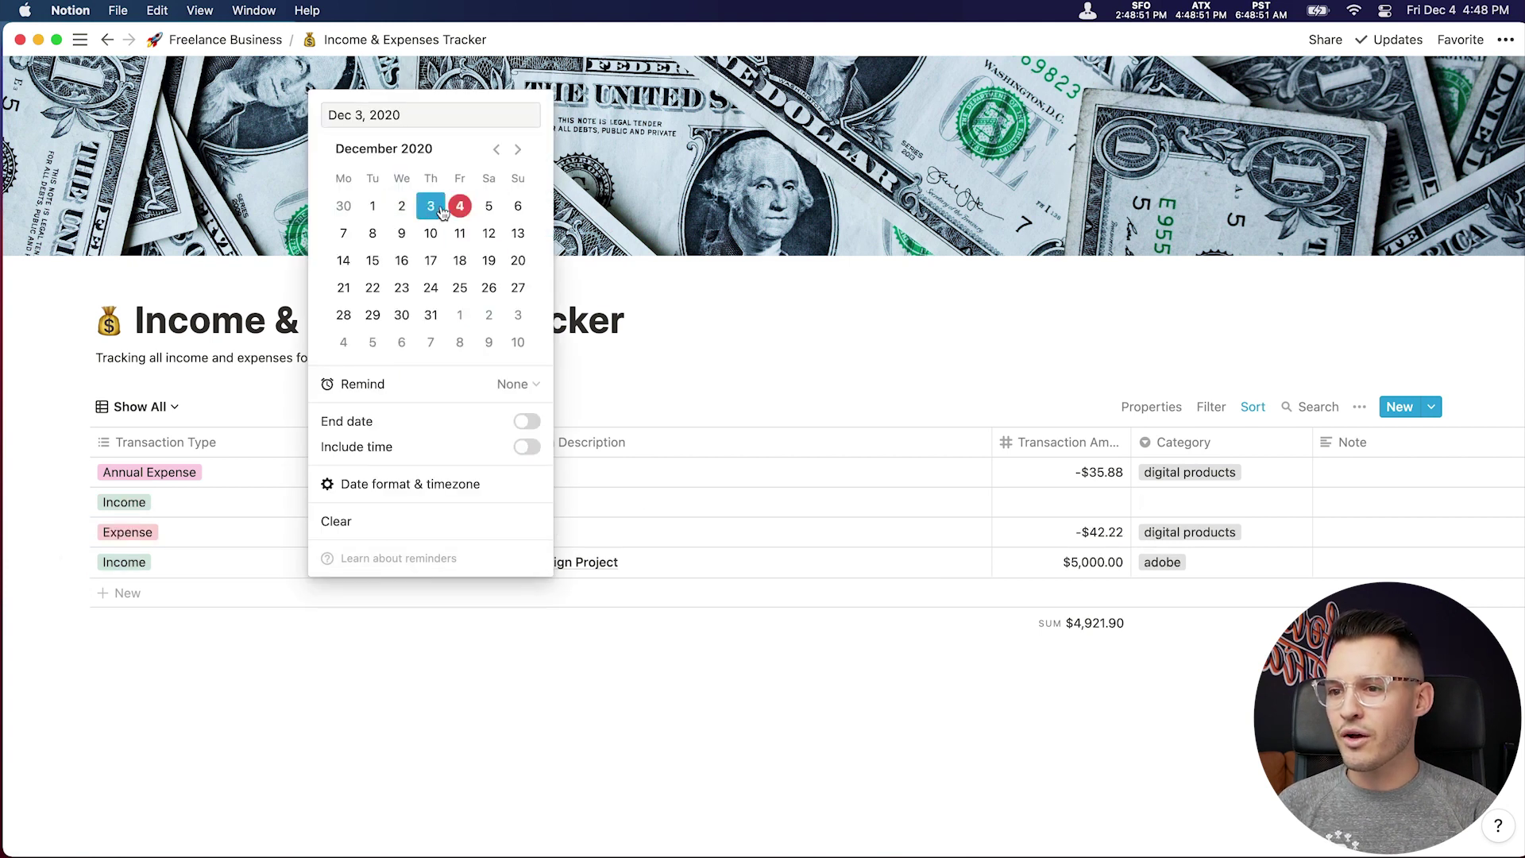
{"action": "left_click", "coordinate": [656, 605]}
Fill in 'Payment from Samsung for the logo', amount 5000, category freelance work.
{"action": "left_click", "coordinate": [536, 503]}
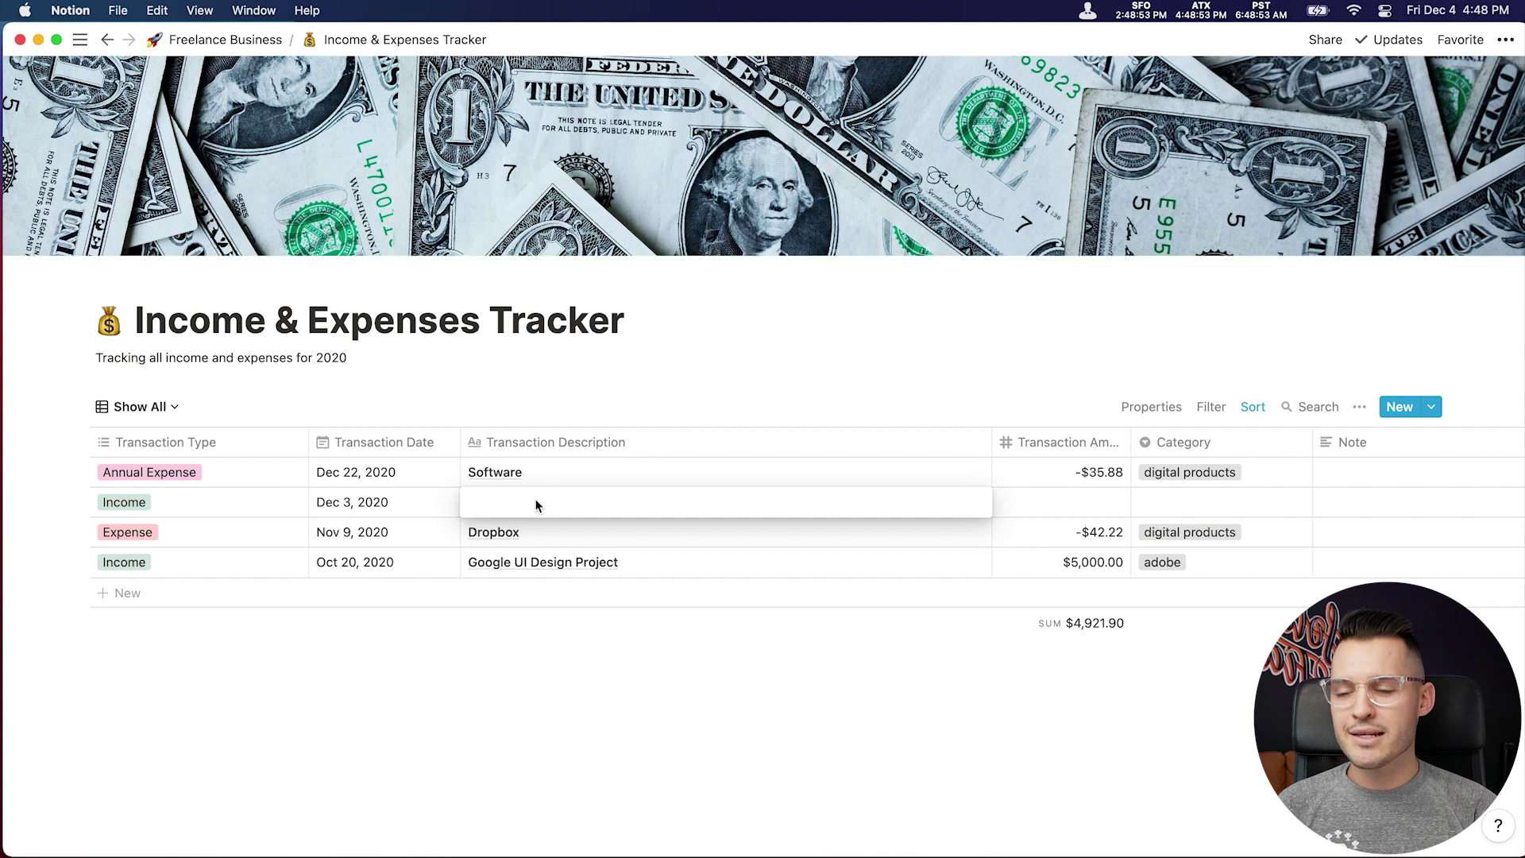
{"action": "type", "text": "Payme"}
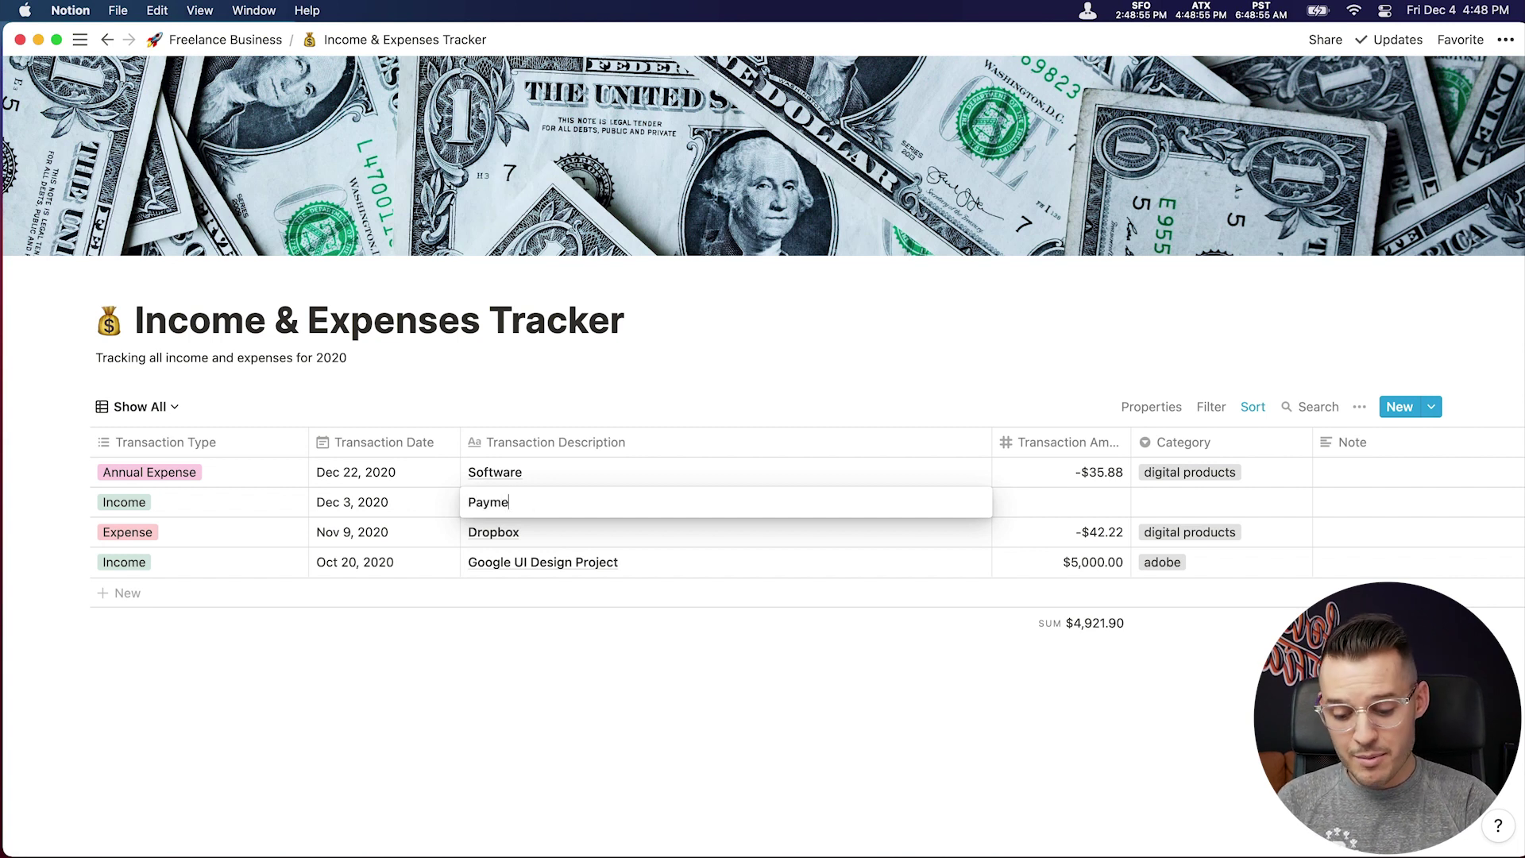
{"action": "type", "text": "nt from Sams"}
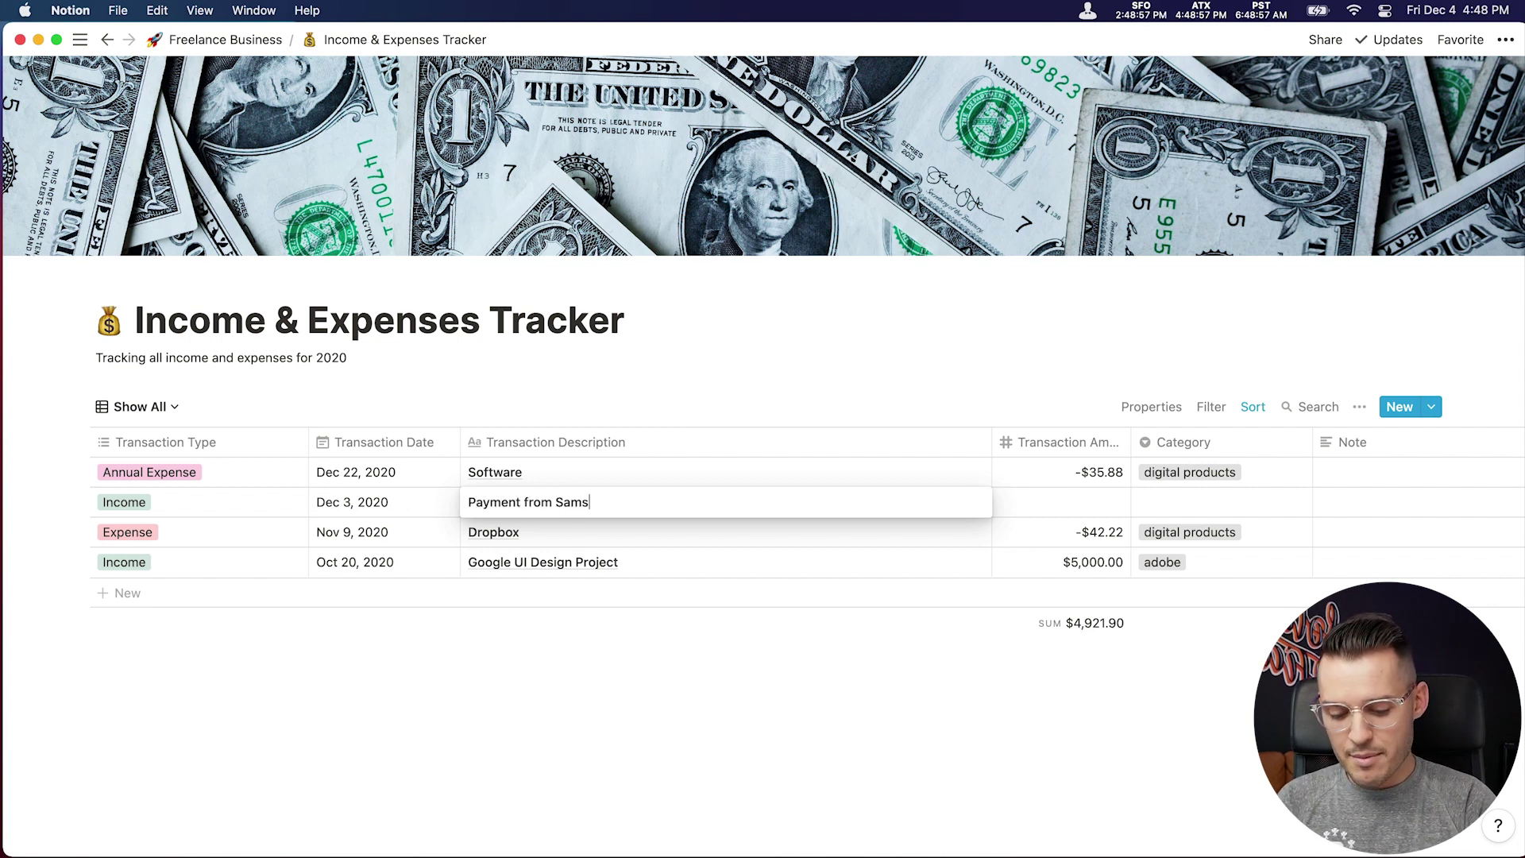
{"action": "type", "text": "ung for the logo"}
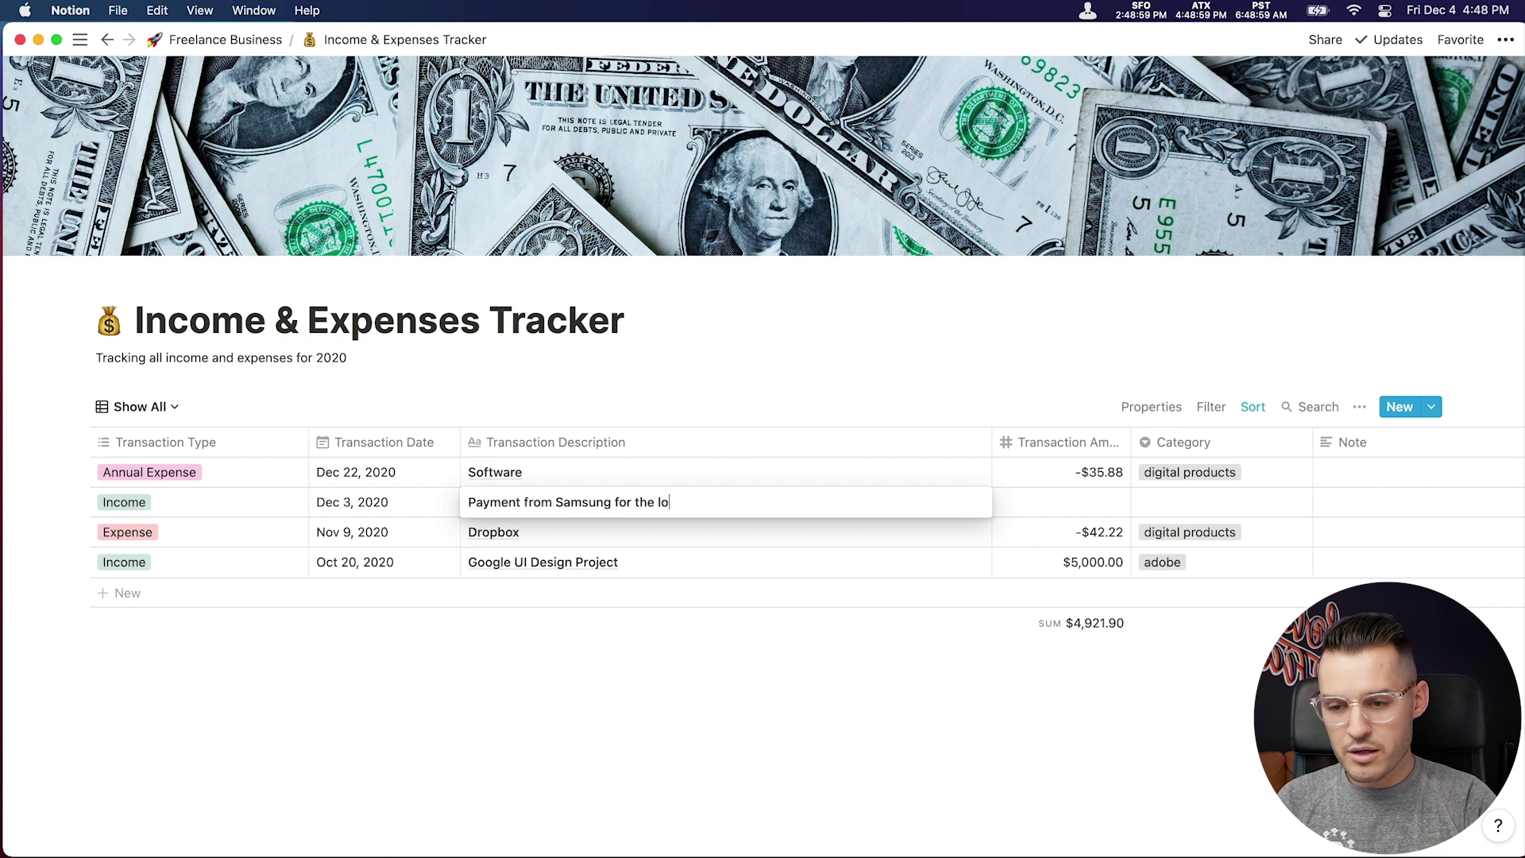
{"action": "key", "text": "Tab"}
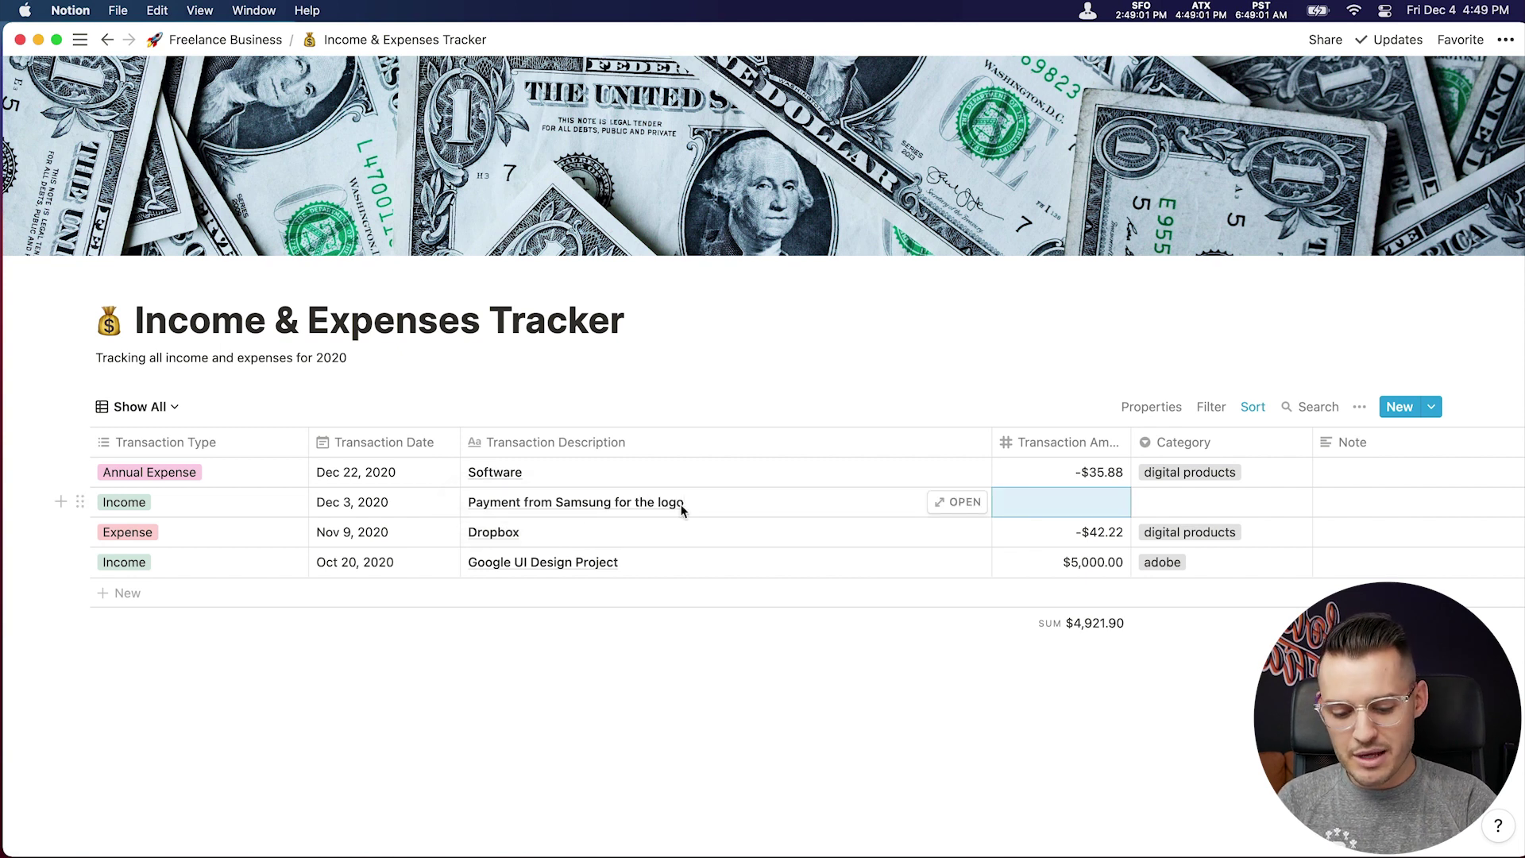
{"action": "type", "text": "5000"}
{"action": "key", "text": "Tab"}
{"action": "key", "text": "Return"}
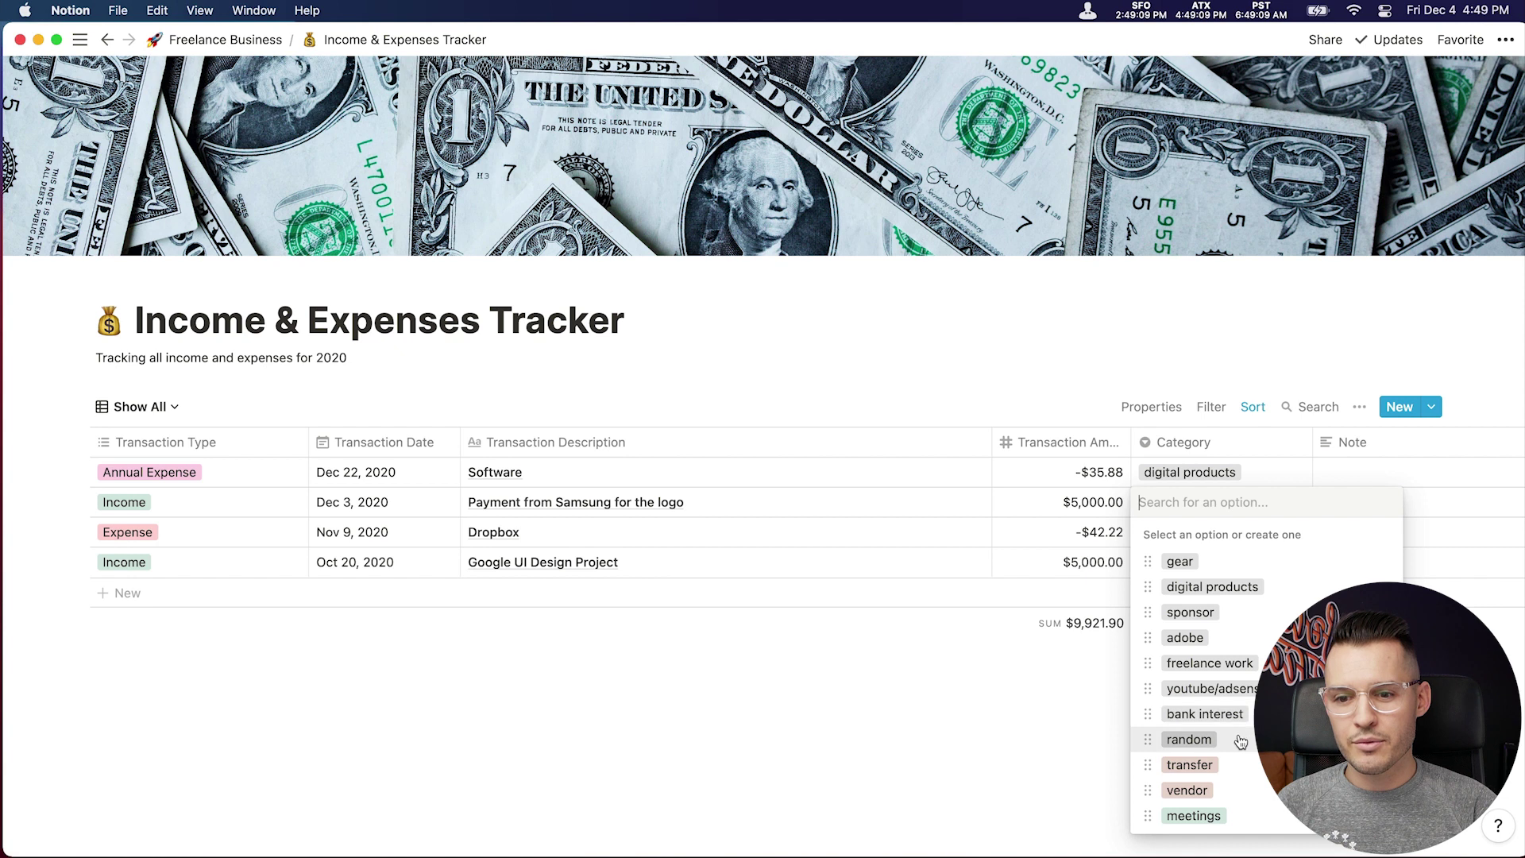
{"action": "left_click", "coordinate": [1236, 665]}
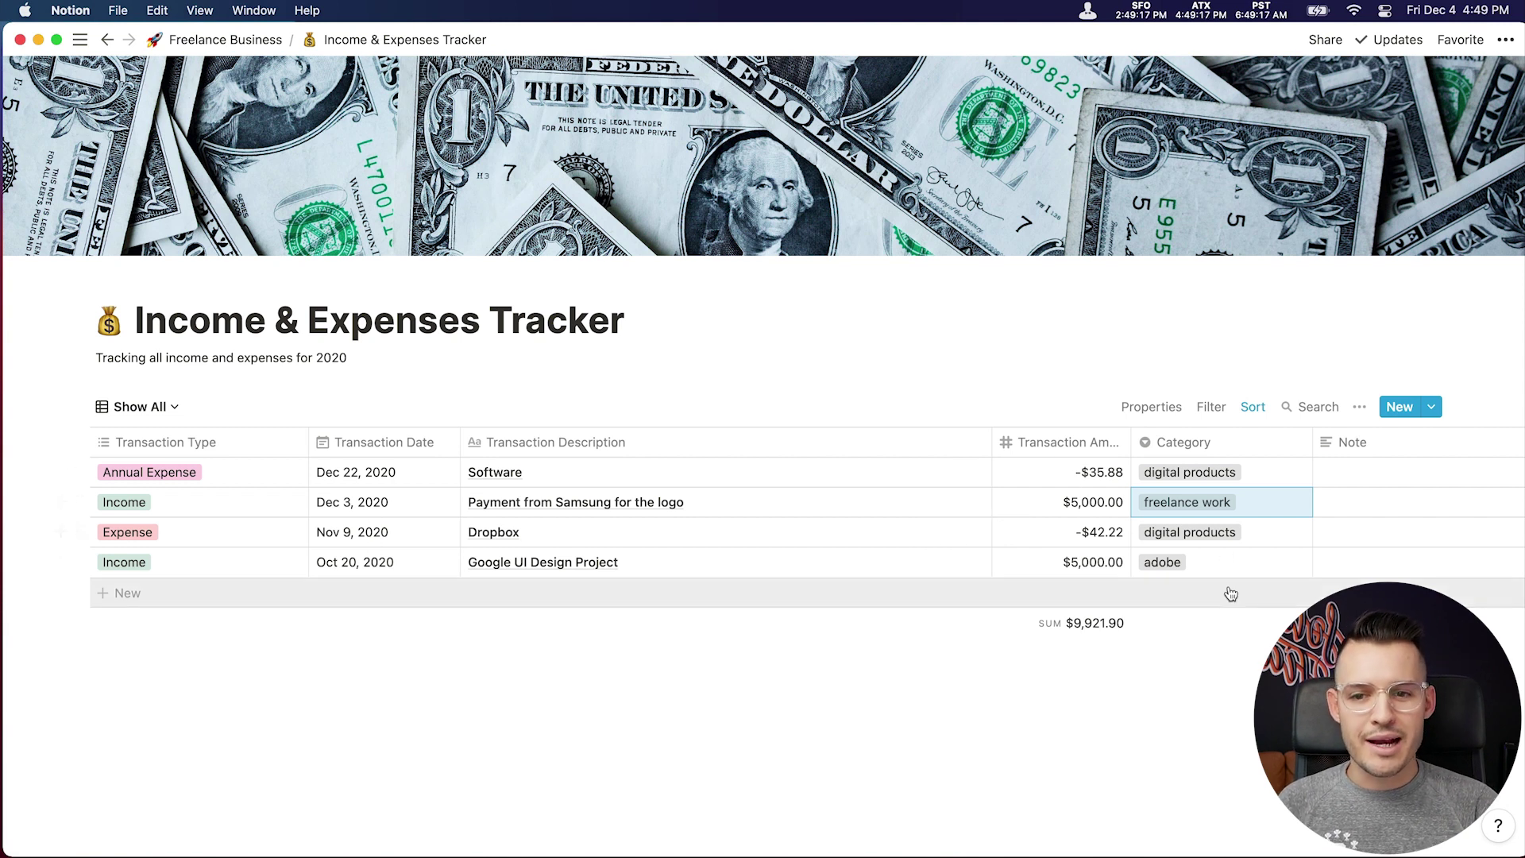
{"action": "left_click", "coordinate": [1254, 408]}
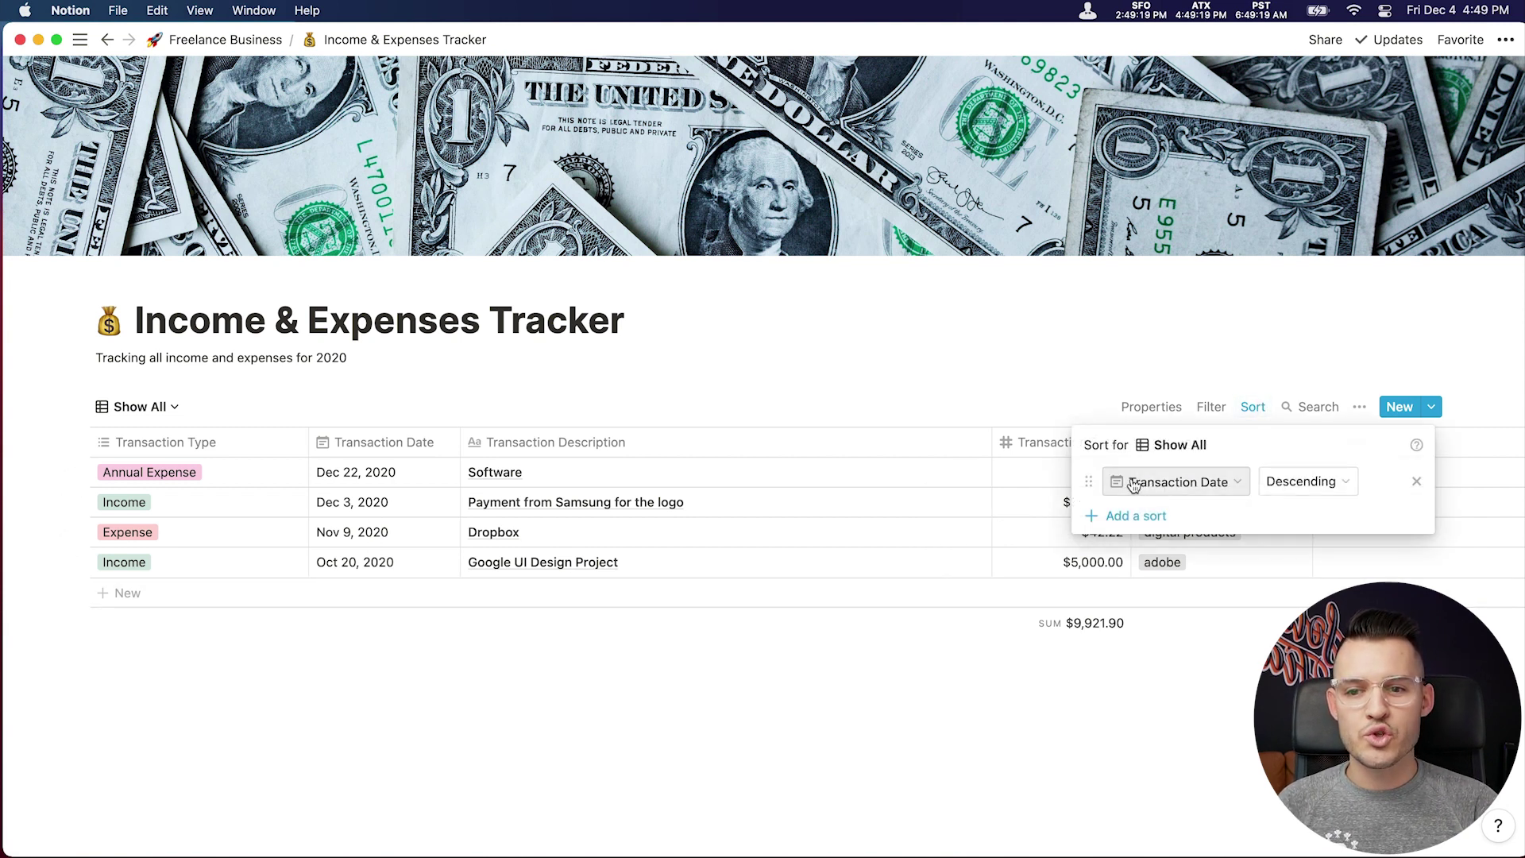
Add a second sort on Transaction Description ascending, then return to the Freelance Business page.
{"action": "left_click", "coordinate": [898, 380]}
{"action": "left_click", "coordinate": [1252, 407]}
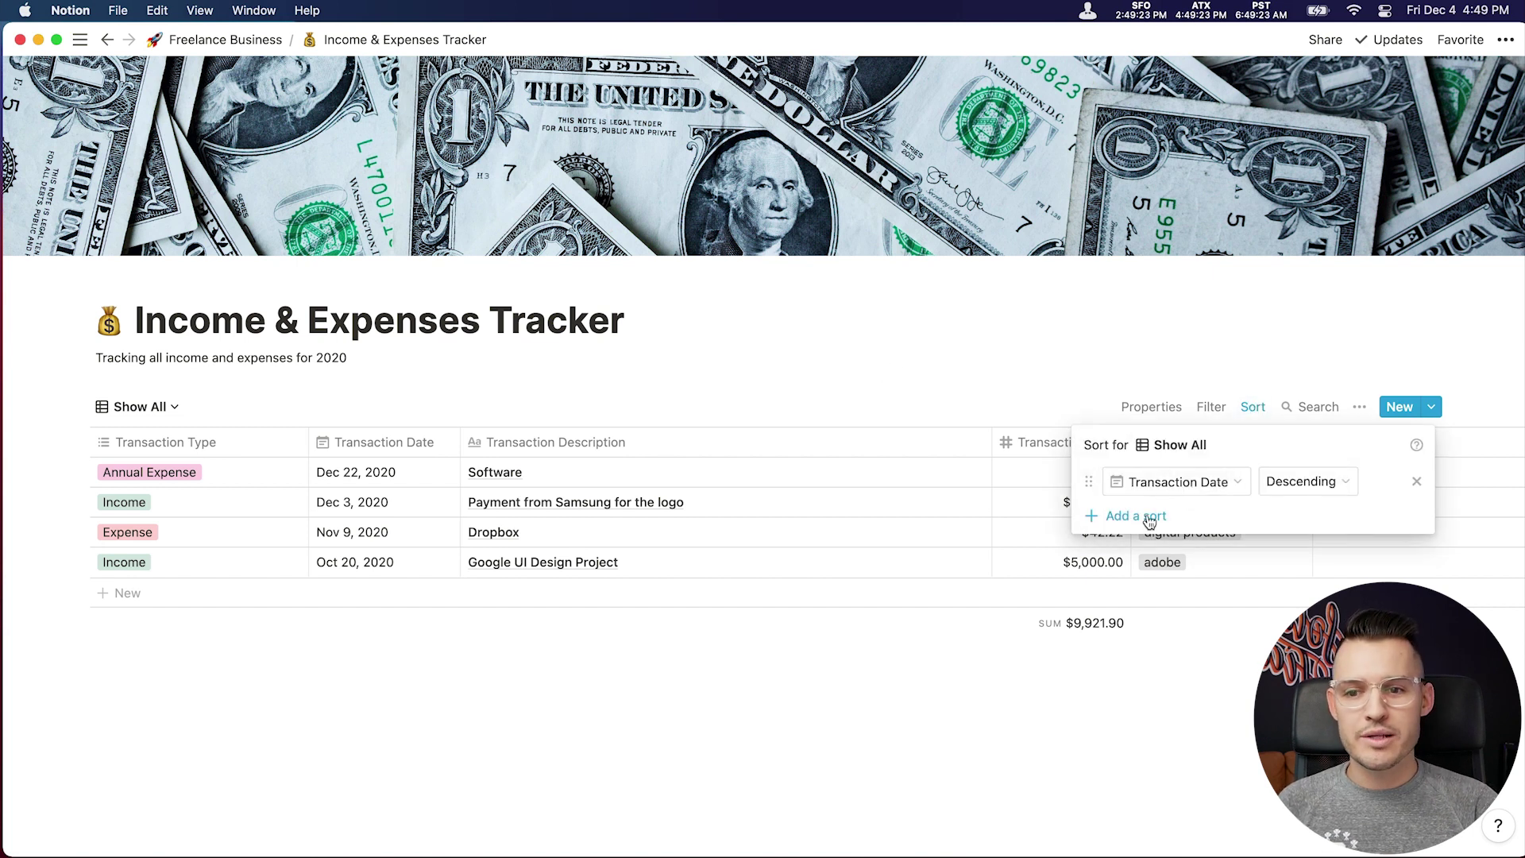
{"action": "left_click", "coordinate": [1152, 524]}
{"action": "left_click", "coordinate": [1180, 518]}
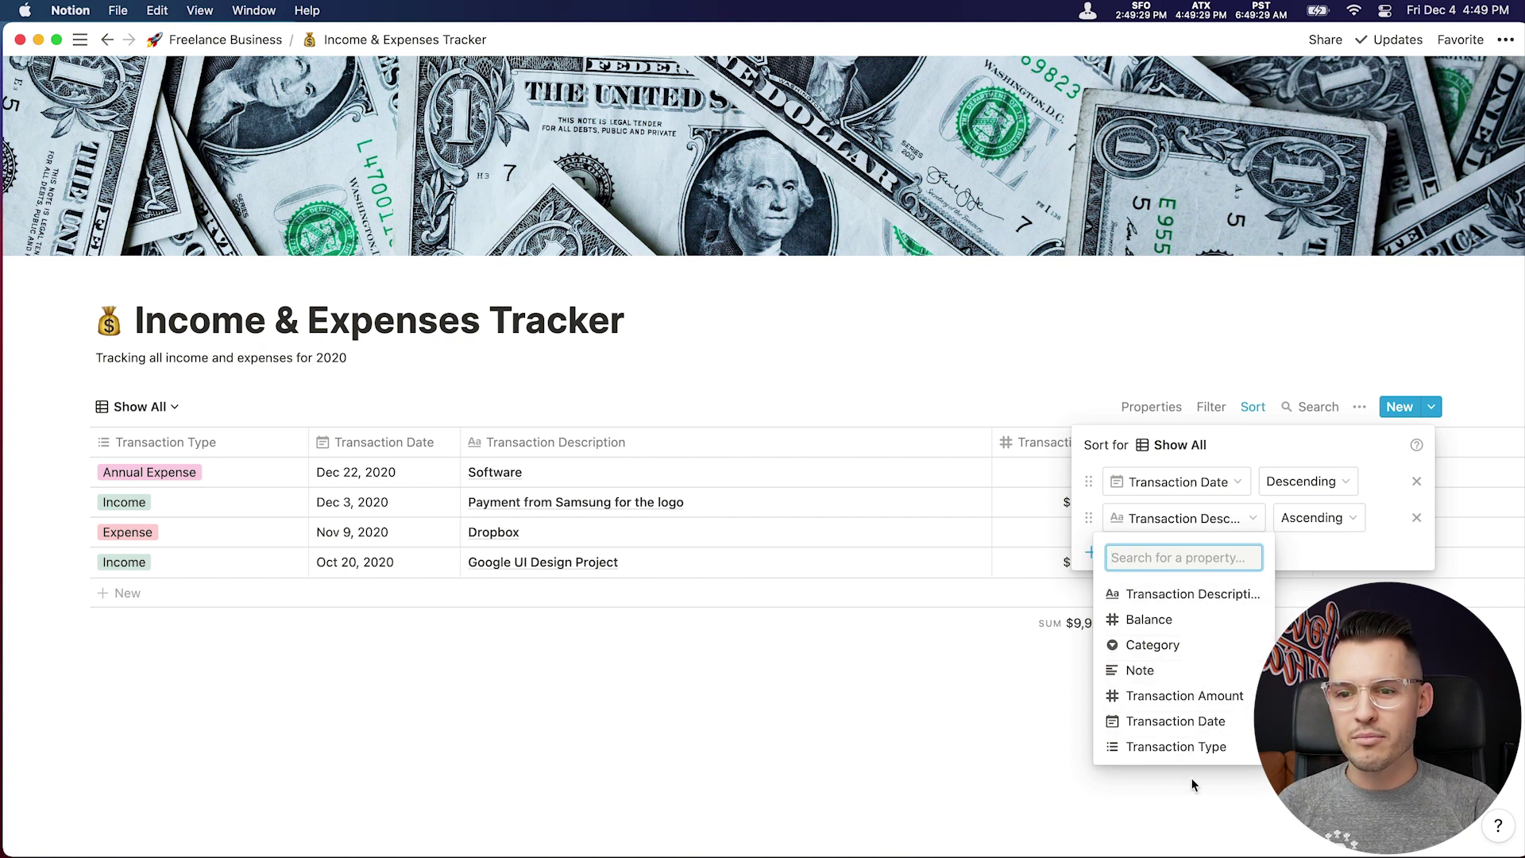
{"action": "key", "text": "Escape"}
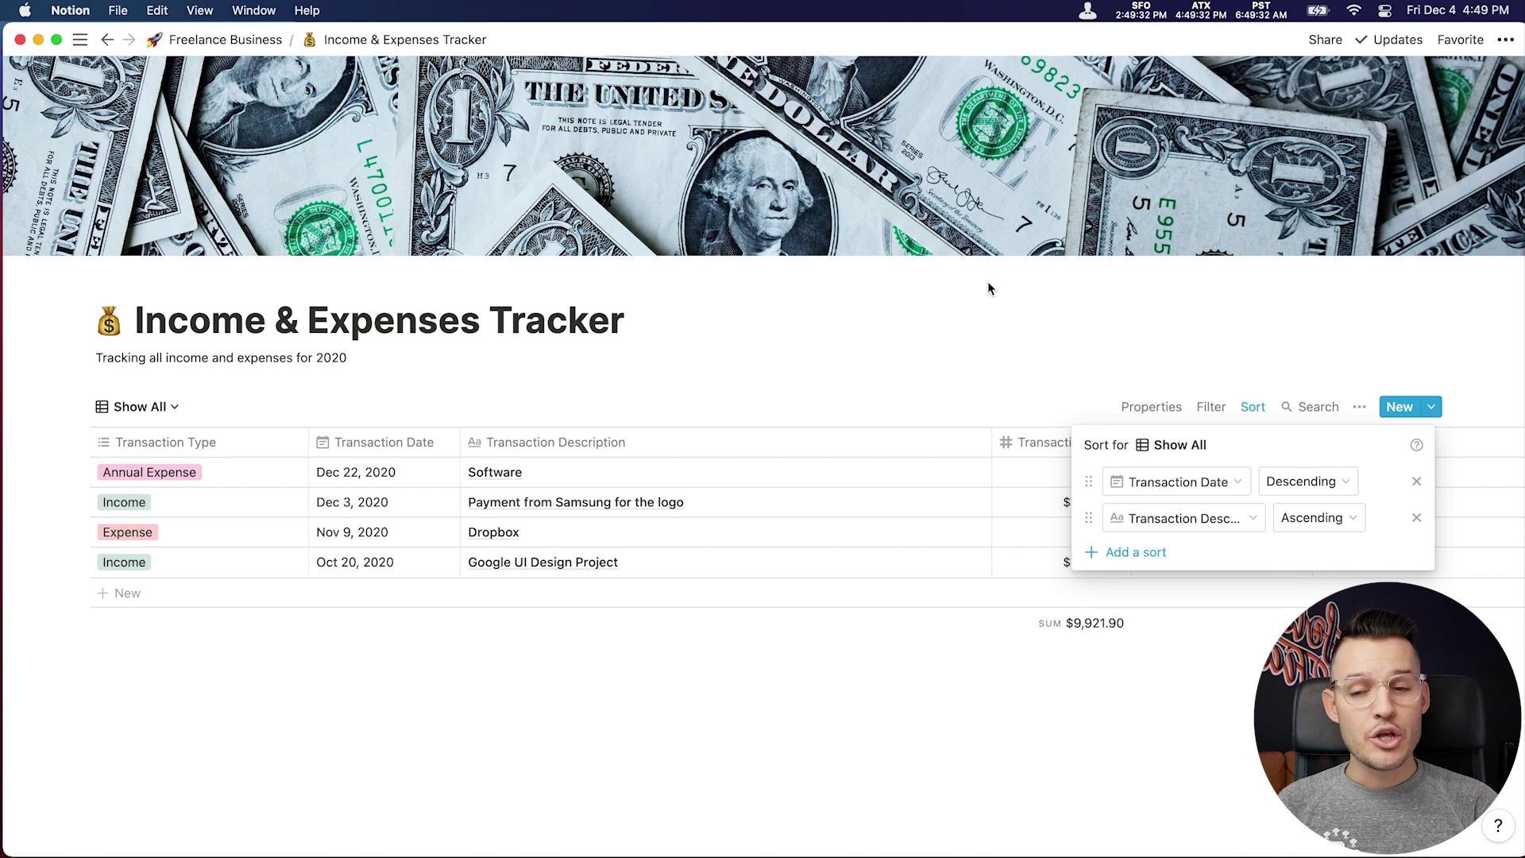
{"action": "left_click", "coordinate": [988, 283]}
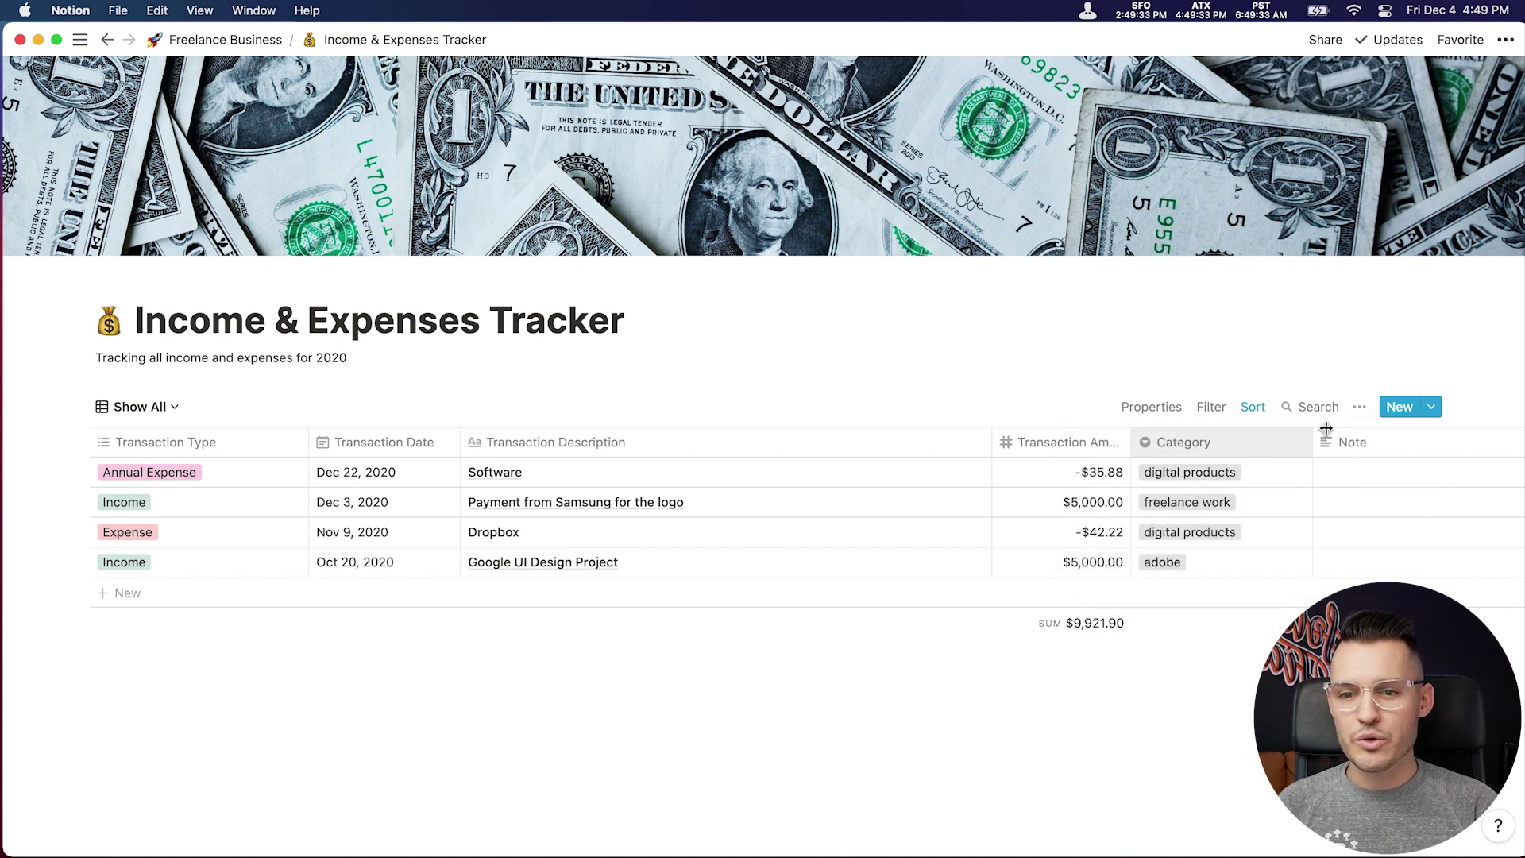
{"action": "scroll", "coordinate": [1371, 466], "scroll_direction": "right", "scroll_amount": 5}
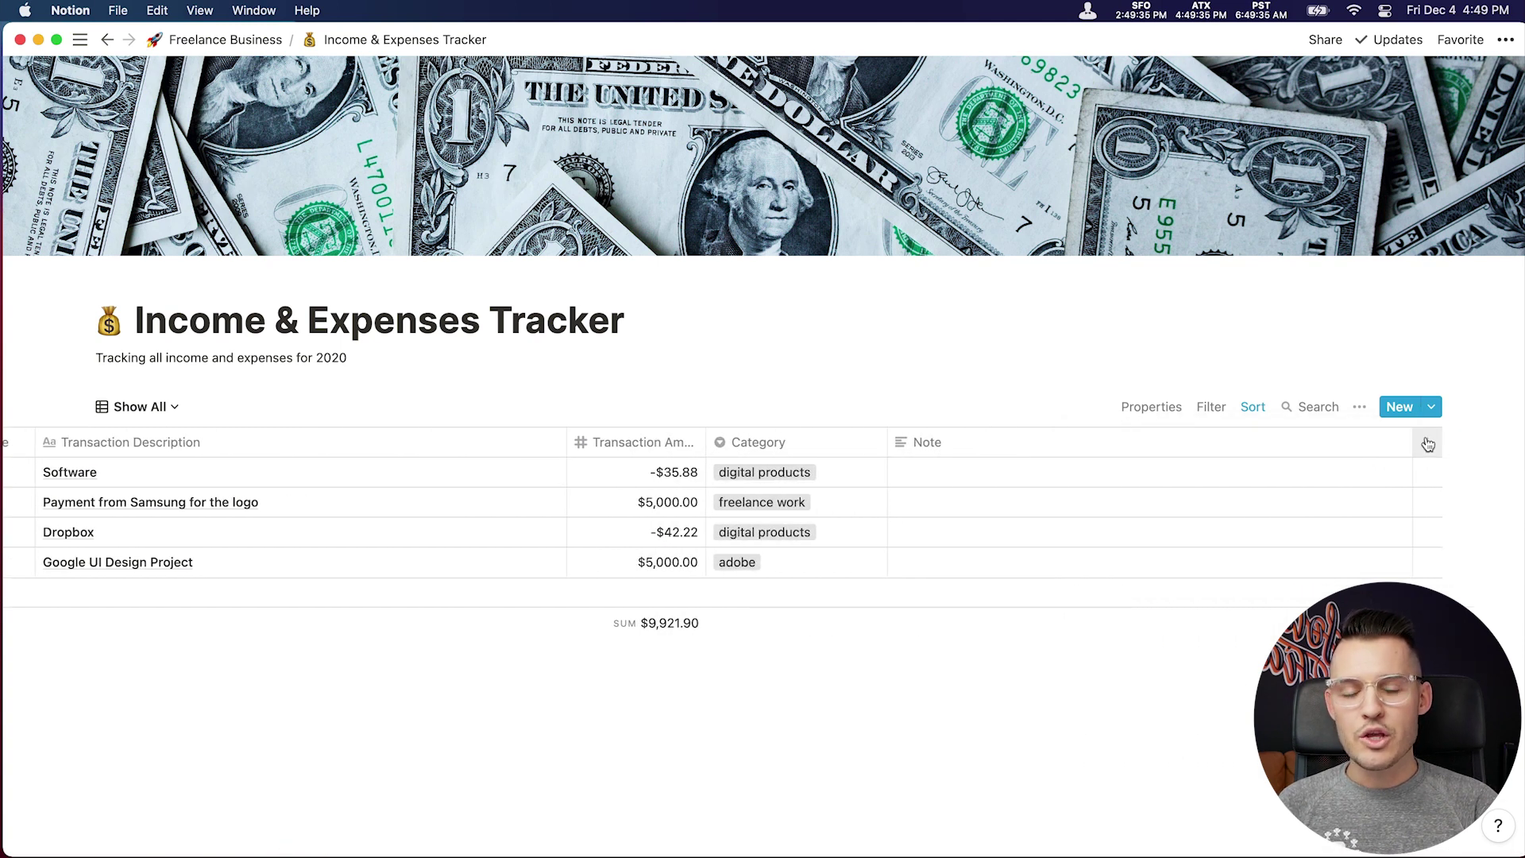
{"action": "scroll", "coordinate": [1136, 593], "scroll_direction": "left", "scroll_amount": 5}
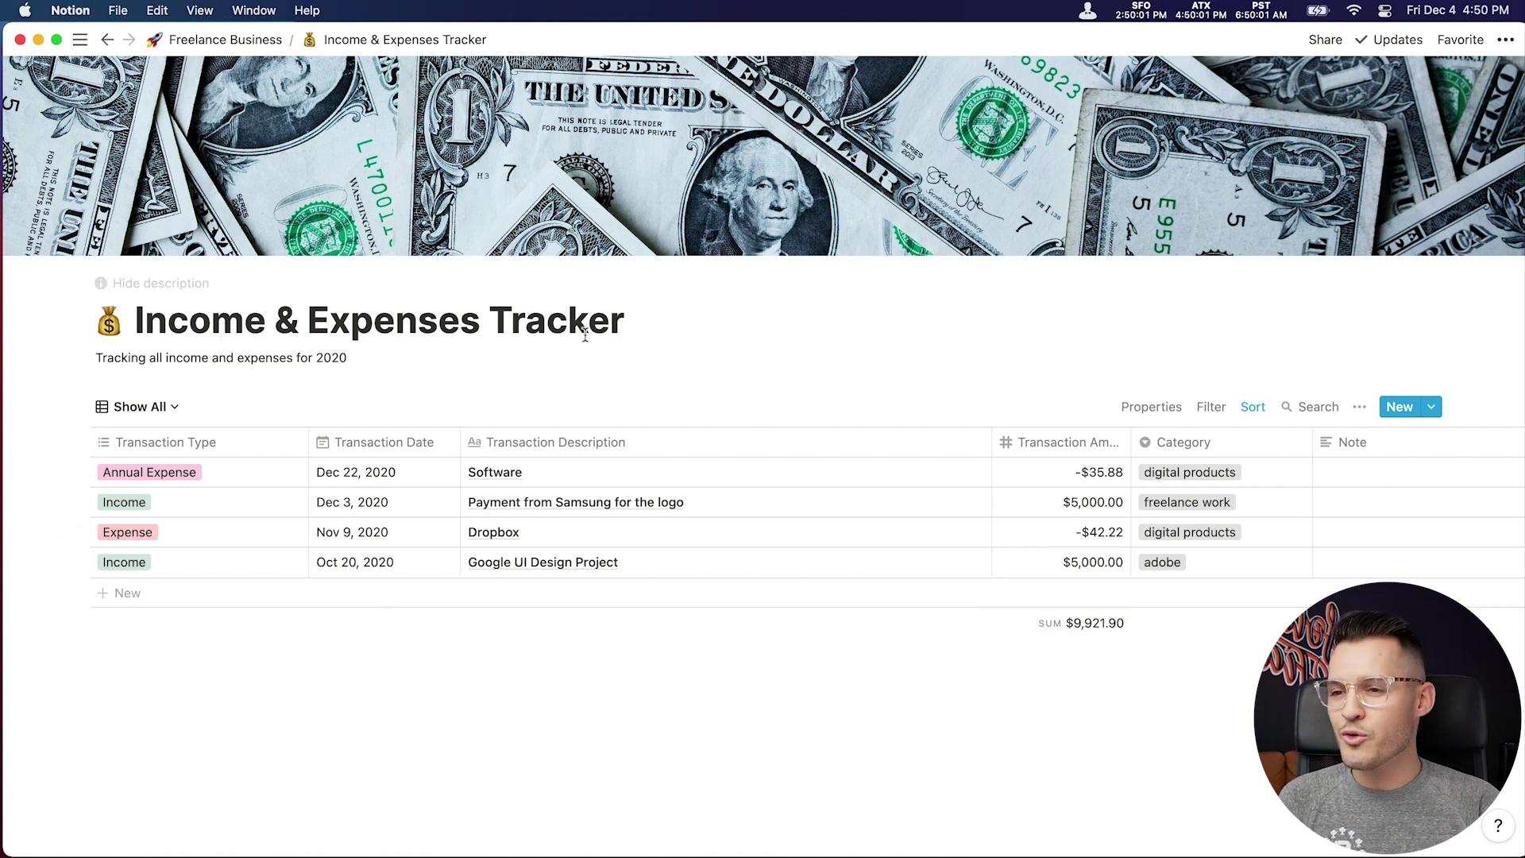
{"action": "left_click", "coordinate": [225, 40]}
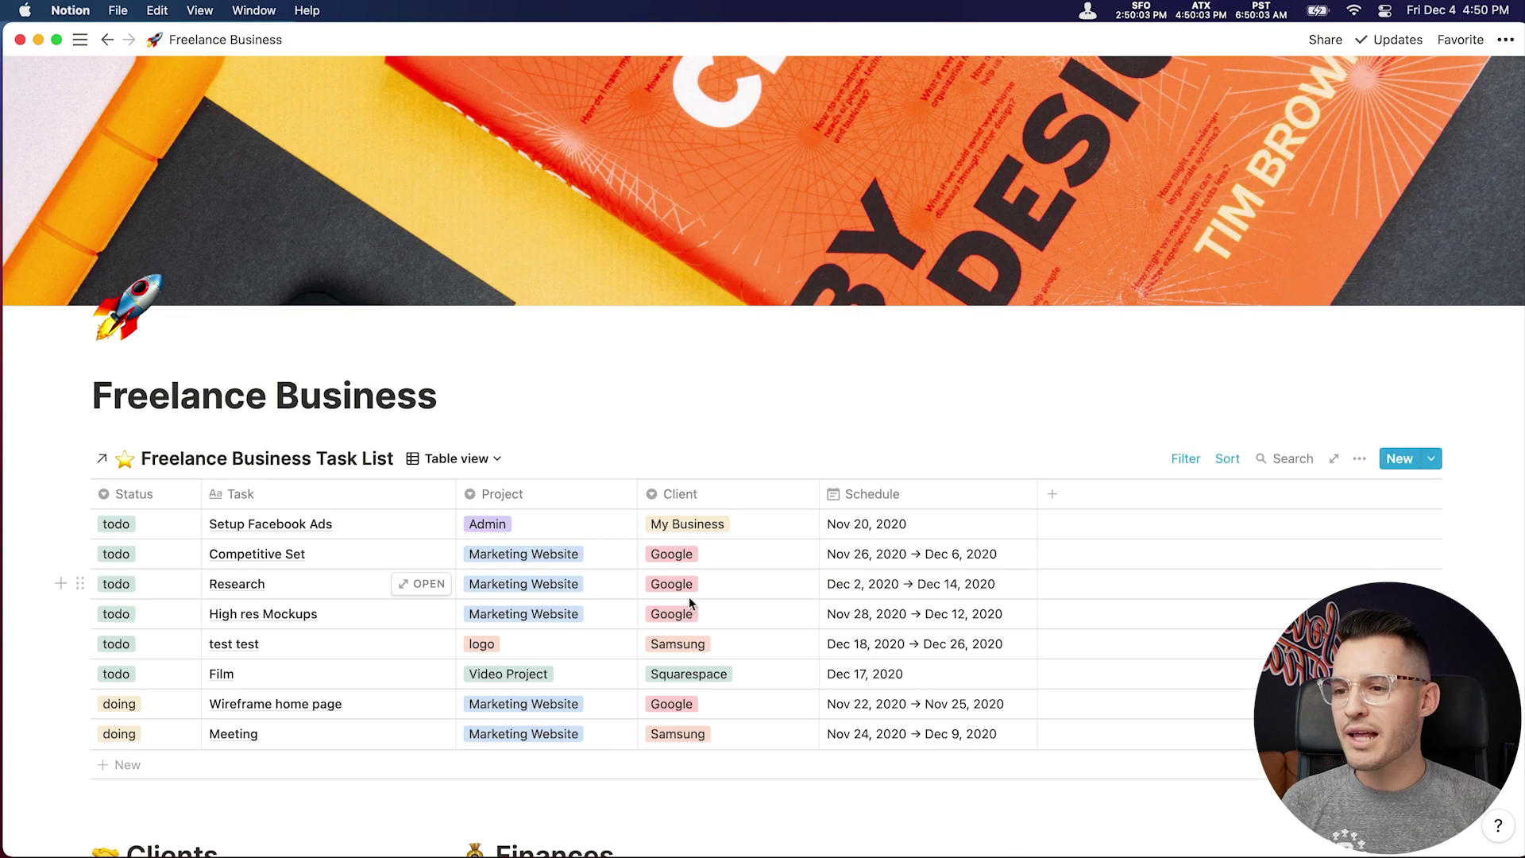
Collapse the Business Assets section and move the Google client into Archived Clients.
{"action": "scroll", "coordinate": [690, 397], "scroll_direction": "down", "scroll_amount": 5}
{"action": "scroll", "coordinate": [696, 401], "scroll_direction": "down", "scroll_amount": 1}
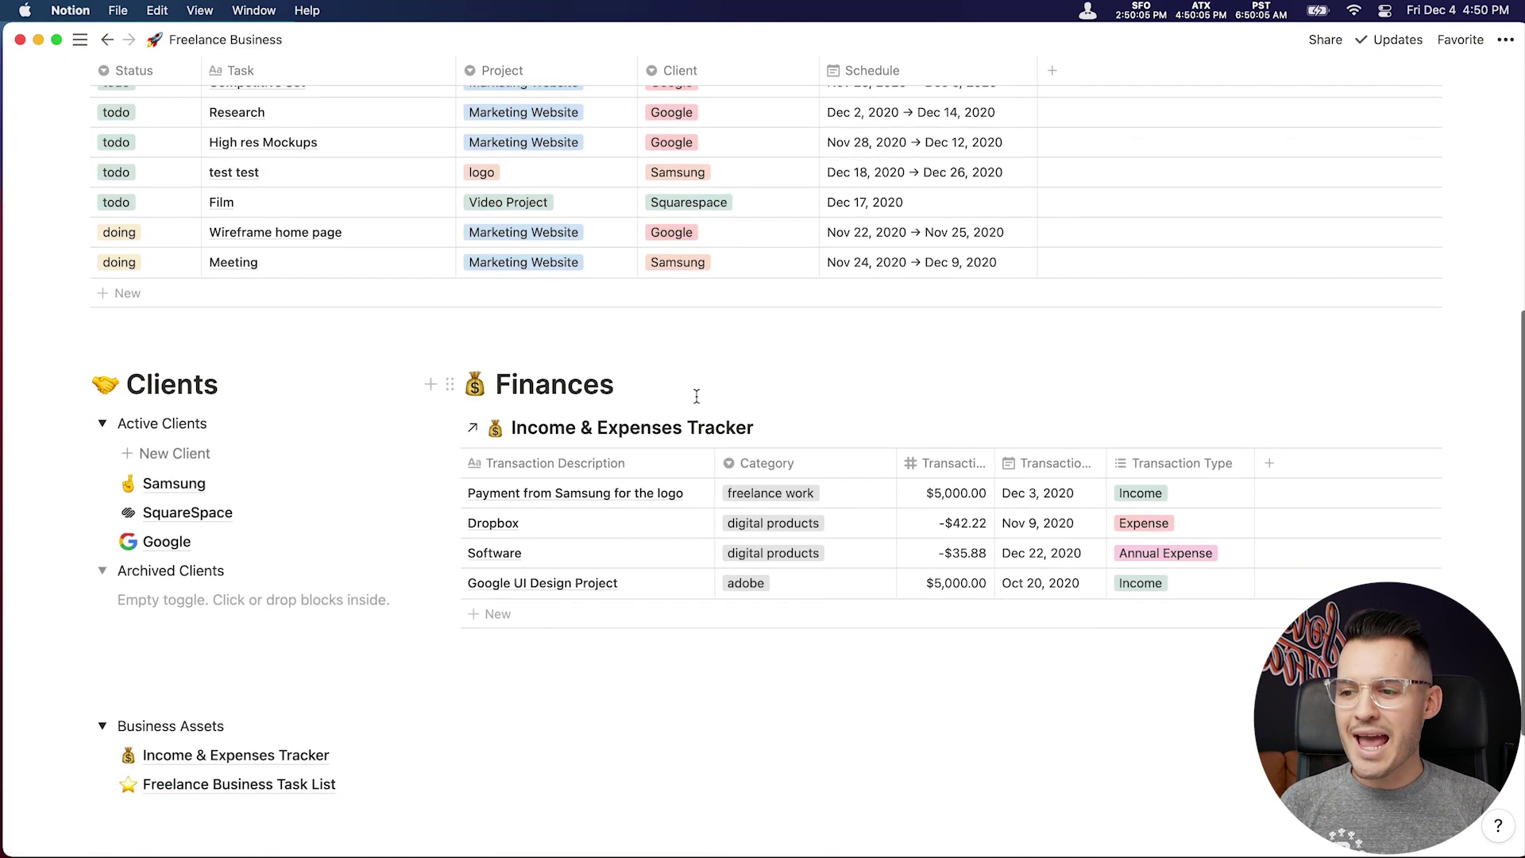
{"action": "left_click", "coordinate": [103, 728]}
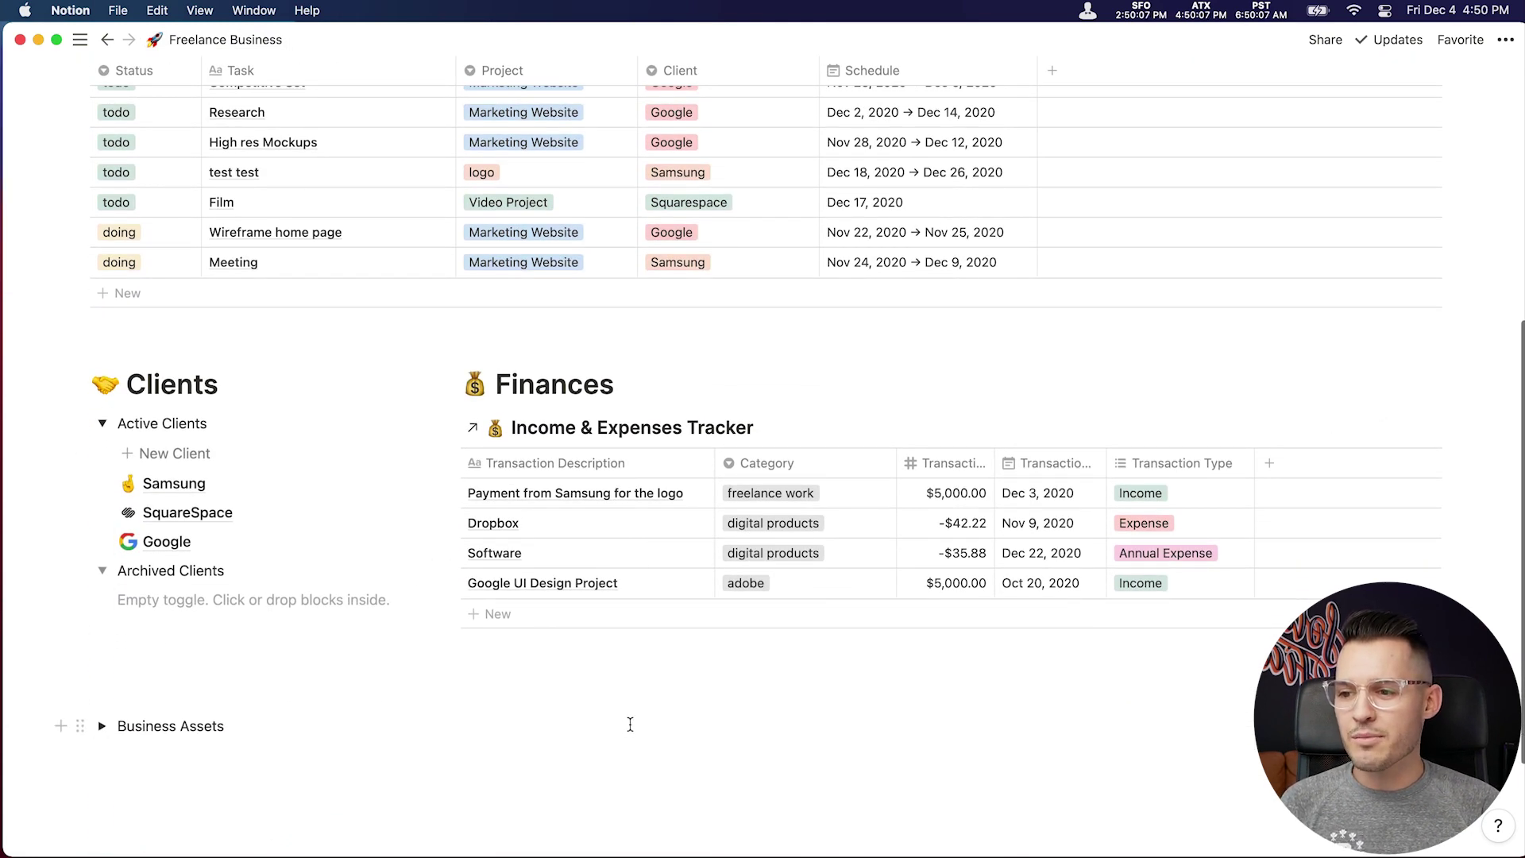
{"action": "scroll", "coordinate": [633, 763], "scroll_direction": "up", "scroll_amount": 2}
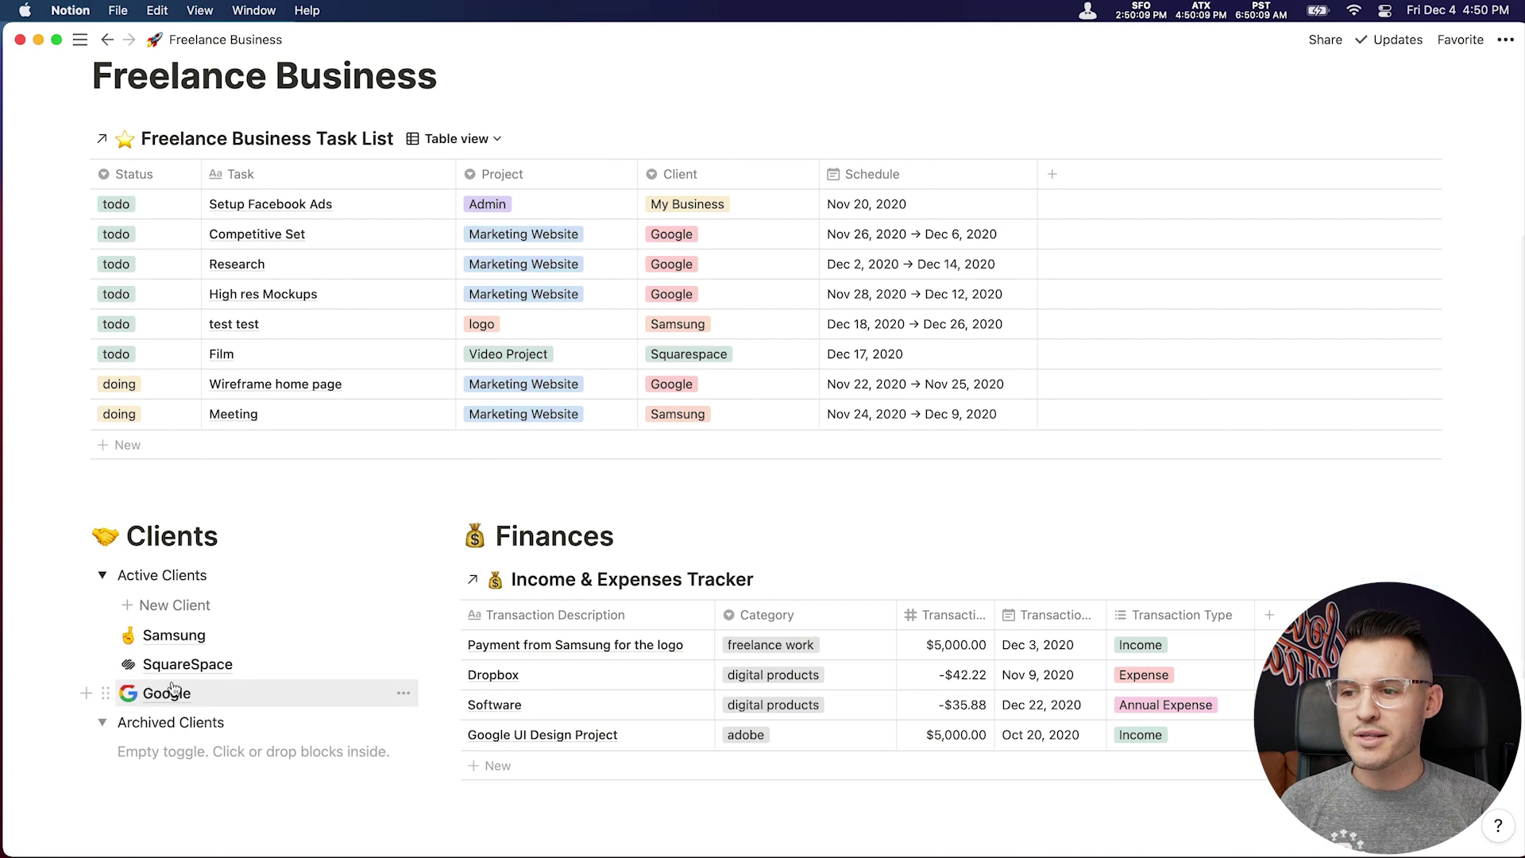
{"action": "left_click_drag", "start_coordinate": [168, 696], "coordinate": [172, 737]}
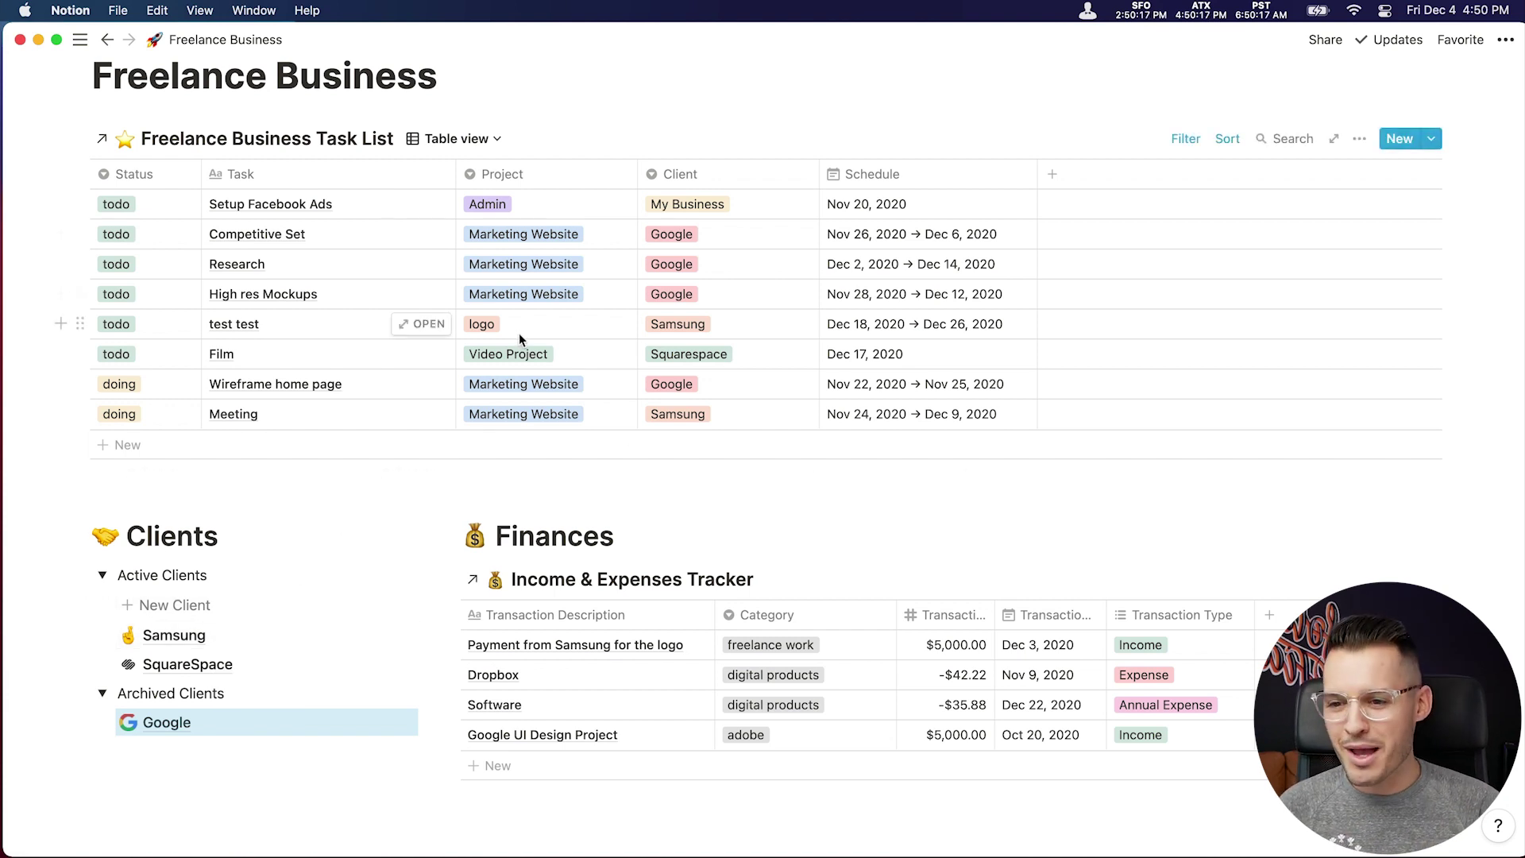
Switch the Freelance Business task list to the Timeline view.
{"action": "left_click", "coordinate": [447, 140]}
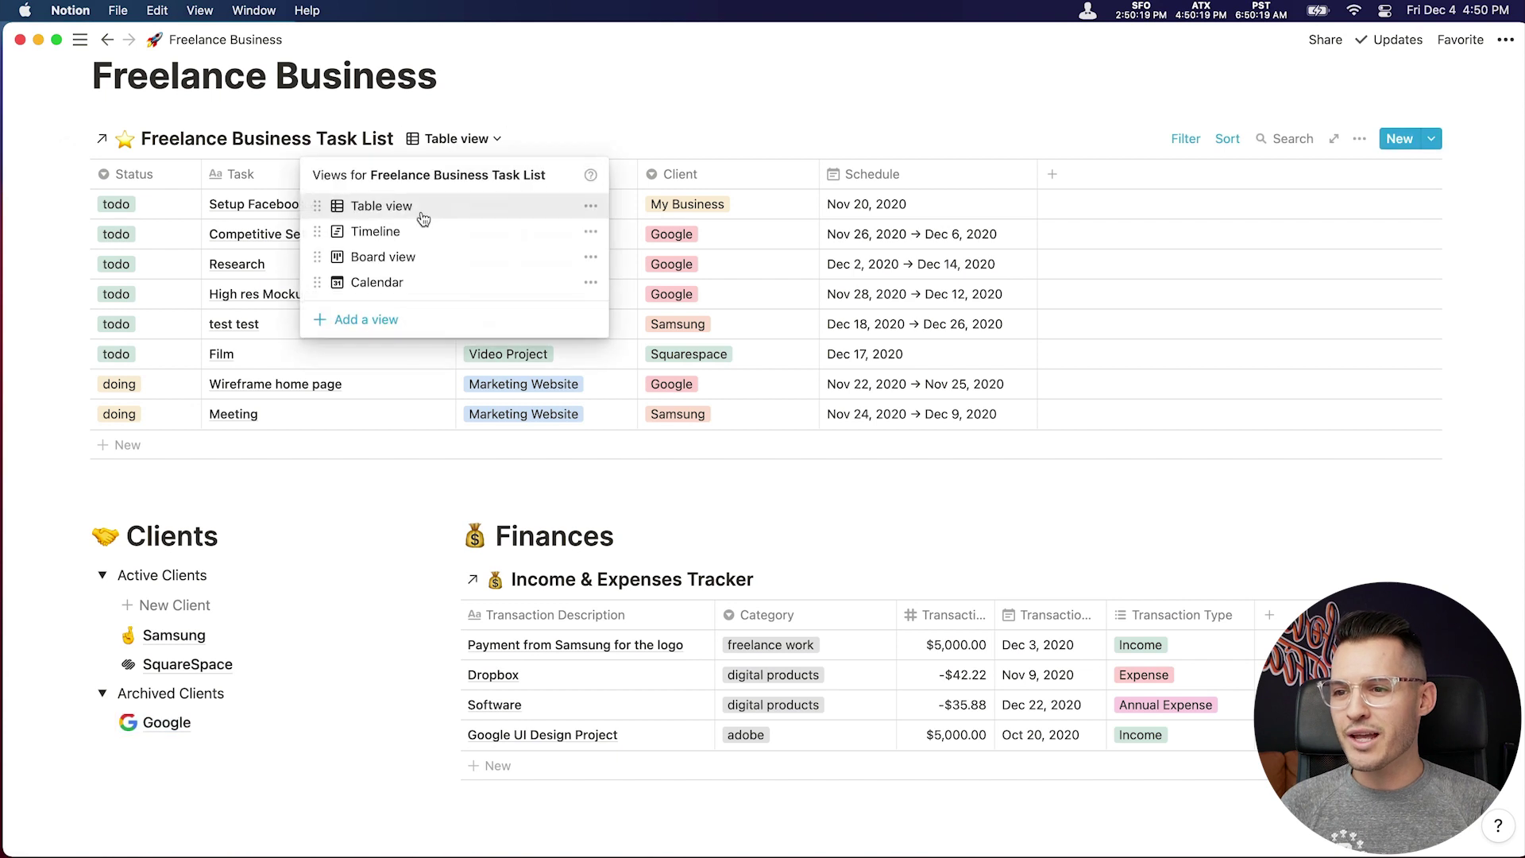
{"action": "left_click", "coordinate": [386, 231]}
{"action": "scroll", "coordinate": [933, 589], "scroll_direction": "down", "scroll_amount": 3}
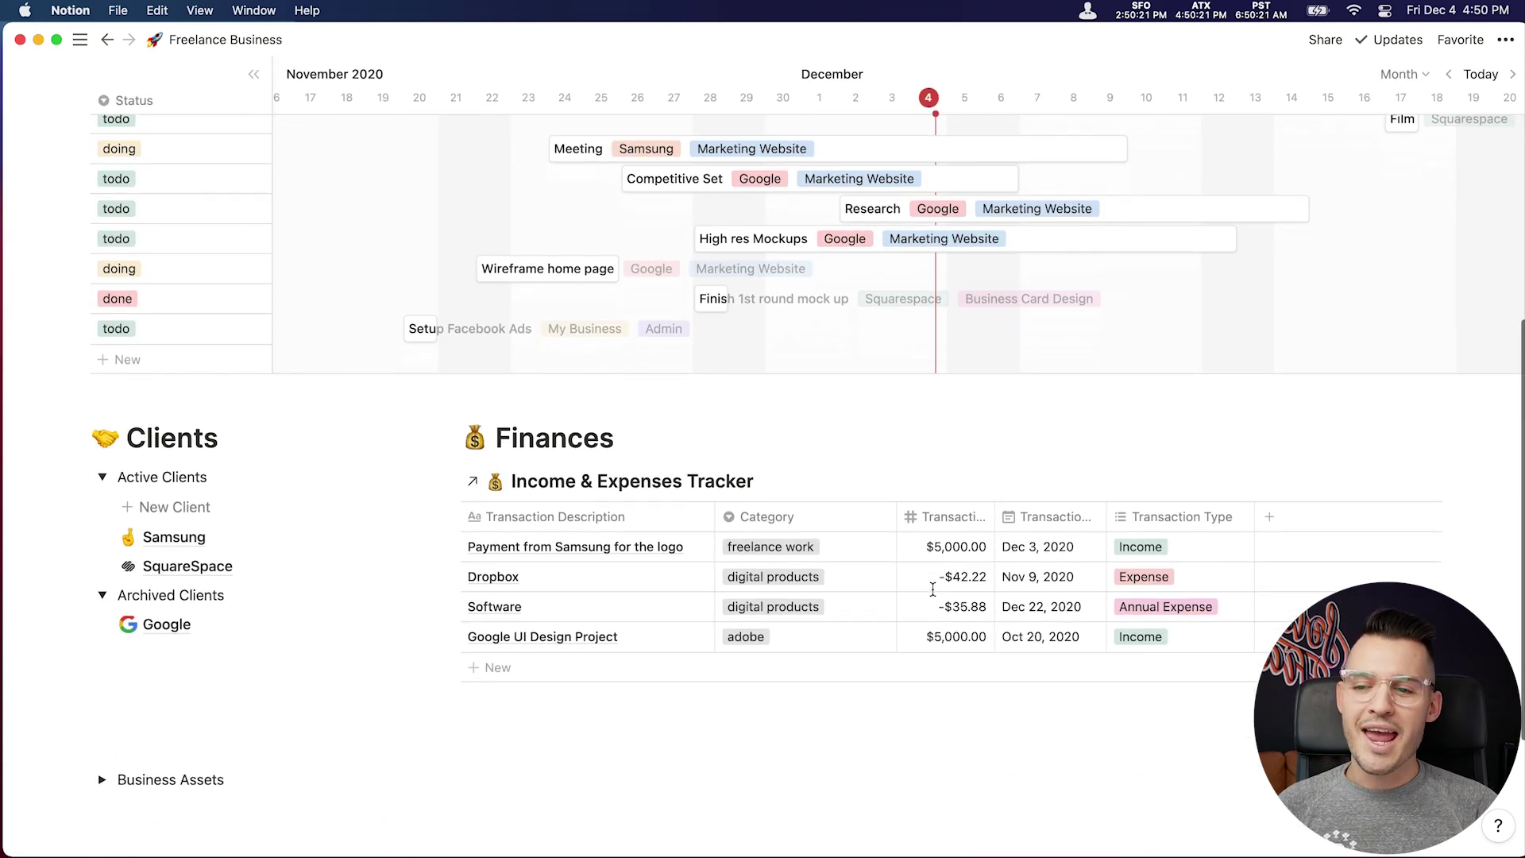
{"action": "scroll", "coordinate": [795, 532], "scroll_direction": "up", "scroll_amount": 10}
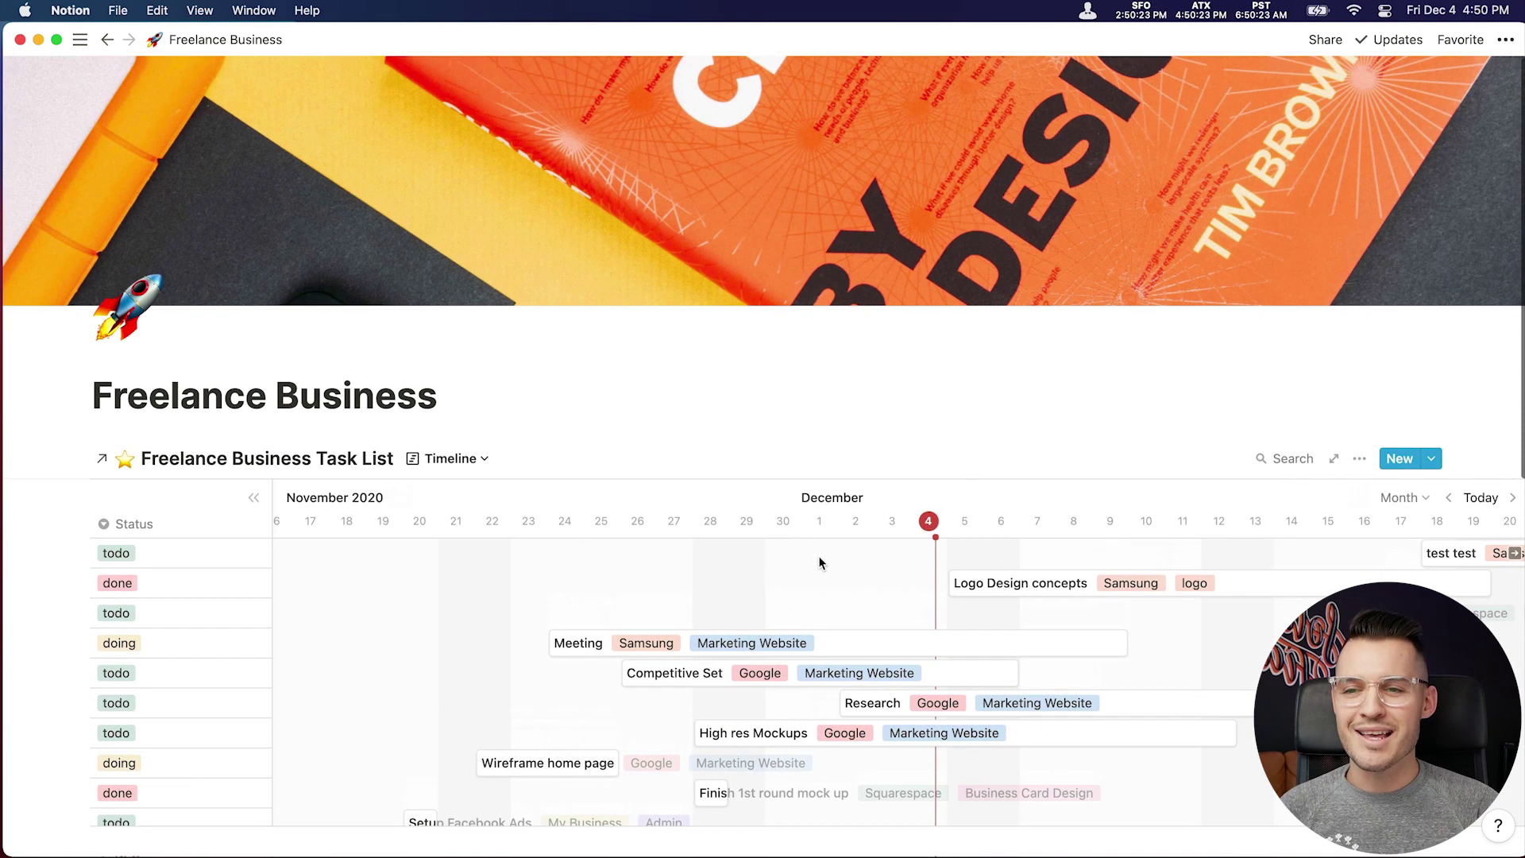